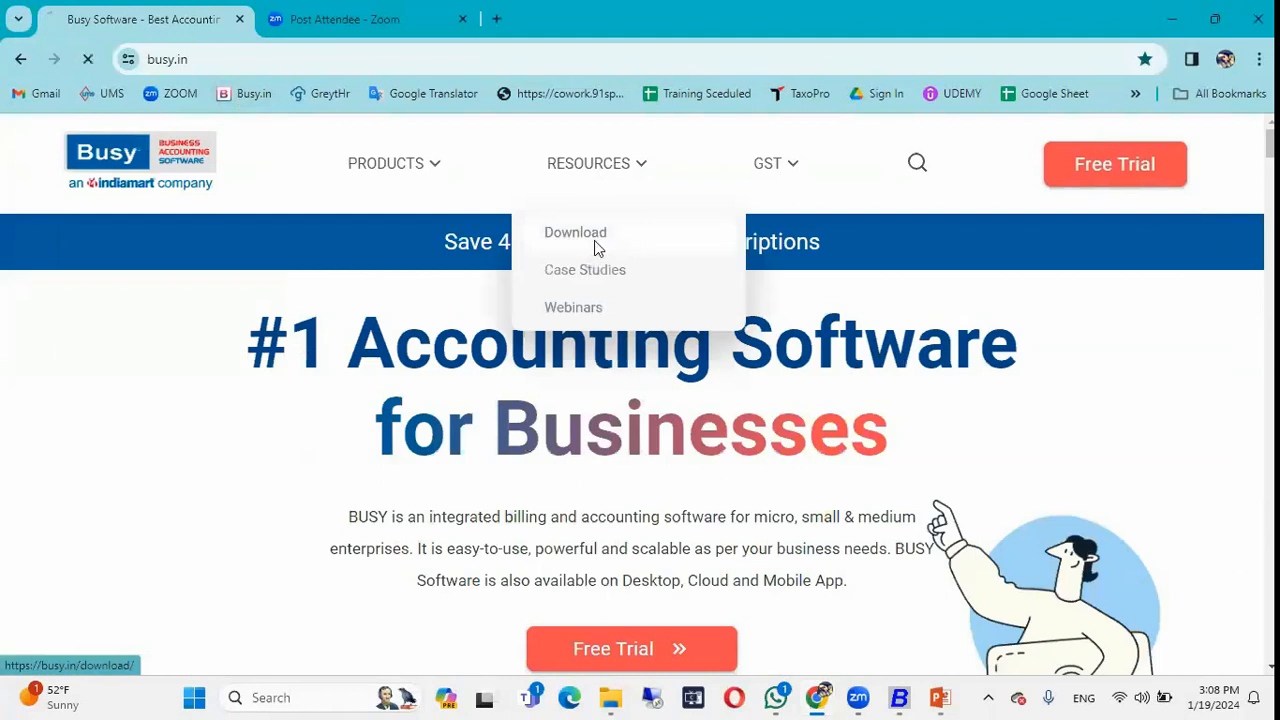
- Download the Tally2Busy template from the Miscellaneous Tool section of the busy.in download page
scroll(755, 420, down, 3)
scroll(752, 427, down, 15)
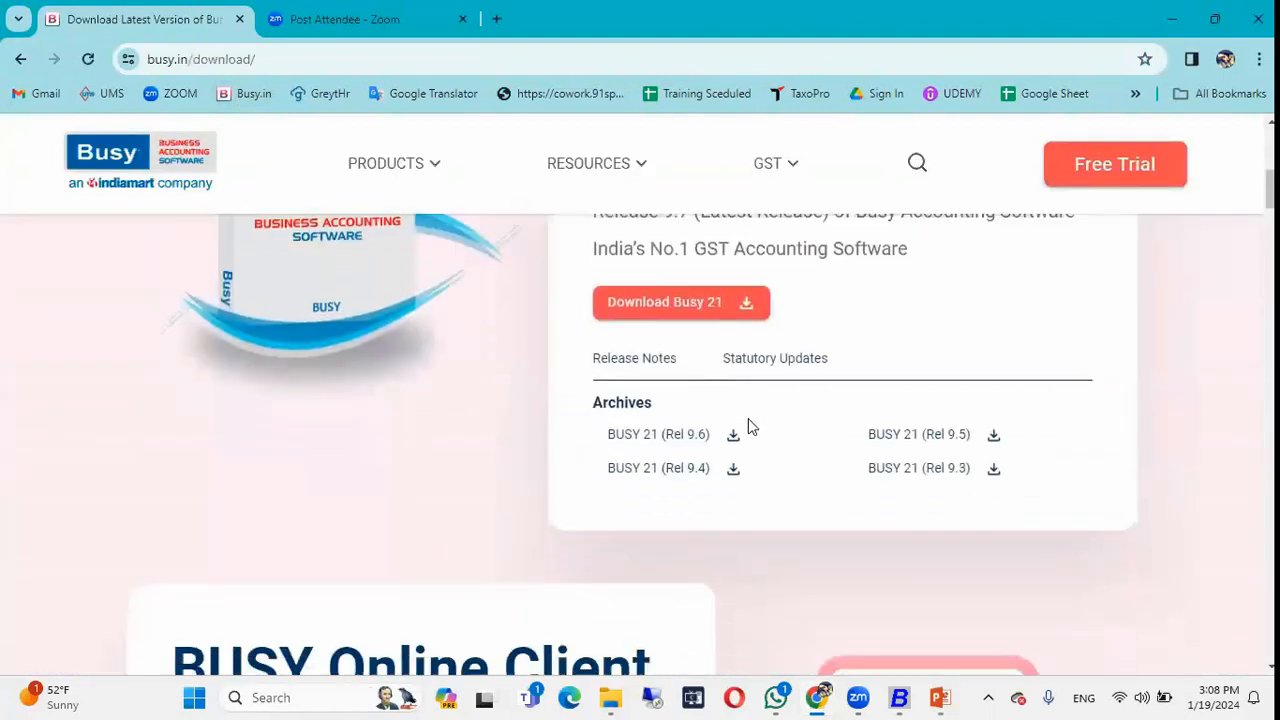
scroll(752, 427, down, 15)
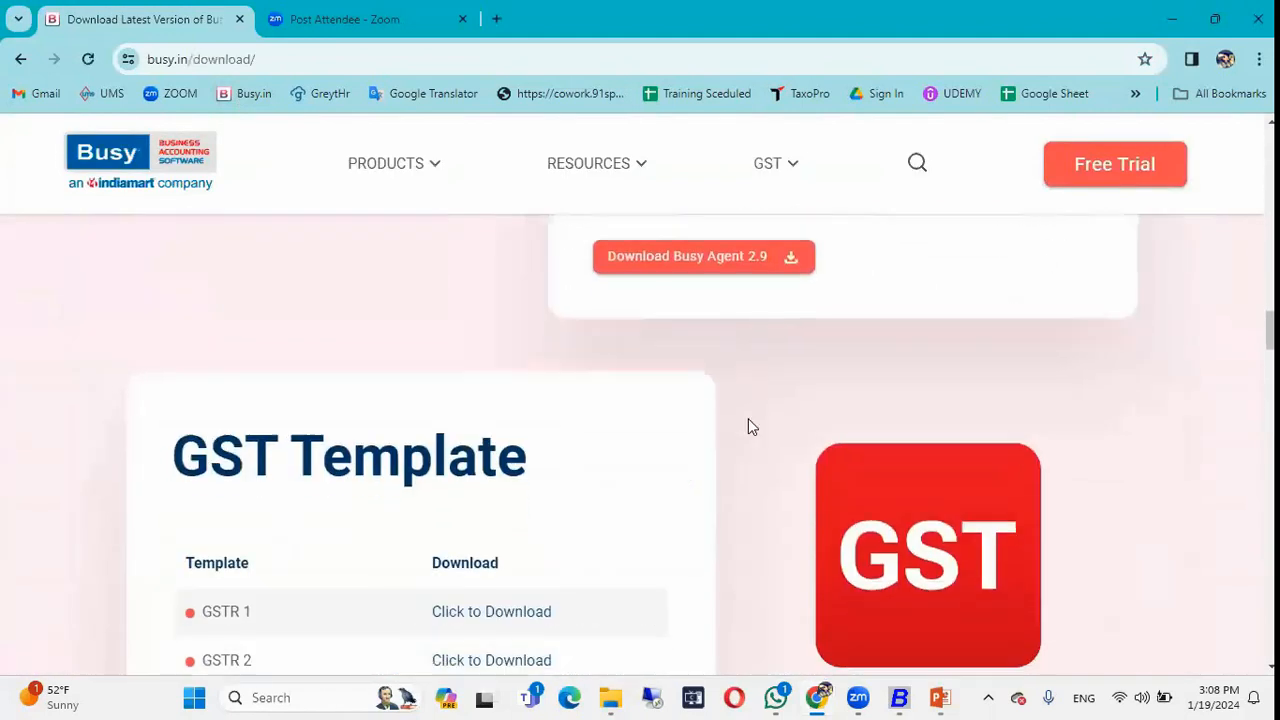
scroll(752, 427, down, 15)
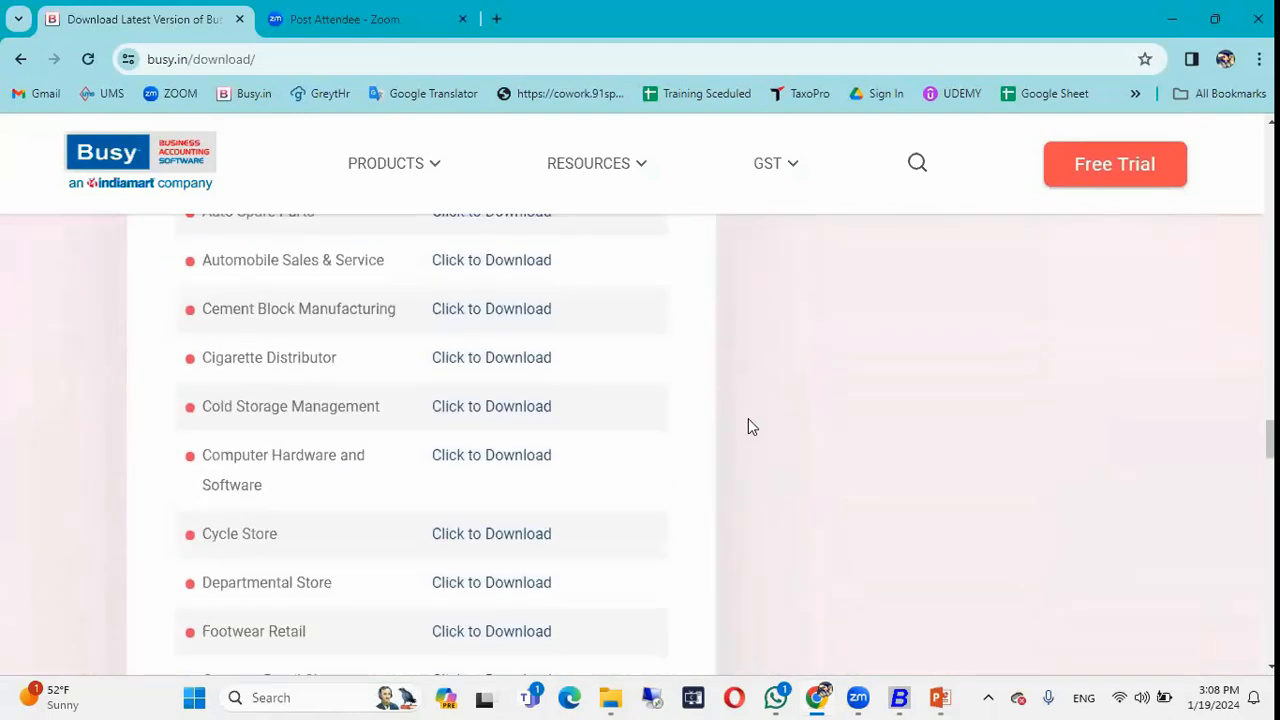
scroll(748, 420, down, 10)
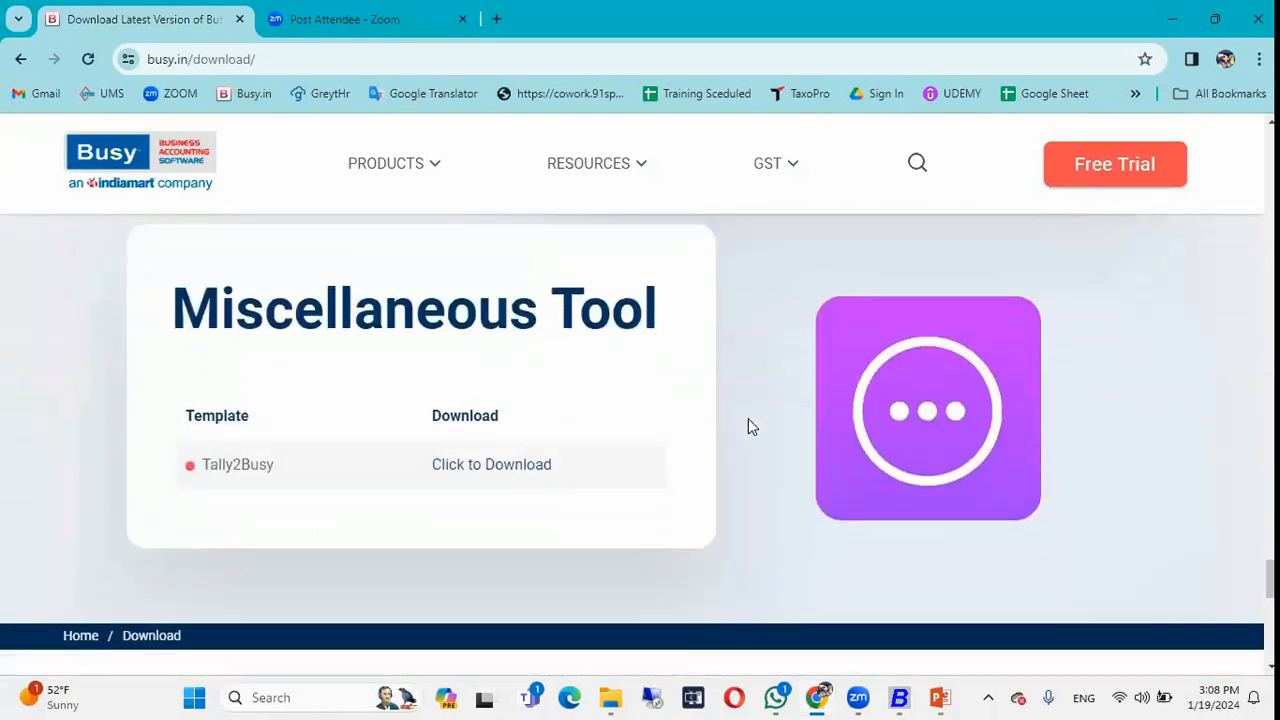
scroll(748, 420, up, 2)
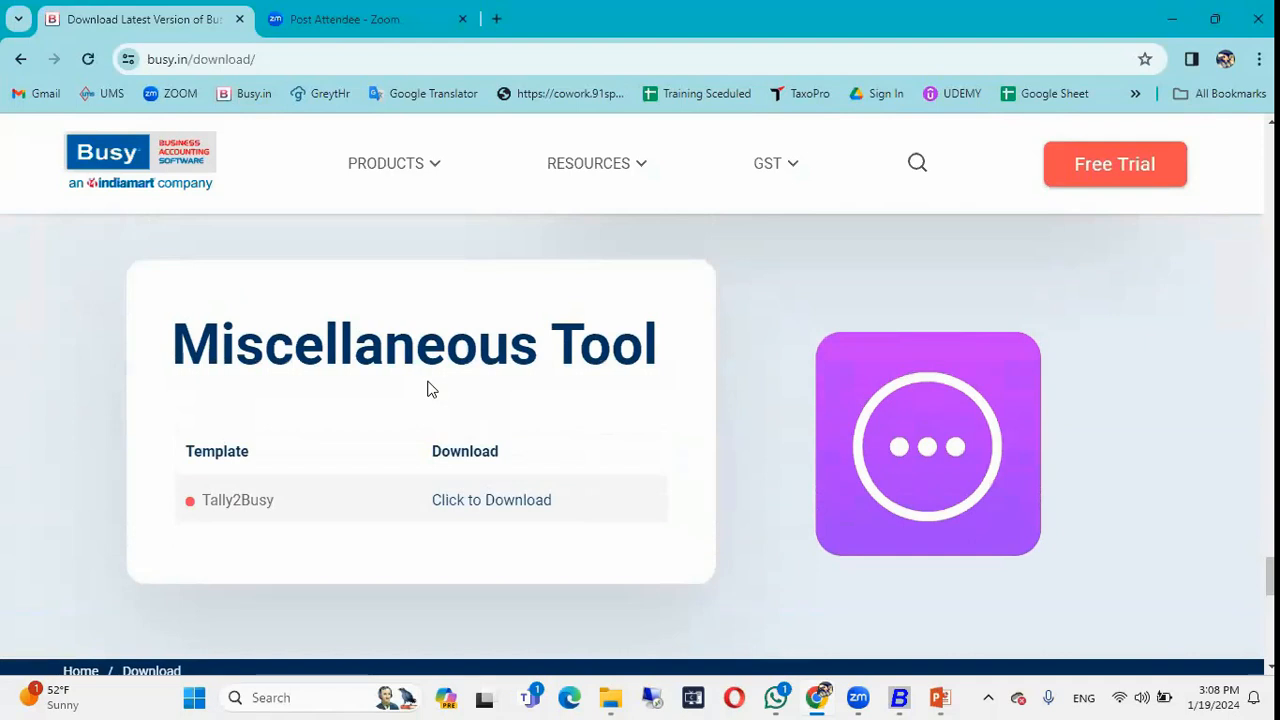
click(476, 510)
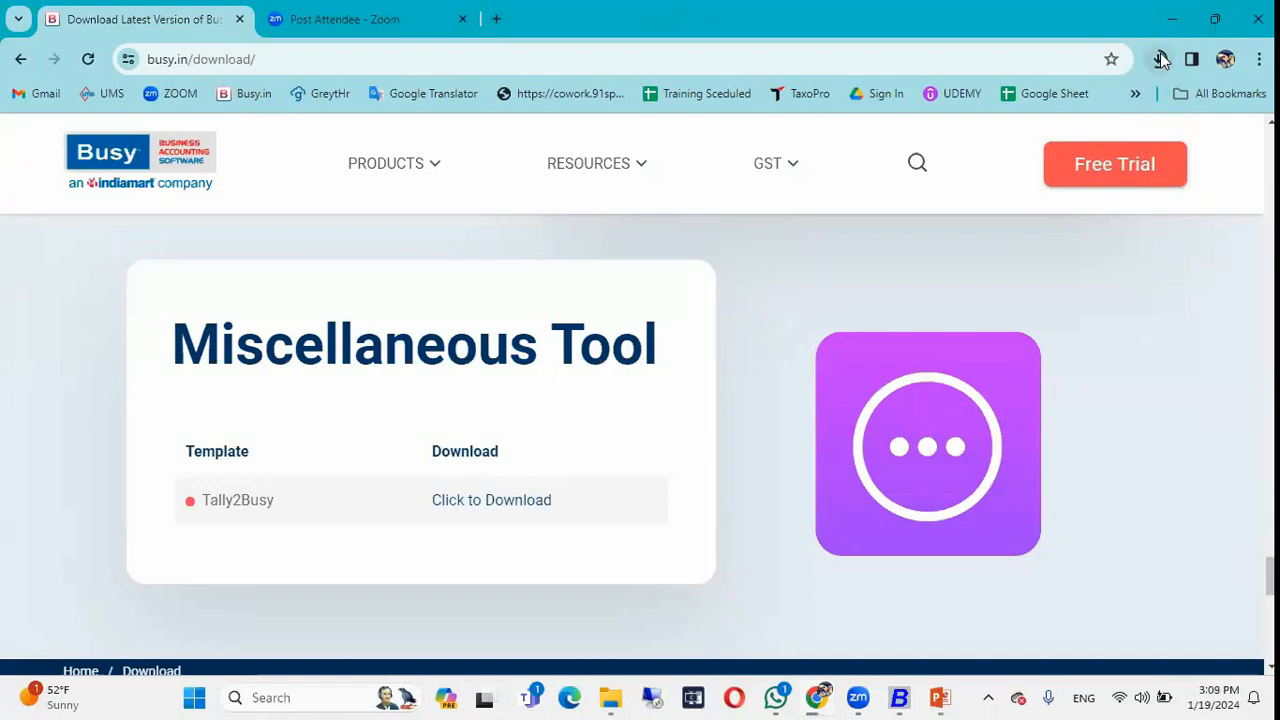
- Show the downloaded Tally2BusyCD.zip in its folder and return to the download page
click(1158, 58)
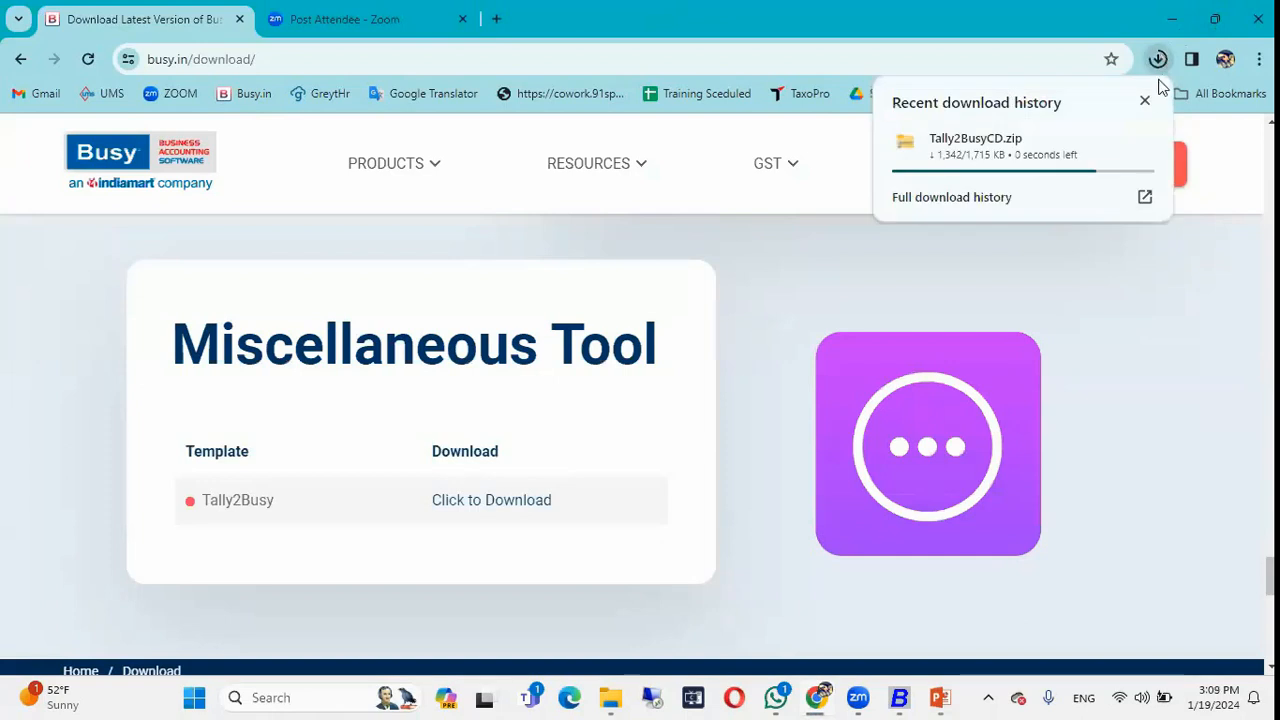
click(1106, 143)
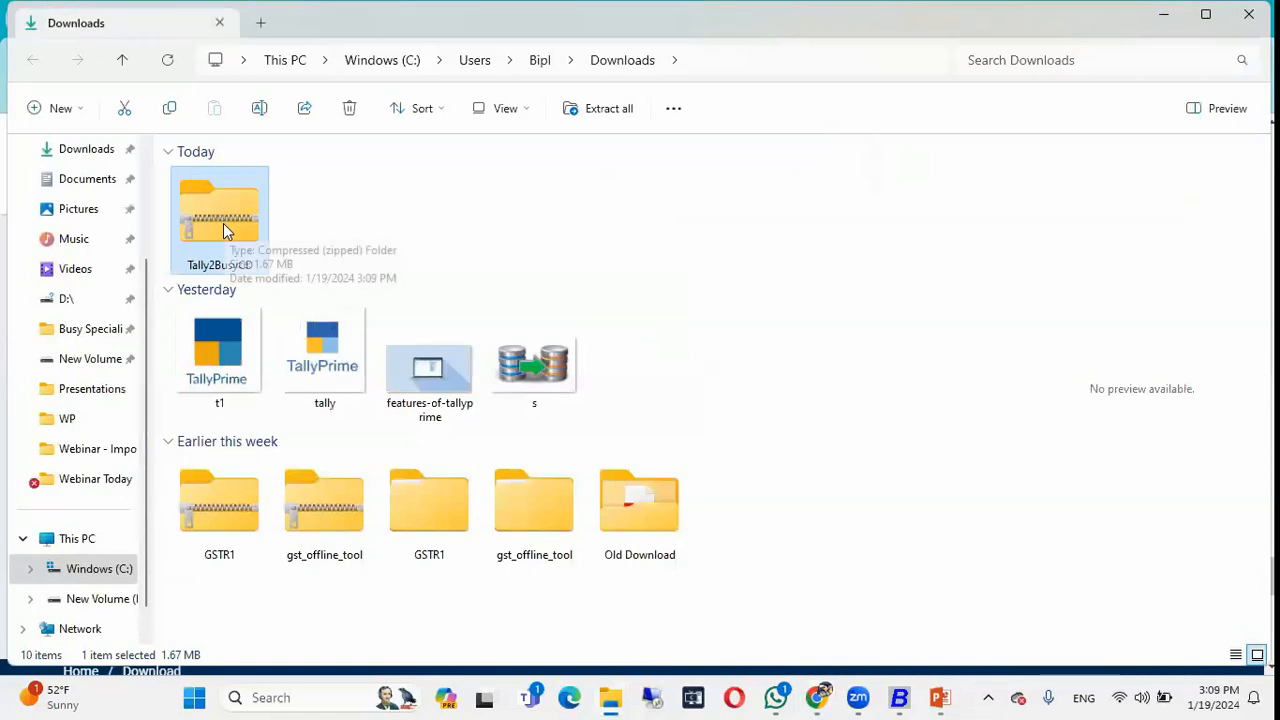
key(alt+Tab)
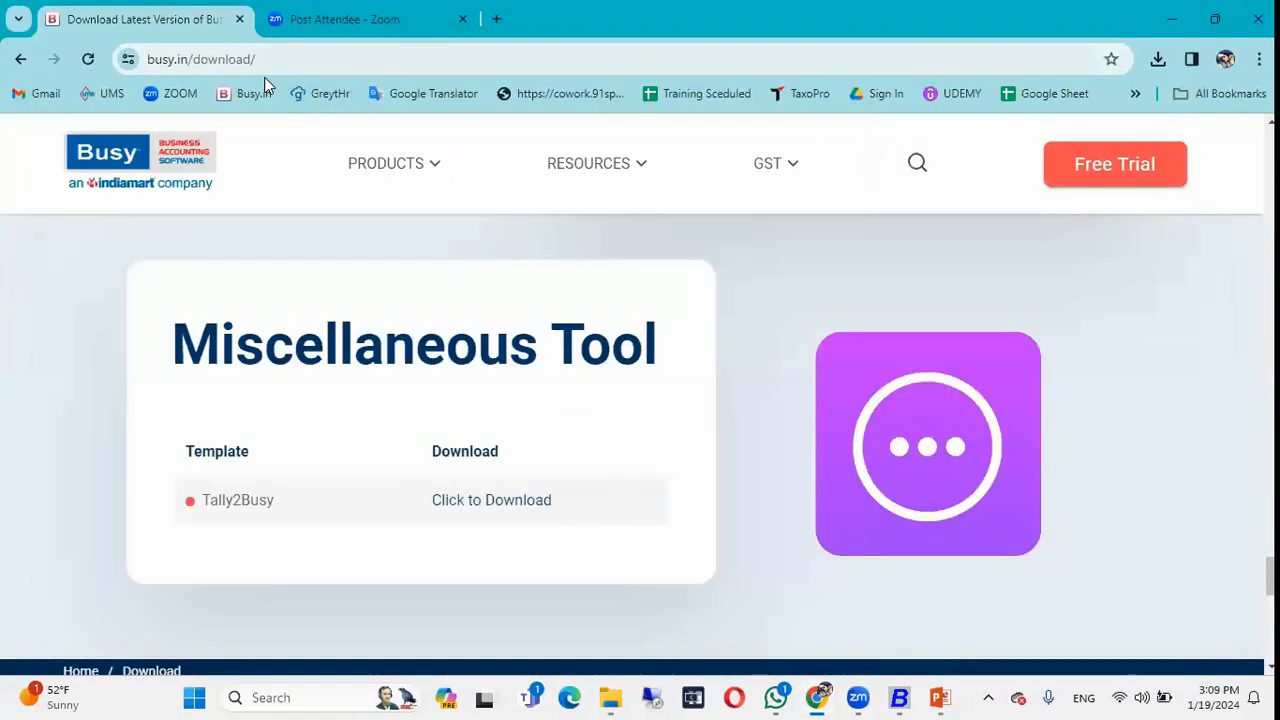
- Locate the downloaded Tally2BusyCD archive, open its inner Tally2BusyCD folder and select the setup application
mouse_move(585, 165)
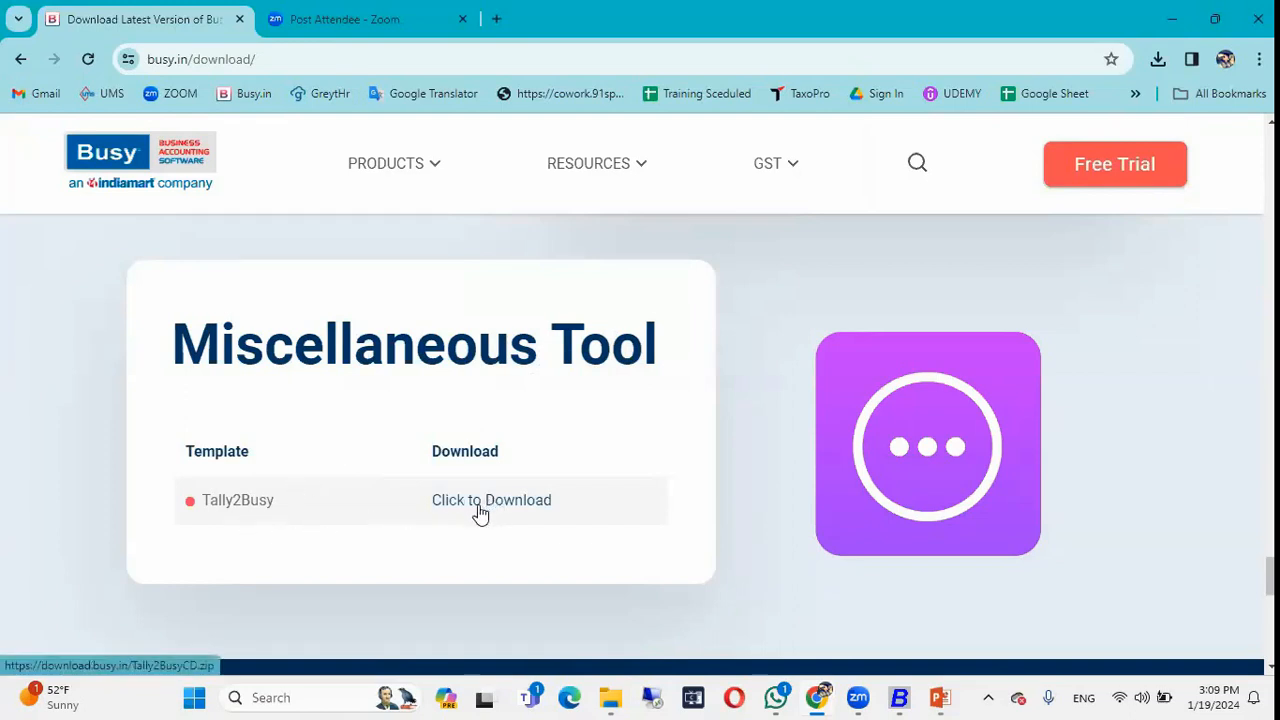
click(1156, 64)
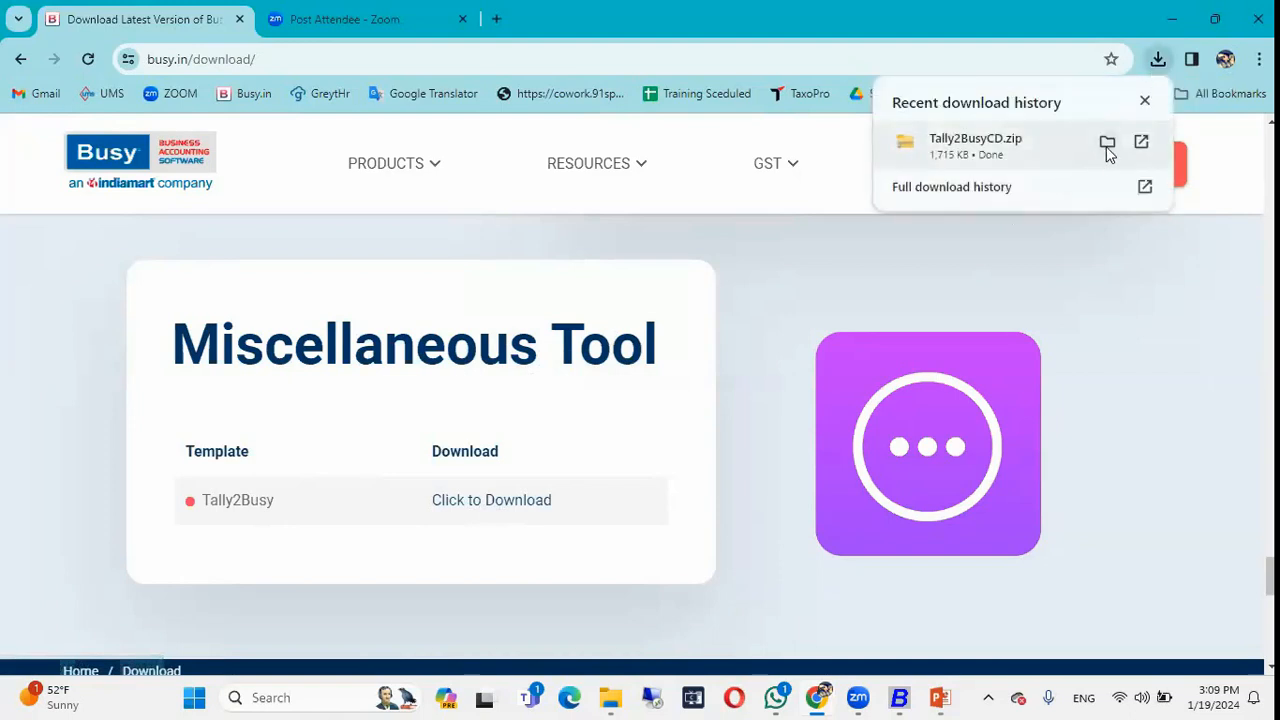
click(1105, 142)
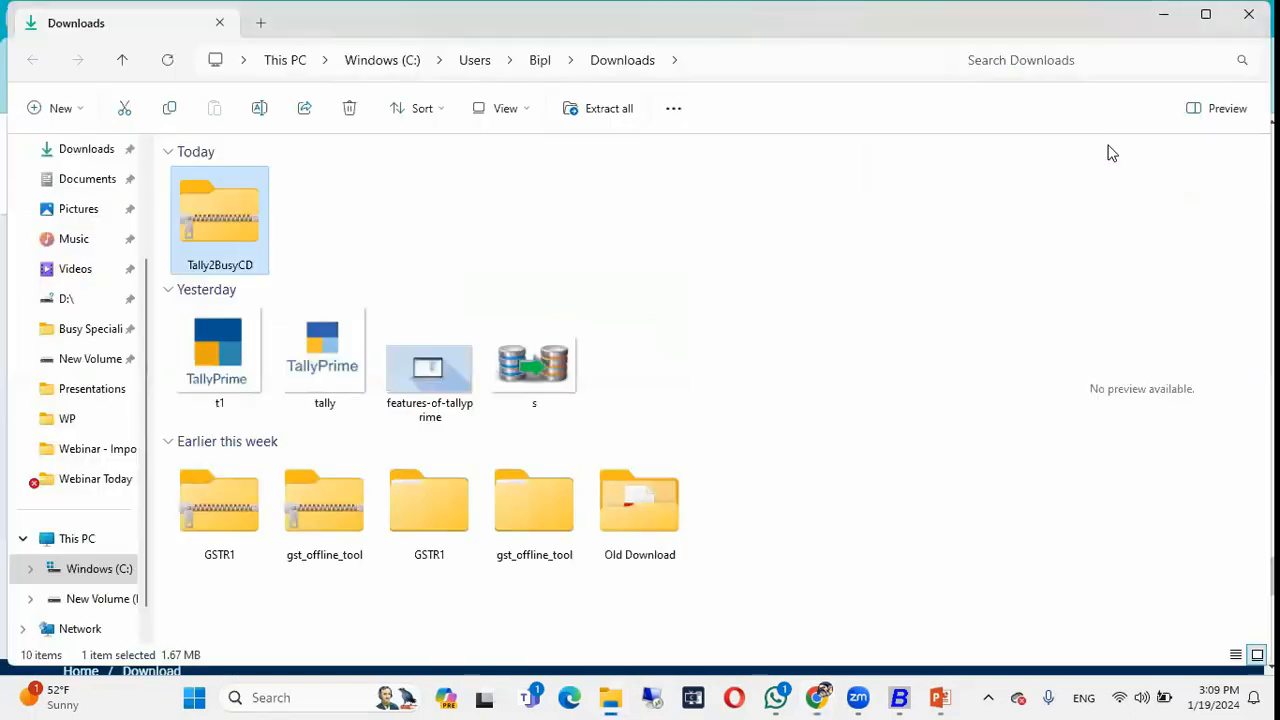
double_click(229, 233)
double_click(243, 212)
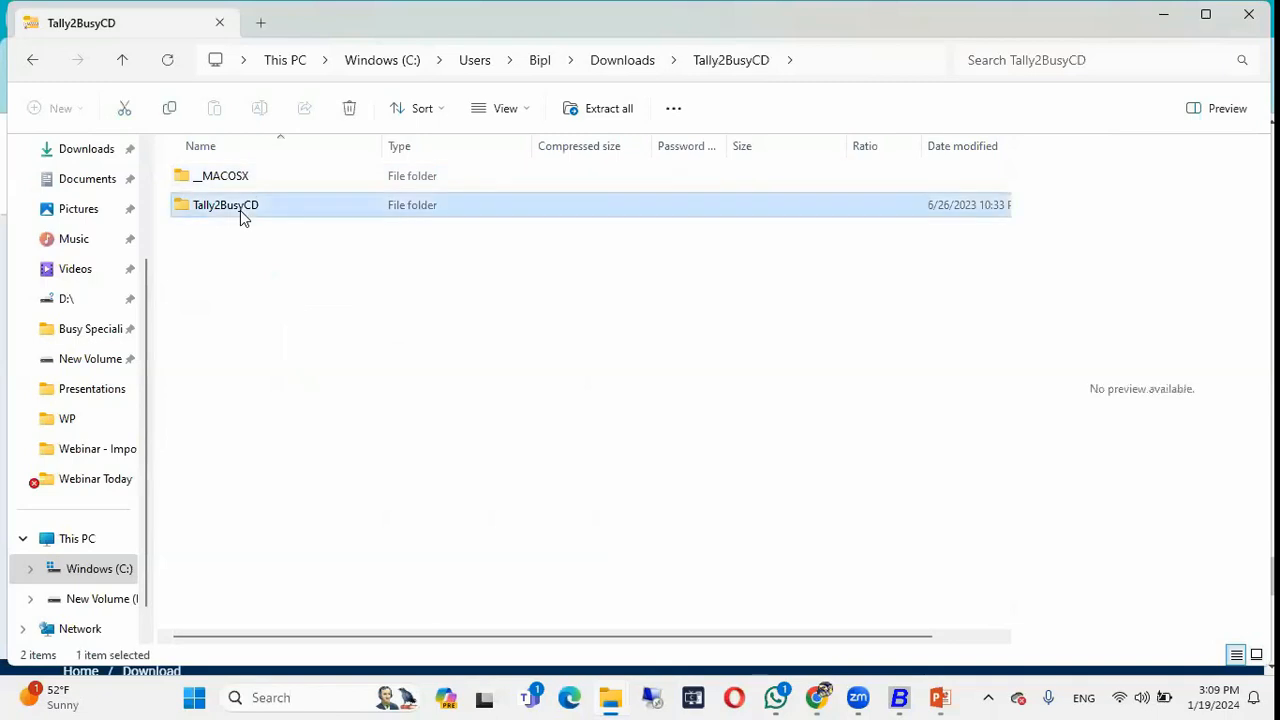
click(237, 188)
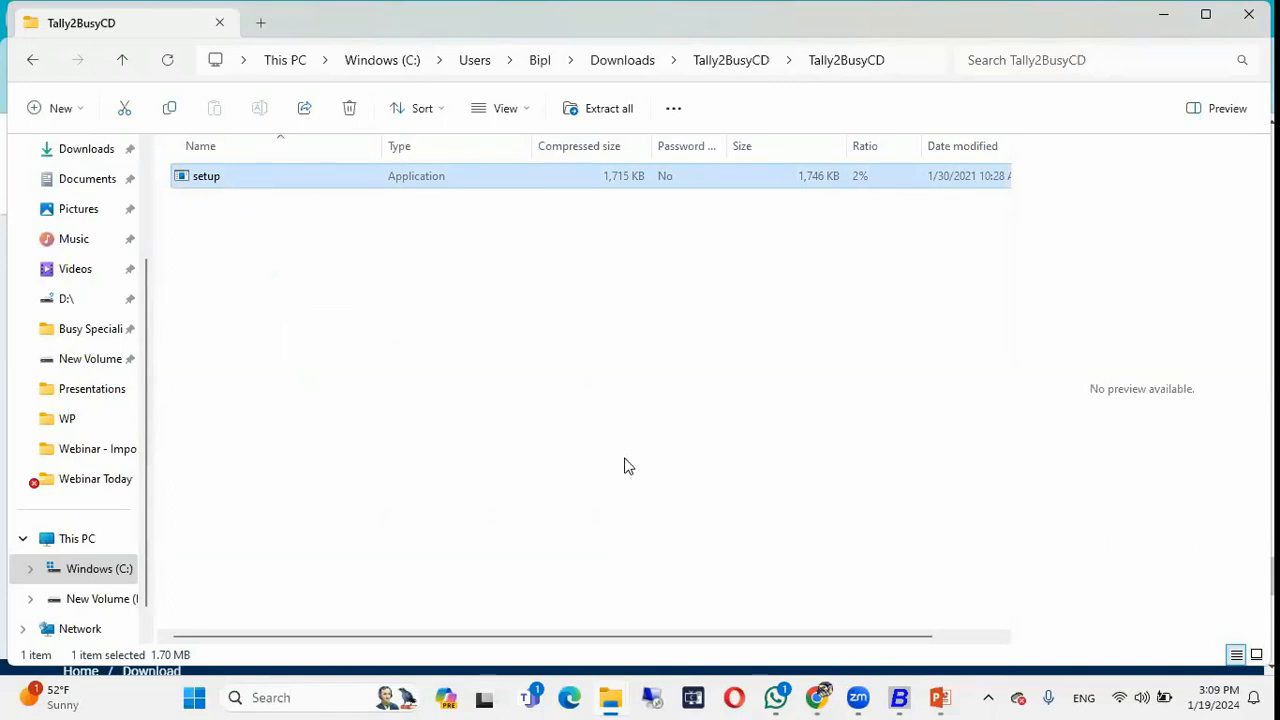
- Switch to Busy, open the company "Importing Data from Other Software" and locate the Tally2Busy add-on
click(899, 697)
key(Return)
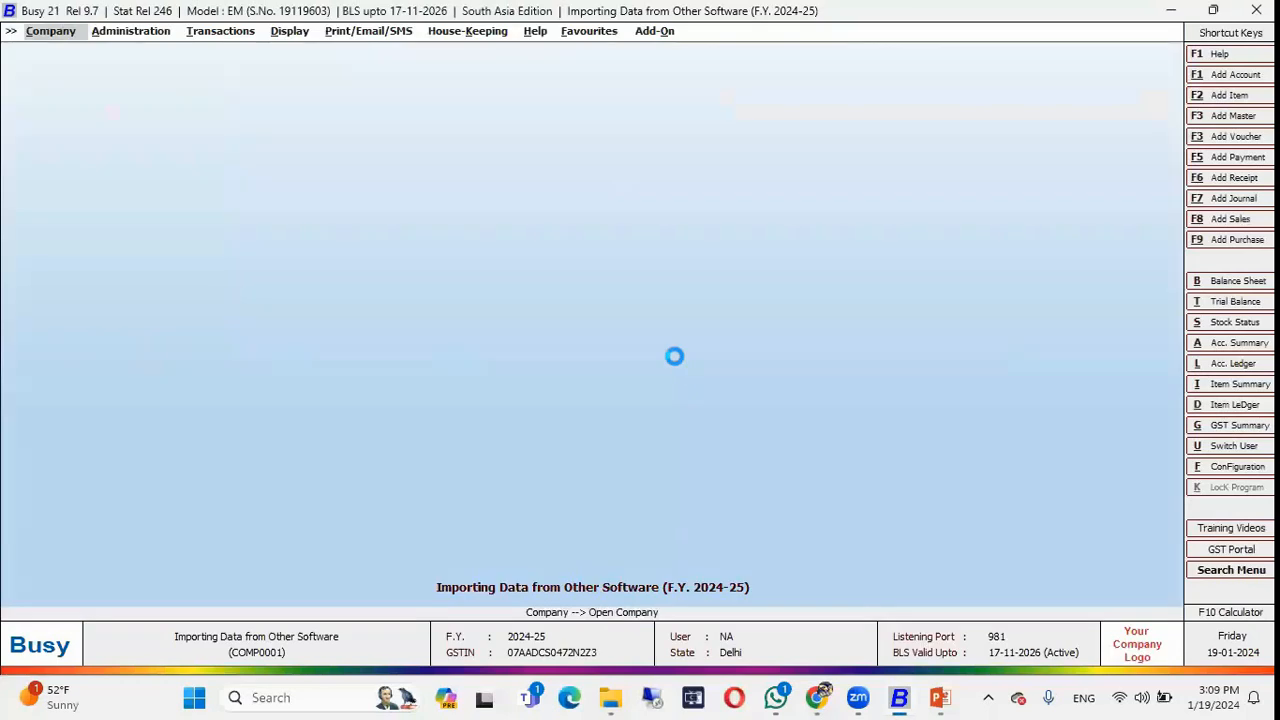
key(Right)
key(Right)
key(Right)
key(Right)
key(Right)
key(Right)
key(Right)
key(Right)
key(Right)
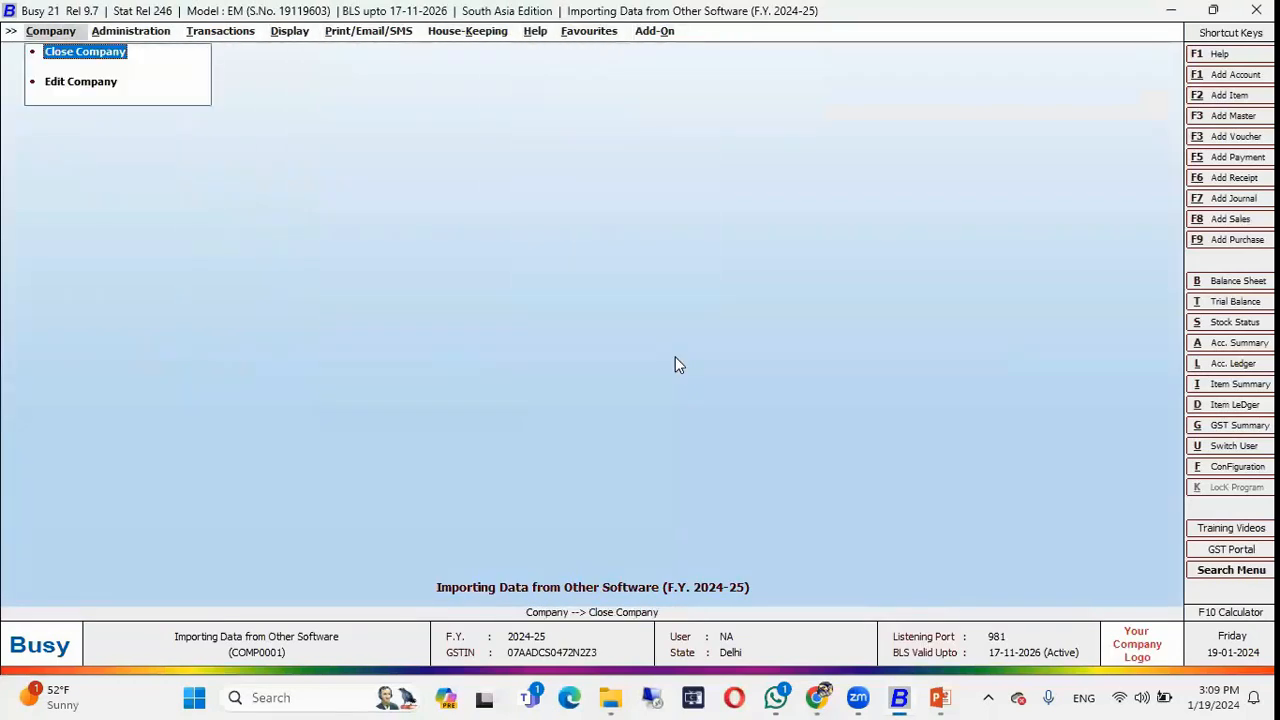
key(Left)
key(Down)
key(Down)
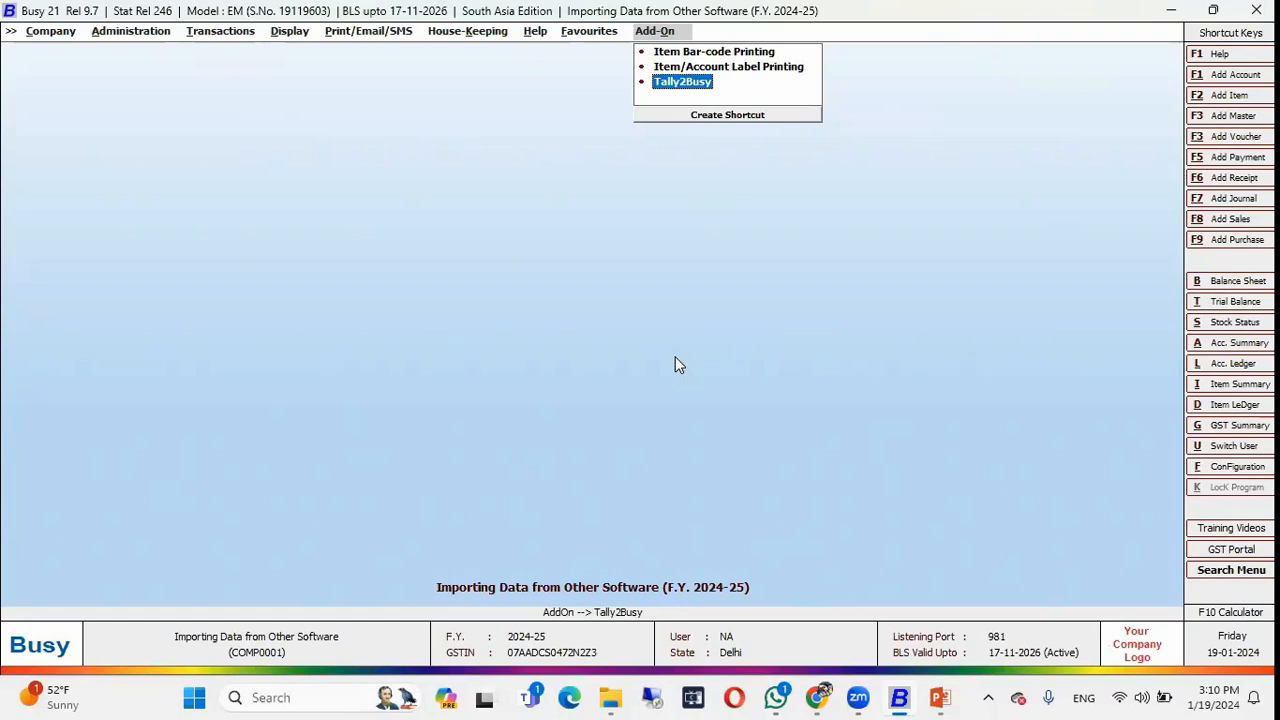
- Close the company "Importing Data from Other Software"
key(Left)
key(Left)
key(Left)
key(Left)
key(Left)
key(Left)
key(Left)
key(Left)
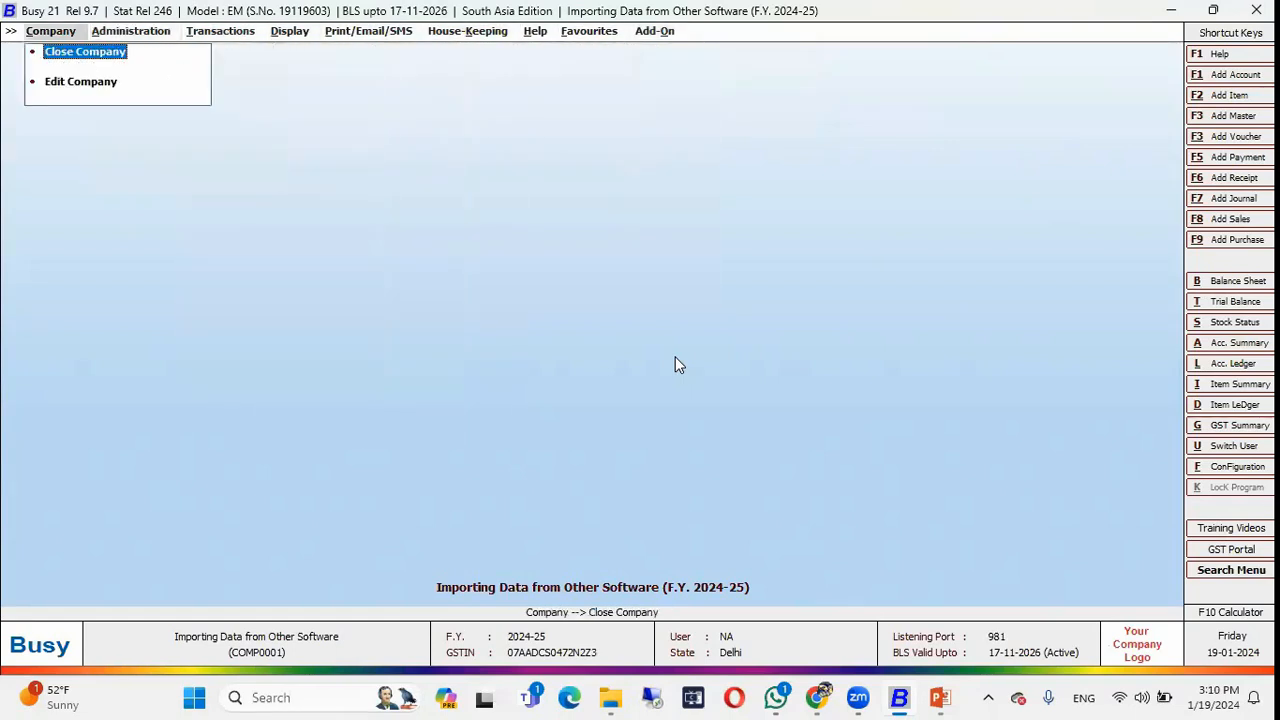
key(Return)
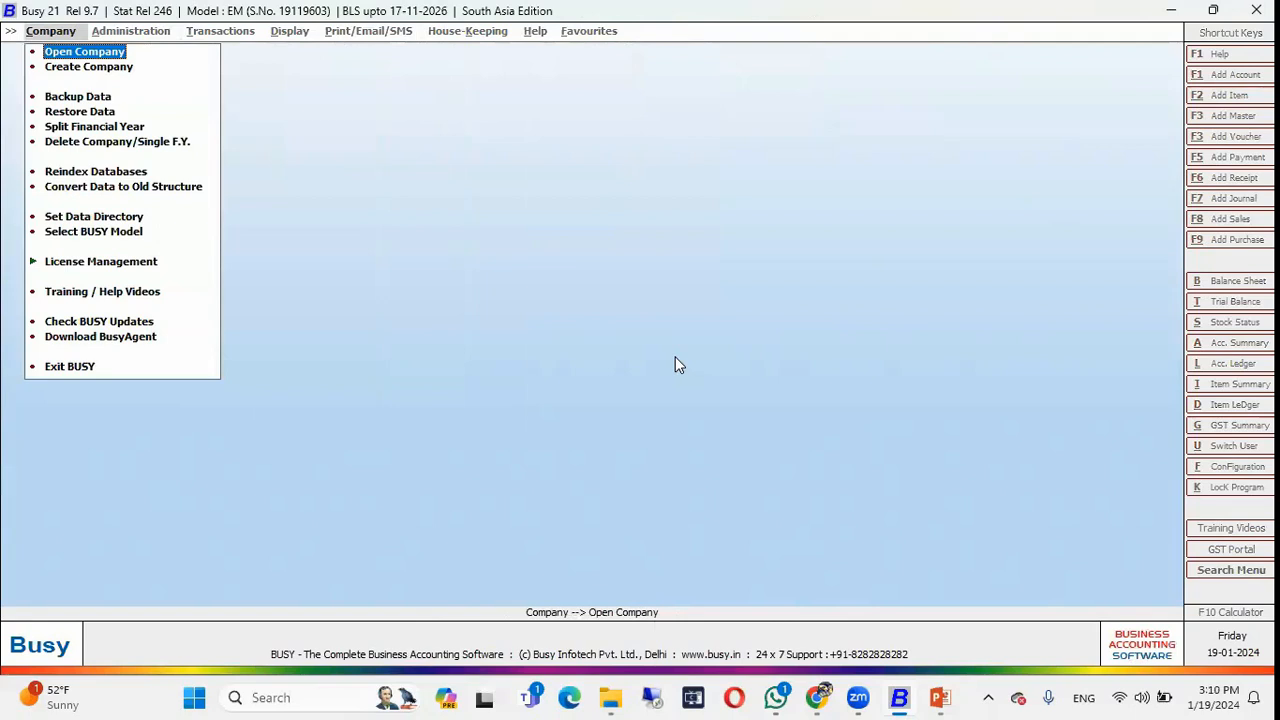
- Switch to File Explorer and examine the DayBook and Master XML files in the desktop's Webinar Today > Tally Data folder
key(alt+Tab)
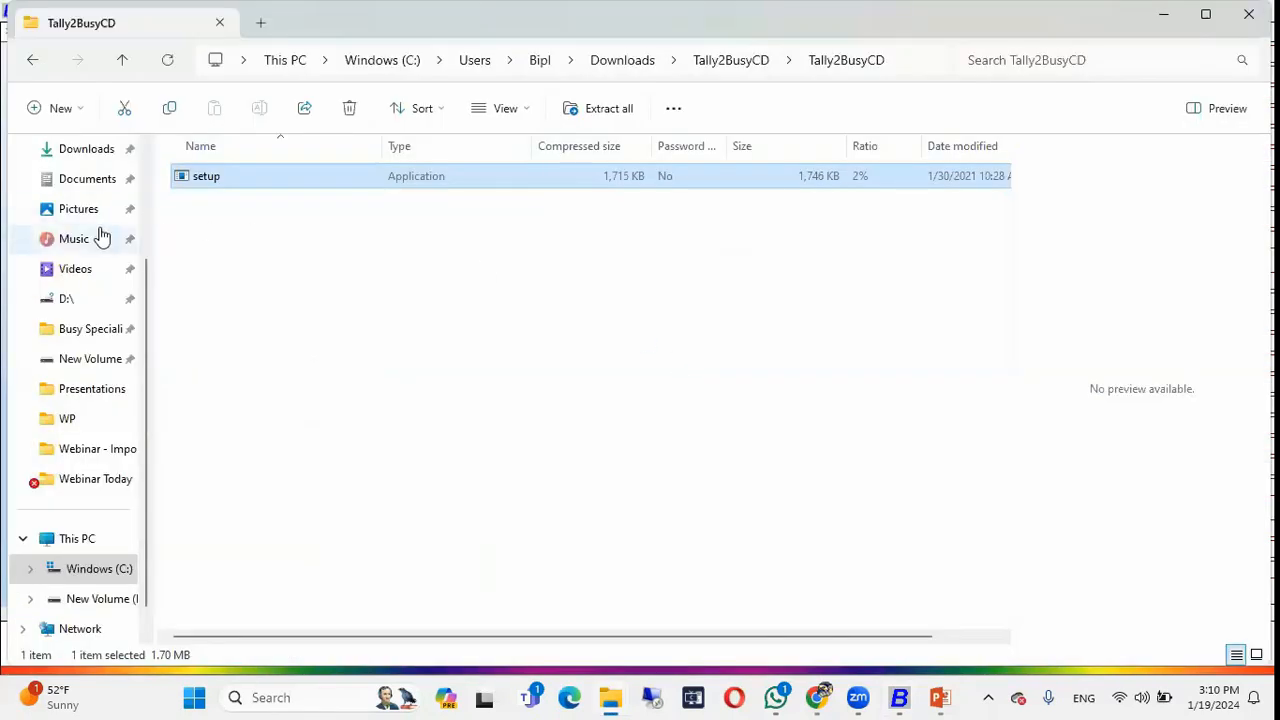
click(87, 547)
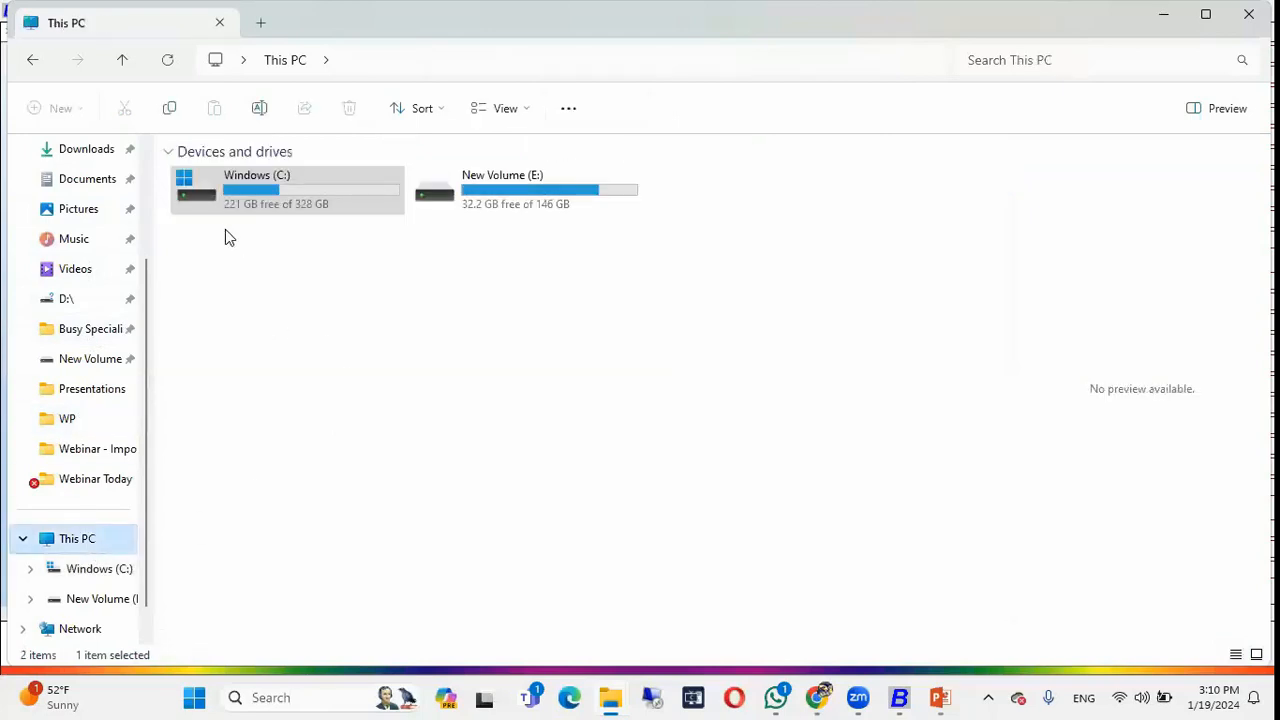
scroll(100, 180, up, 2)
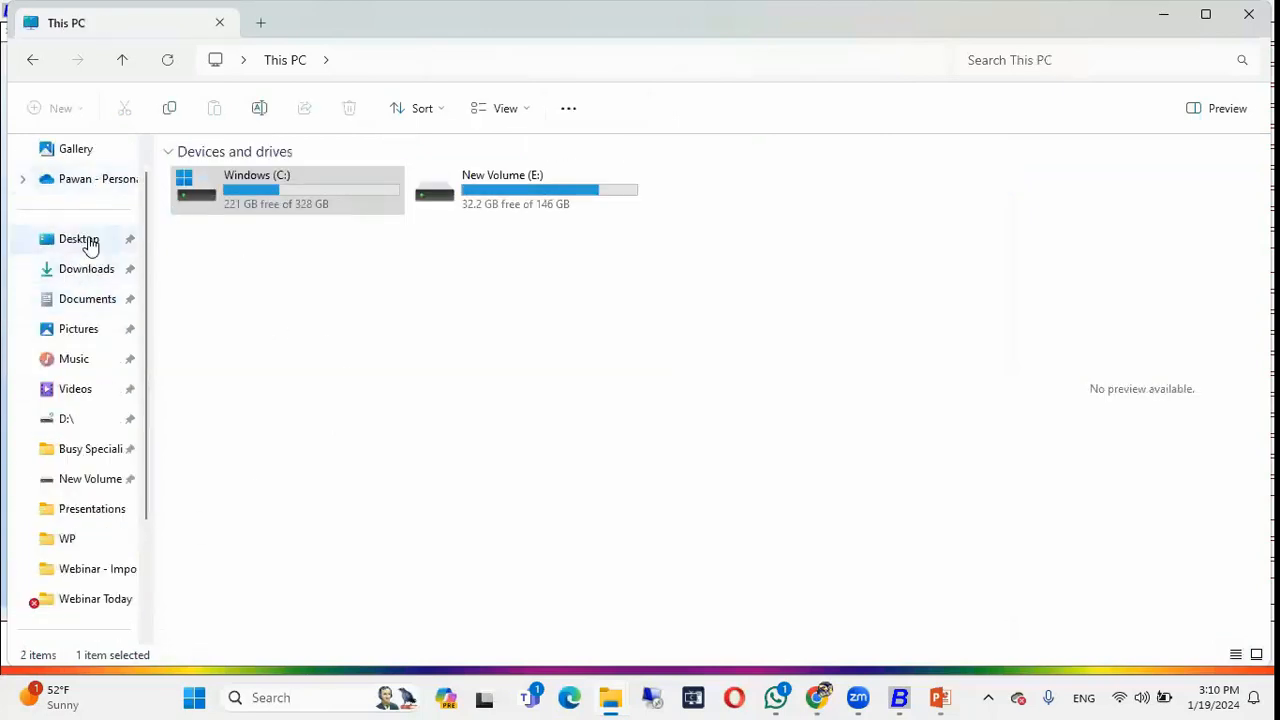
click(88, 242)
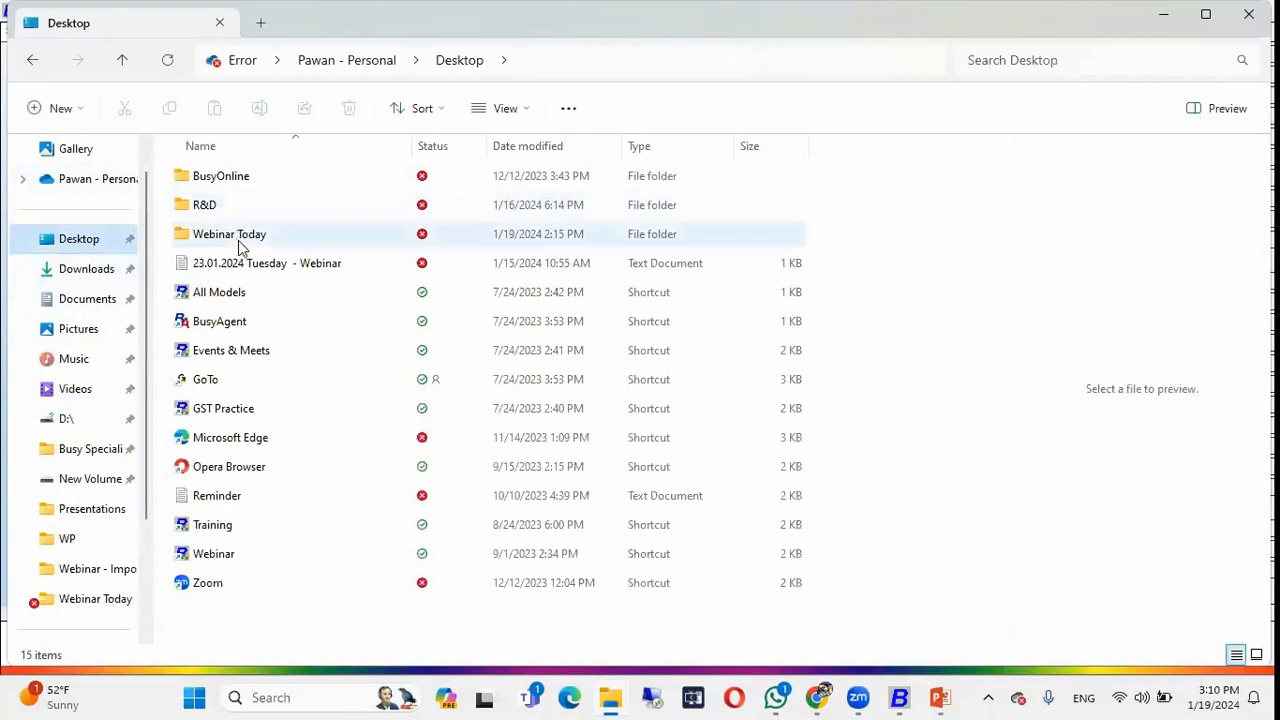
double_click(240, 240)
click(238, 242)
double_click(238, 243)
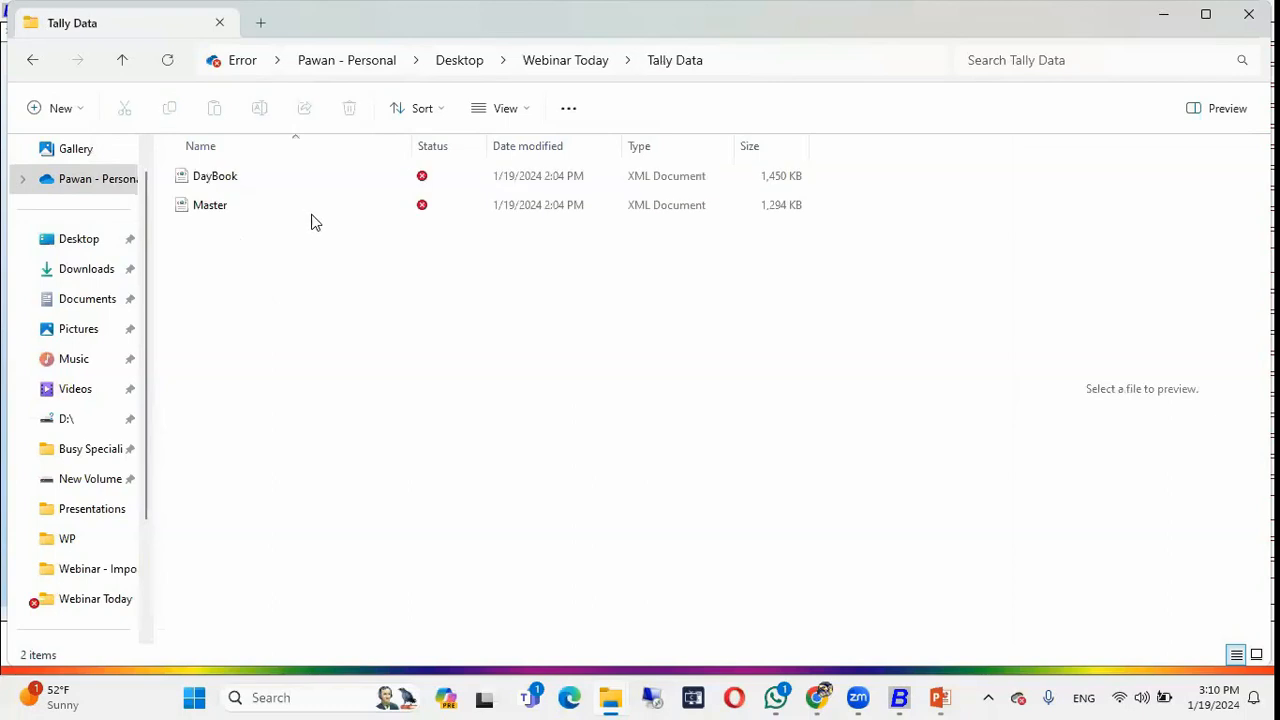
click(268, 179)
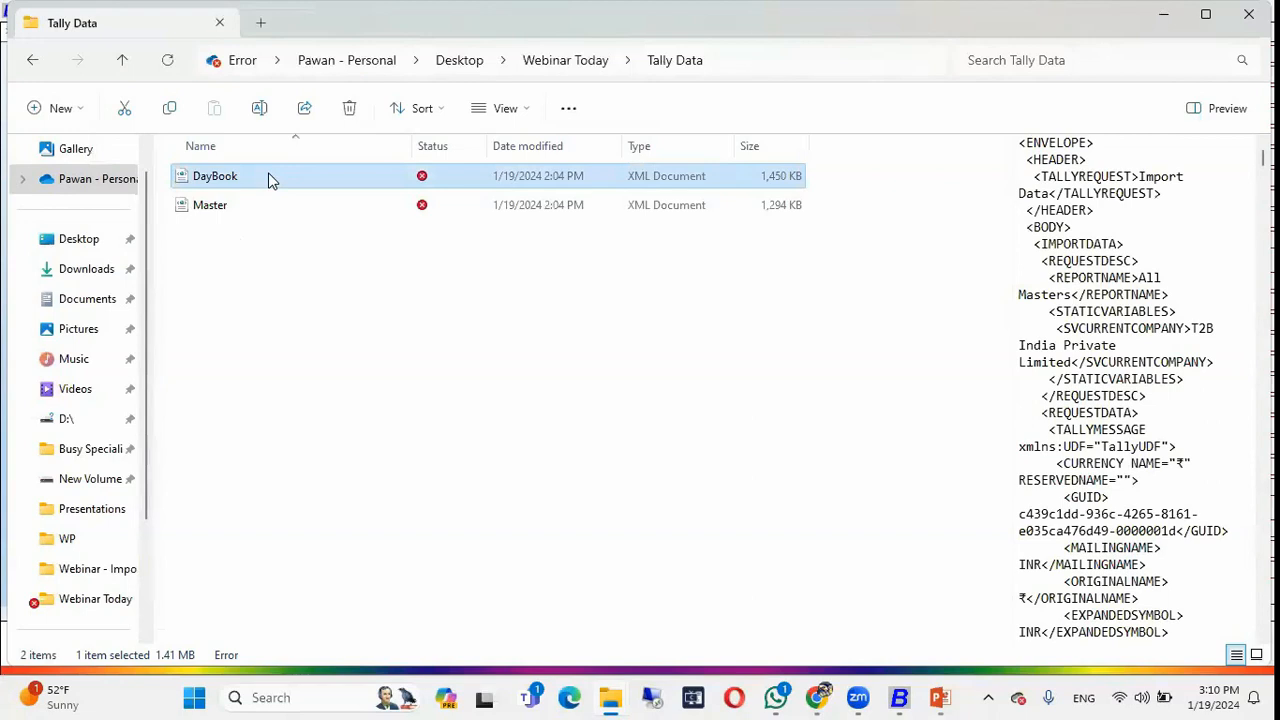
key(Down)
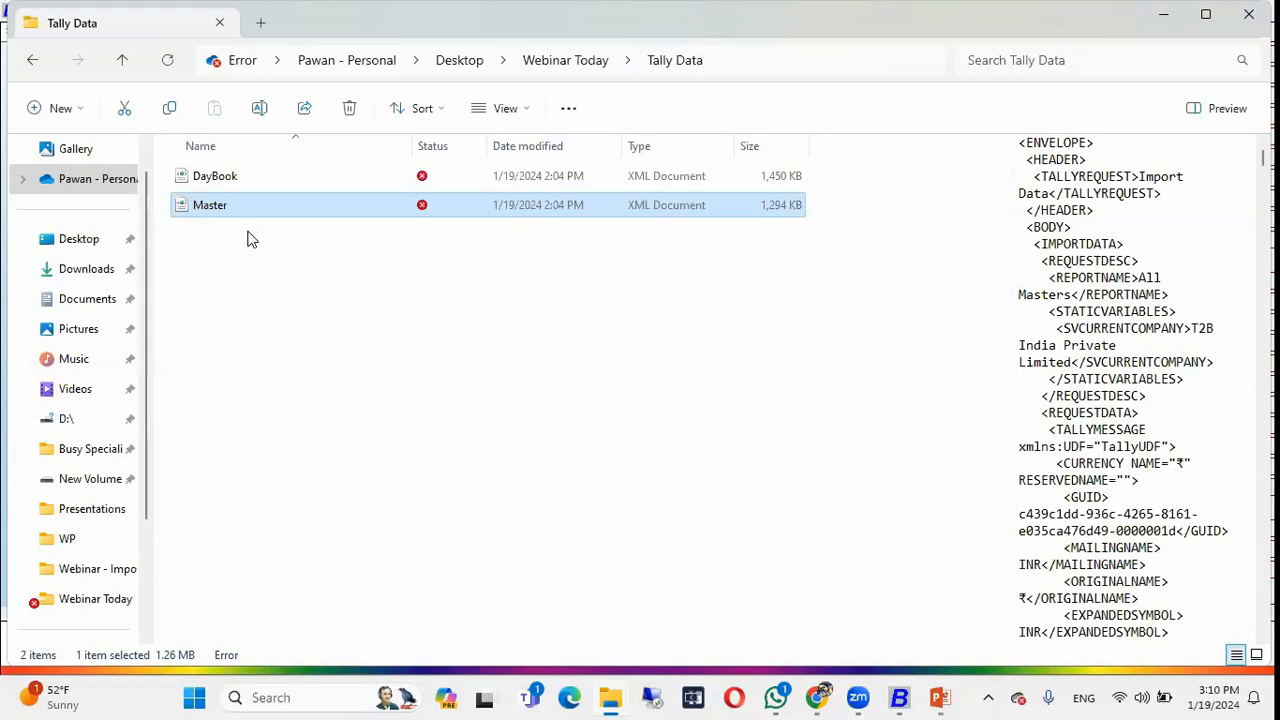
- Switch to Busy, view the blank Create Company form and leave it without saving
key(alt+Tab)
key(Down)
key(Return)
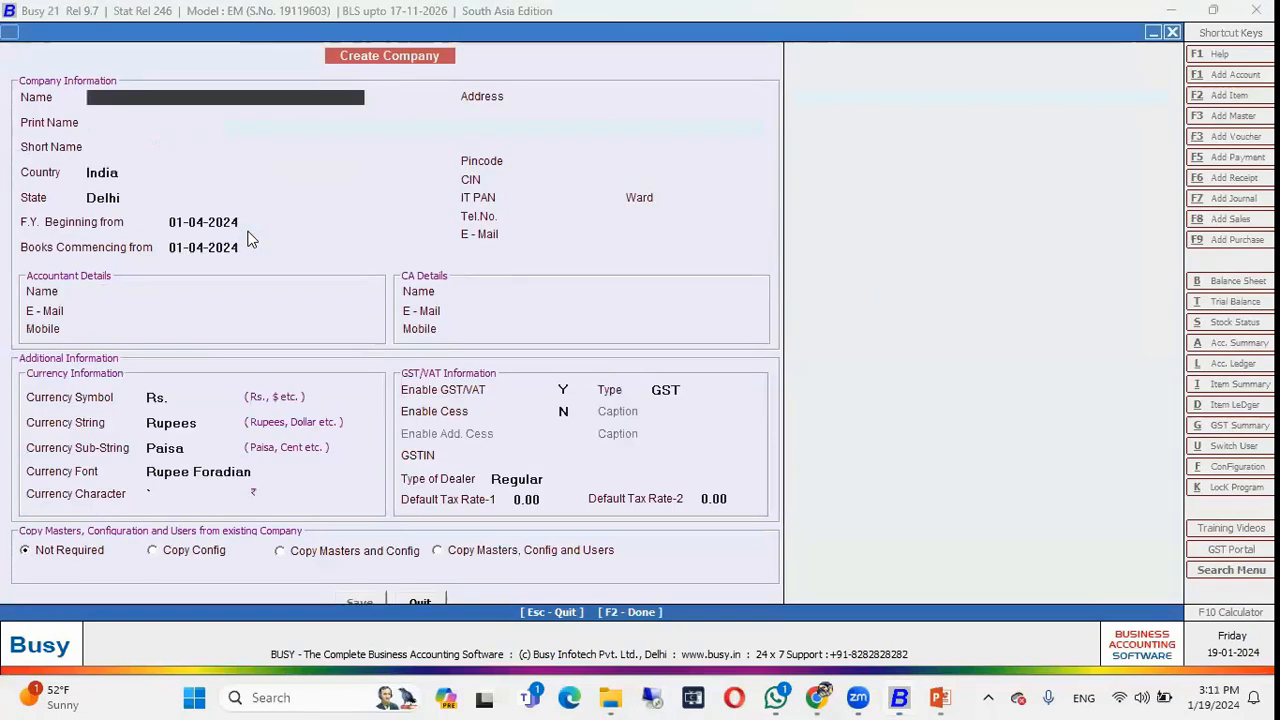
key(Escape)
- Open the existing company "Importing Data from Tally"
key(Up)
key(Return)
key(Down)
key(Return)
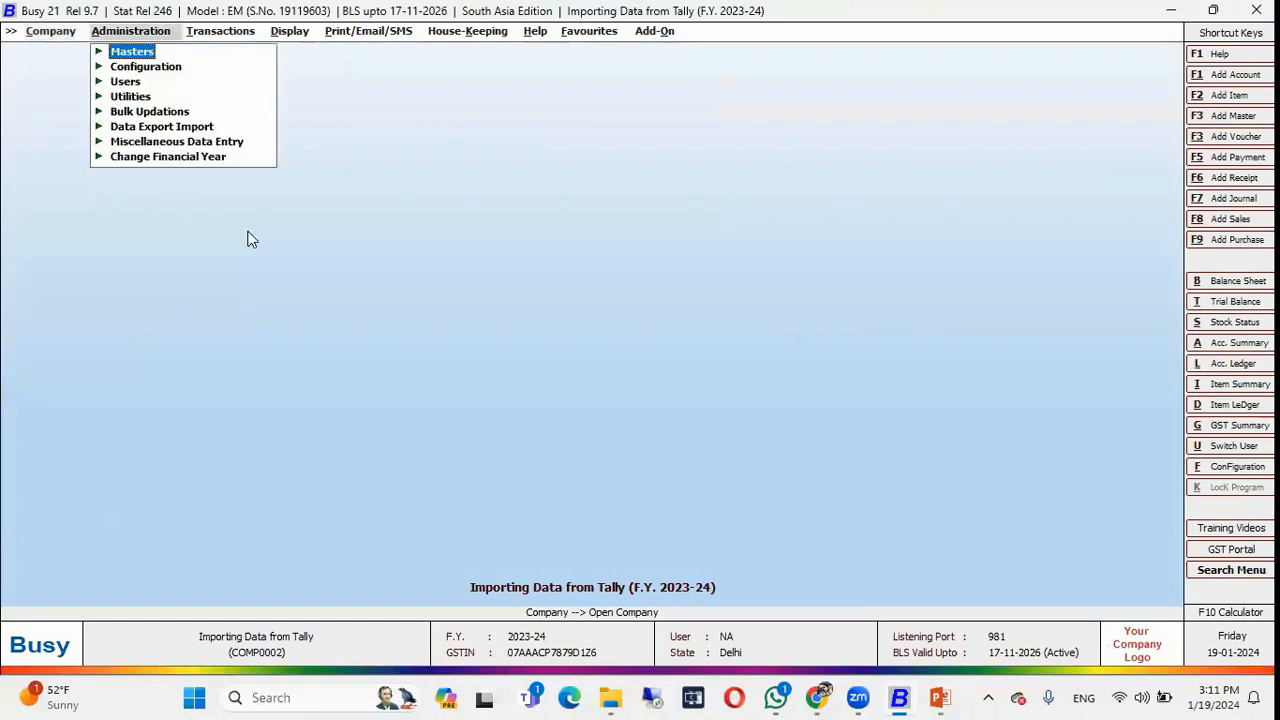
- Review the financial year start date in the open company's details and leave them without saving
key(Down)
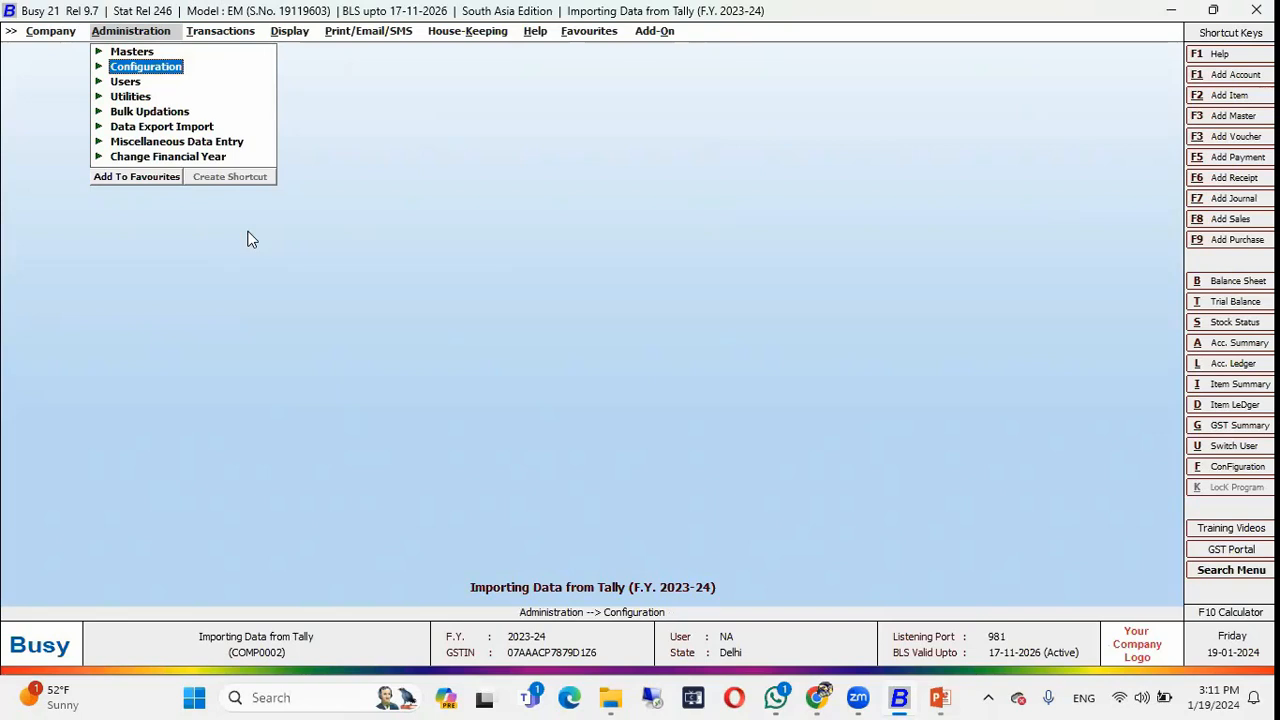
key(Return)
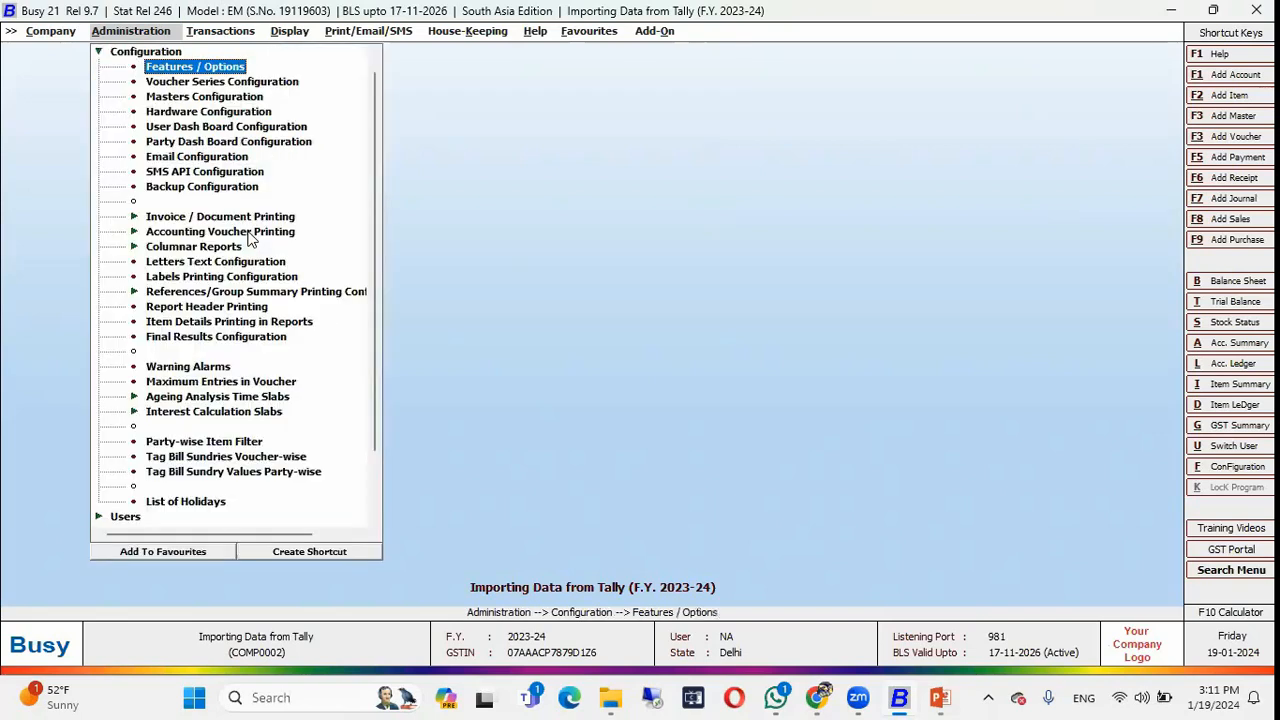
key(Left)
key(Down)
key(Return)
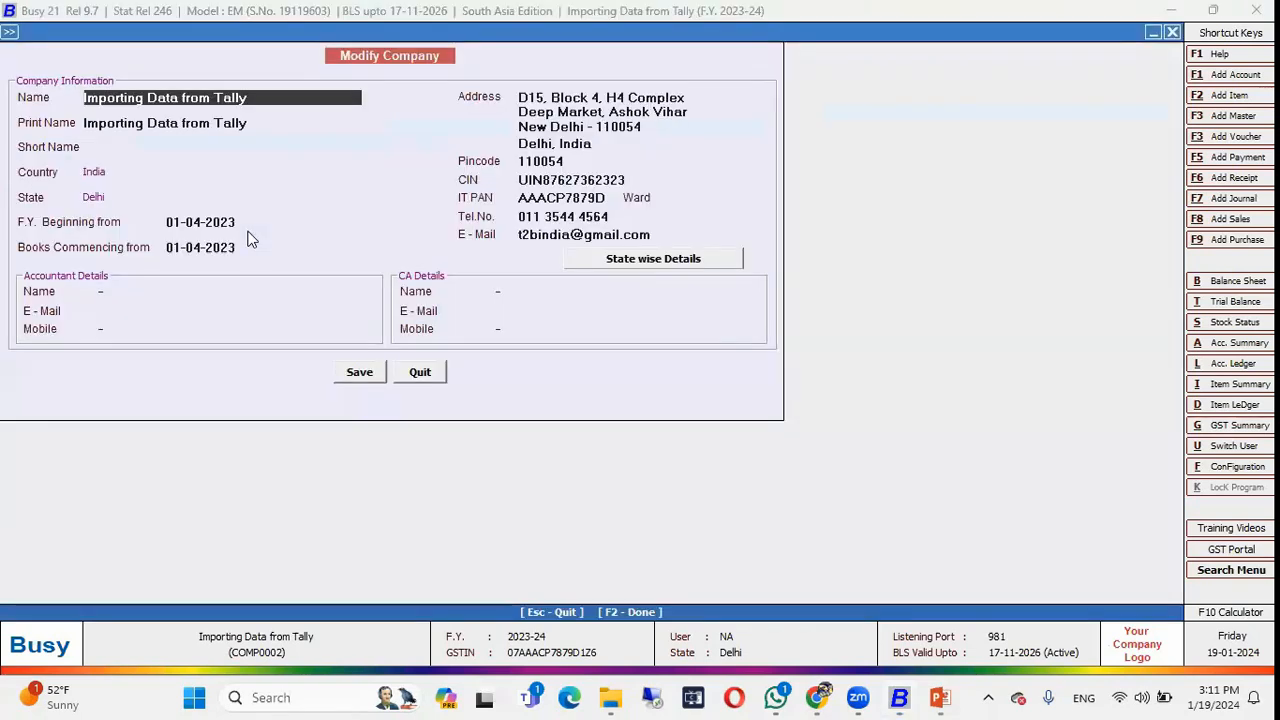
click(219, 224)
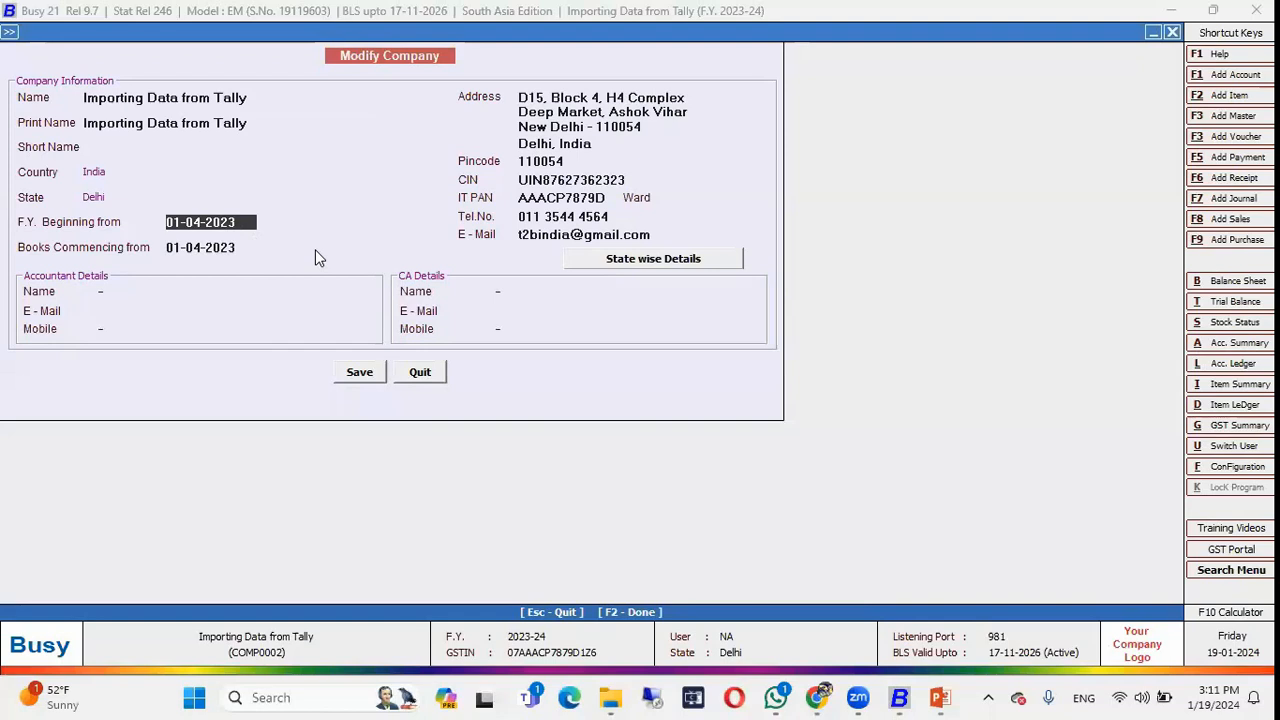
key(Escape)
- Open the Tally2Busy add-on for importing data from Tally
key(Right)
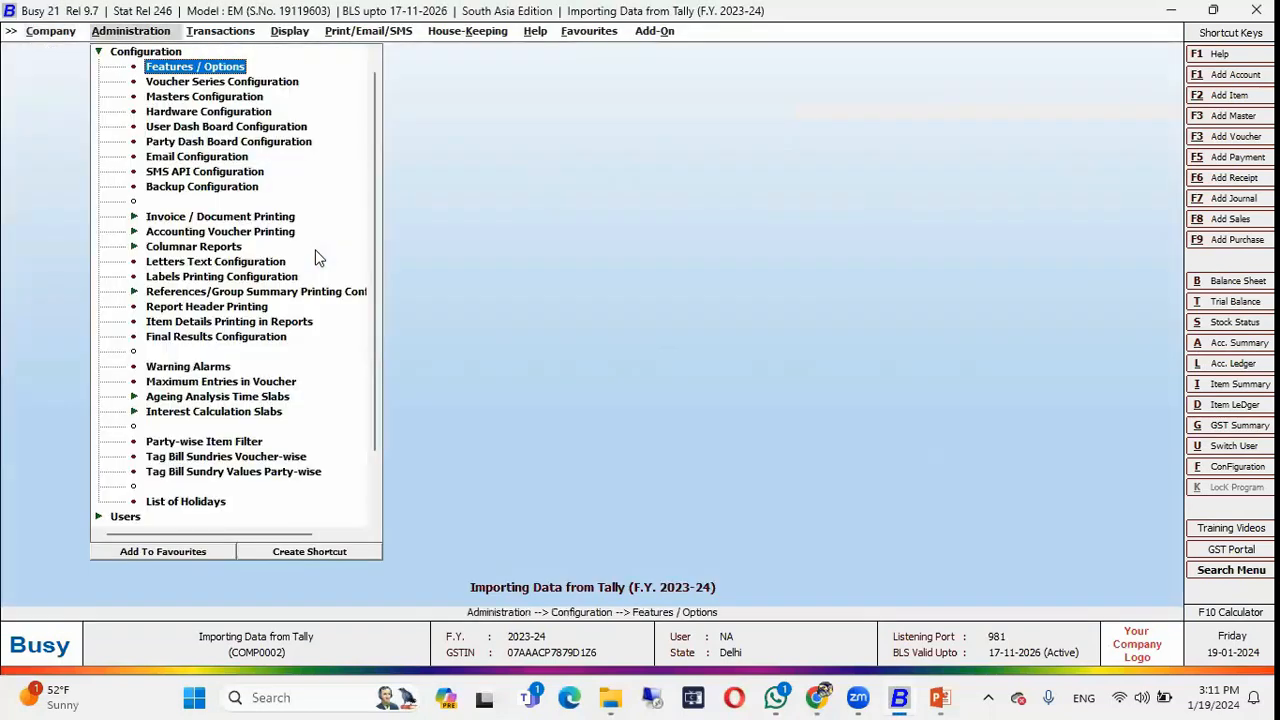
key(Right)
key(Right)
key(Right)
key(Right)
key(Right)
key(Right)
key(Right)
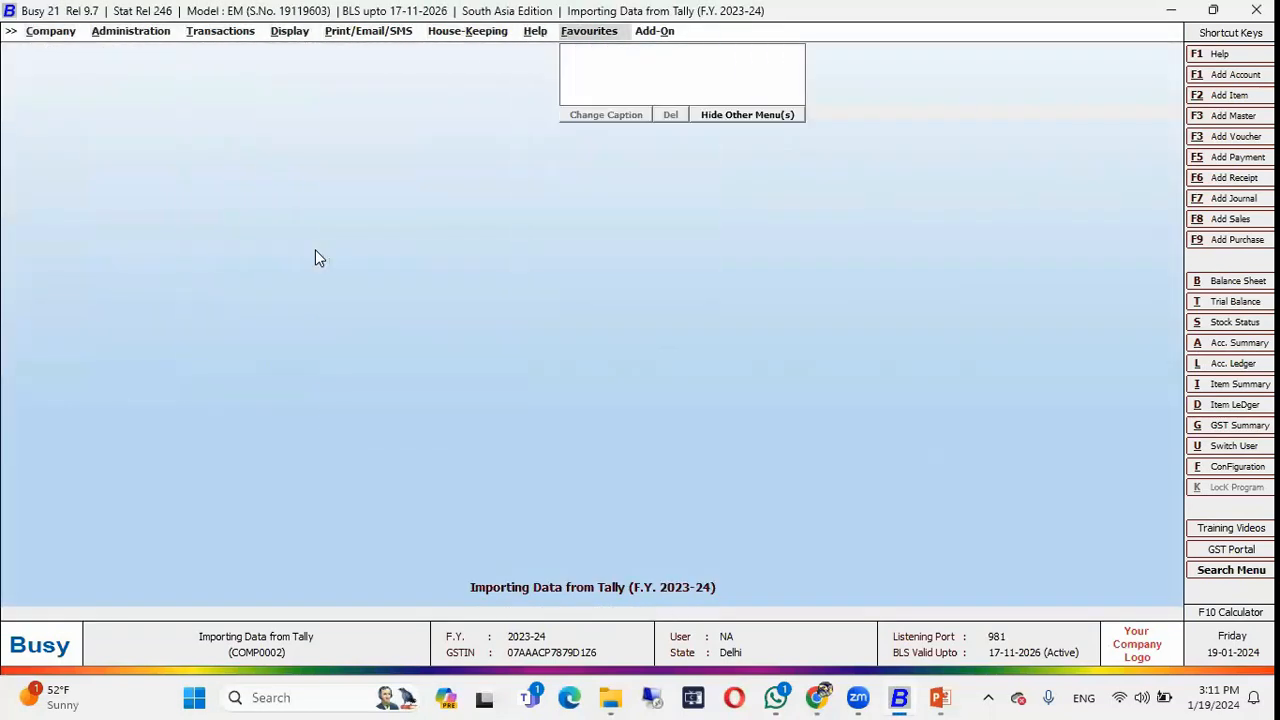
key(Down)
key(Down)
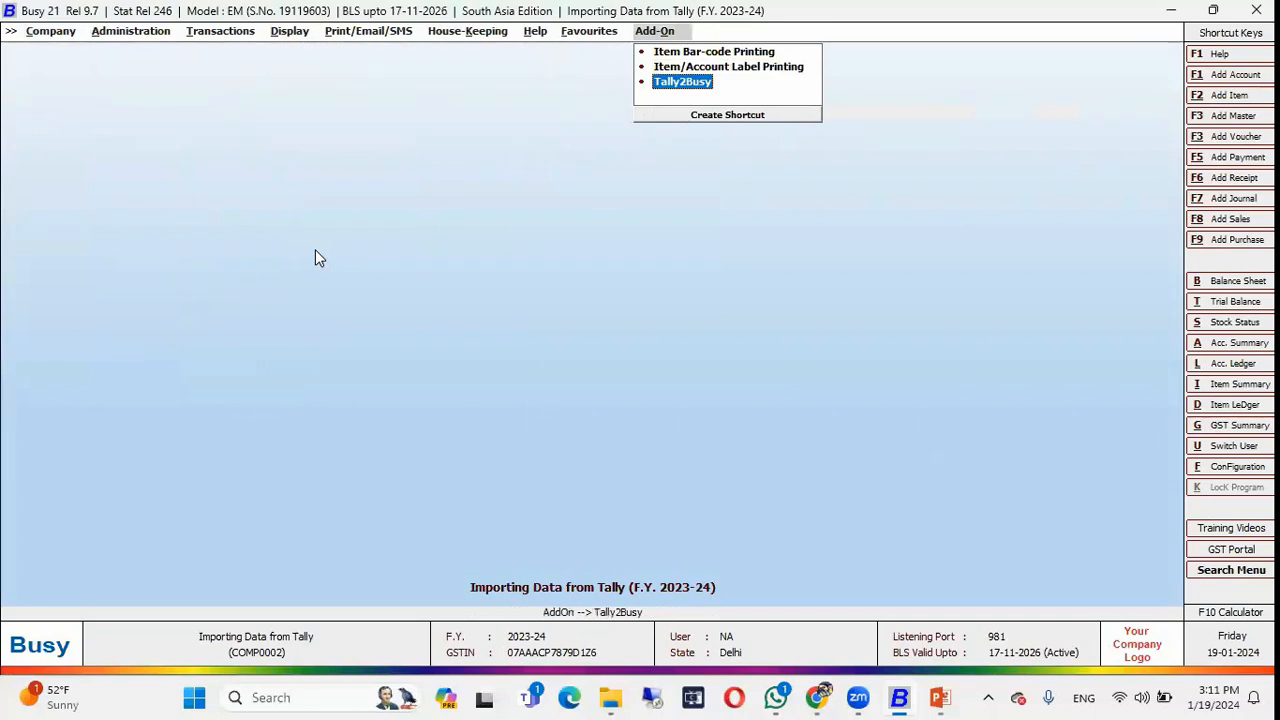
key(Return)
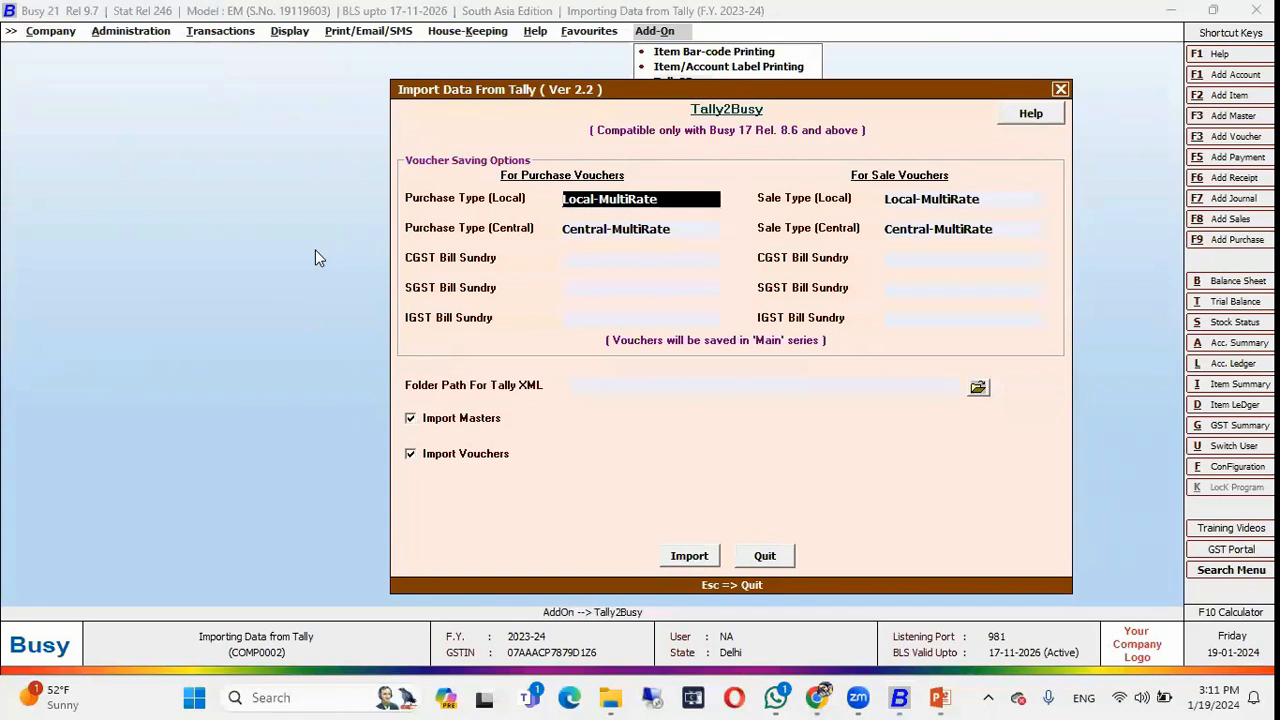
- For purchase vouchers, keep the MultiRate purchase types and set the bill sundries to CGST, SGST and IGST
key(Return)
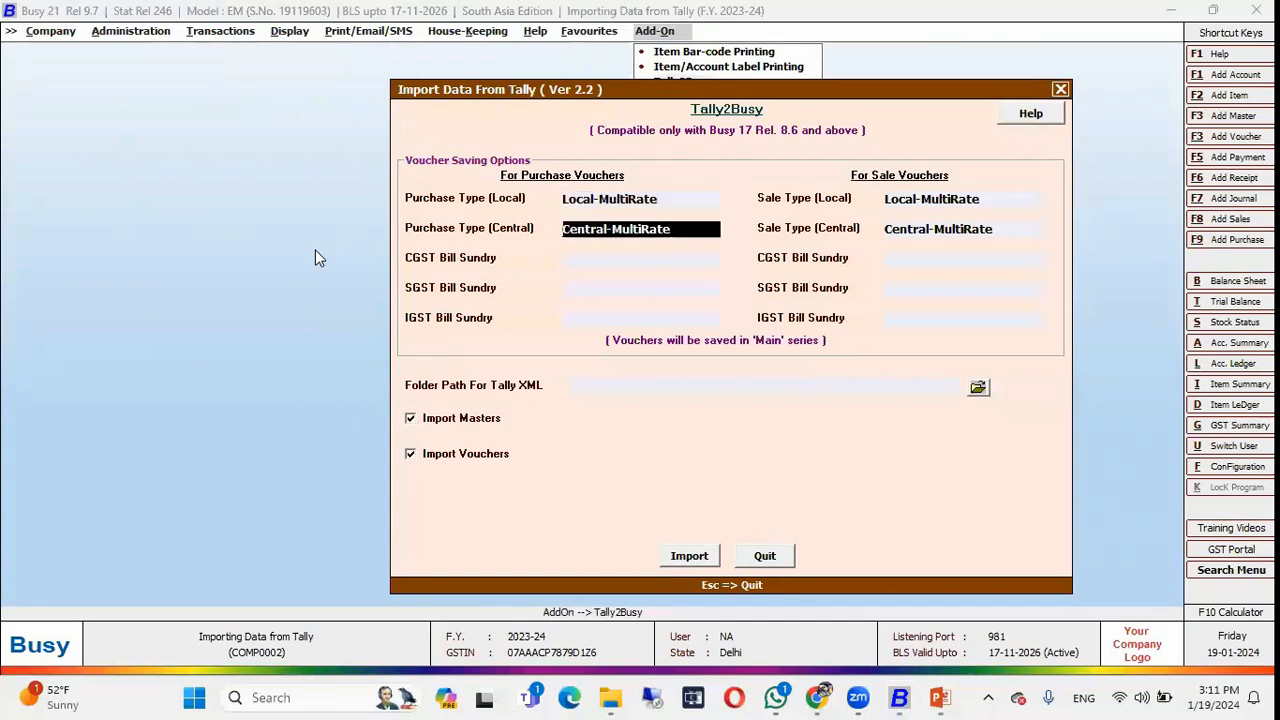
key(Return)
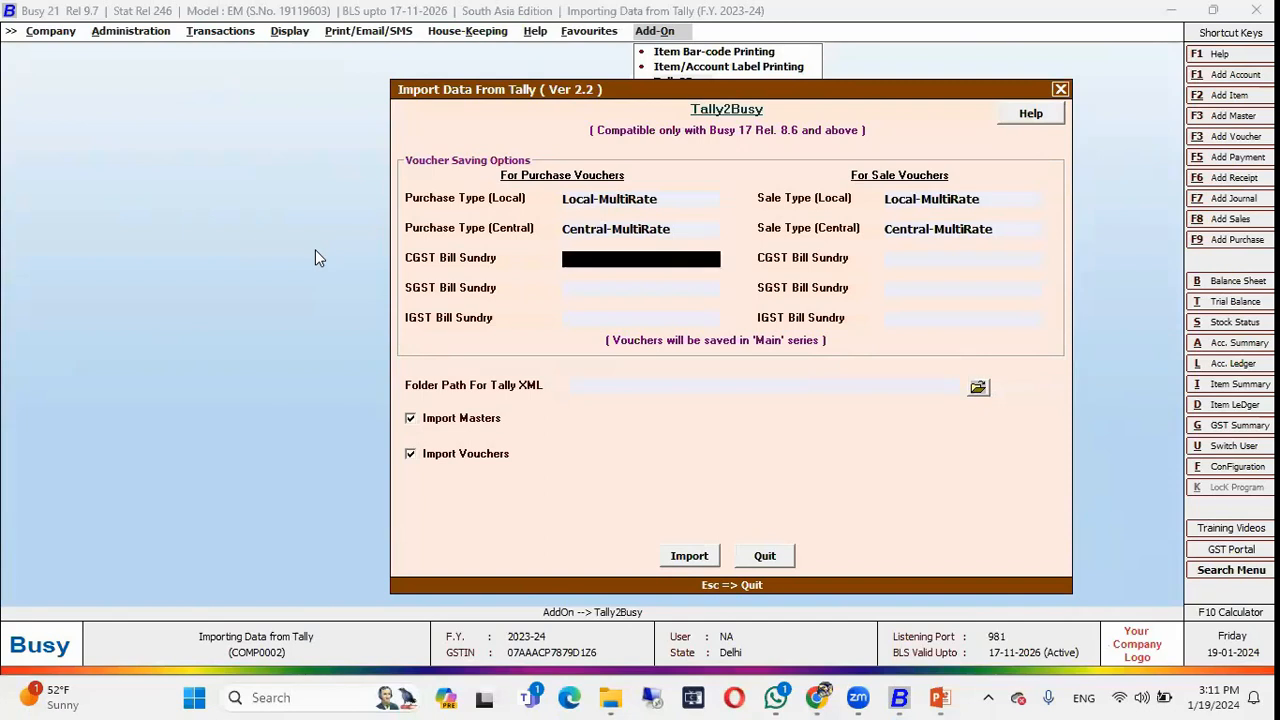
text(cgst)
key(Return)
text(sgst)
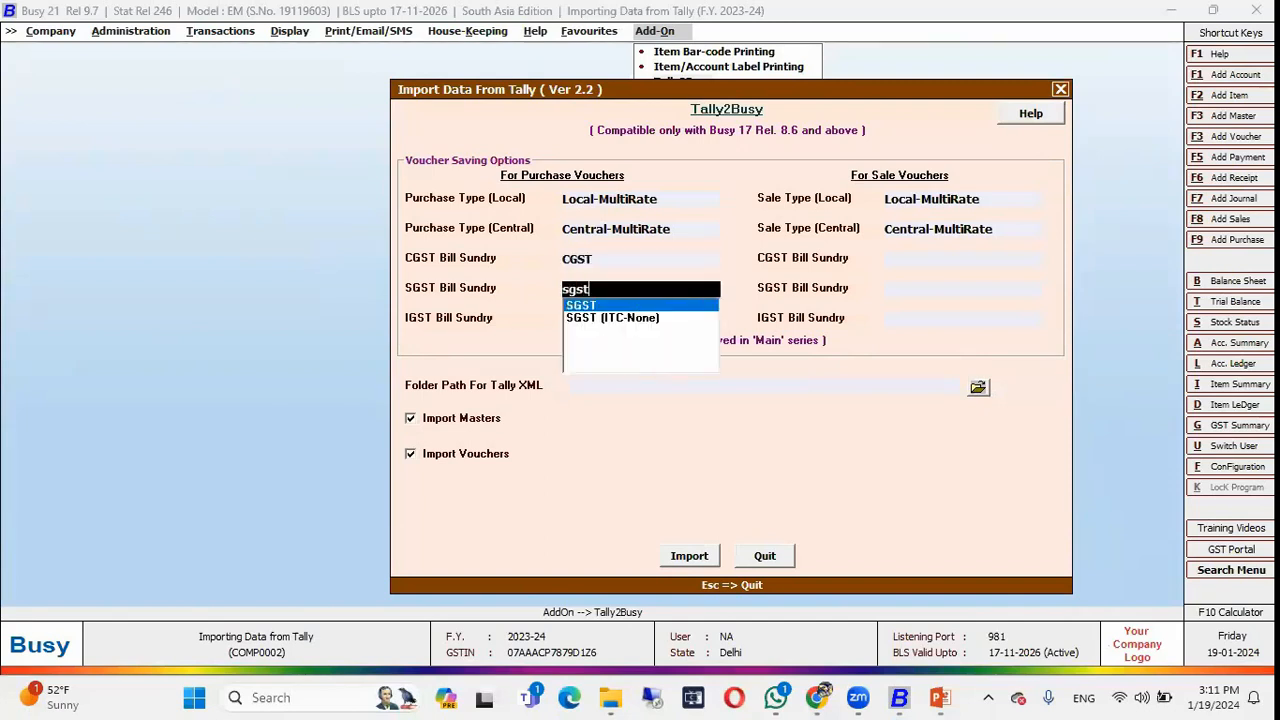
key(Return)
text(igst)
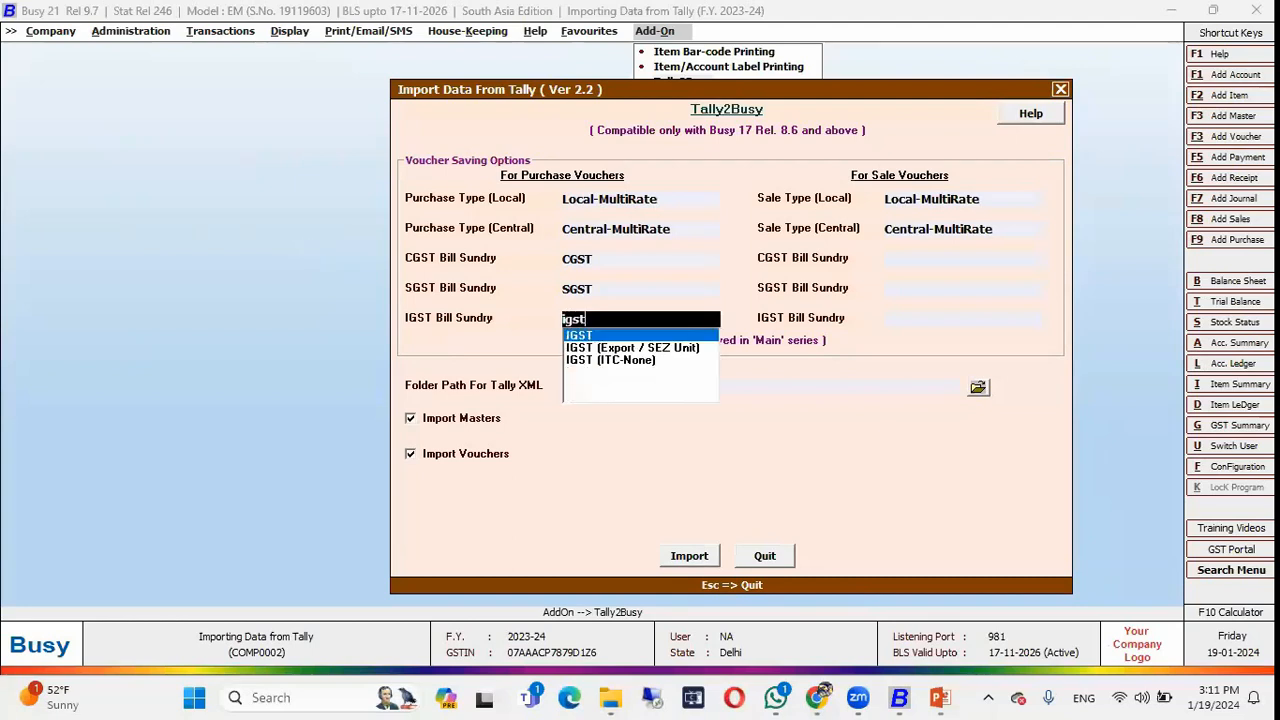
key(Return)
- For sale vouchers, keep the MultiRate sale types and set the bill sundries to CGST, SGST and IGST
key(Return)
key(Return)
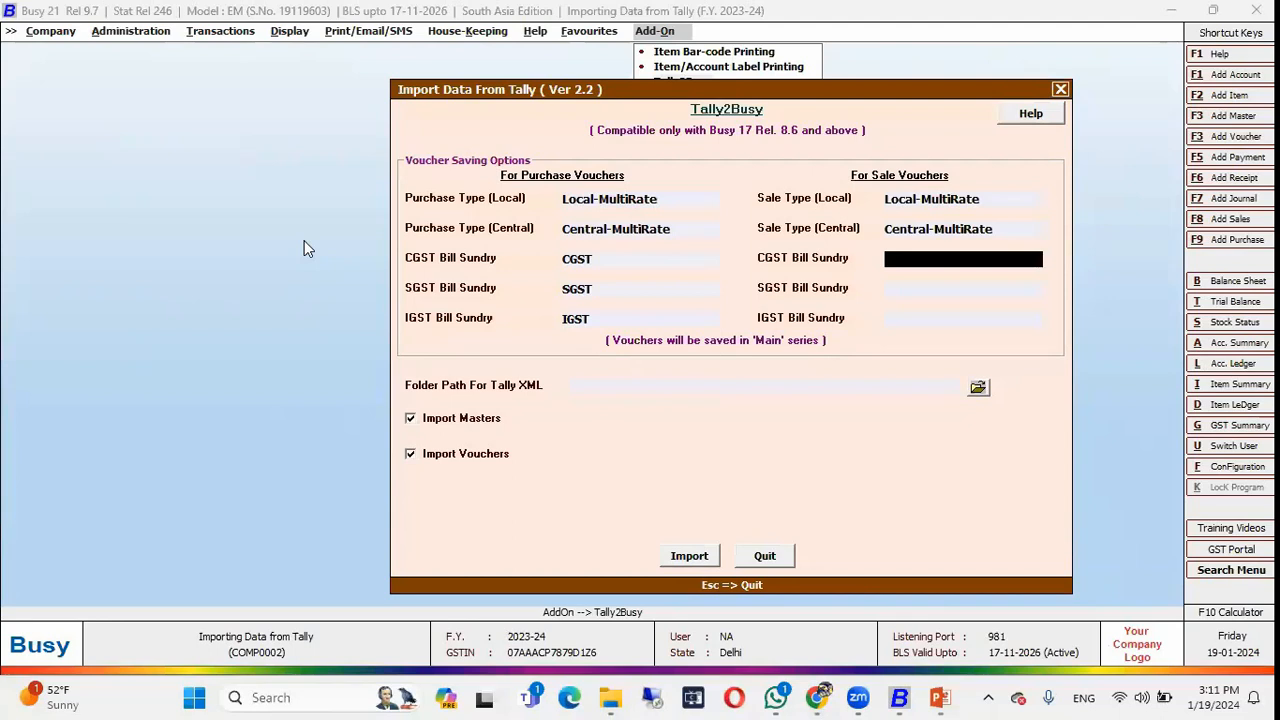
text(gst)
key(Down)
key(Down)
key(Down)
key(Down)
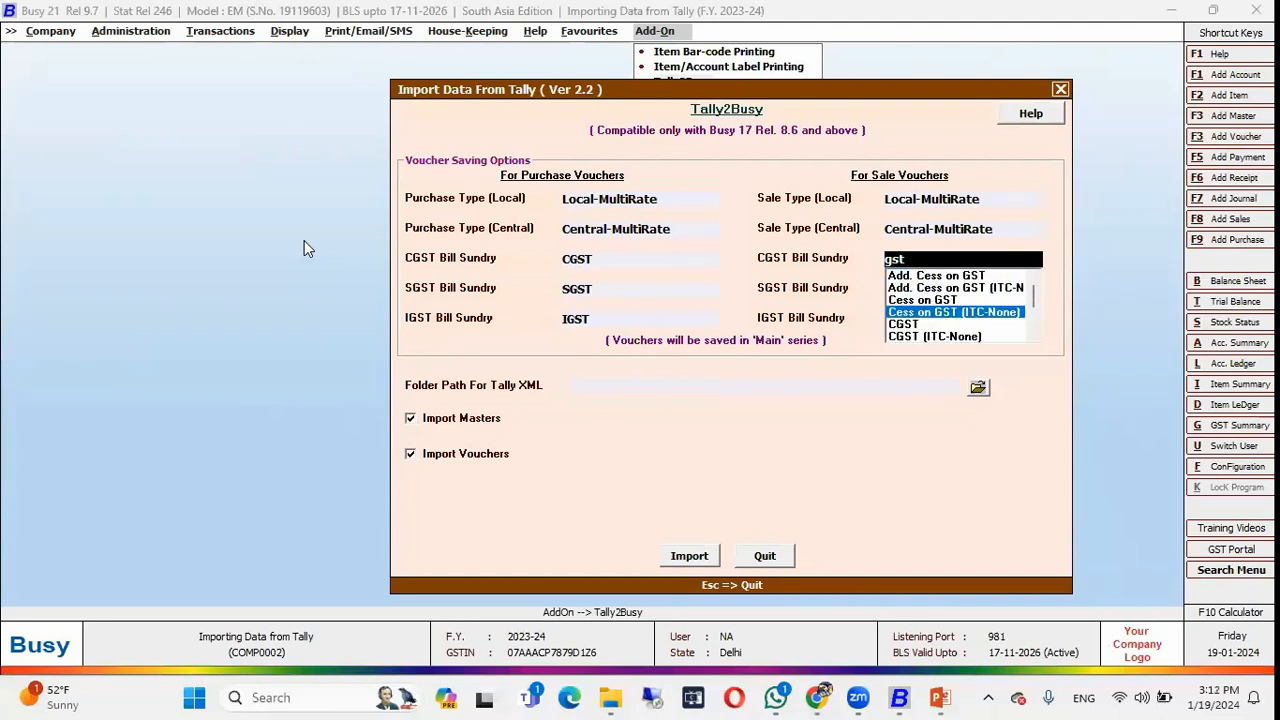
key(Return)
text(sgst)
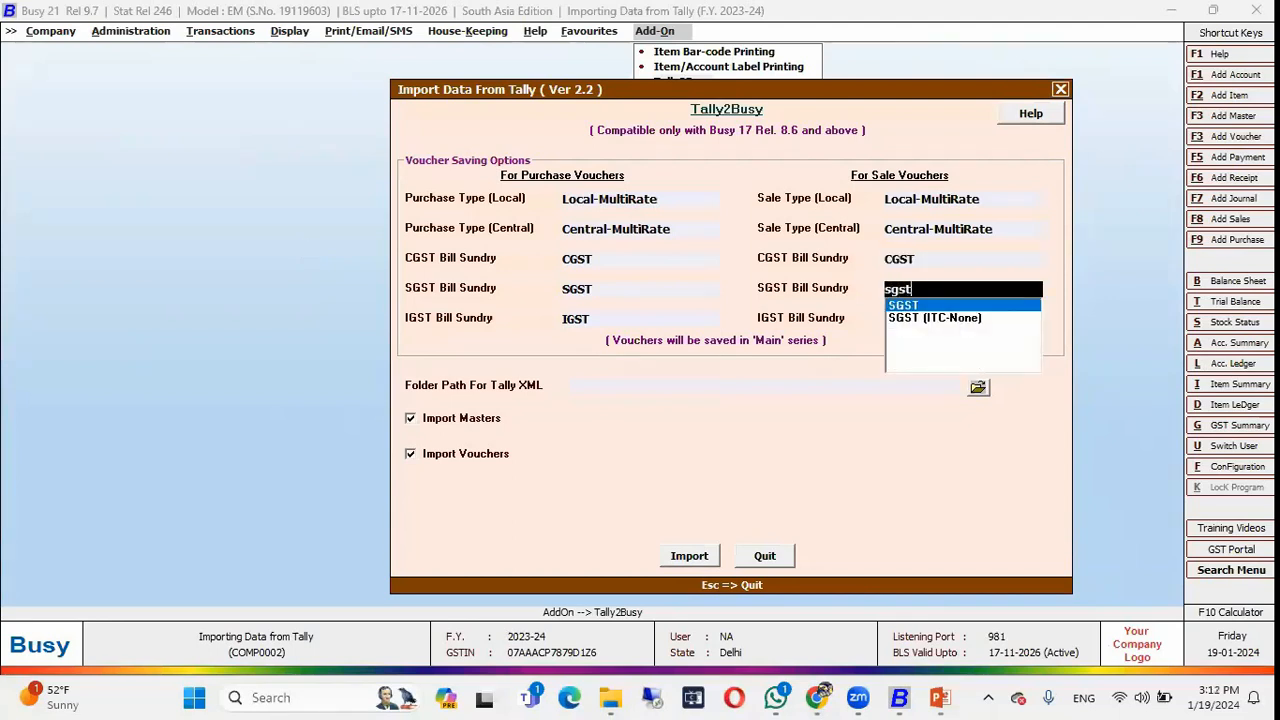
key(Return)
text(igst)
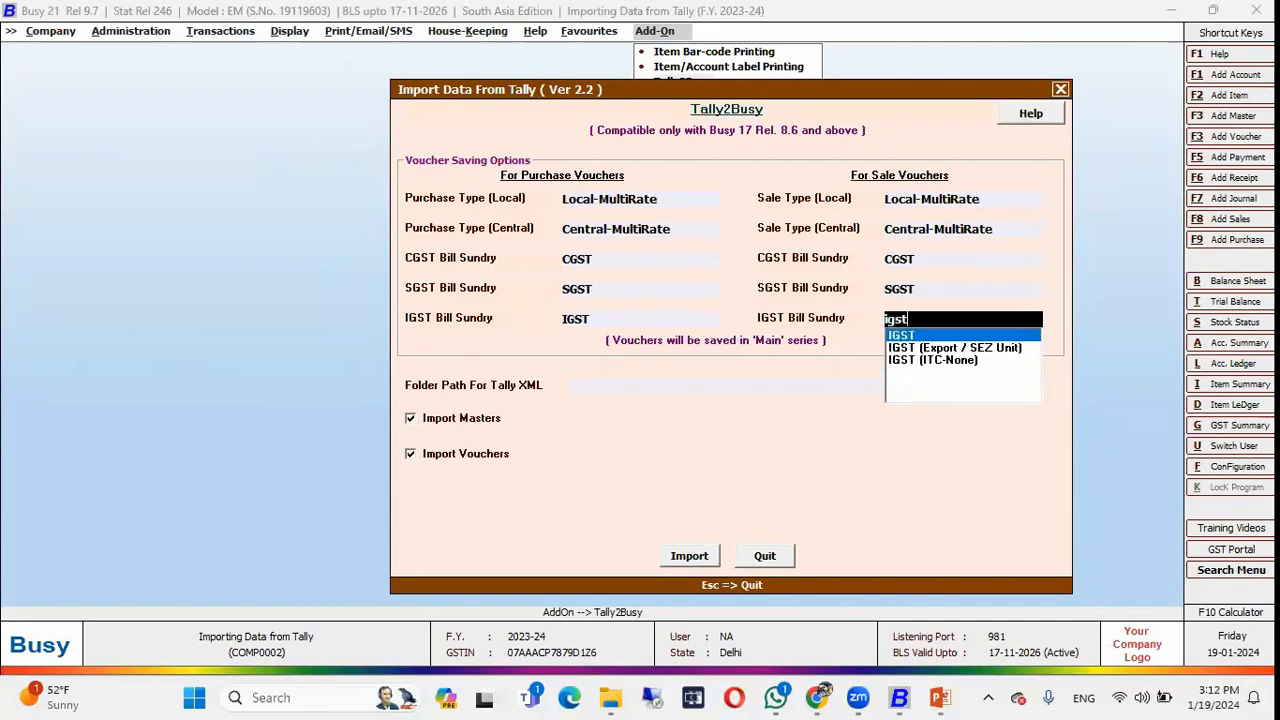
key(Return)
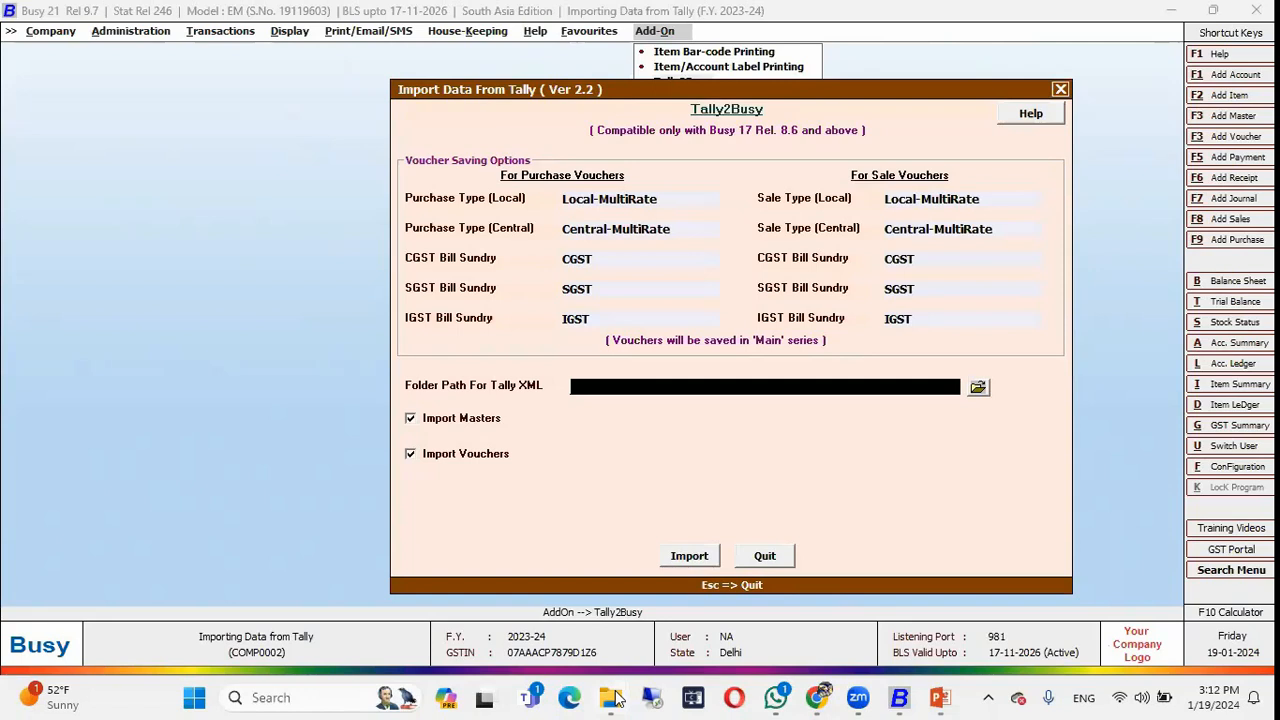
- Switch to File Explorer and locate the XML files in the desktop's Webinar Today > Tally Data folder
mouse_move(615, 697)
click(727, 637)
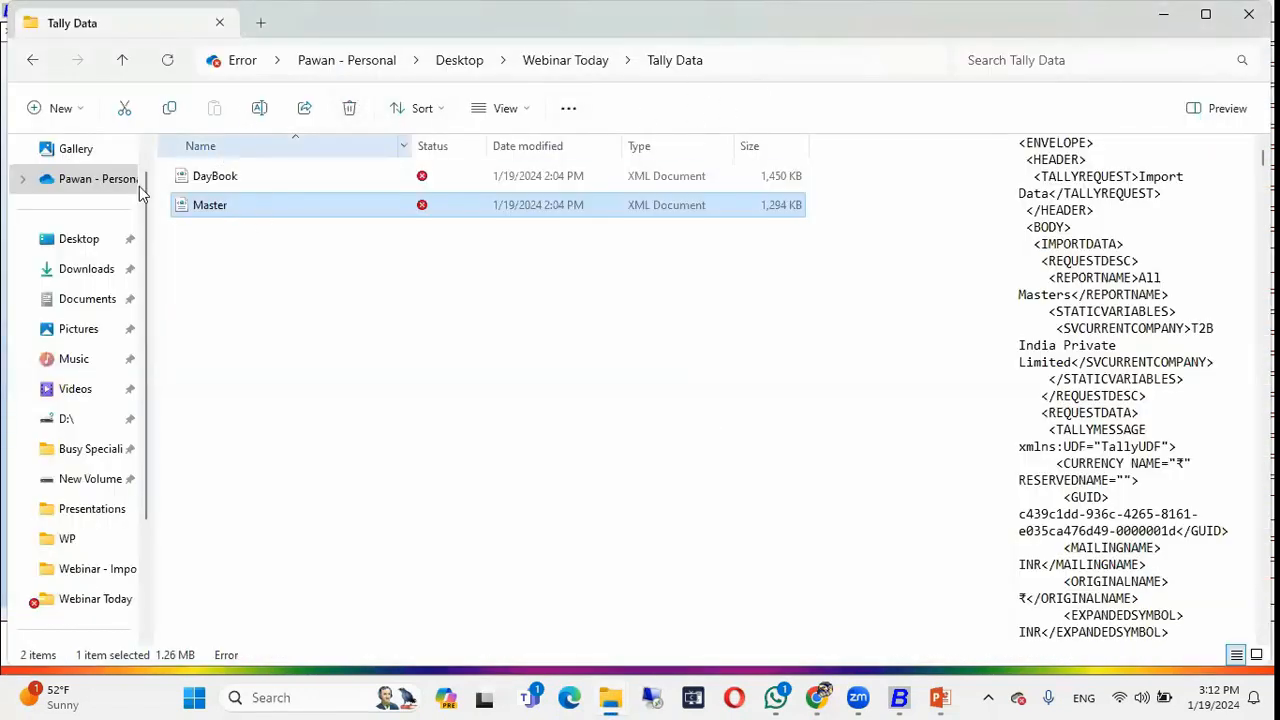
click(96, 242)
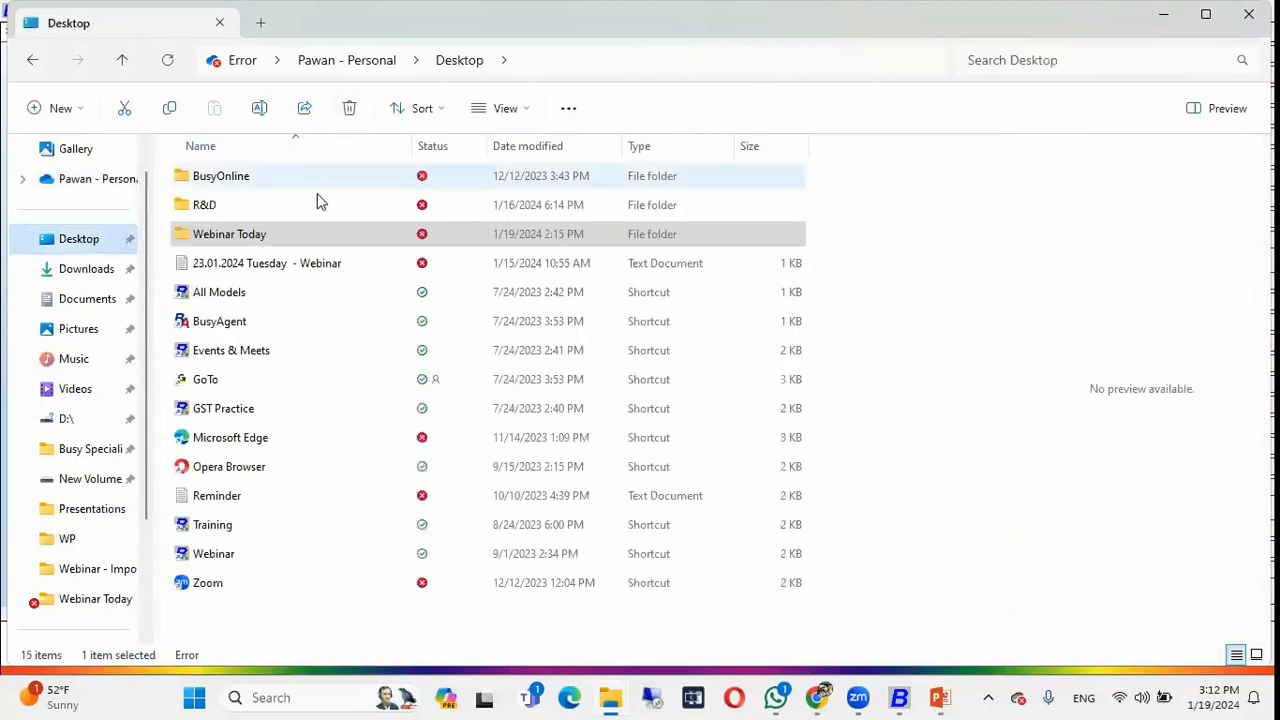
double_click(257, 228)
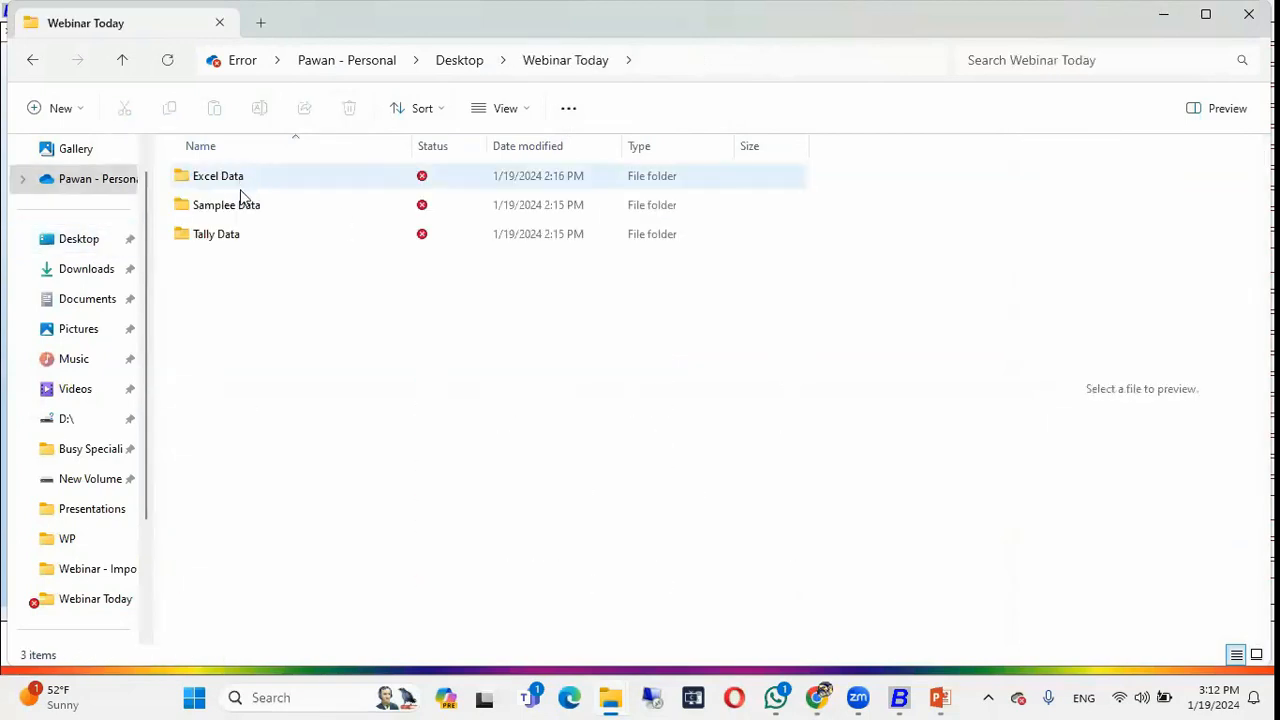
click(238, 234)
double_click(238, 234)
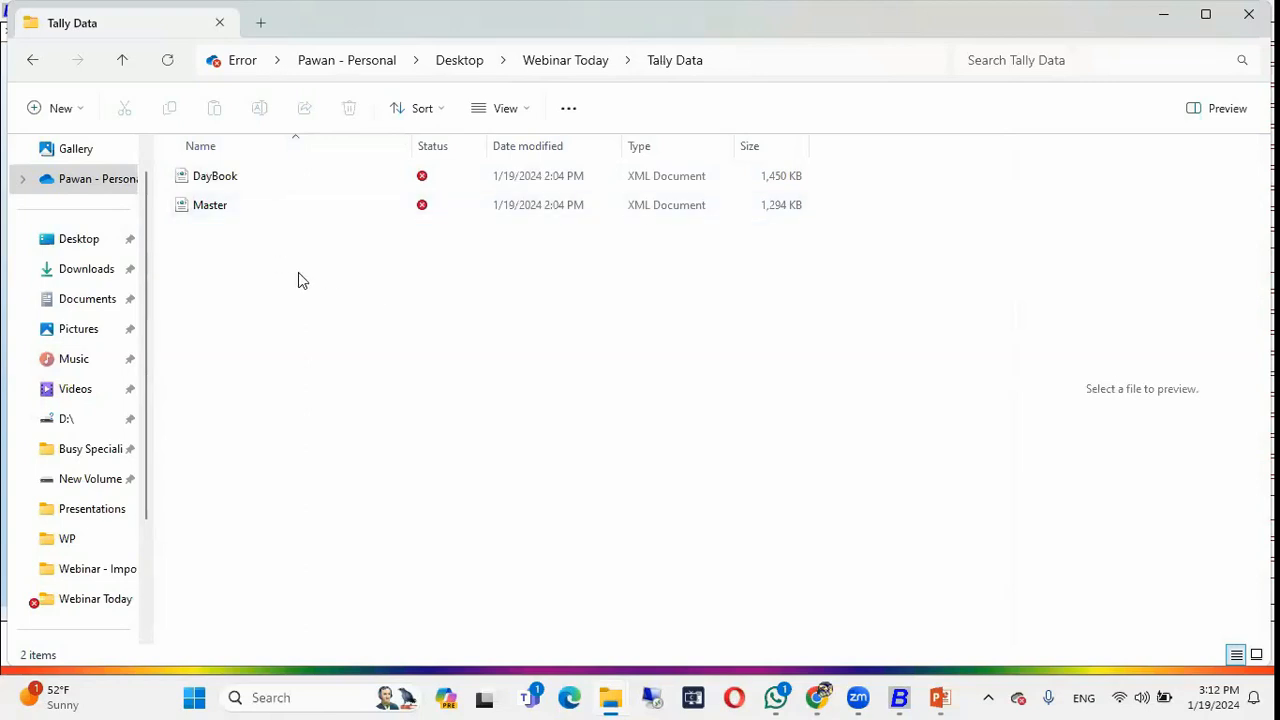
- Switch to Busy and set the Tally XML folder path to the desktop's Webinar Today > Tally Data folder
click(900, 697)
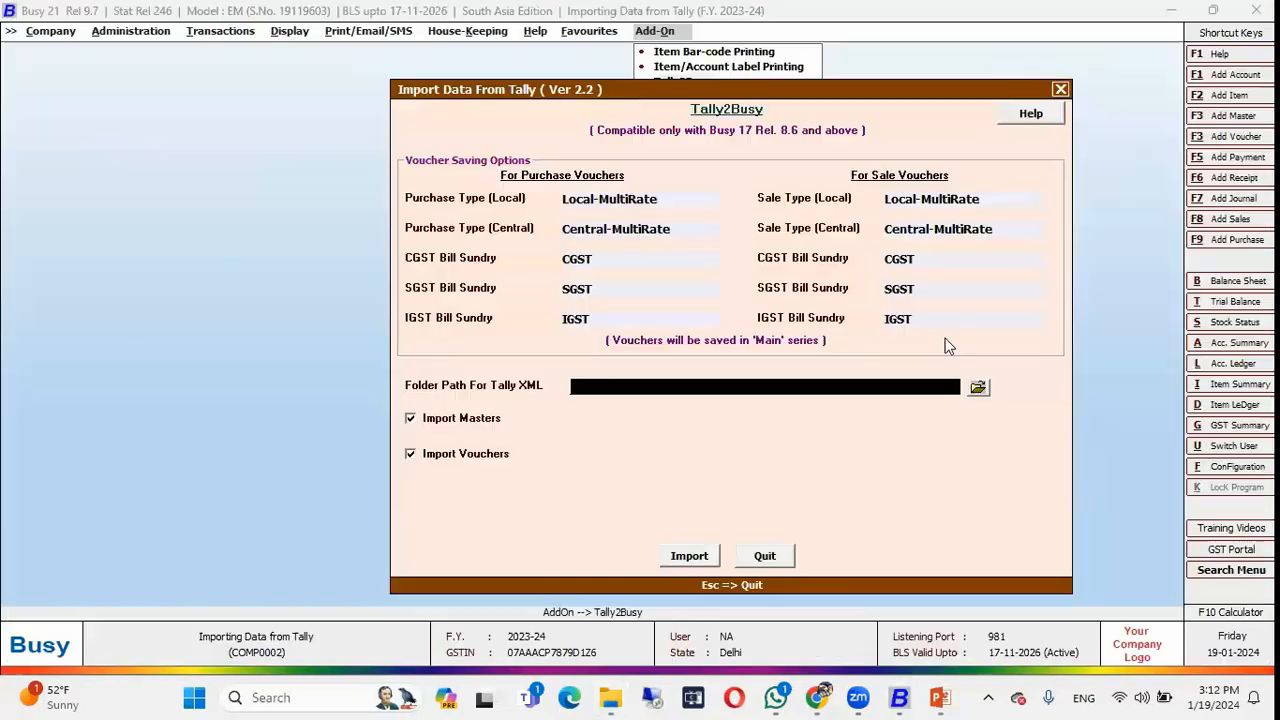
click(975, 388)
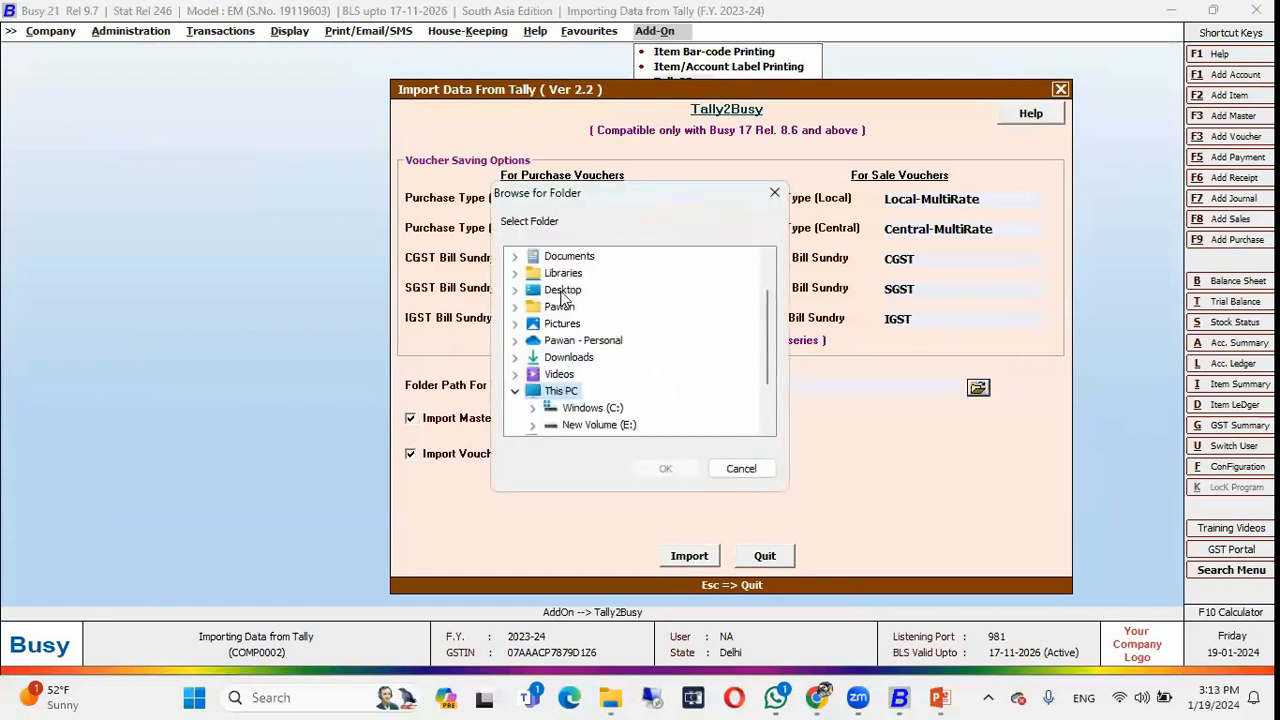
double_click(562, 291)
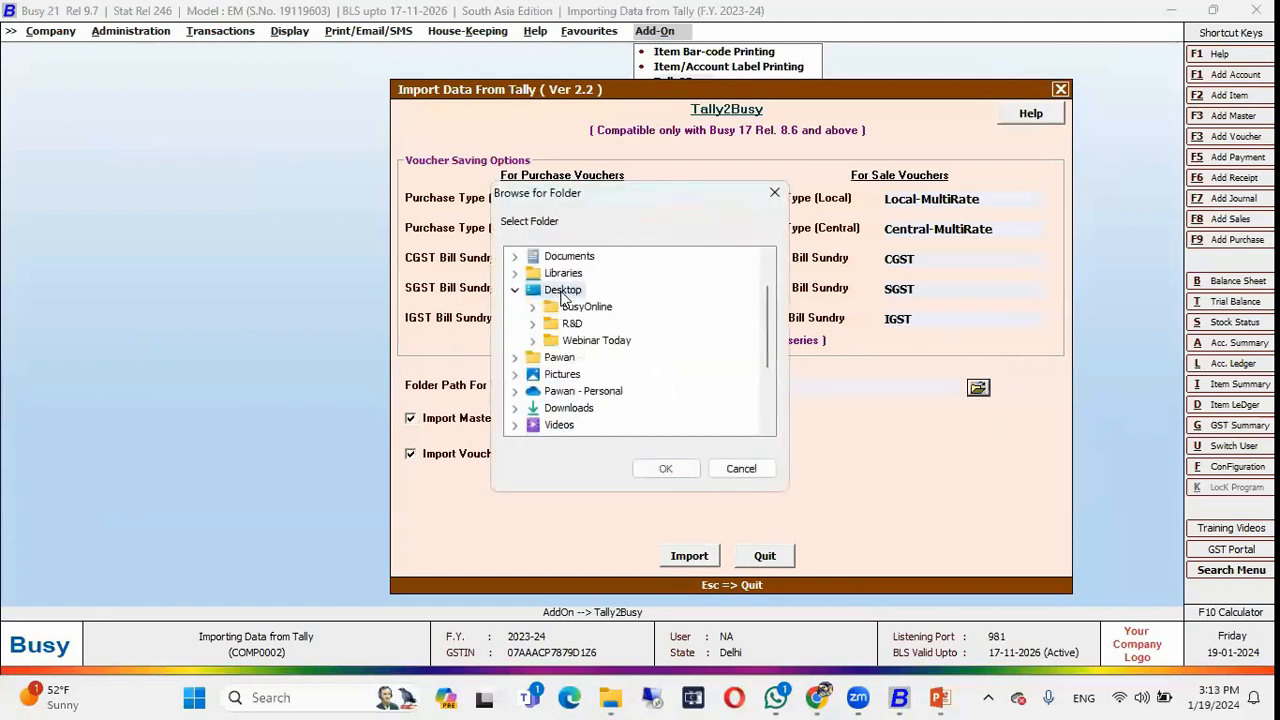
double_click(590, 342)
click(602, 391)
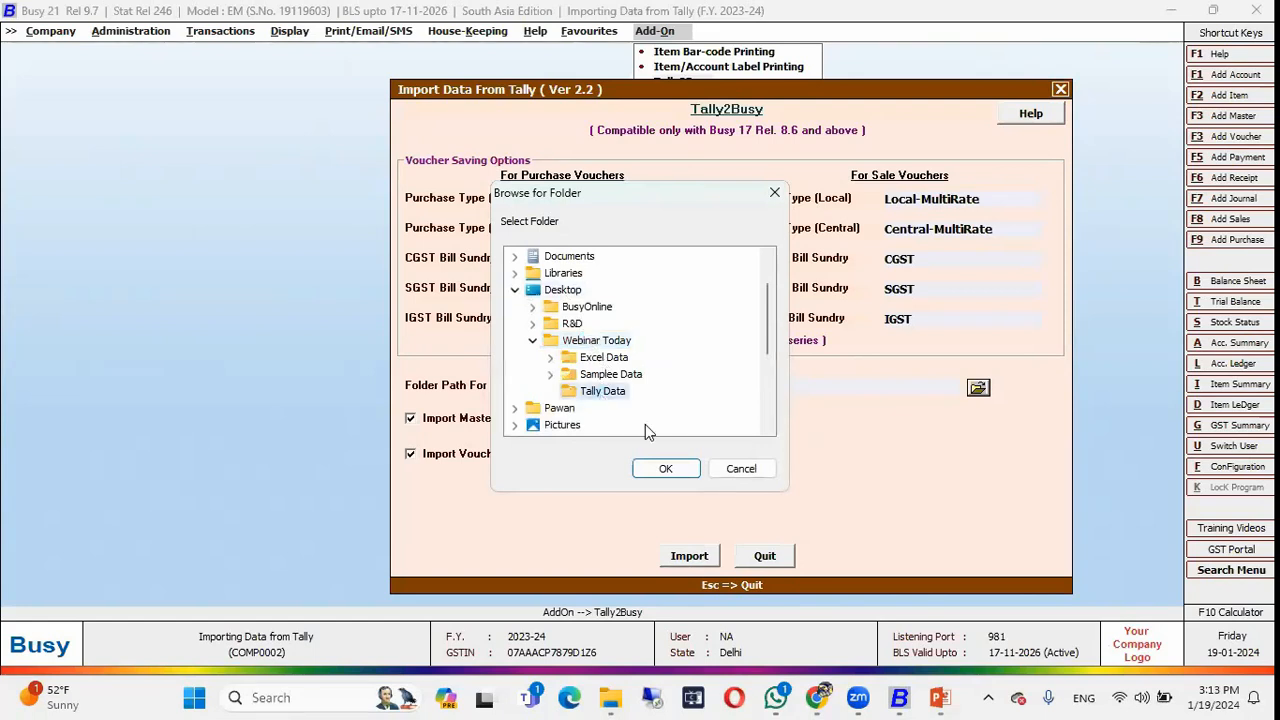
click(673, 467)
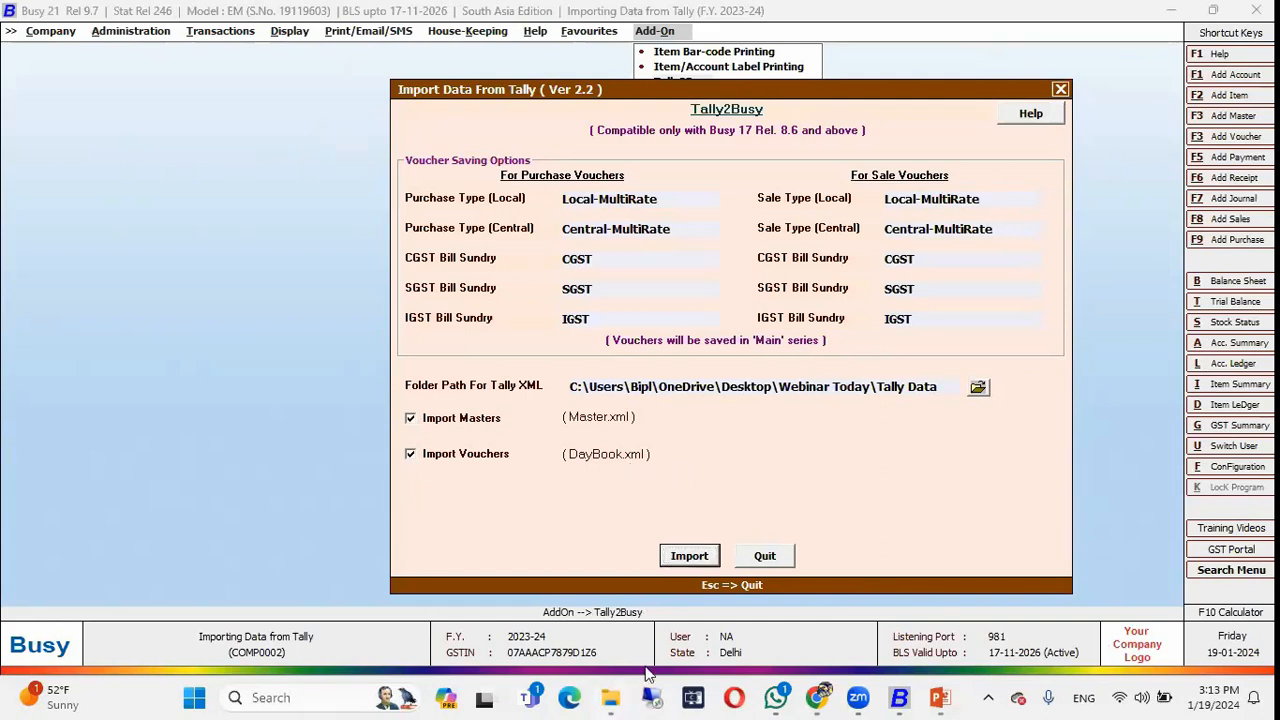
- Check the XML file names in the Tally Data folder in File Explorer and return to Busy
mouse_move(622, 697)
click(718, 619)
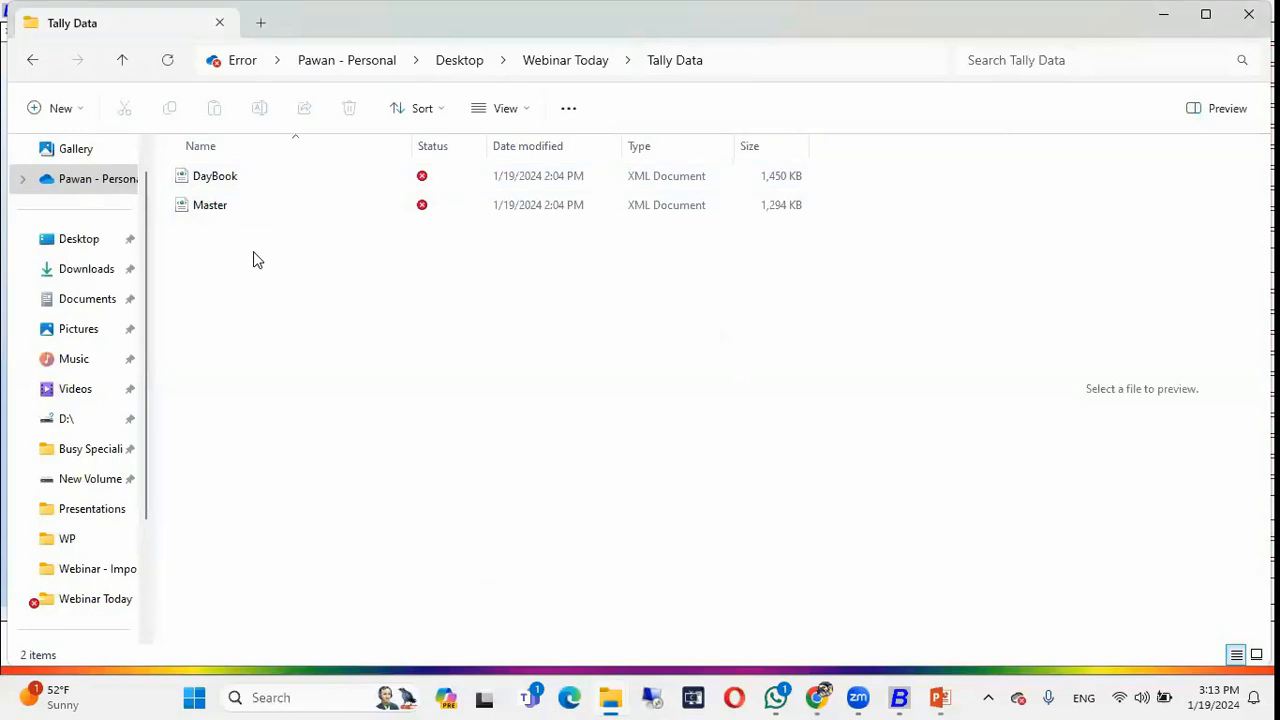
key(alt+Tab)
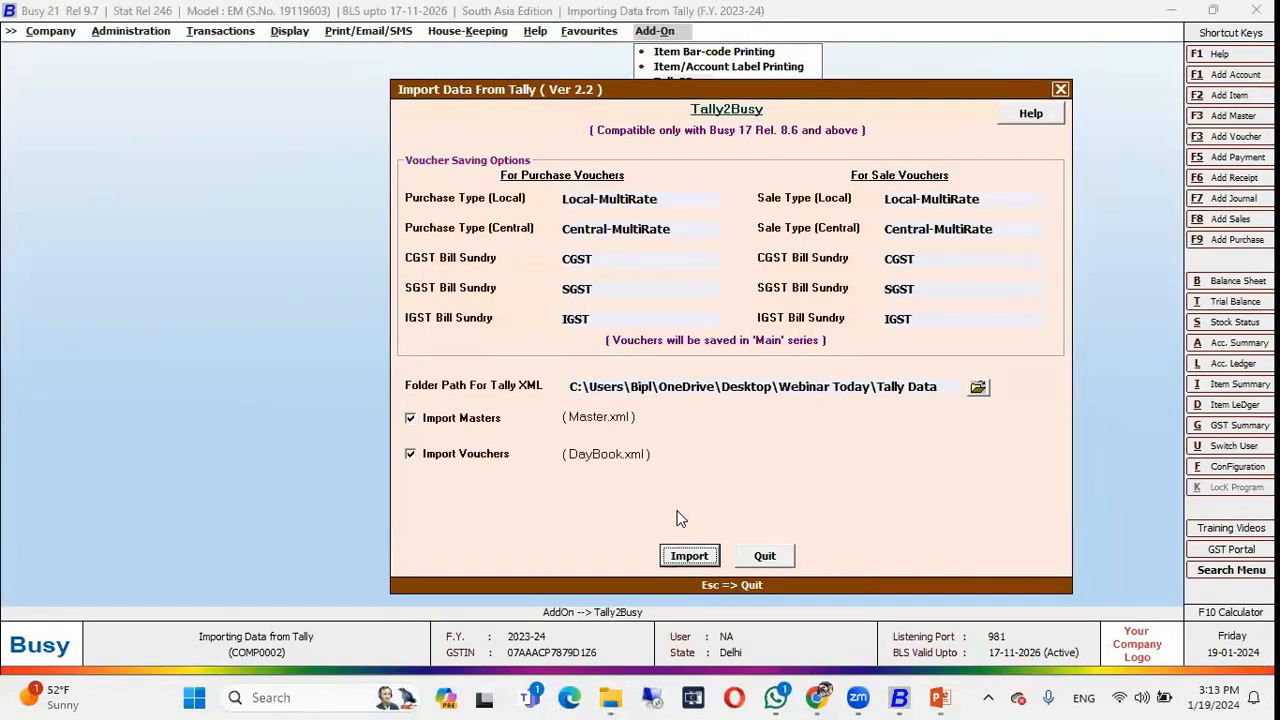
- Import the Tally masters and vouchers from Master.xml and DayBook.xml, and close Tally2Busy
click(692, 558)
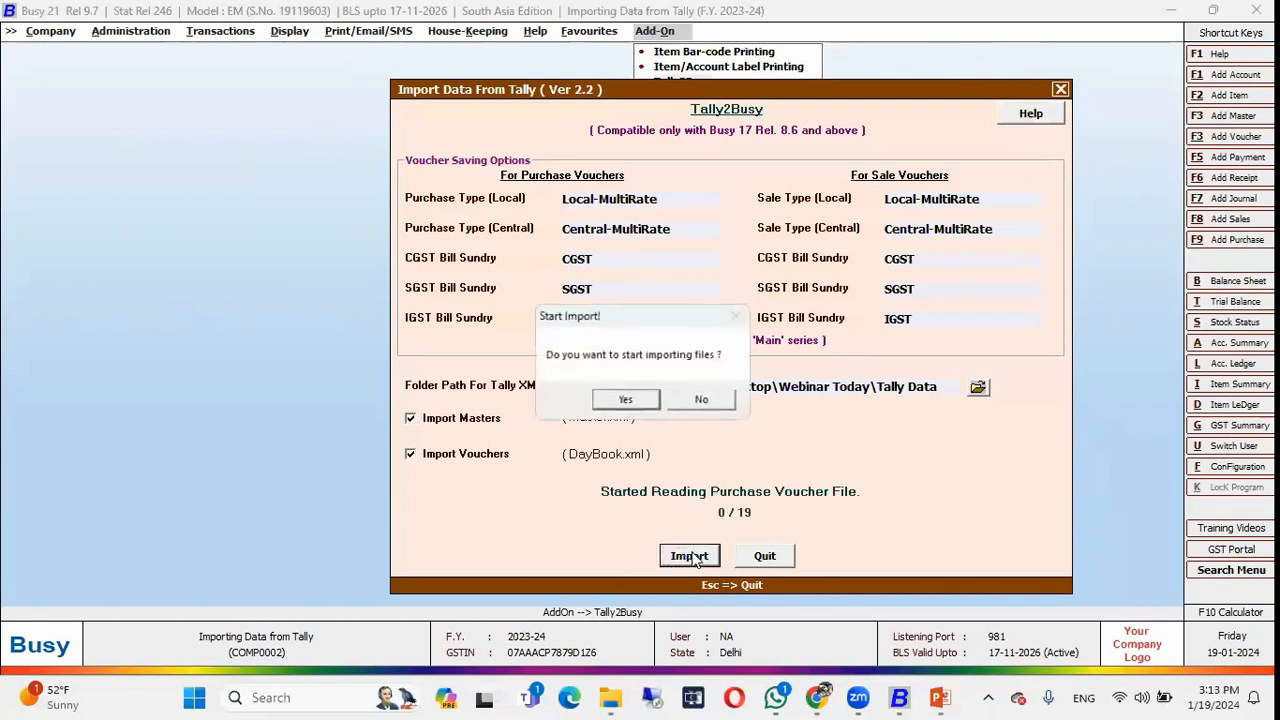
key(Return)
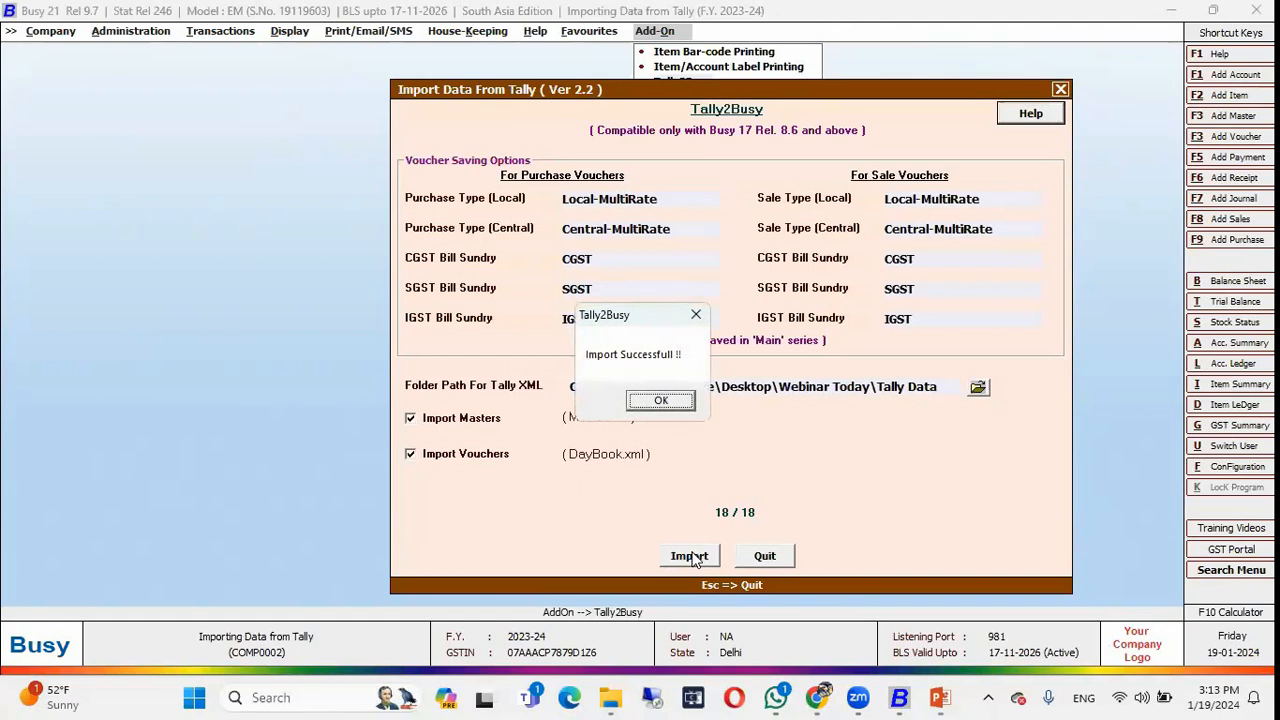
key(Return)
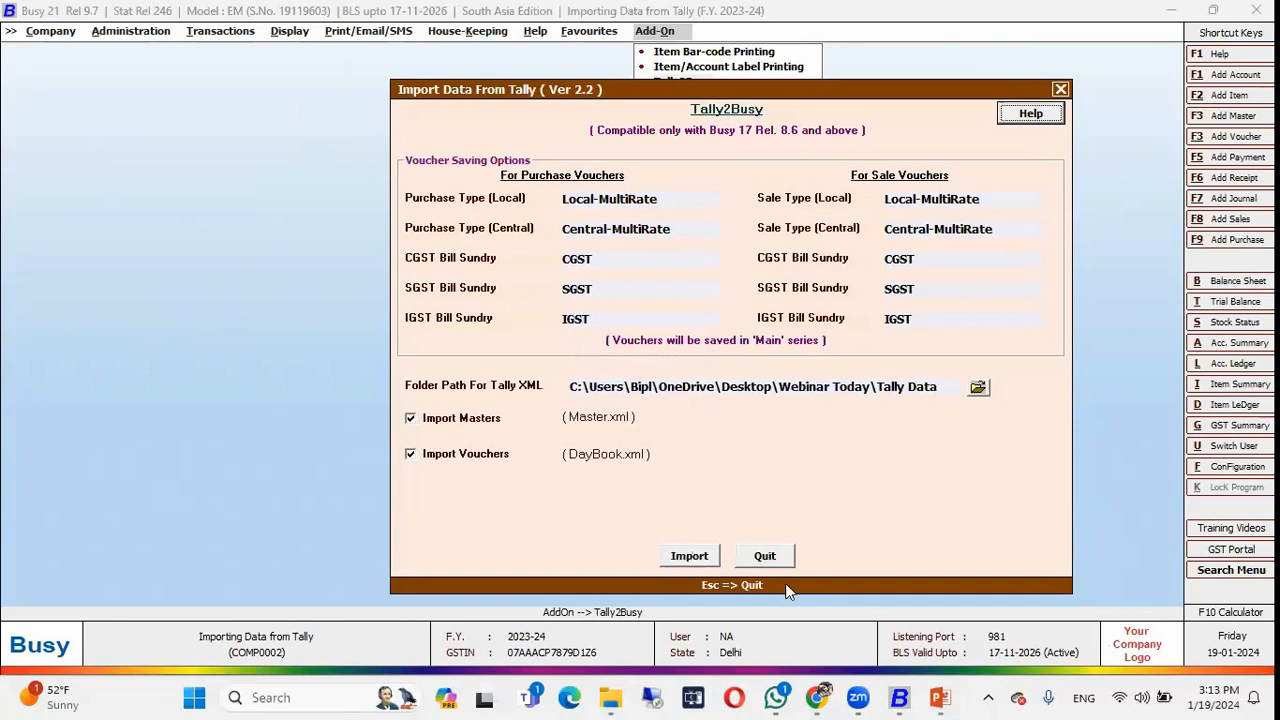
click(765, 556)
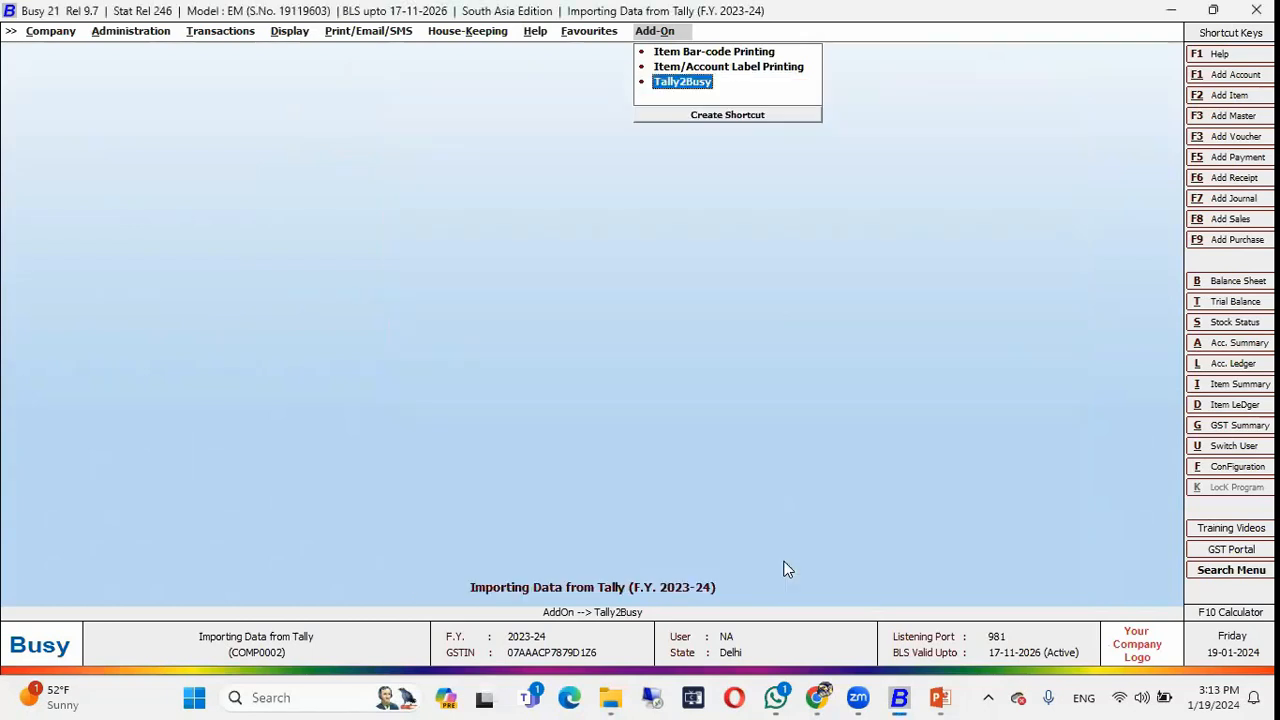
key(Left)
key(Left)
key(Left)
key(Left)
key(Down)
key(Down)
key(Down)
key(Down)
key(Down)
key(Down)
key(Down)
key(Down)
key(Down)
key(Down)
key(Down)
key(Down)
key(Left)
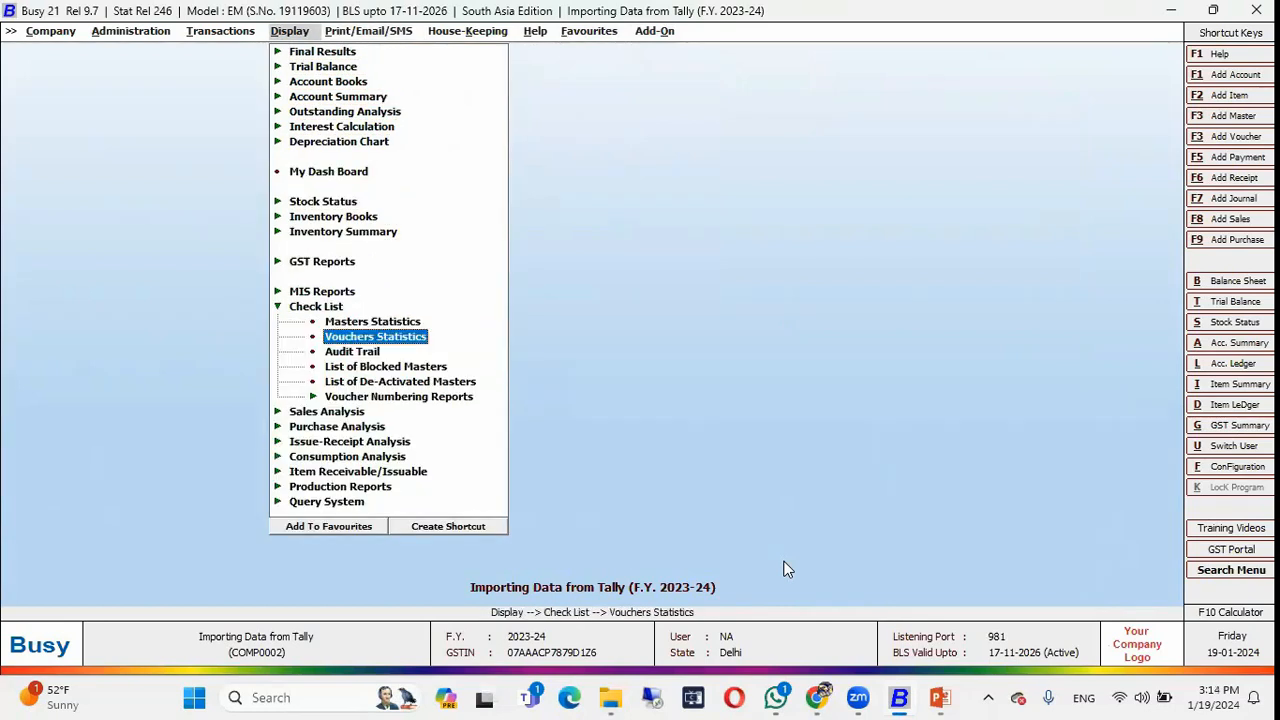
key(Left)
key(Left)
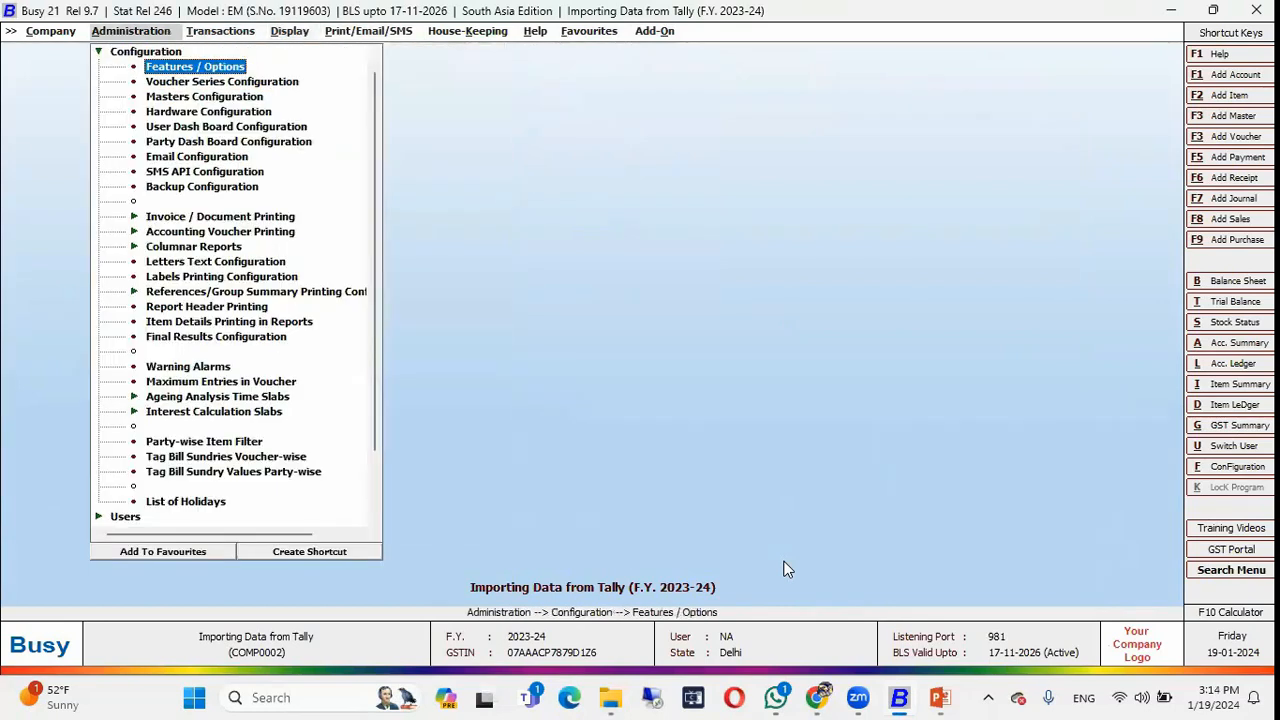
- View sales voucher 8 of the Main series dated 01-04-2023 and leave it without saving
key(Right)
key(Right)
key(Down)
key(Return)
key(Return)
key(Return)
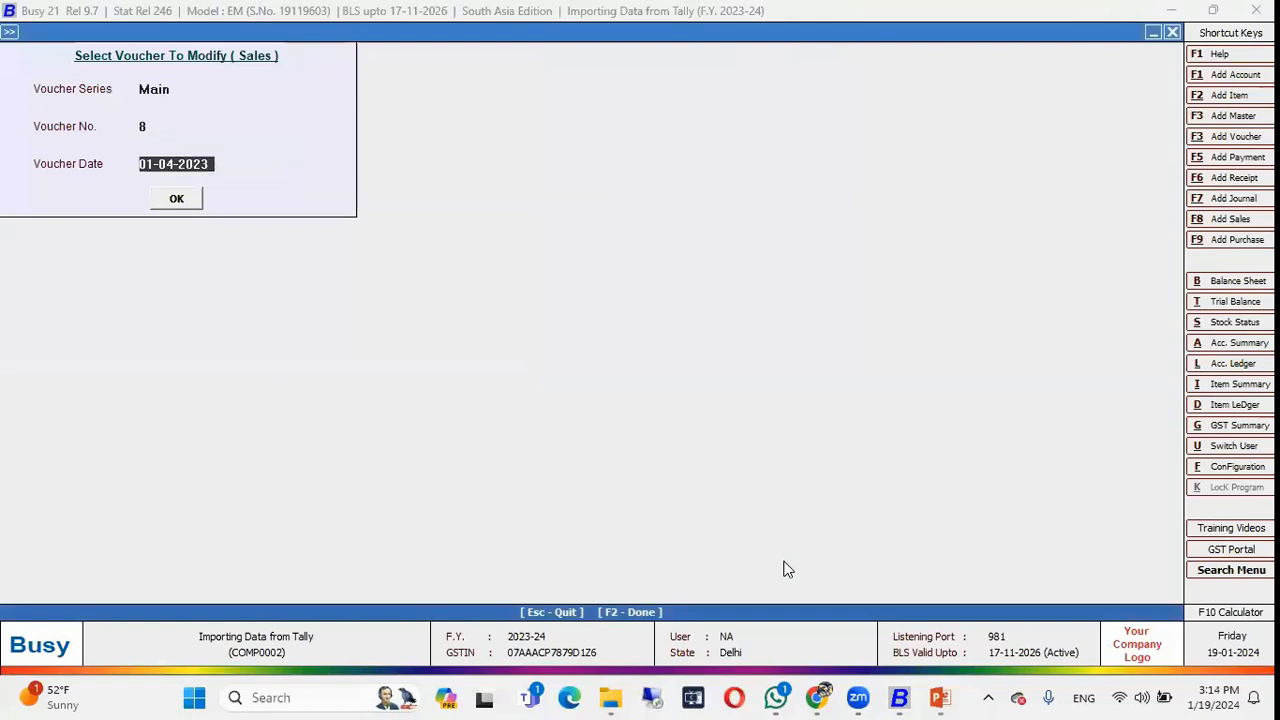
key(Return)
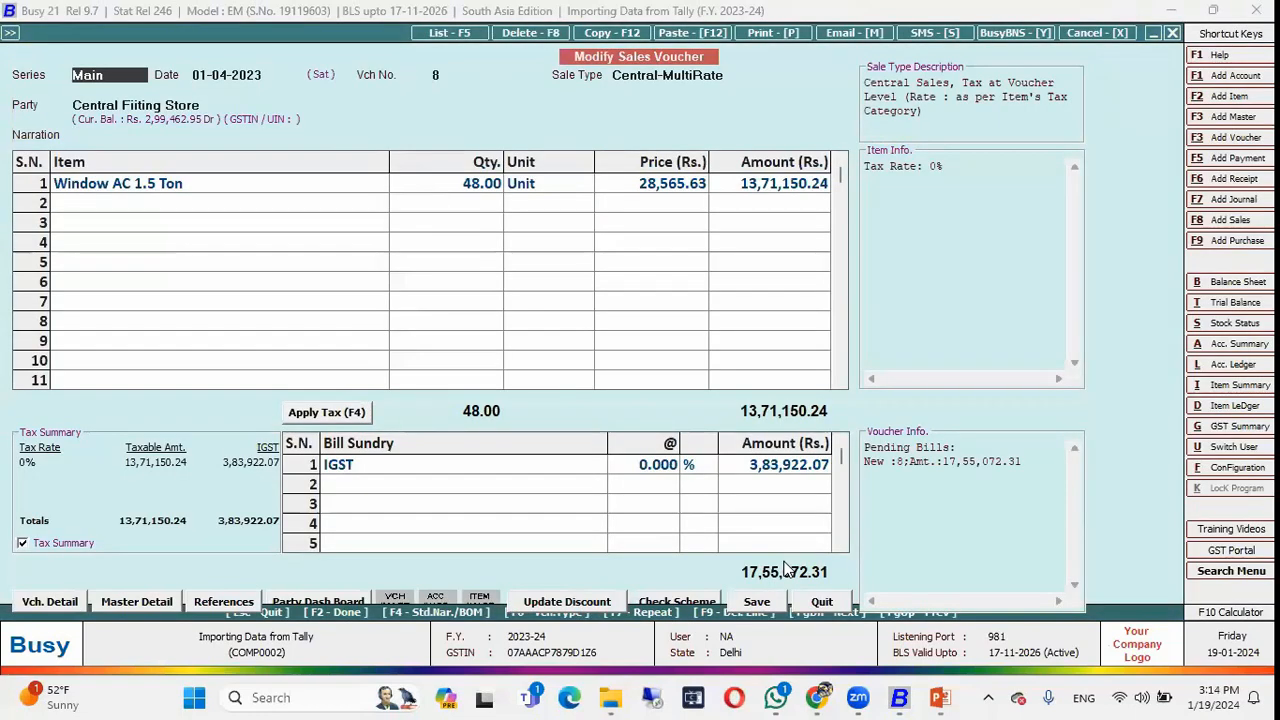
key(Escape)
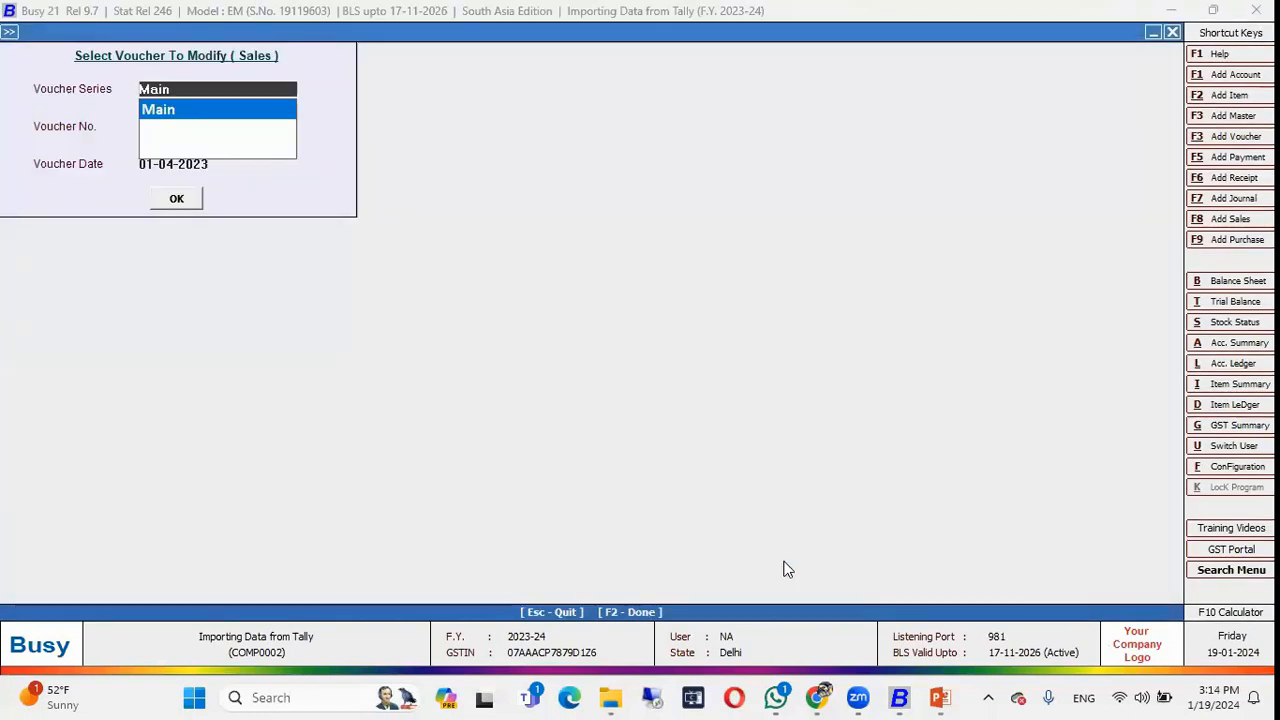
key(Escape)
- Display the list of sales vouchers for all voucher series with the default report options
key(Down)
key(Return)
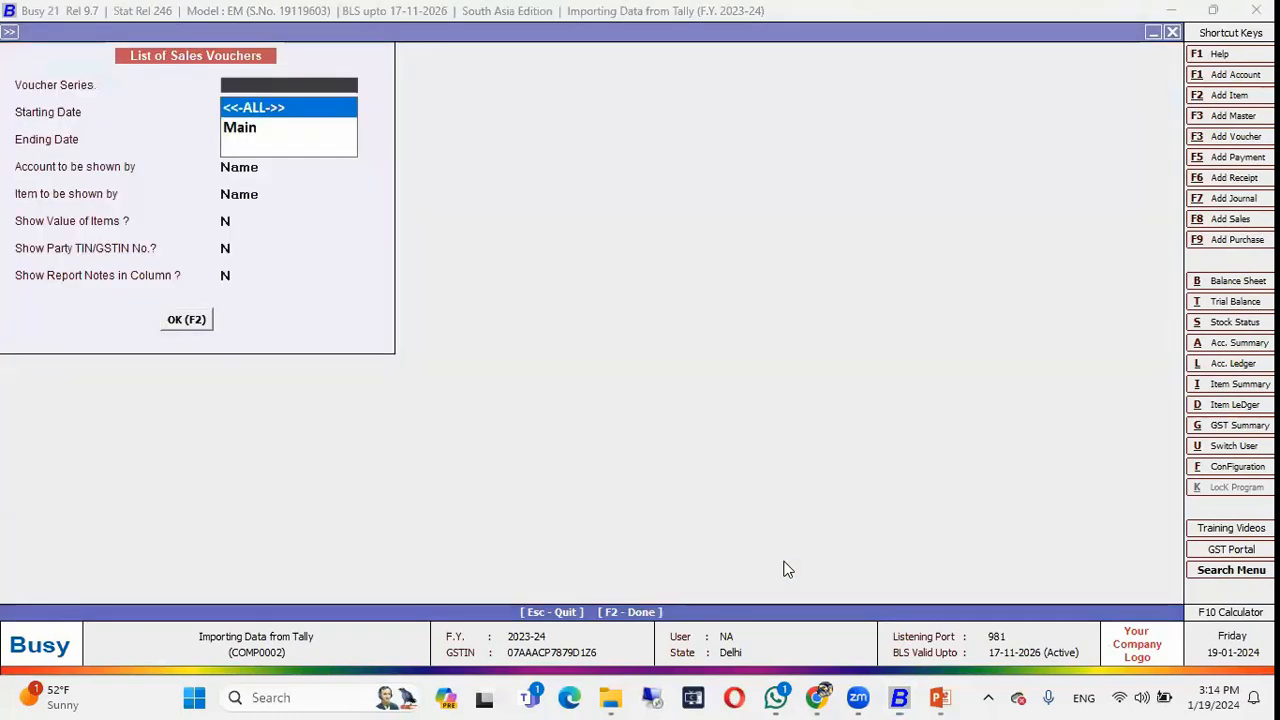
key(F2)
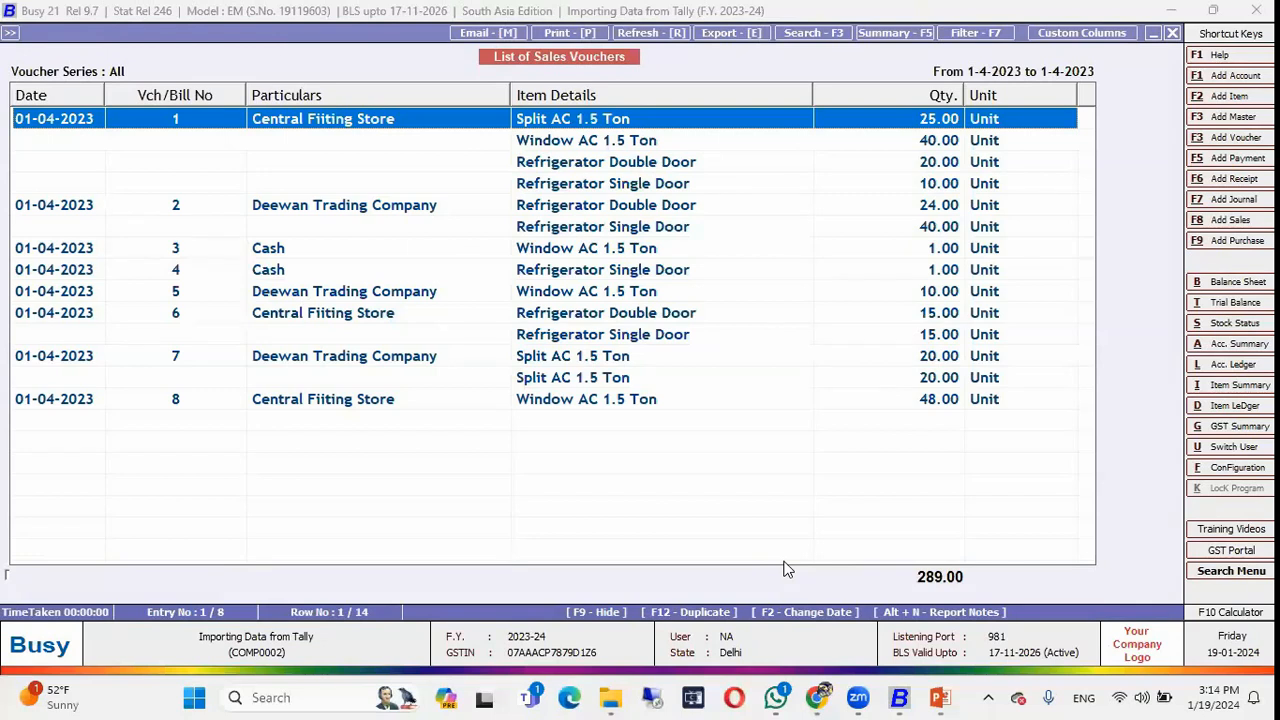
- Leave the sales voucher list, display the list of purchase vouchers with the default report options, and close it
key(Escape)
key(Escape)
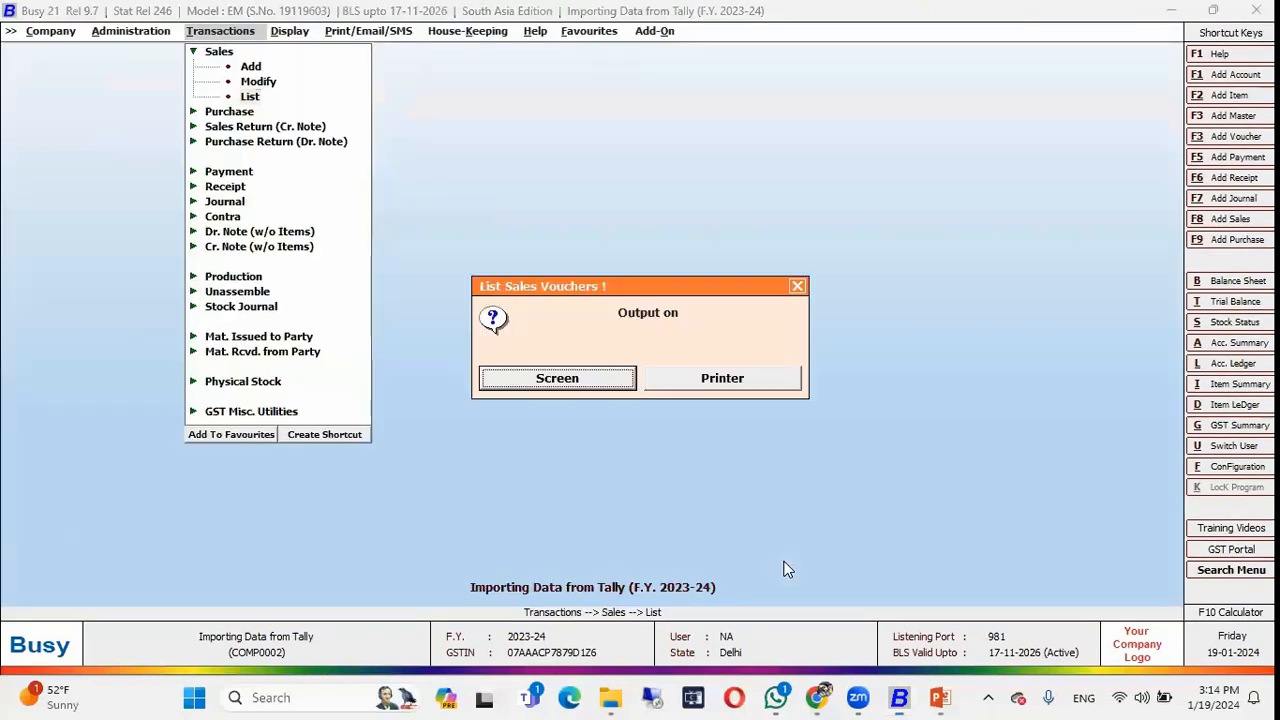
key(Escape)
key(Down)
key(Return)
key(Down)
key(Down)
key(Return)
key(Return)
key(F2)
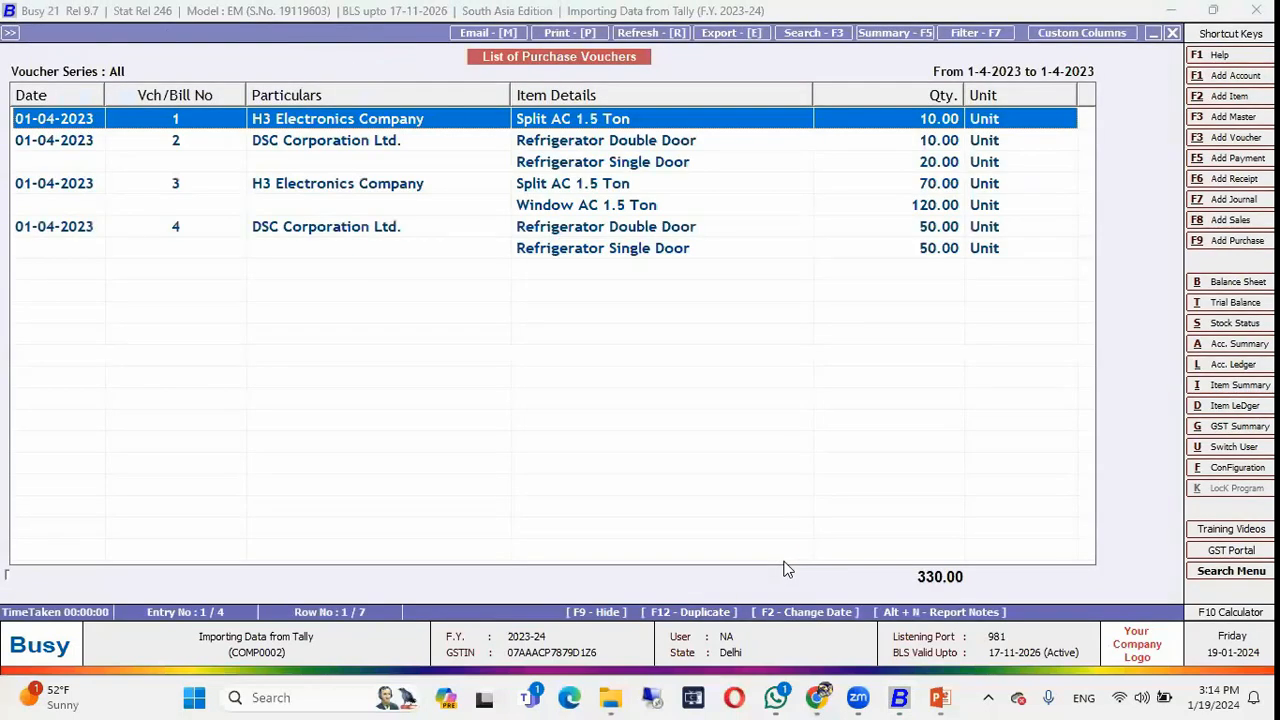
key(Escape)
key(Escape)
key(Escape)
- Display the list of receipt vouchers on screen with the default report options and close it
key(Down)
key(Down)
key(Down)
key(Down)
key(Return)
key(Down)
key(Down)
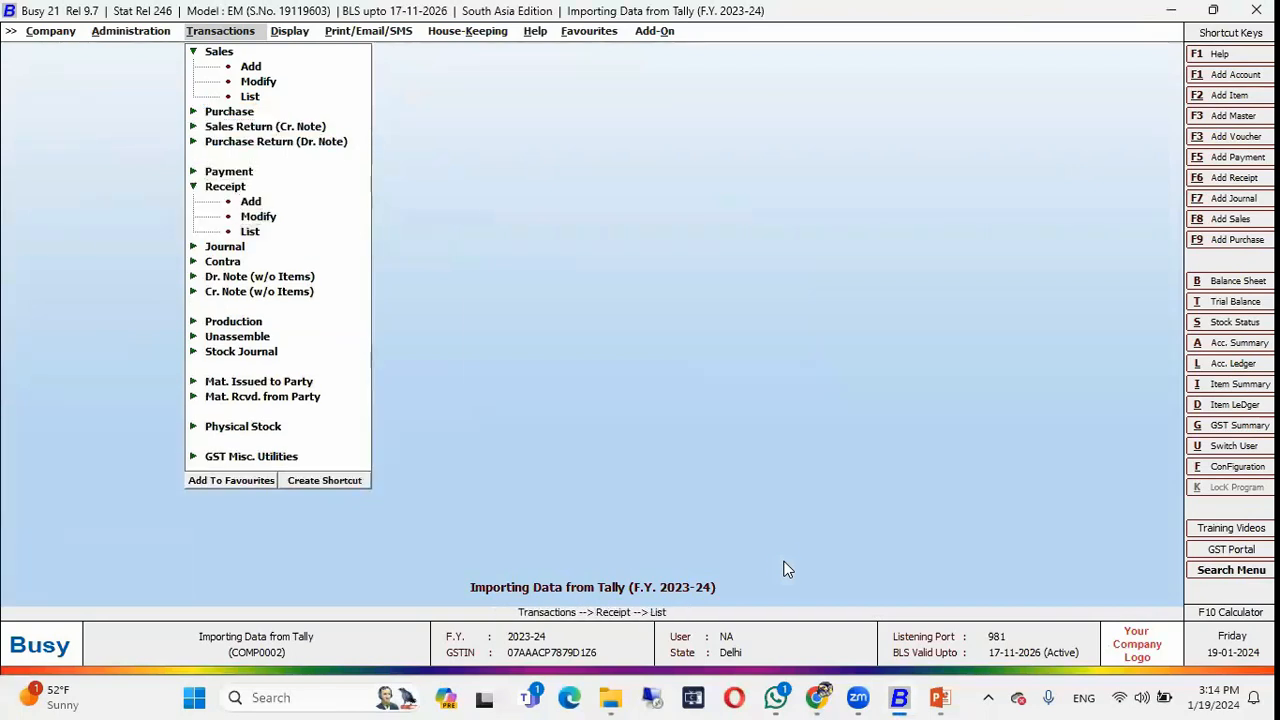
key(Return)
key(Return)
key(Return)
key(F2)
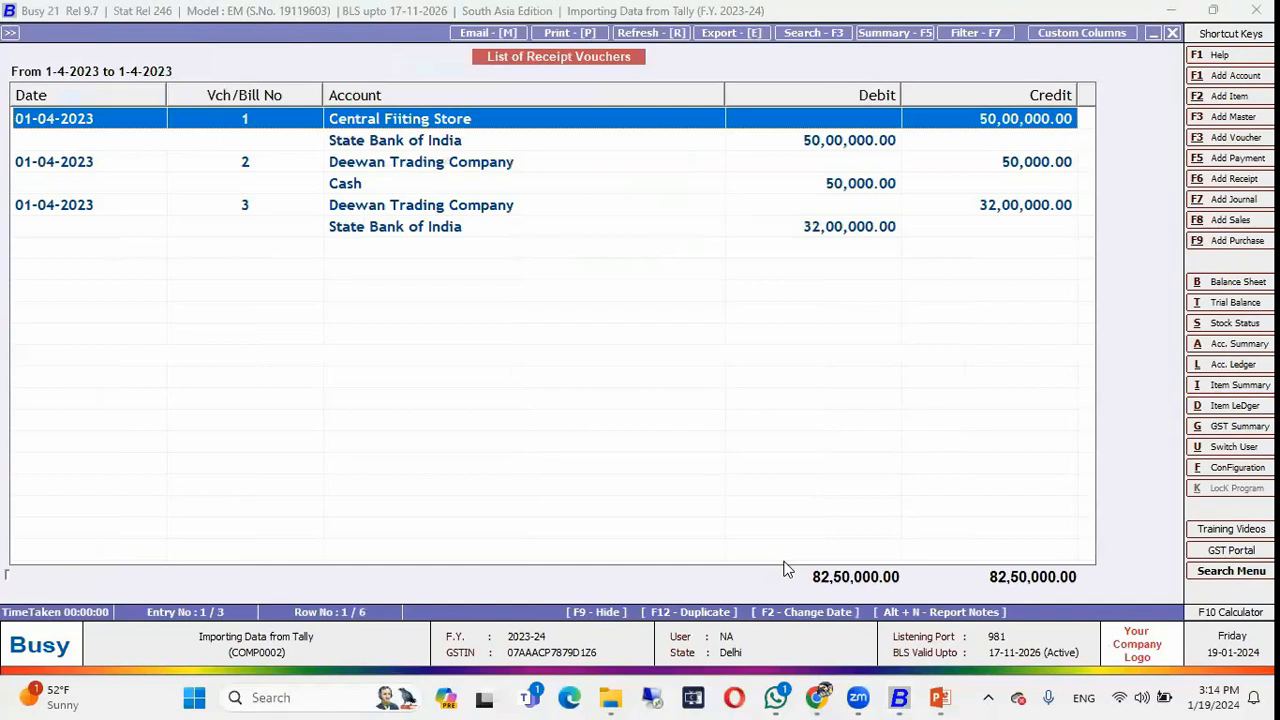
key(Escape)
key(Escape)
key(Escape)
key(Escape)
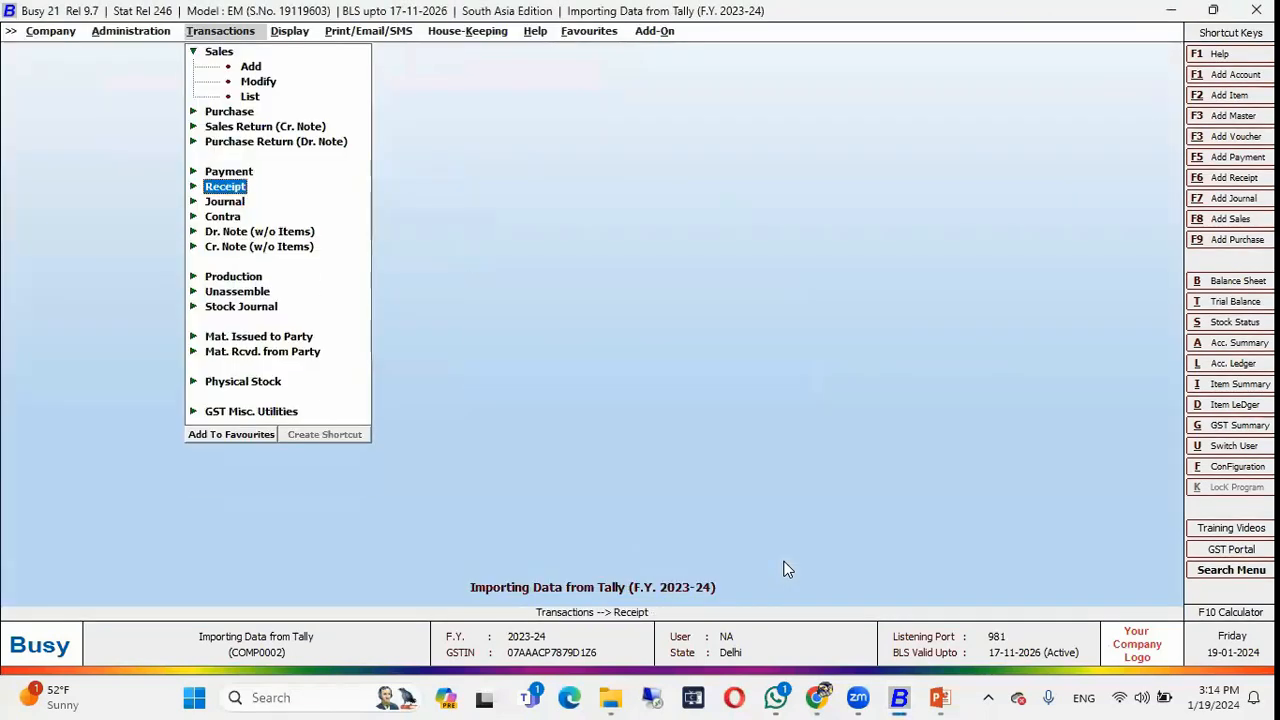
- Display the Profit & Loss A/c from the final results with the default report options
key(Right)
key(Up)
key(Up)
key(Up)
key(Up)
key(Up)
key(Up)
key(Up)
key(Up)
key(Up)
key(Up)
key(Up)
key(Up)
key(Up)
key(Up)
key(Up)
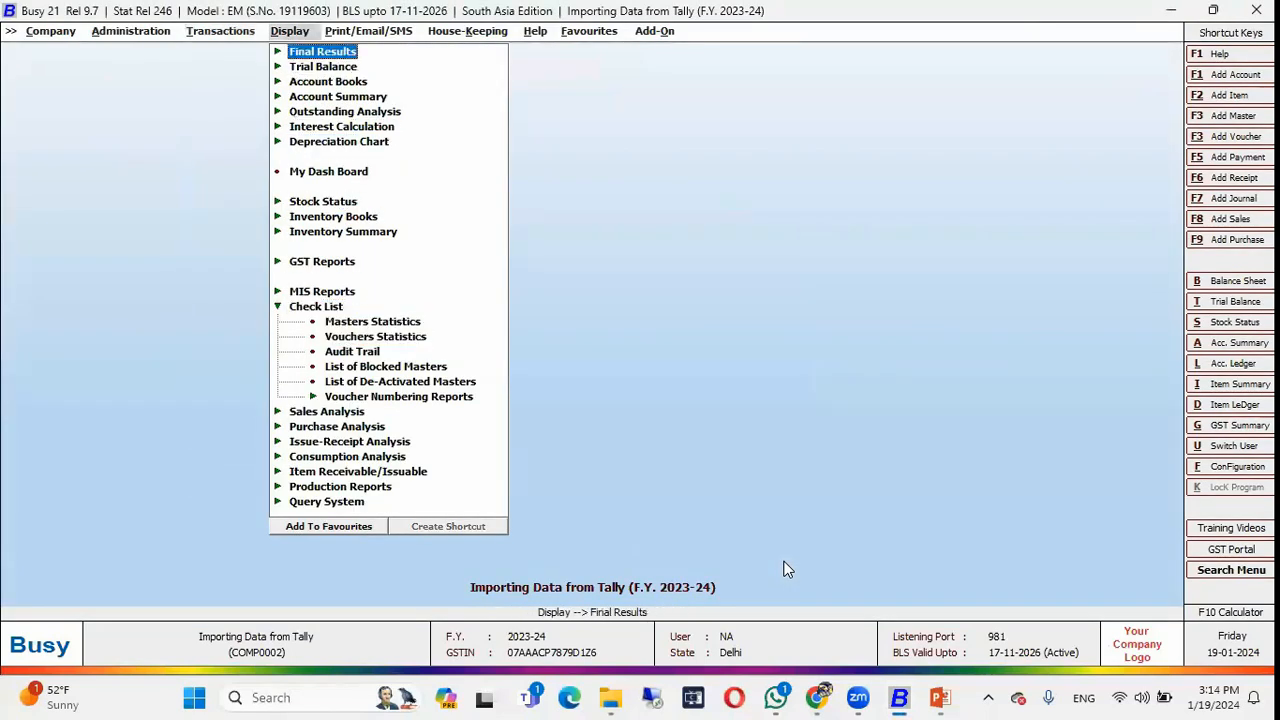
key(Return)
key(Down)
key(Down)
key(Return)
key(Down)
key(Return)
key(Return)
key(Return)
key(F2)
key(Down)
key(Down)
key(Up)
key(Up)
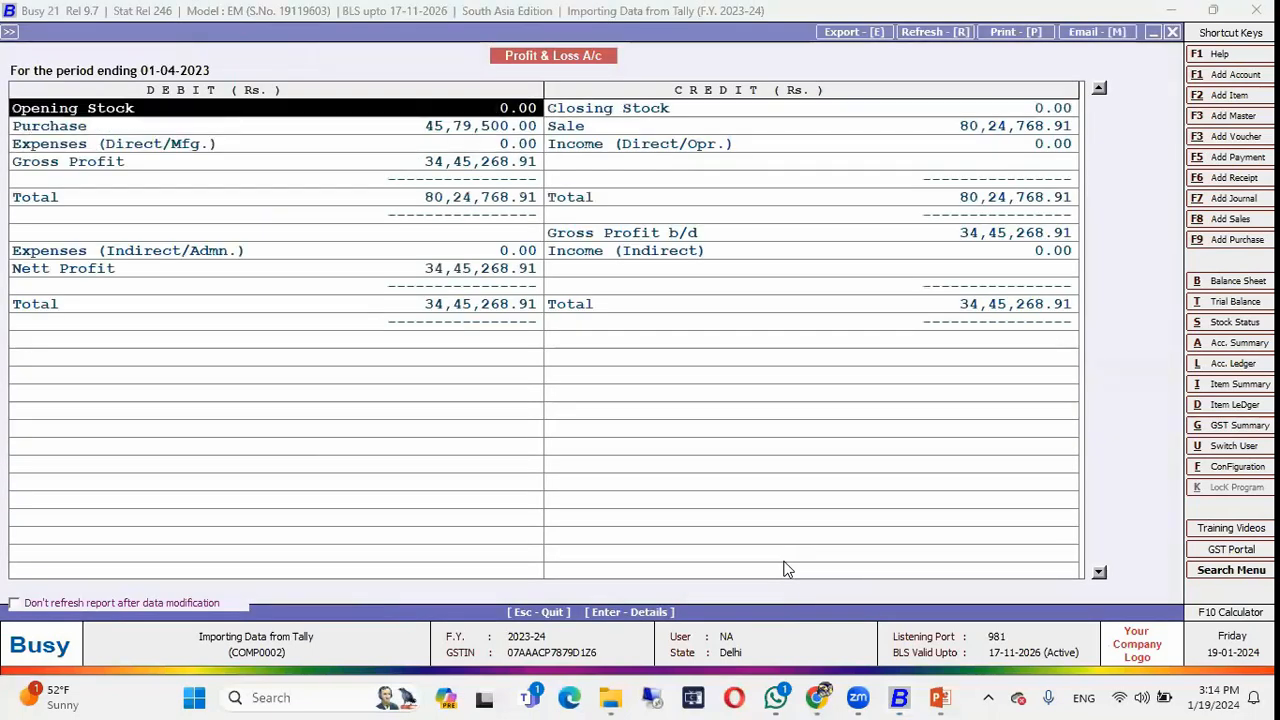
- Drill down into the Purchase group balances from the Profit & Loss A/c and close the reports
key(Down)
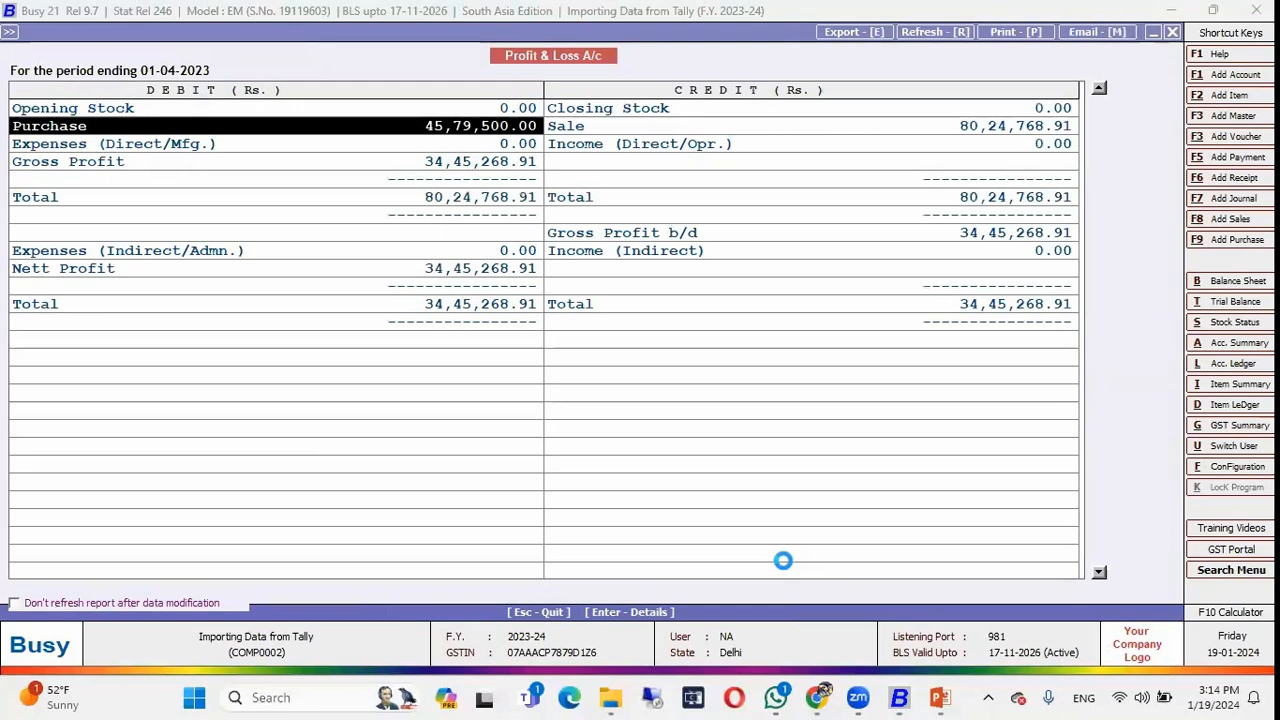
key(Return)
key(Return)
key(Escape)
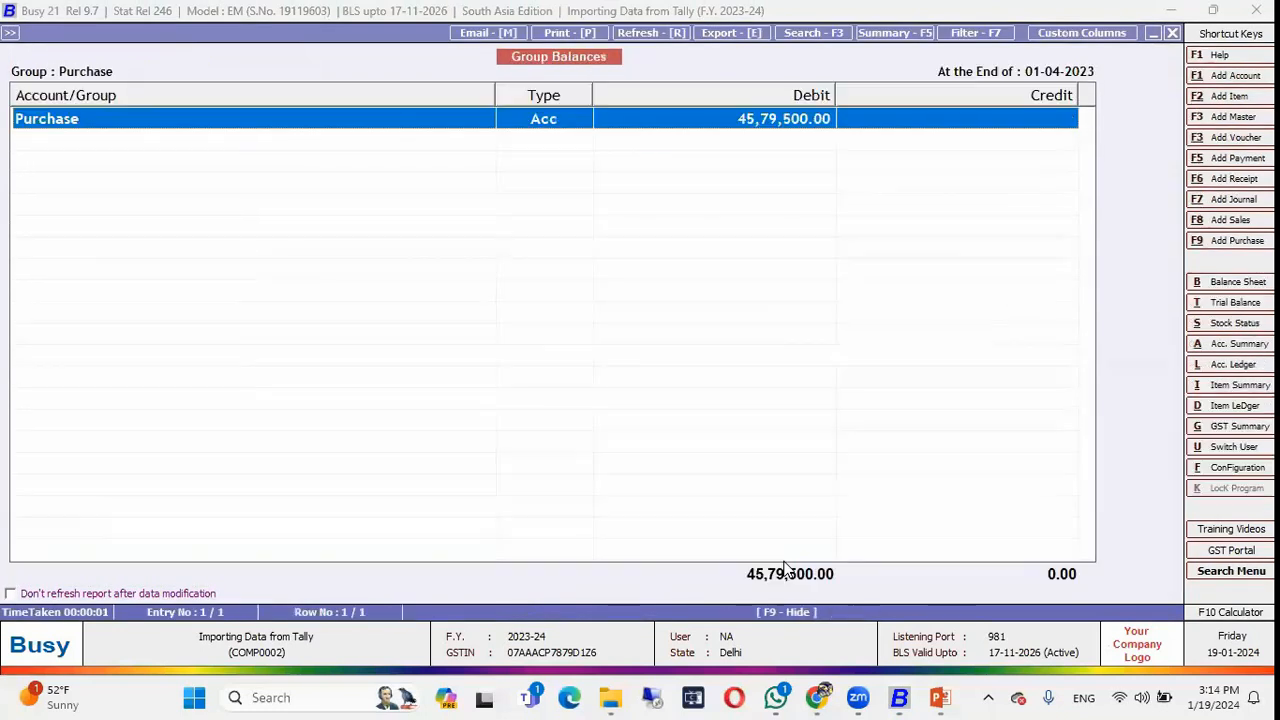
key(Escape)
key(Escape)
key(Escape)
- Display the list of item masters with tax category filtering and display both set to N
key(Left)
key(Left)
key(Left)
key(Right)
key(Up)
key(Up)
key(Return)
key(Down)
key(Down)
key(Down)
key(Down)
key(Up)
key(Return)
key(Down)
key(Down)
key(Return)
key(Return)
key(Escape)
key(Return)
key(Return)
key(Return)
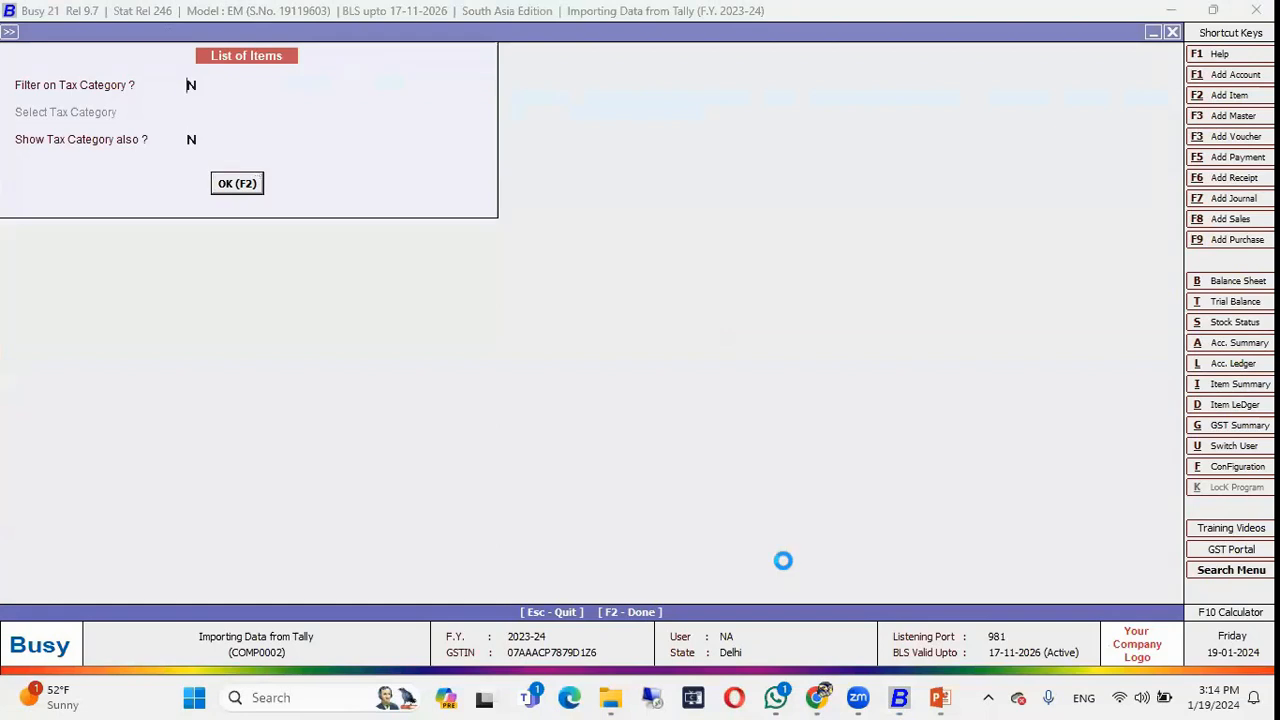
key(Return)
- Highlight all entries from Refrigerator Double Door to Window AC 1.5 Ton in the item list and leave the report
key(shift+Down)
key(shift+Down)
key(shift+Down)
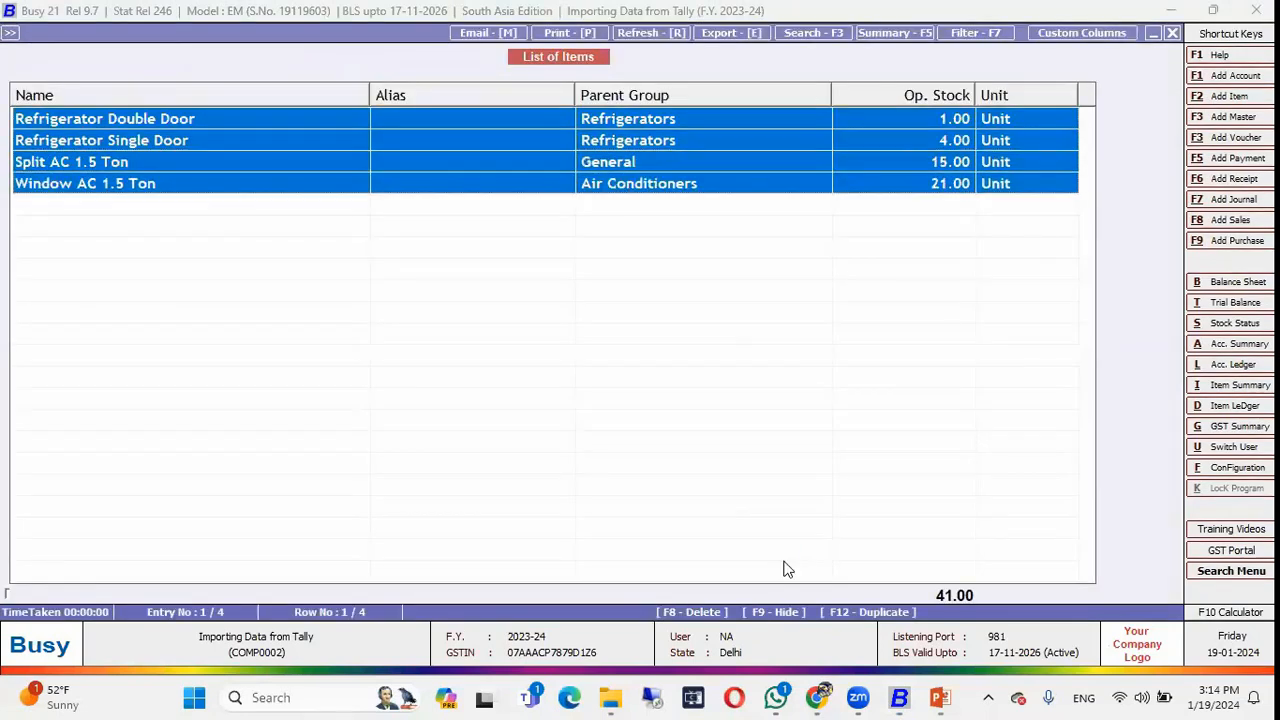
key(Escape)
key(Escape)
key(Escape)
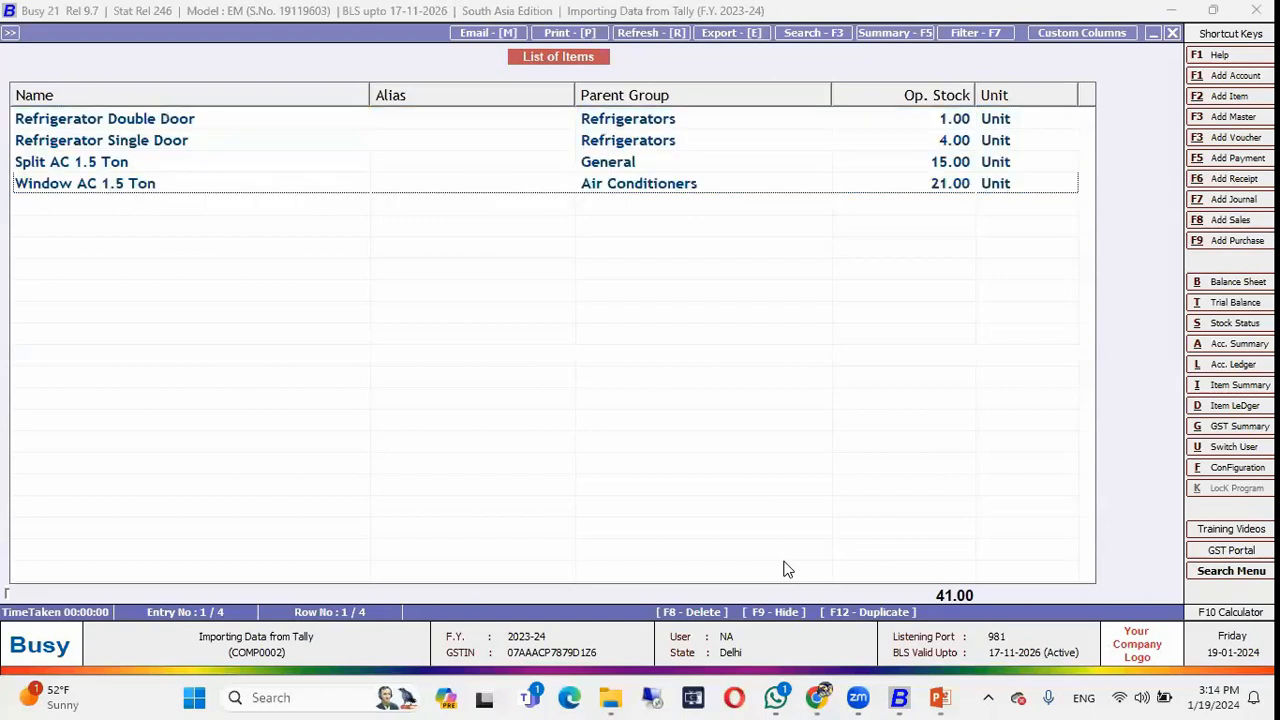
- Look up an account starting with "h" among the account masters to modify and leave it without saving
key(Up)
key(Up)
key(Up)
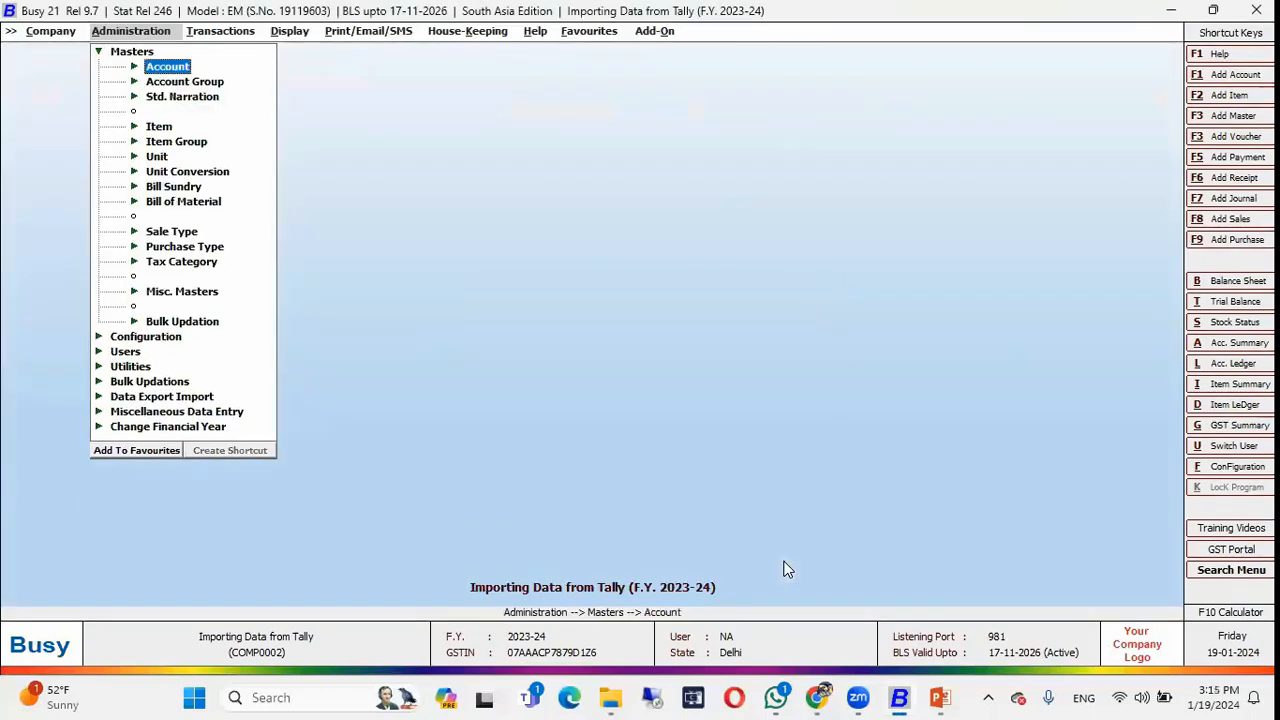
key(Return)
key(Down)
key(Return)
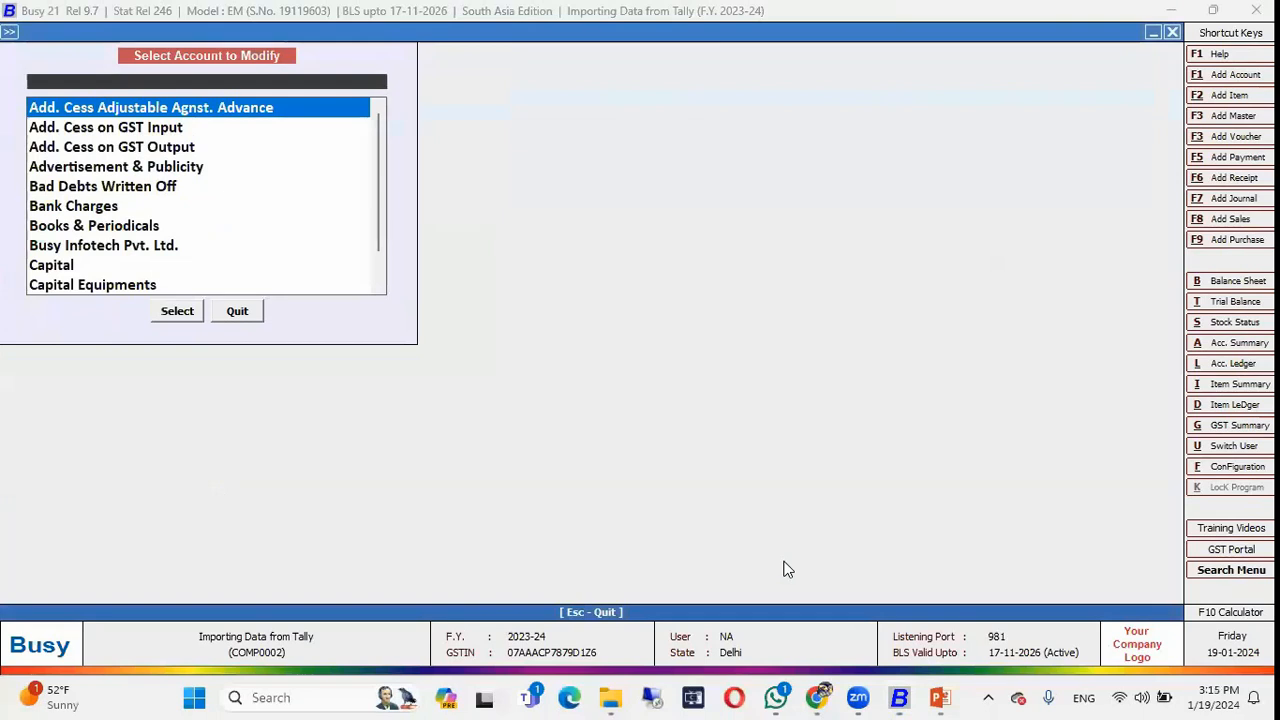
text(h)
key(Return)
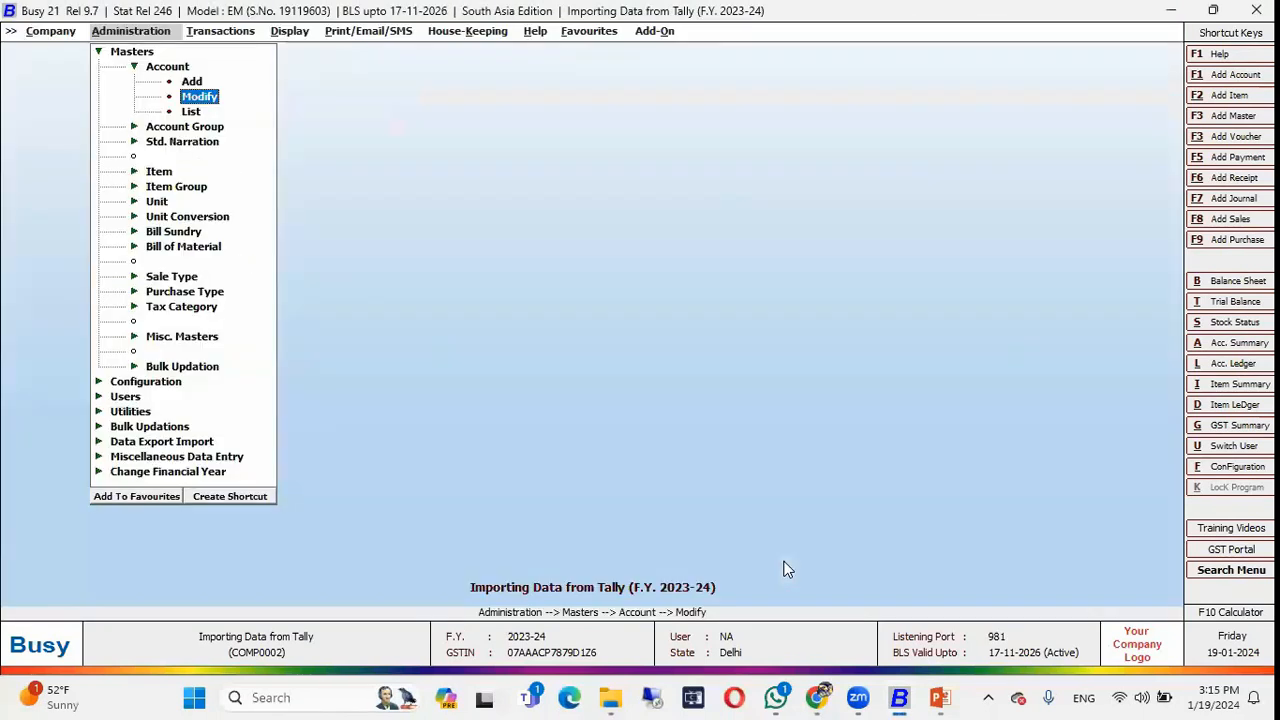
key(Escape)
key(Escape)
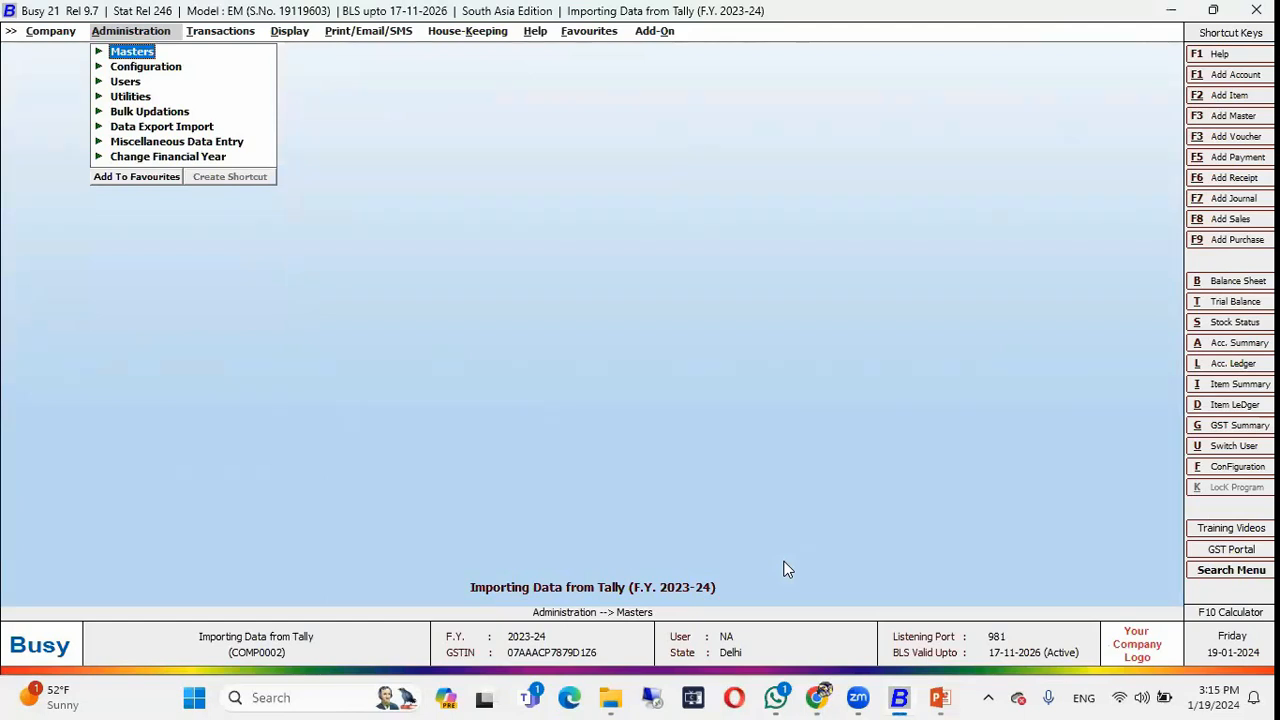
- Switch to the presentation and advance to the Data Import from Other Software slide
key(alt+Tab)
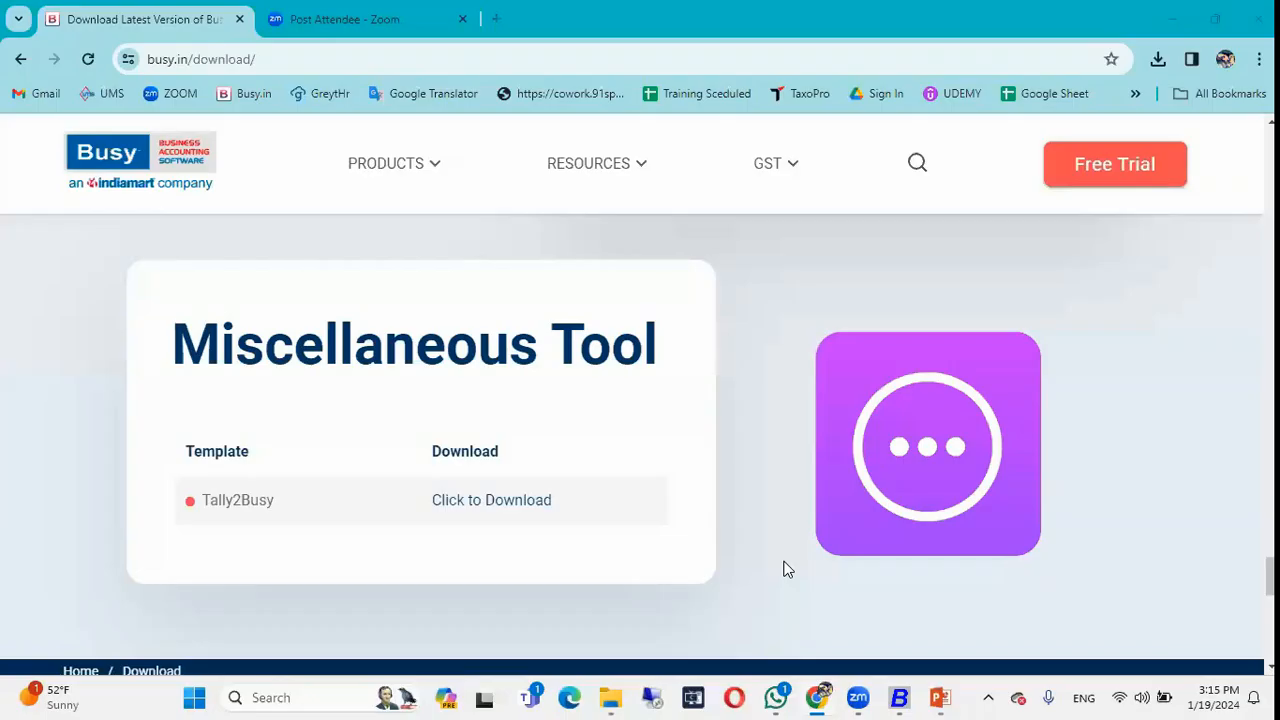
key(alt+Tab)
key(Tab)
key(Tab)
key(Right)
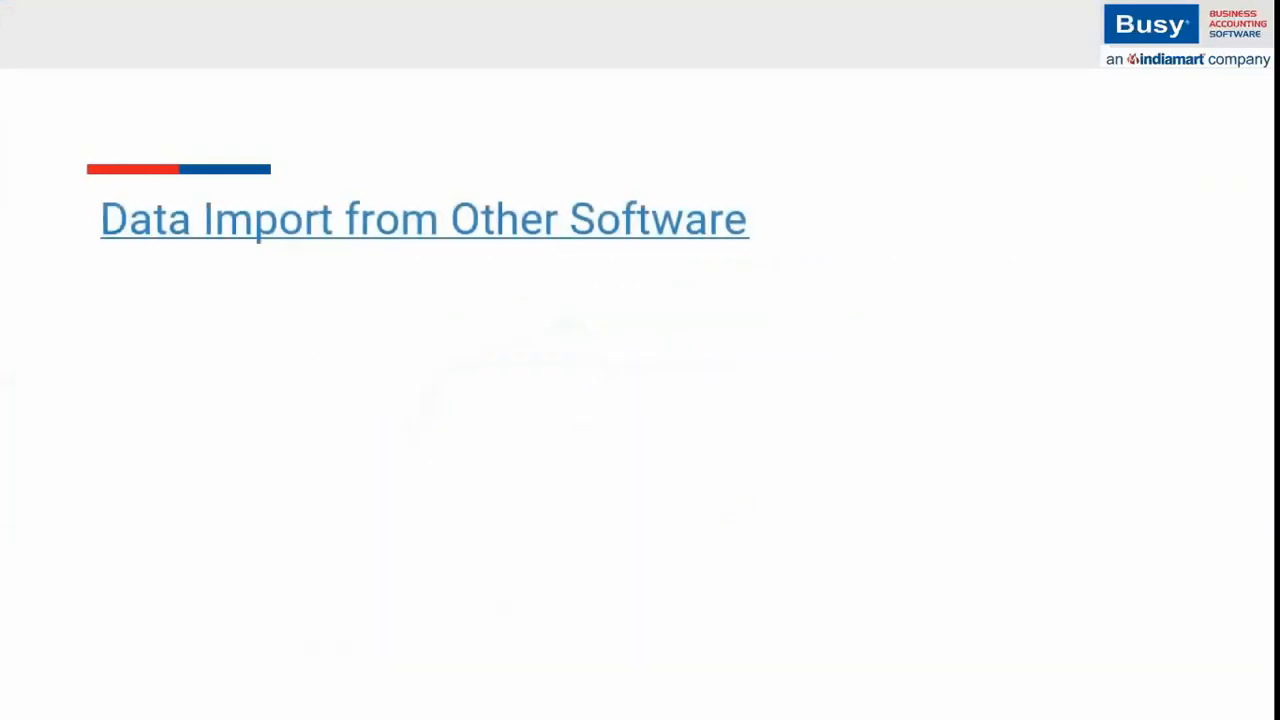
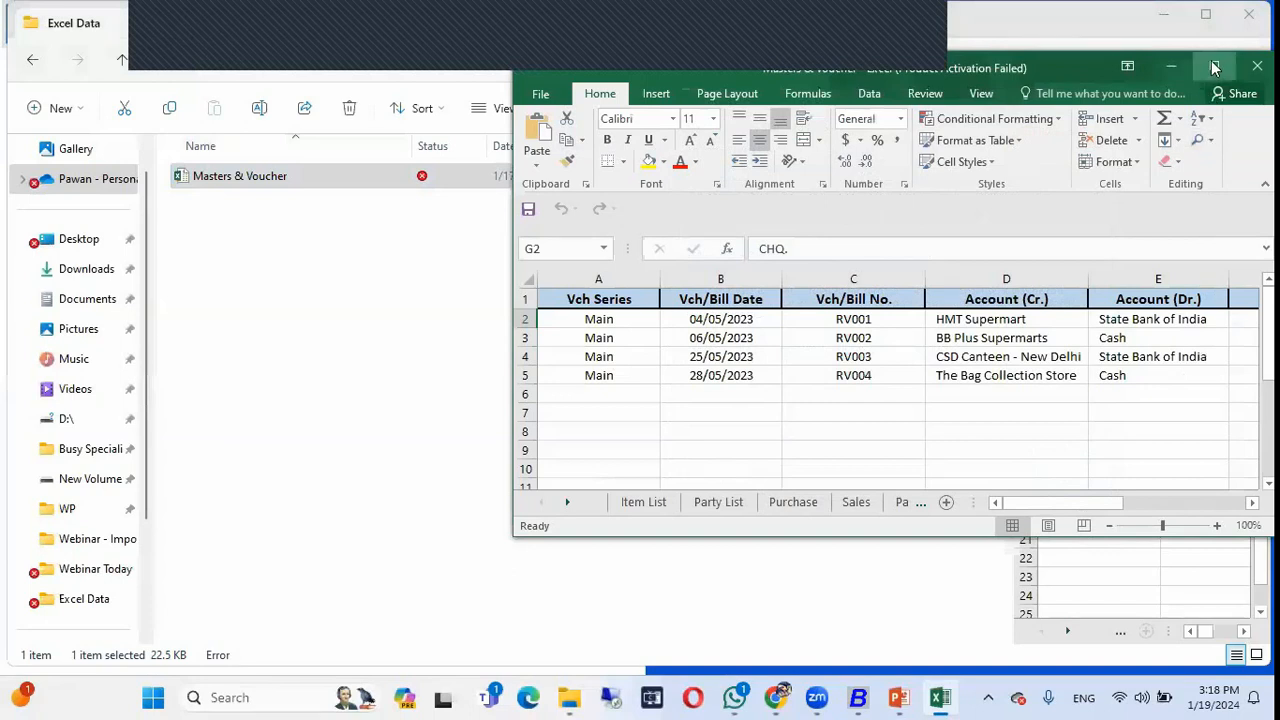
- Maximize the Masters & Voucher workbook in Excel and examine the Item List sheet's columns from Name to Op. Amount
click(1214, 66)
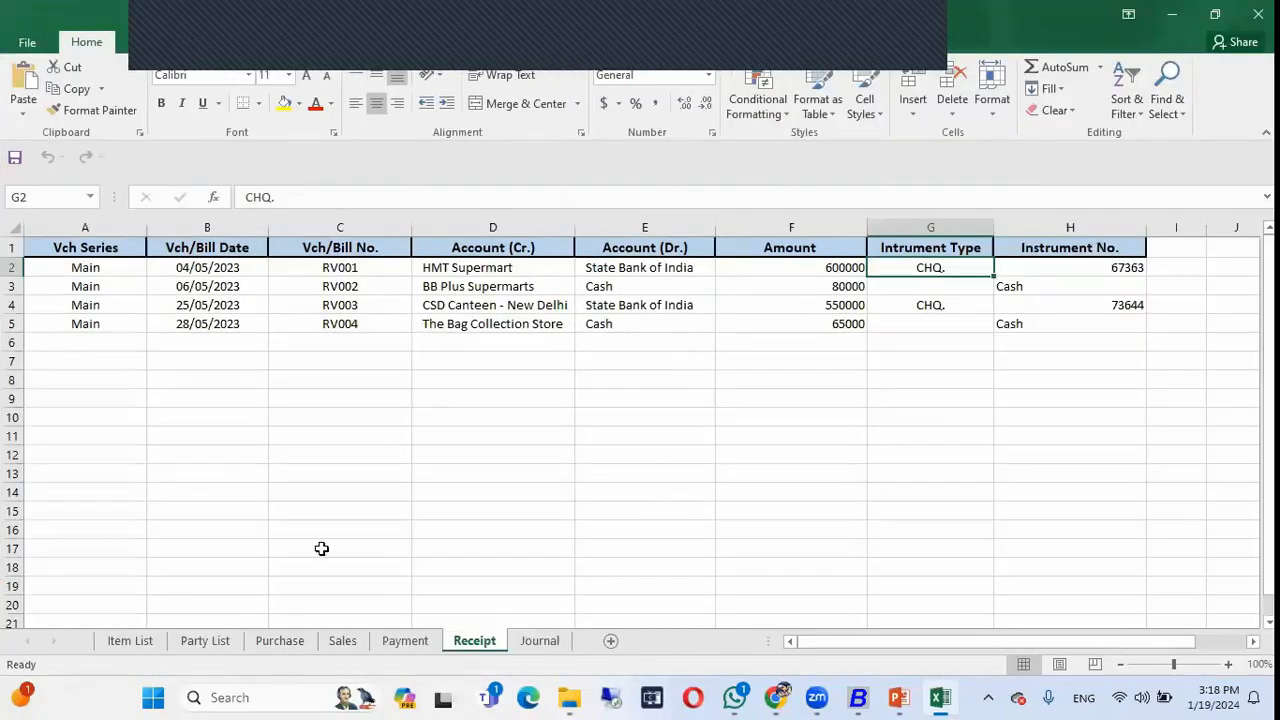
click(140, 643)
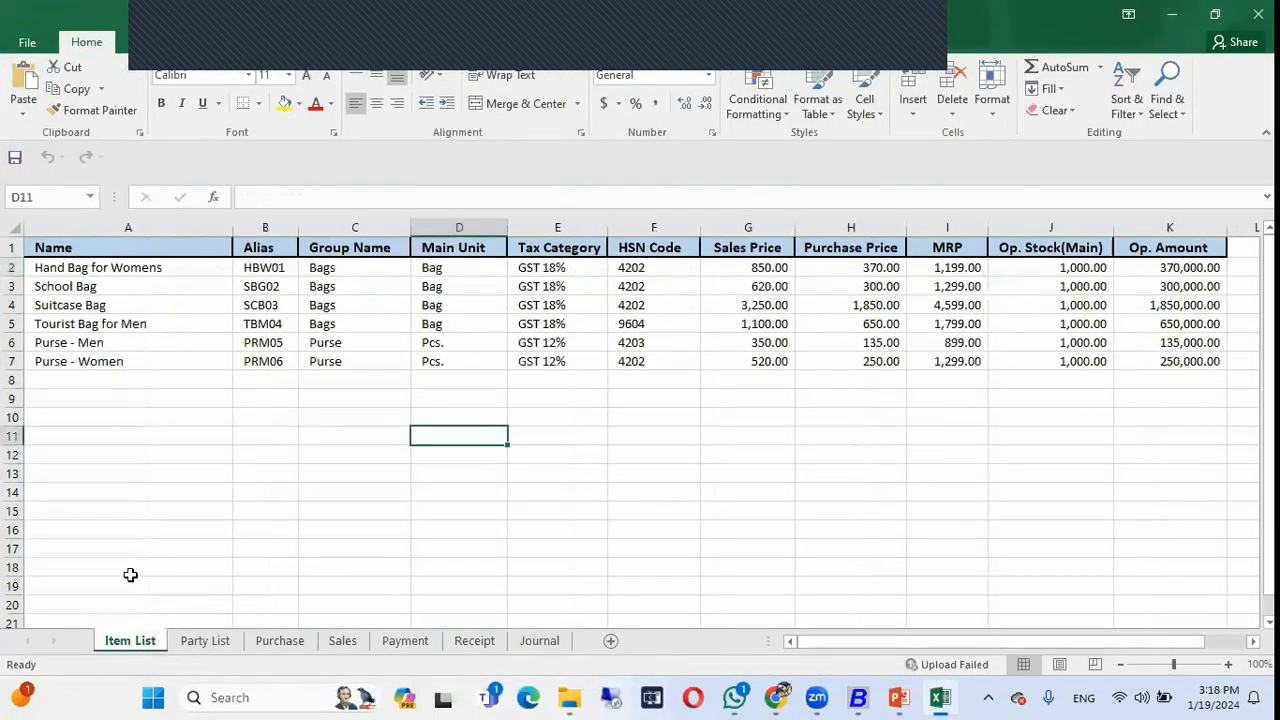
click(104, 272)
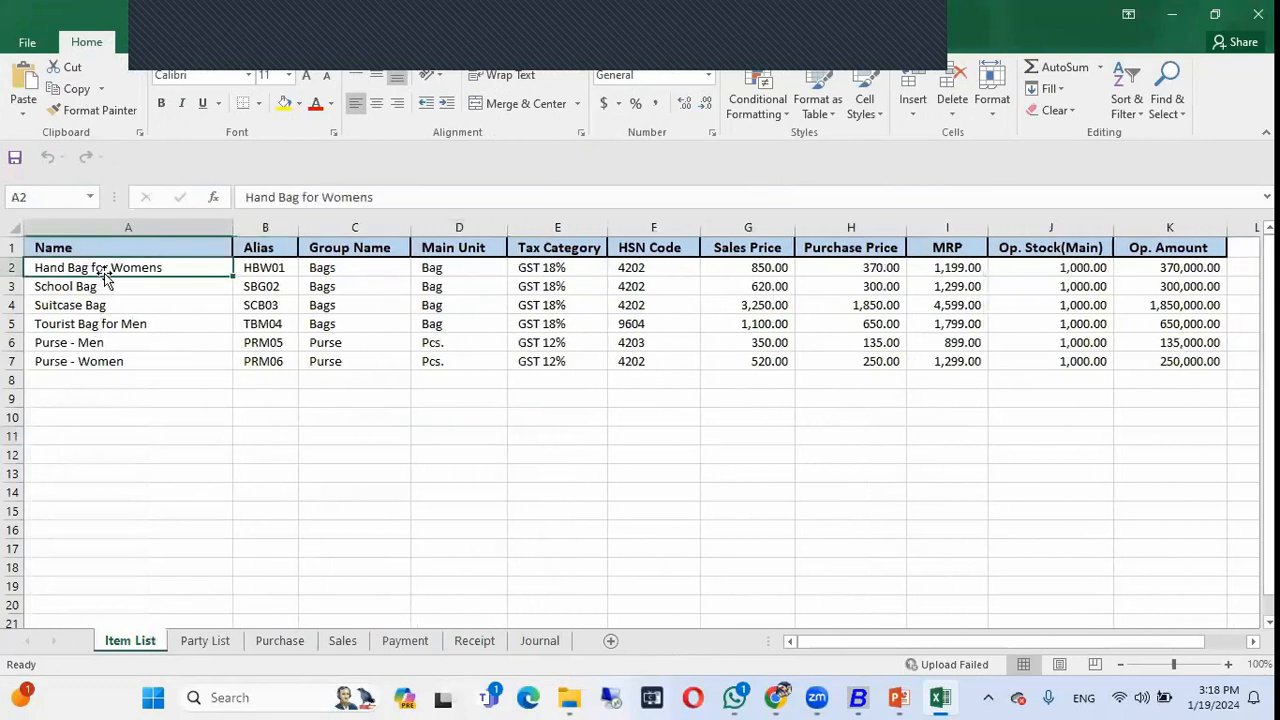
key(Tab)
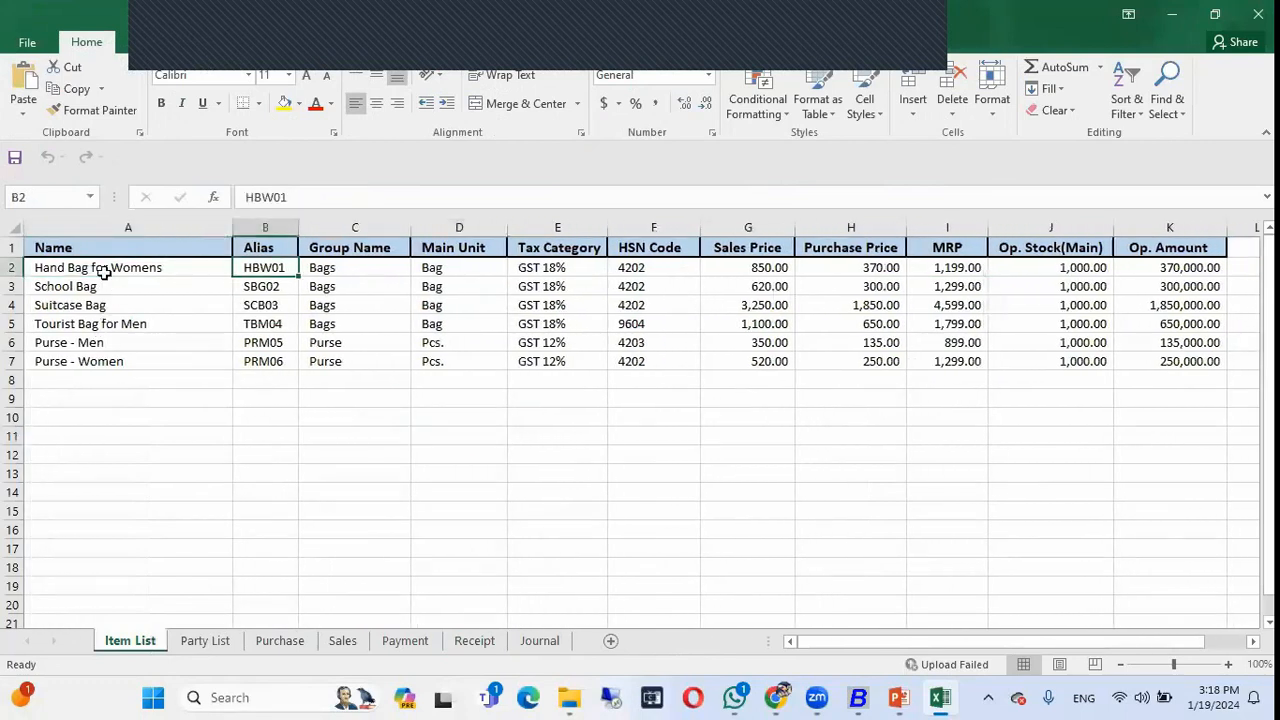
key(Tab)
key(Tab)
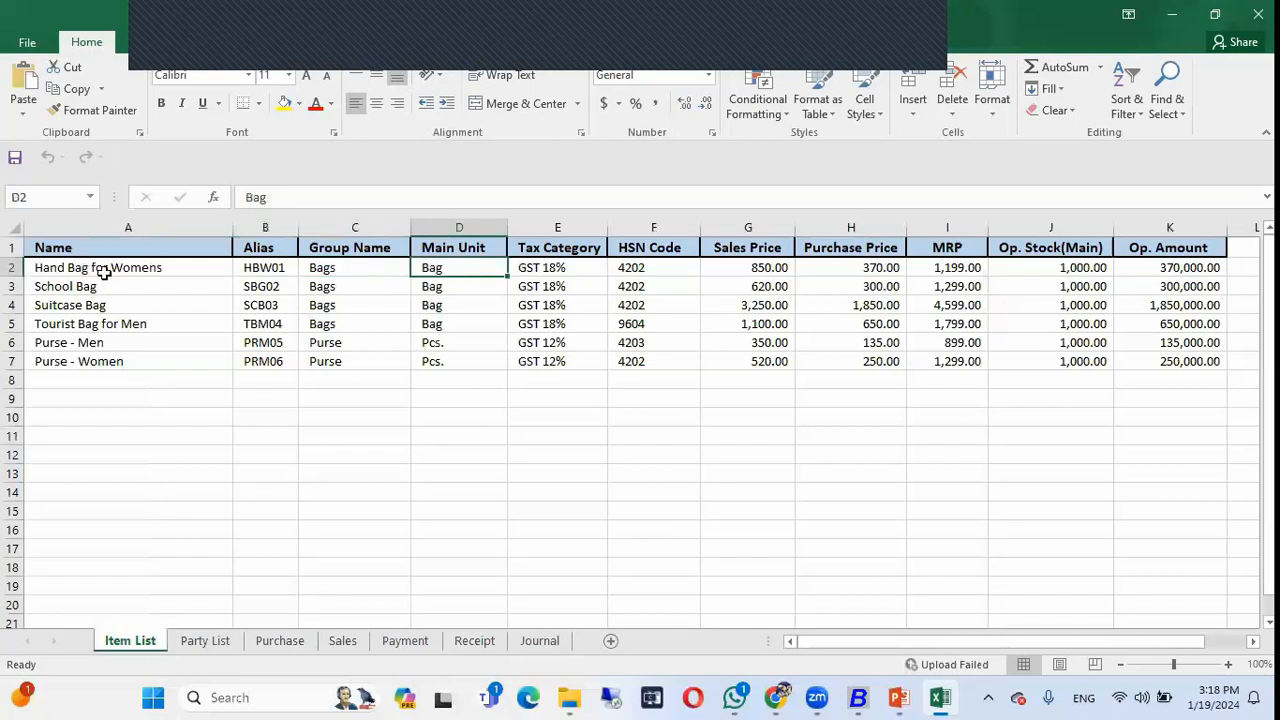
key(Tab)
key(Tab)
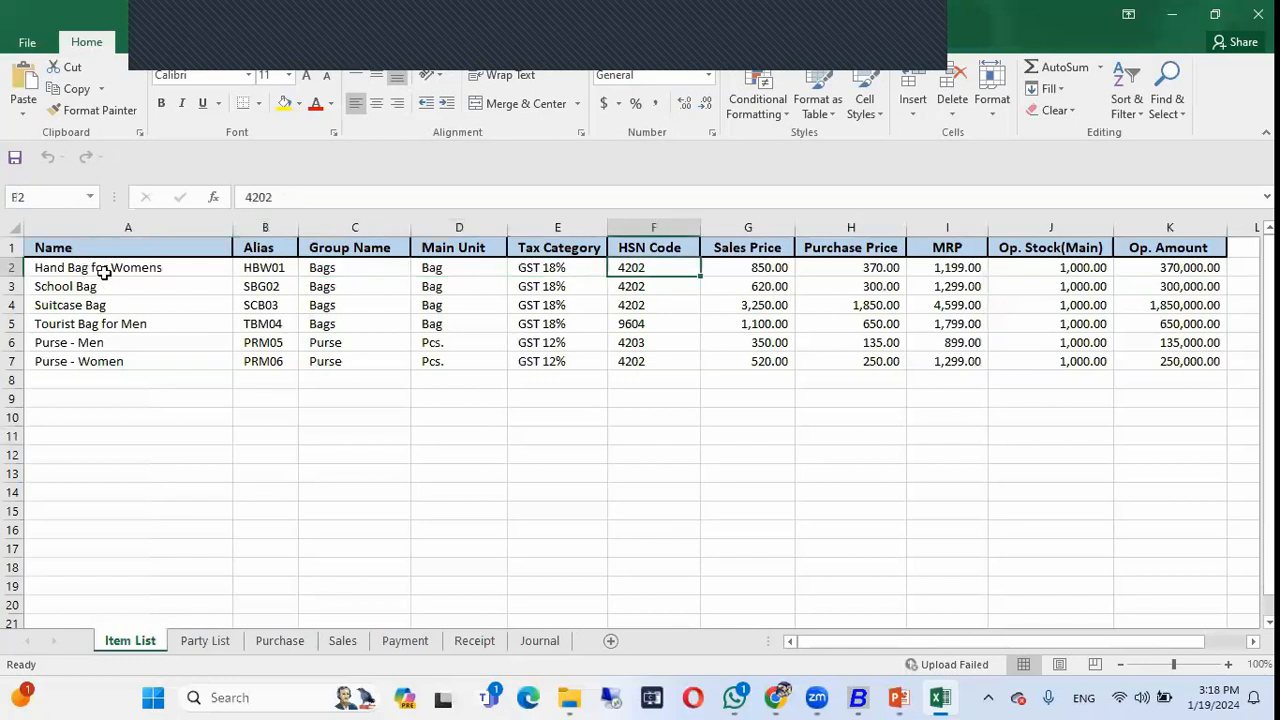
key(Tab)
key(Tab)
key(Tab)
key(Tab)
key(Tab)
key(Tab)
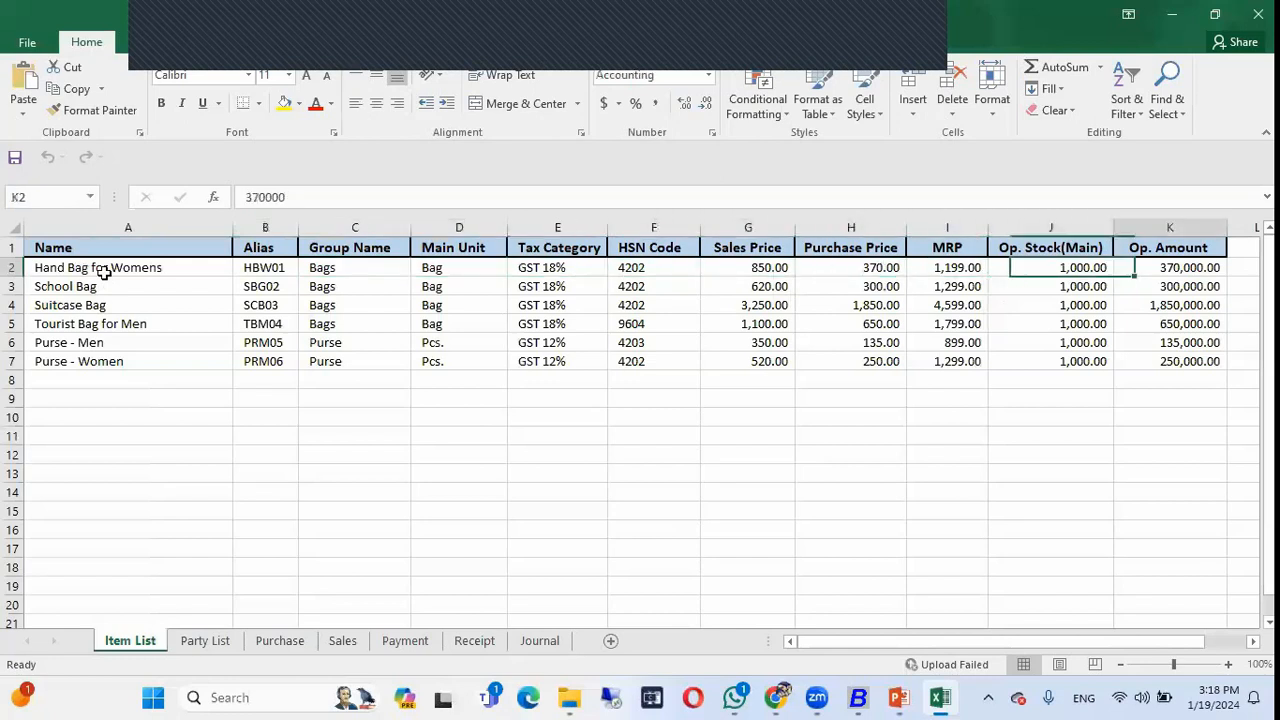
key(shift+Tab)
key(shift+Tab)
key(shift+Tab)
key(shift+Tab)
key(shift+Tab)
key(shift+Tab)
key(shift+Tab)
key(shift+Tab)
key(shift+Tab)
key(shift+Tab)
key(shift+Tab)
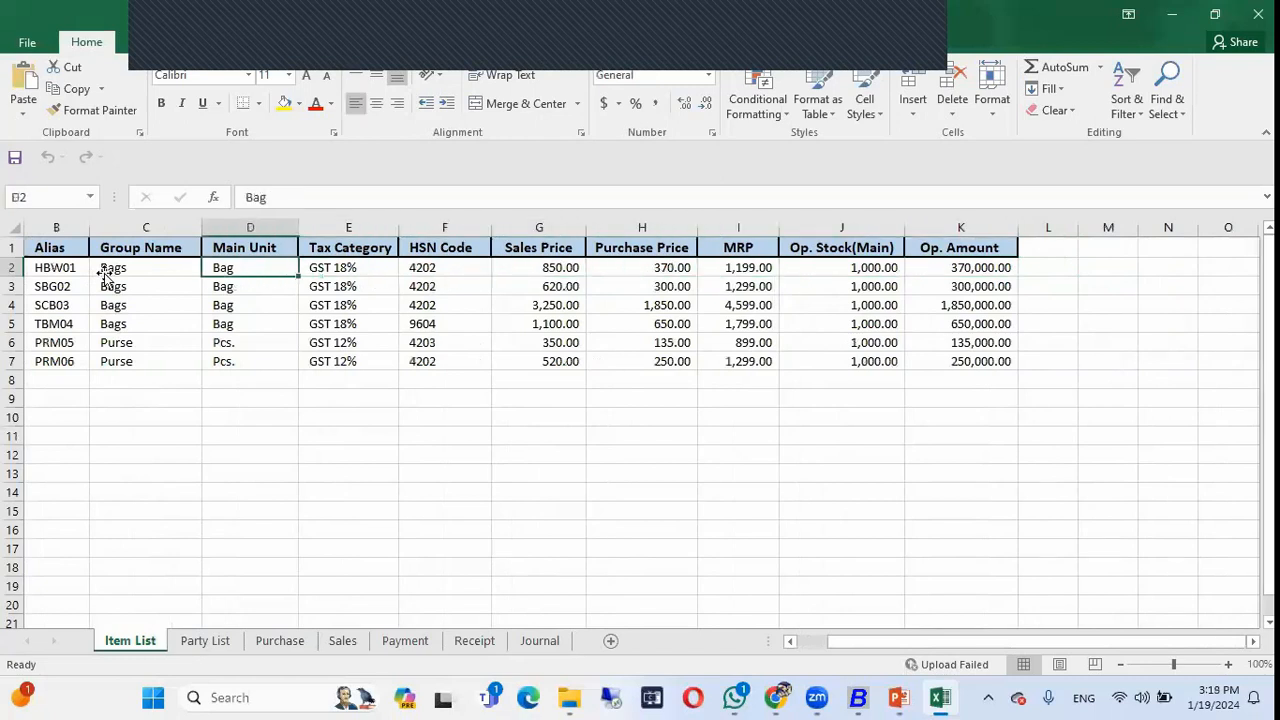
- Examine the Party List sheet's name, group and address columns
click(197, 643)
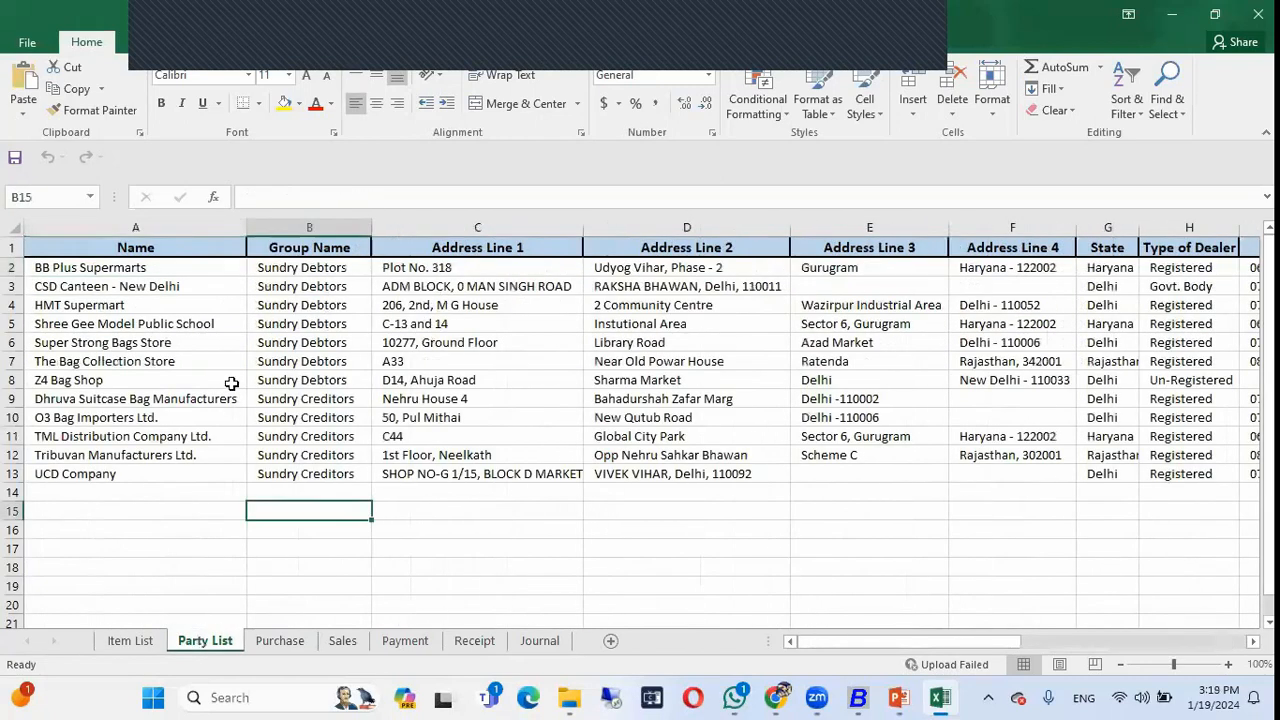
click(132, 316)
key(Tab)
key(Tab)
key(Tab)
key(Tab)
key(shift+Tab)
key(shift+Tab)
key(shift+Tab)
key(shift+Tab)
key(Tab)
key(Tab)
key(Tab)
key(Tab)
key(Tab)
key(Tab)
key(Tab)
key(Tab)
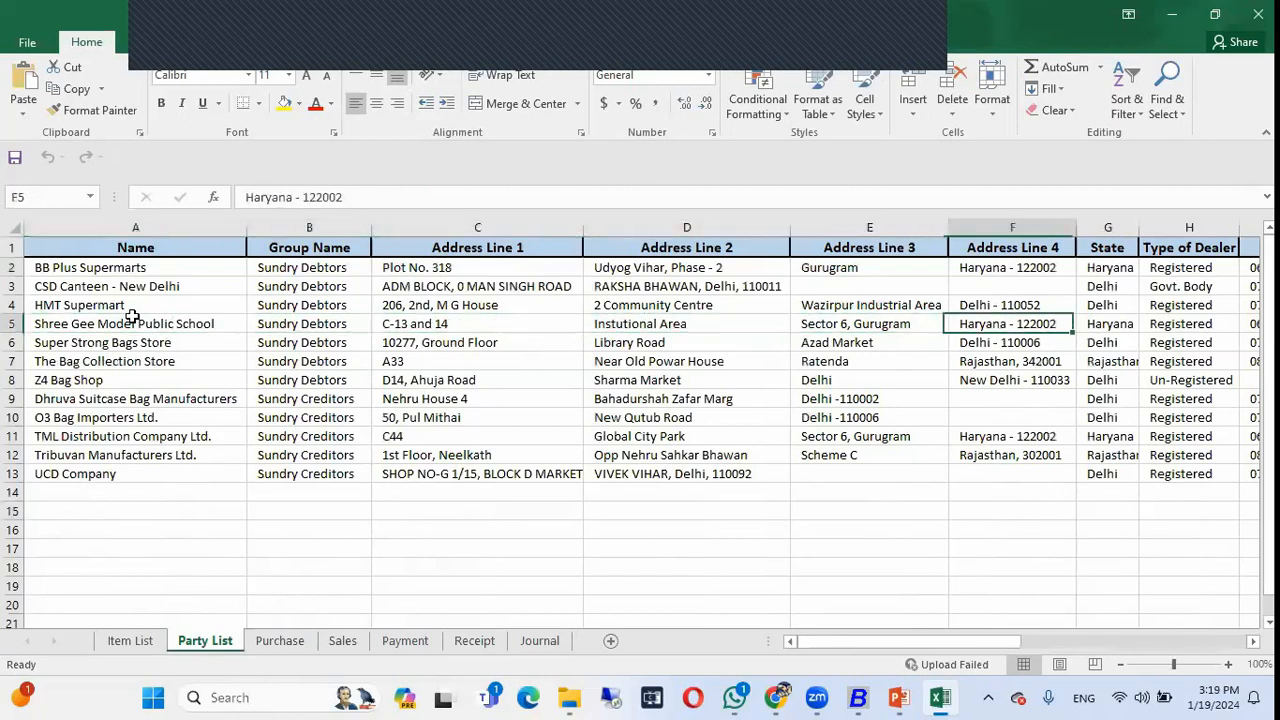
- Examine the voucher rows on the Purchase and Sales sheets
click(268, 641)
click(243, 361)
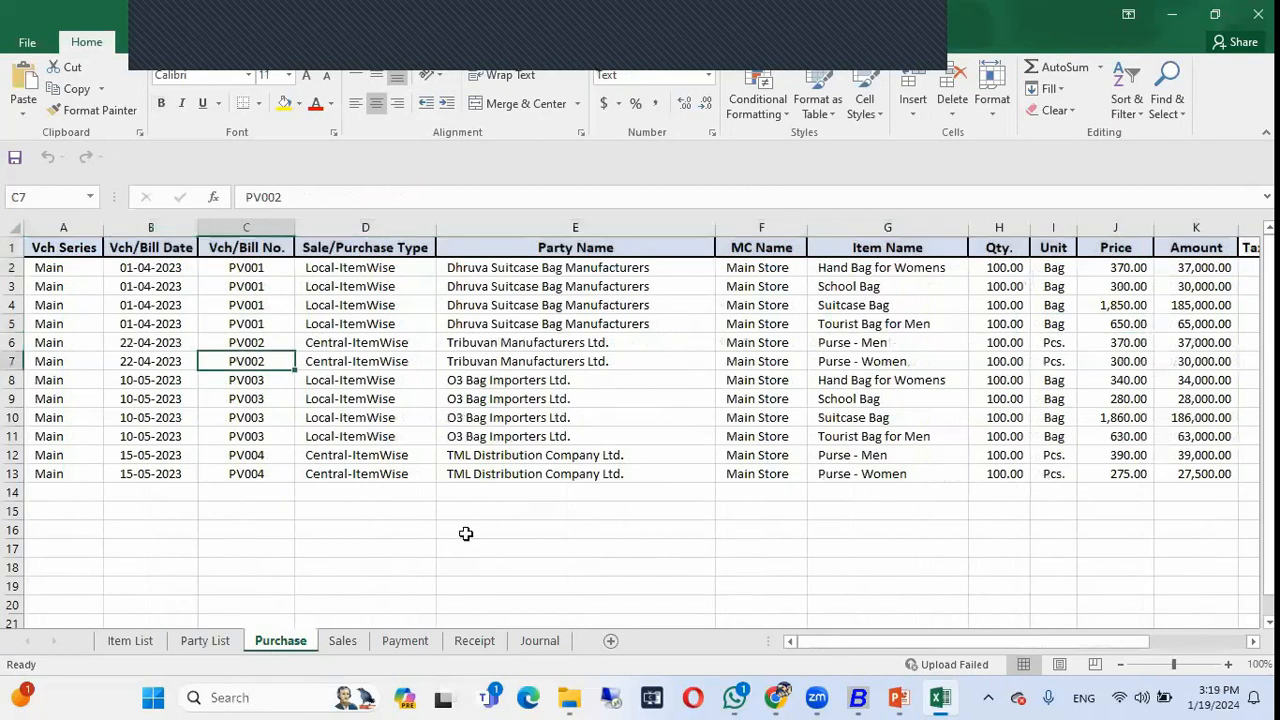
click(342, 641)
click(256, 382)
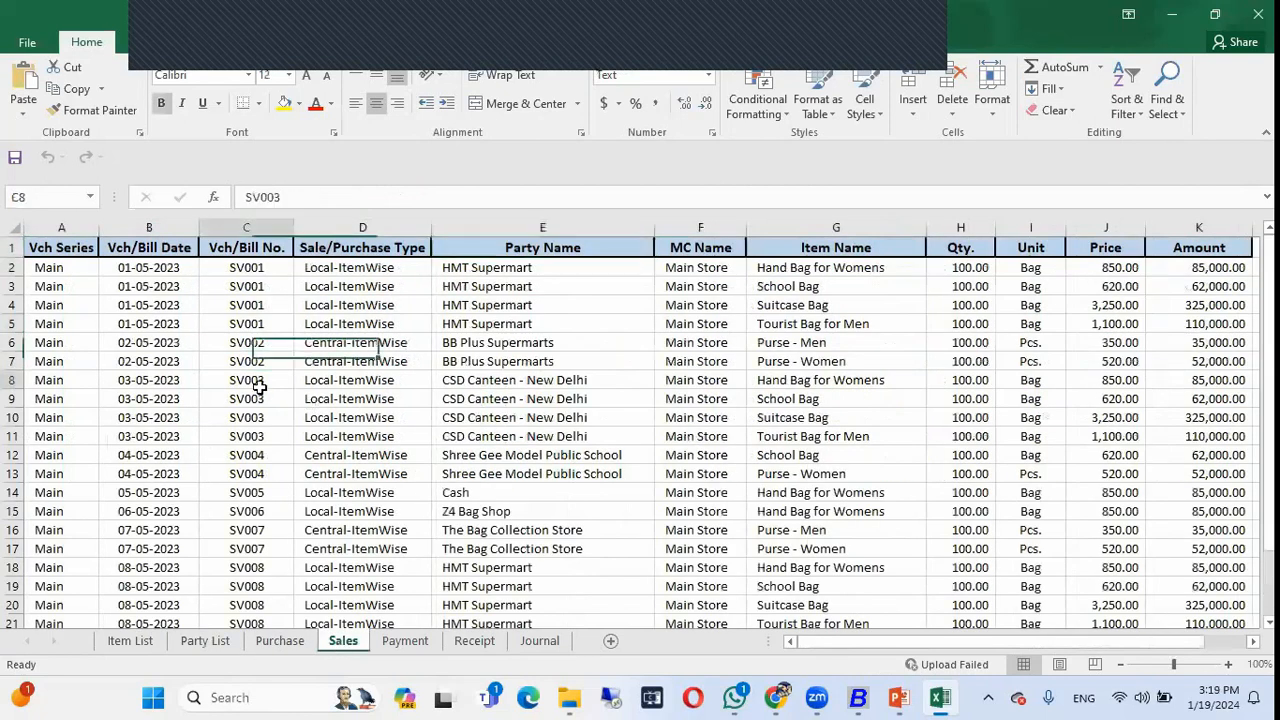
- Look through the Payment, Receipt and Journal sheets and return to the Item List sheet
click(408, 641)
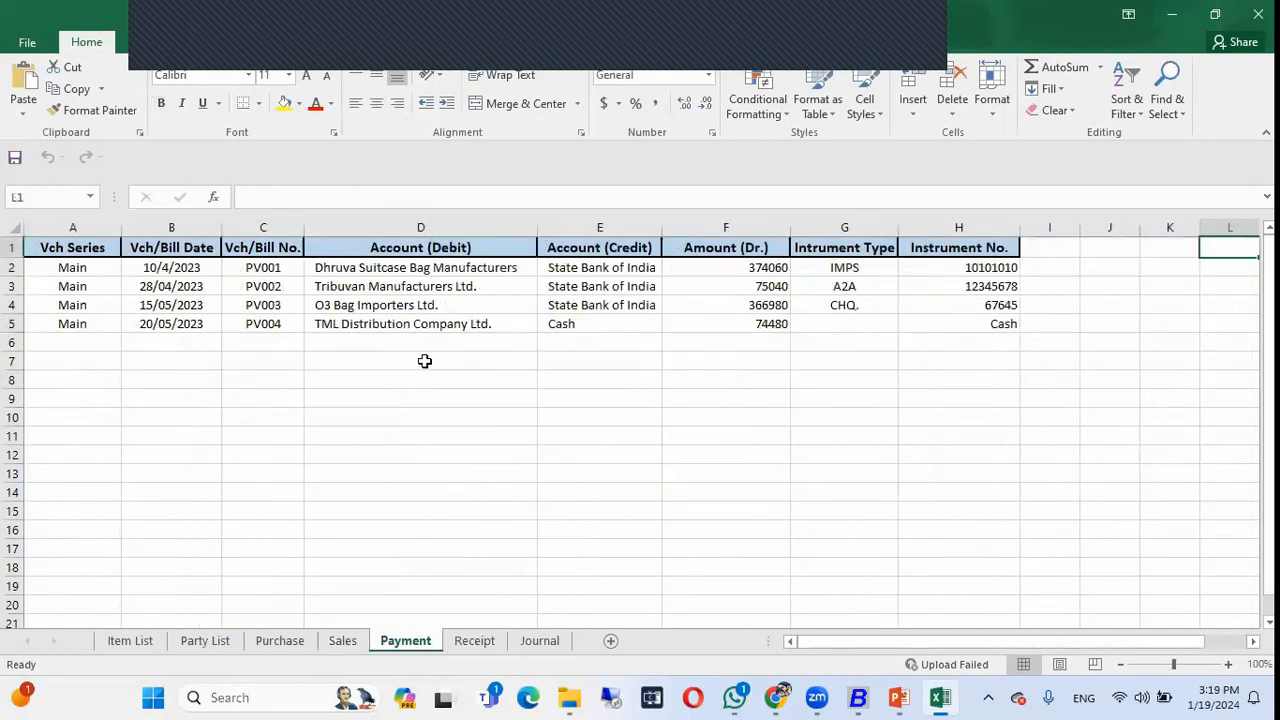
click(476, 641)
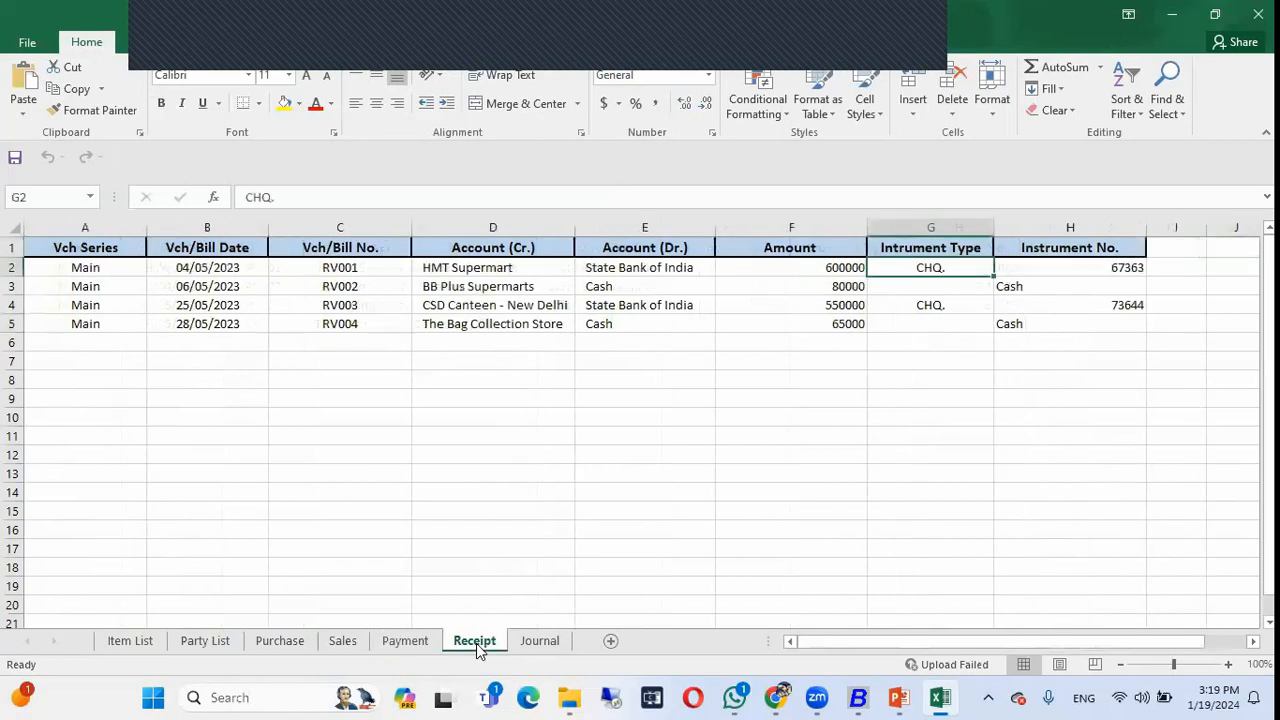
click(545, 643)
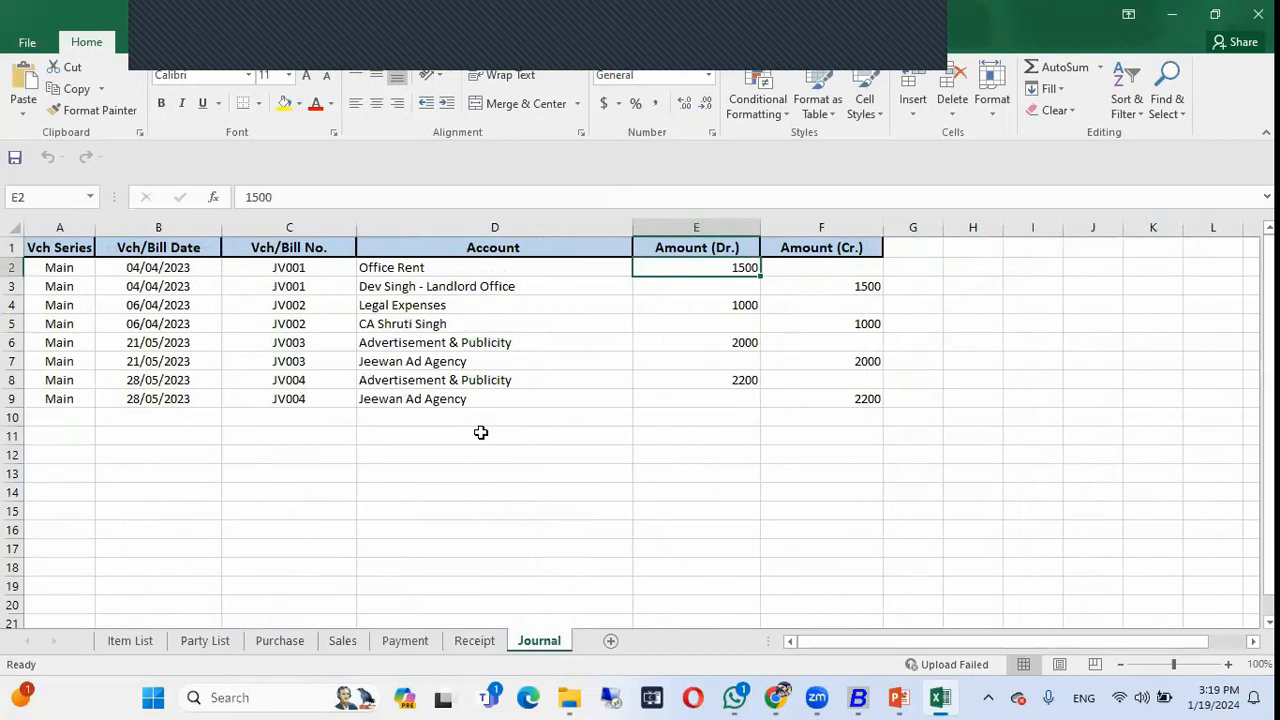
click(131, 645)
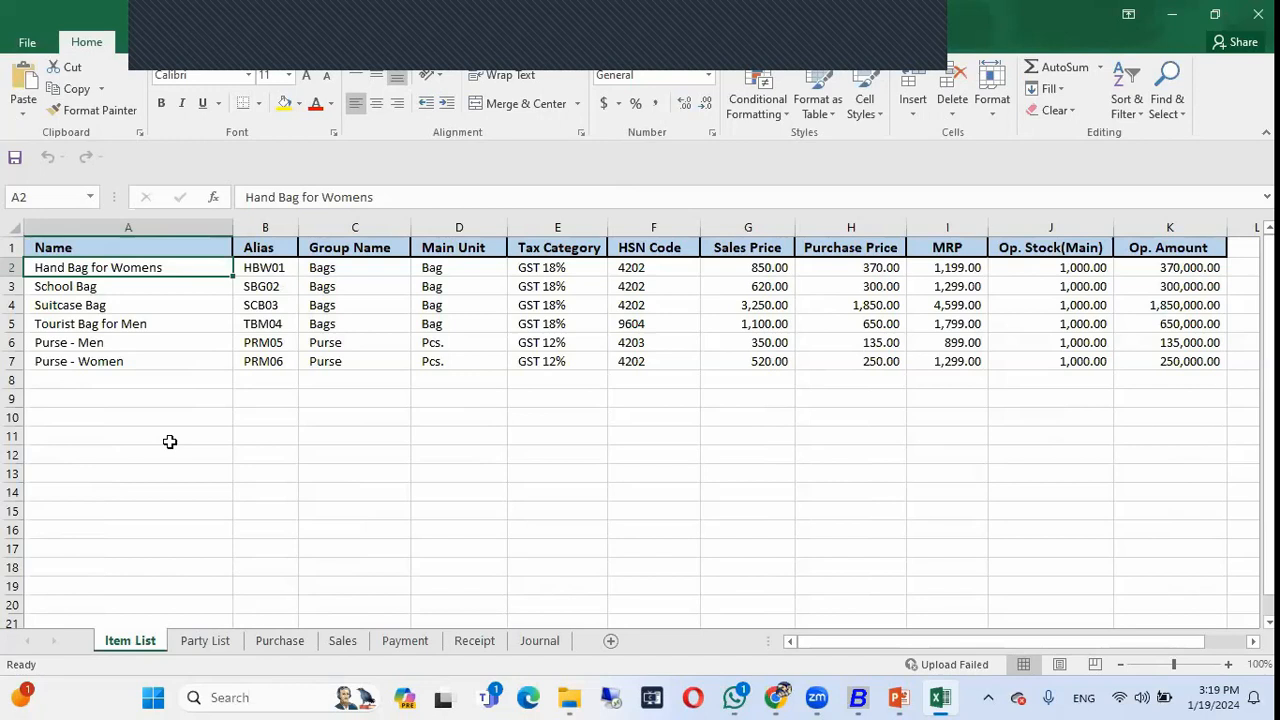
- Look through the Party List and Purchase sheets and return to the Item List sheet
click(207, 640)
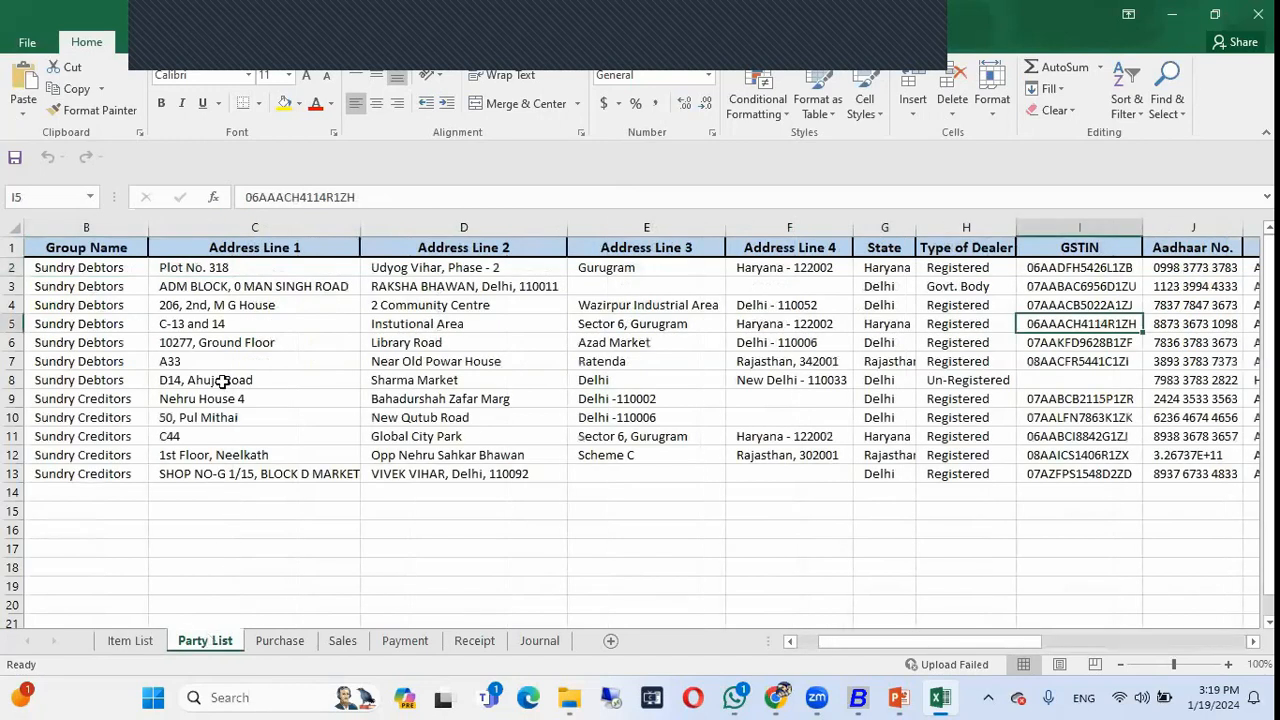
click(279, 642)
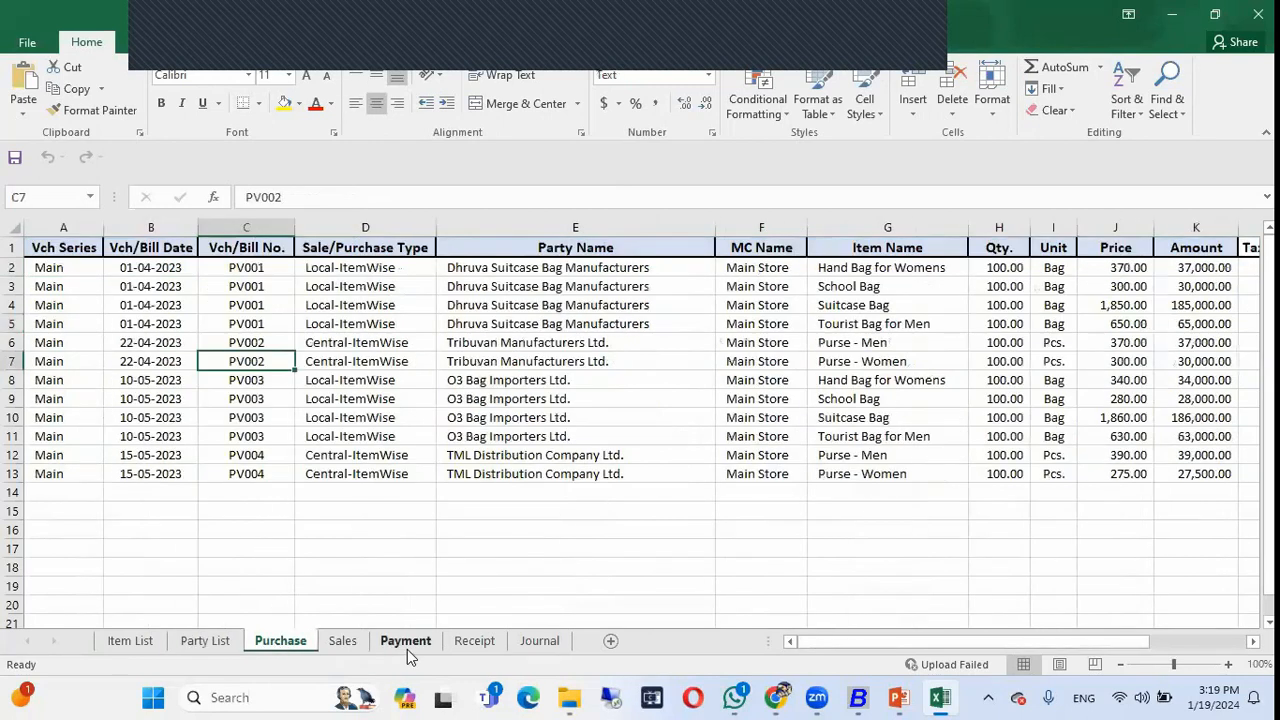
click(125, 642)
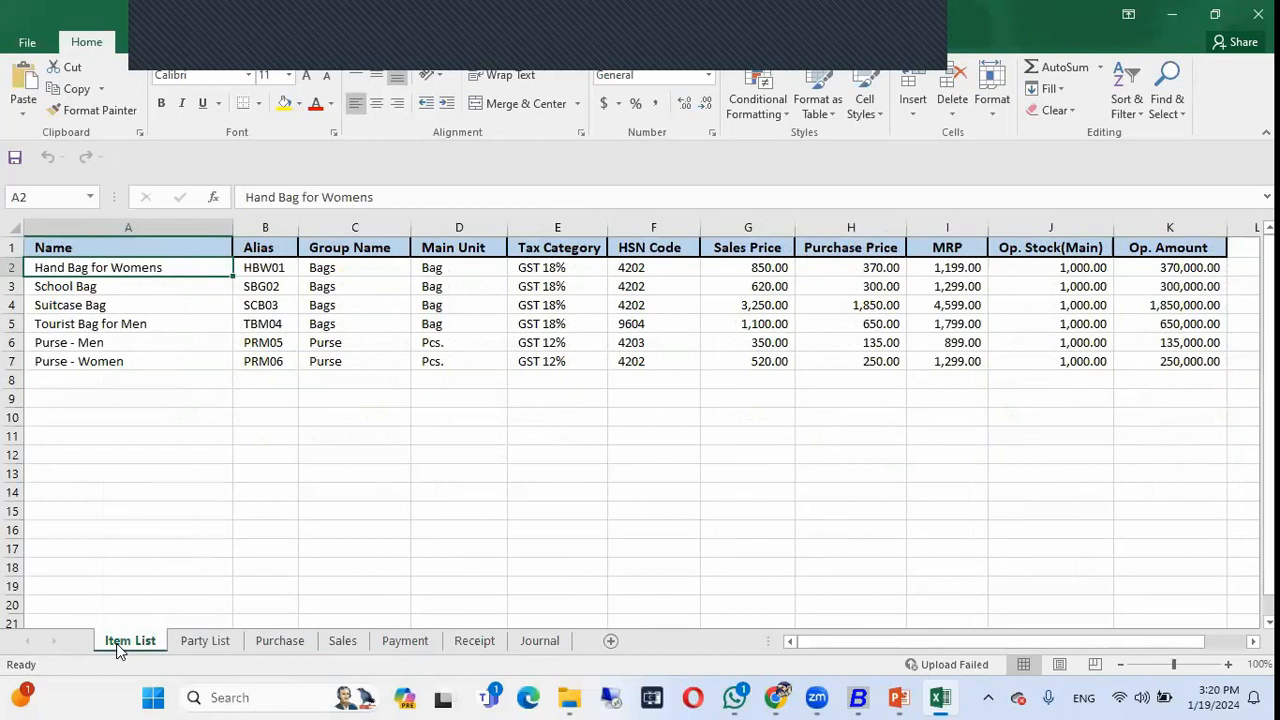
- Examine the item names in the Name column of the Item List sheet
click(124, 224)
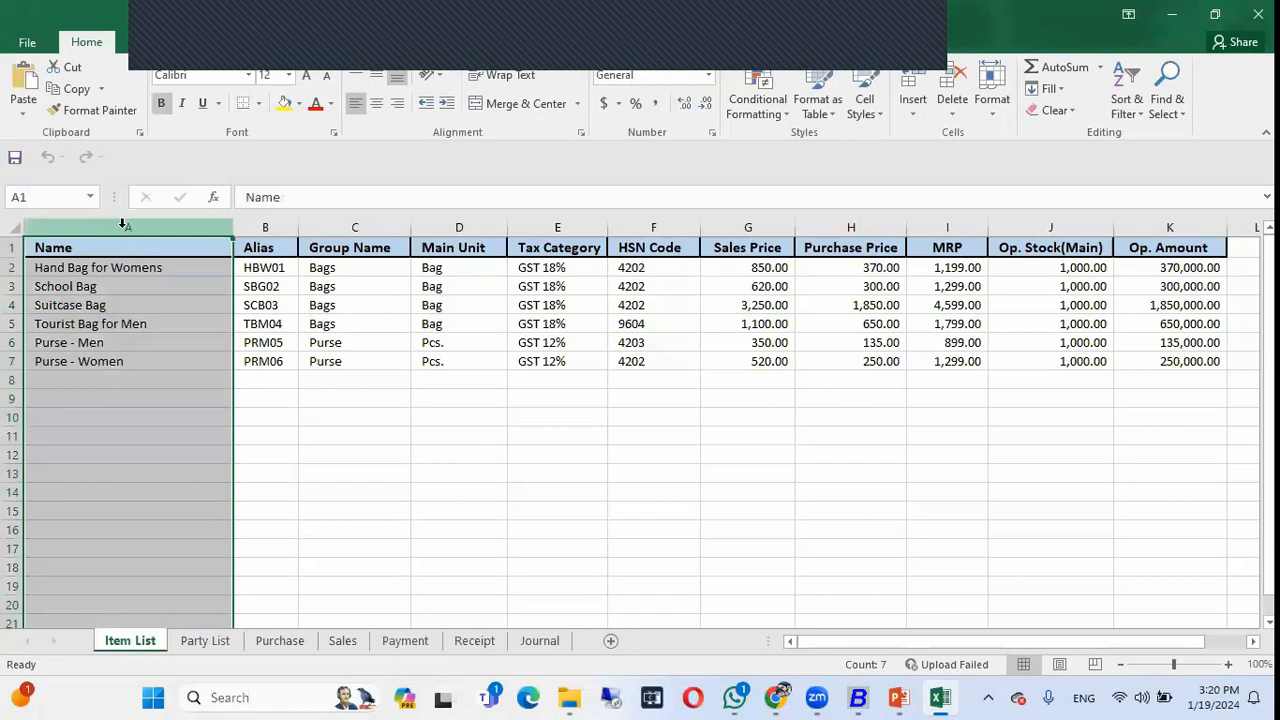
click(124, 224)
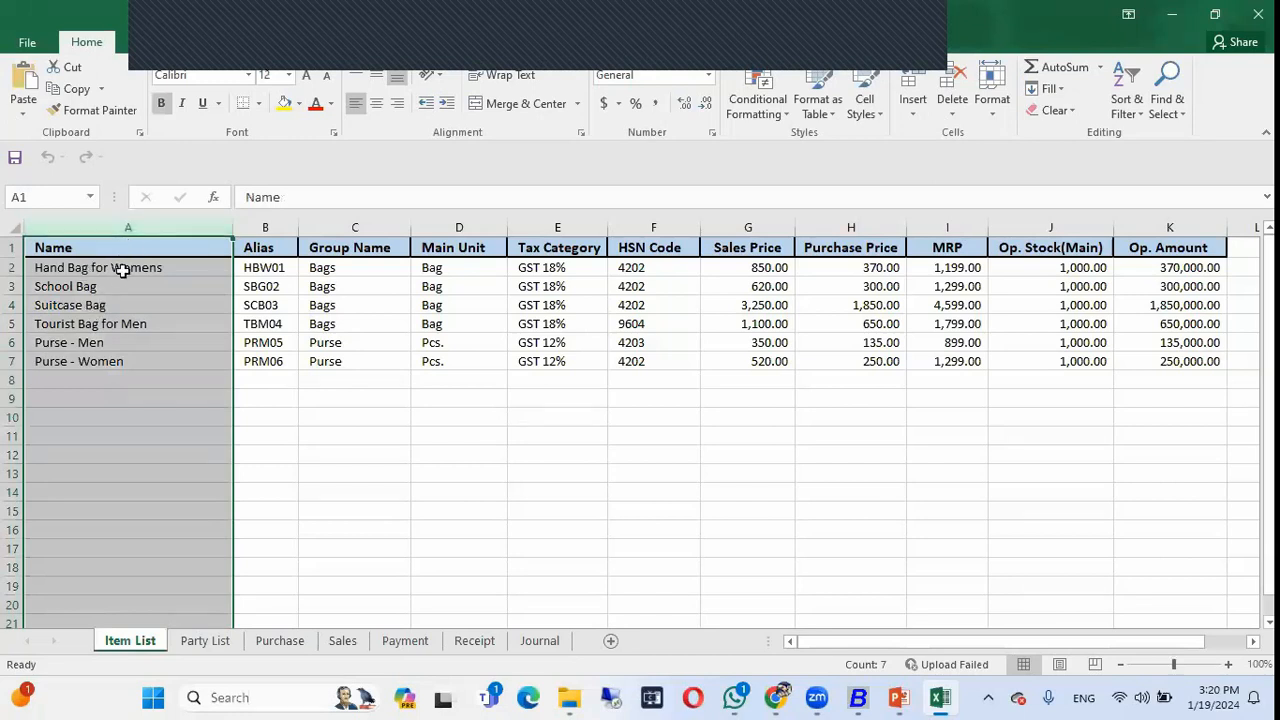
click(121, 269)
key(Down)
key(Down)
key(Down)
key(Down)
key(Down)
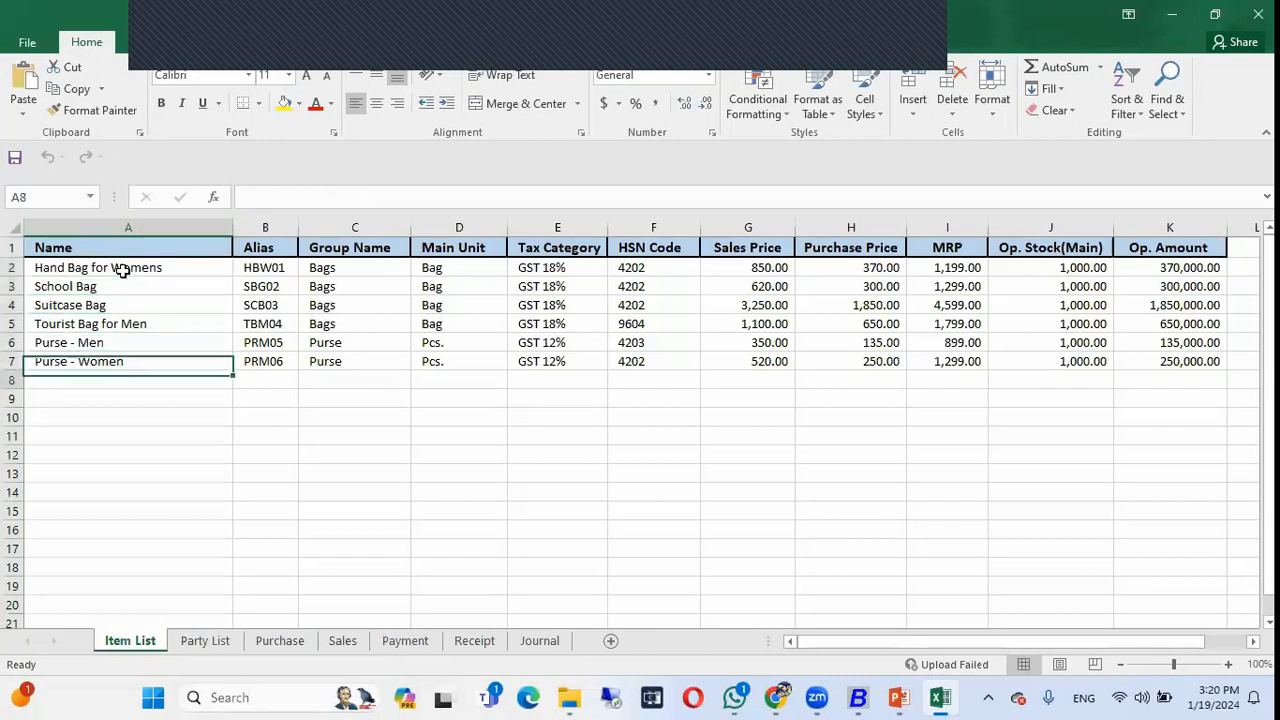
key(Up)
key(Up)
key(Up)
key(Up)
key(Up)
key(Up)
key(Down)
key(Down)
key(Down)
key(Down)
key(Down)
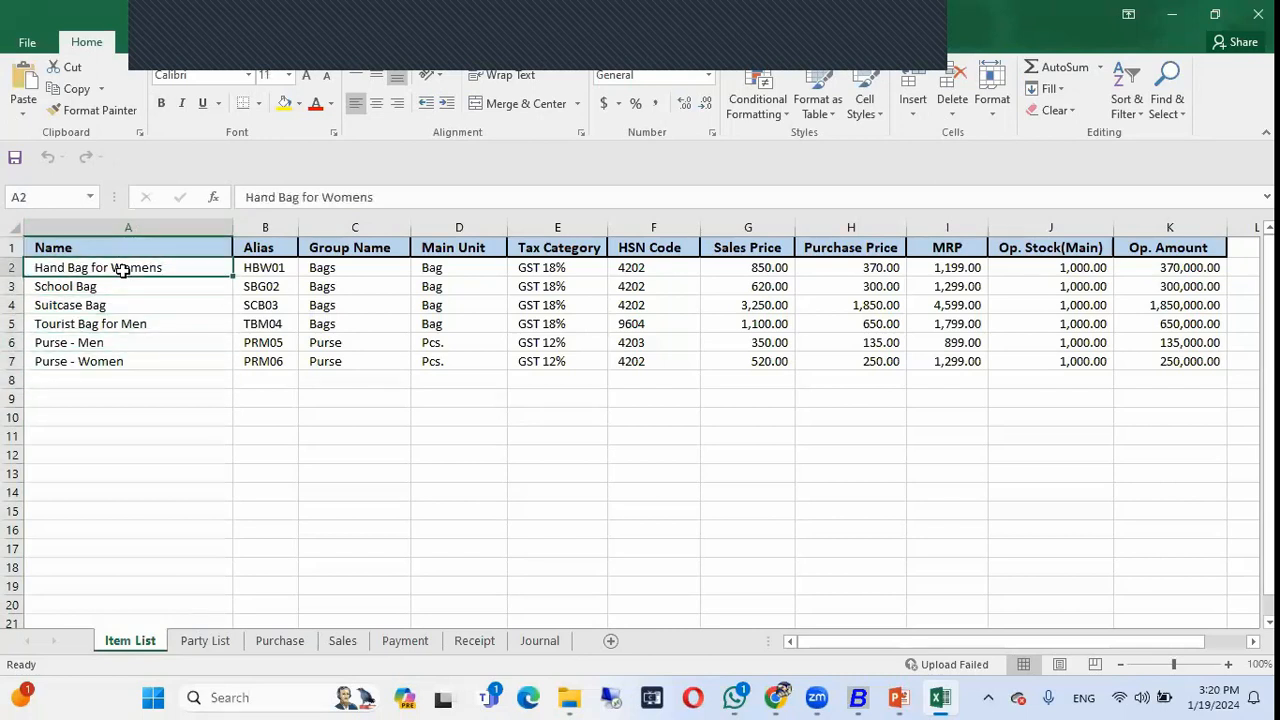
- Examine the Item List's Alias, Group Name, Main Unit, Tax Category and HSN Code columns
key(Down)
key(Right)
key(Right)
key(Up)
key(Up)
key(Left)
key(Up)
key(Up)
key(Up)
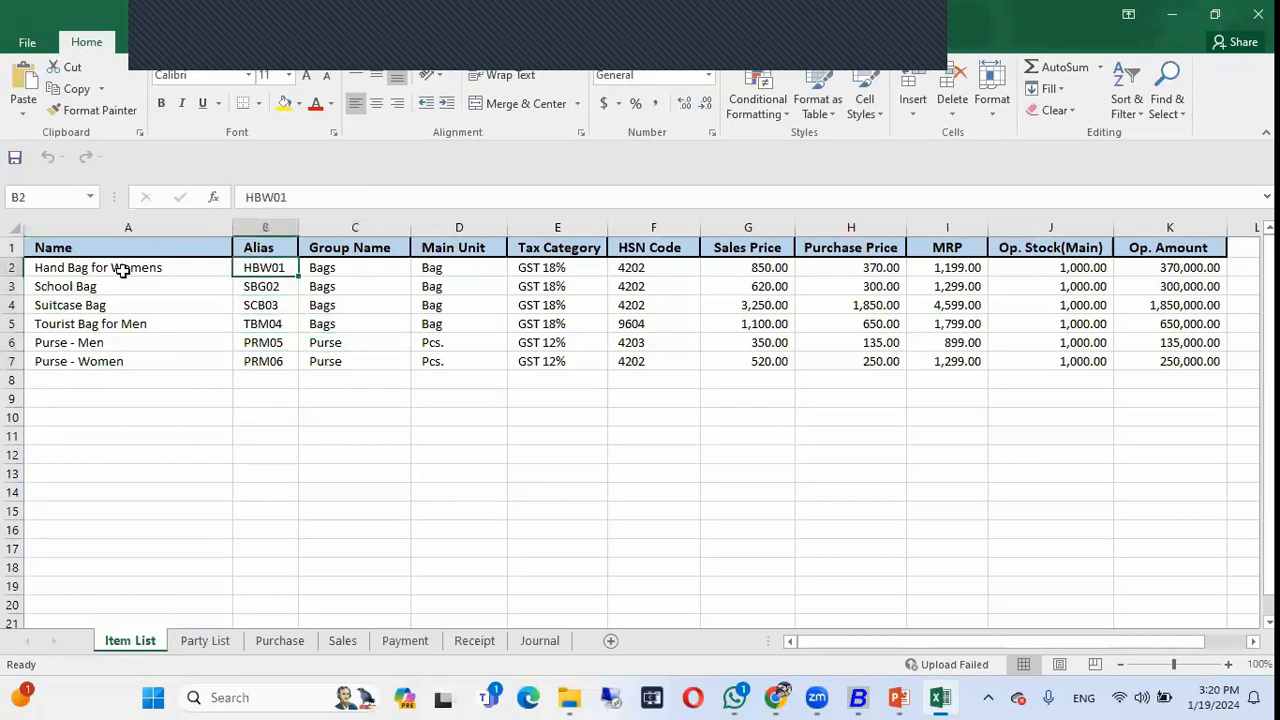
key(Right)
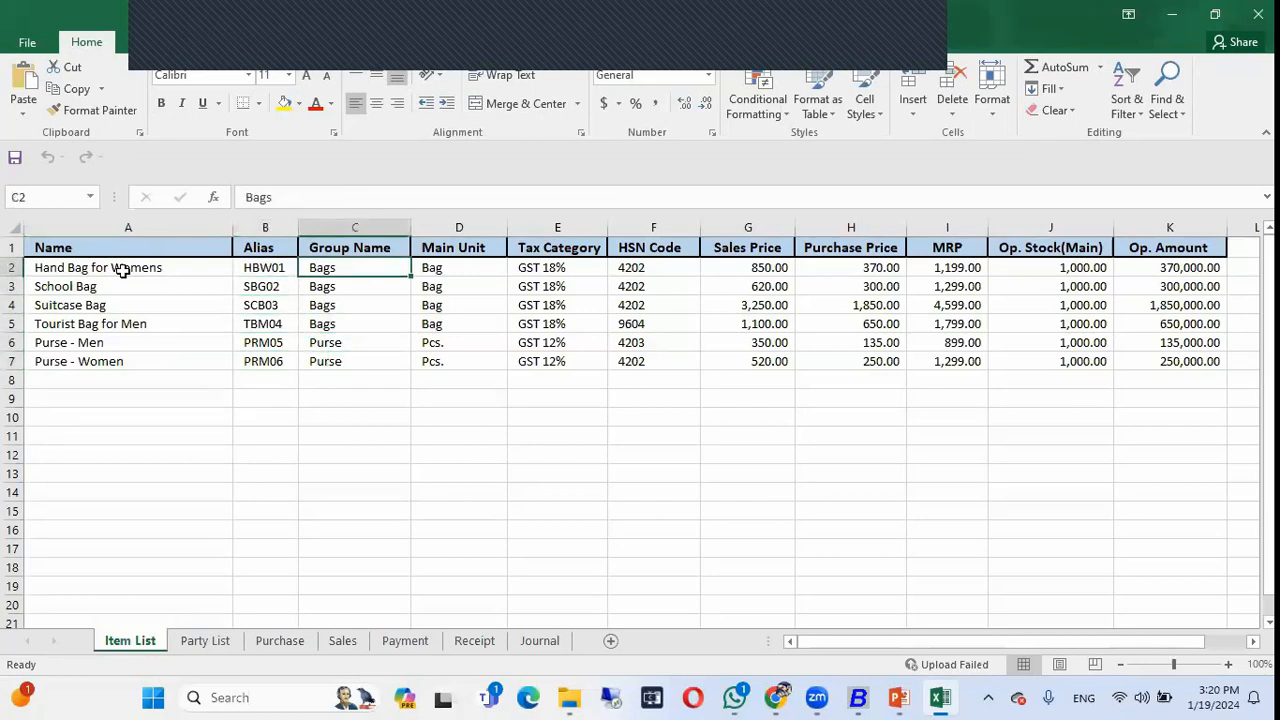
key(Right)
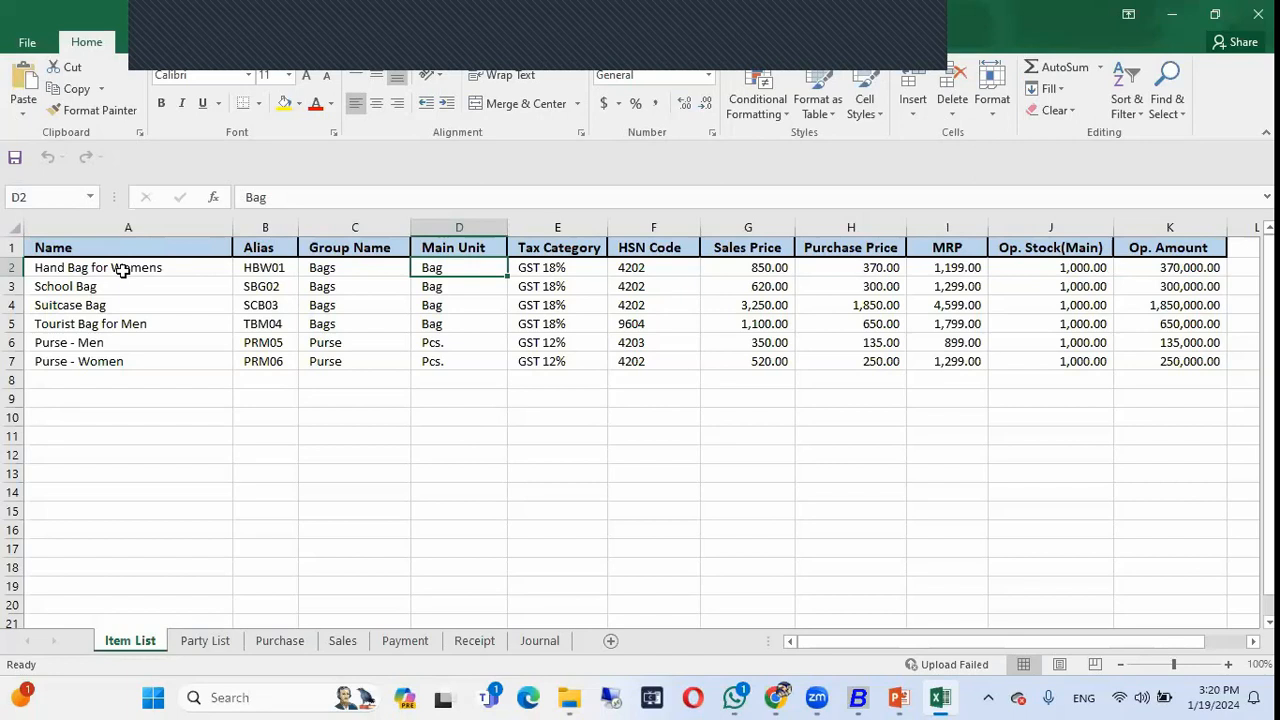
key(Right)
key(Right)
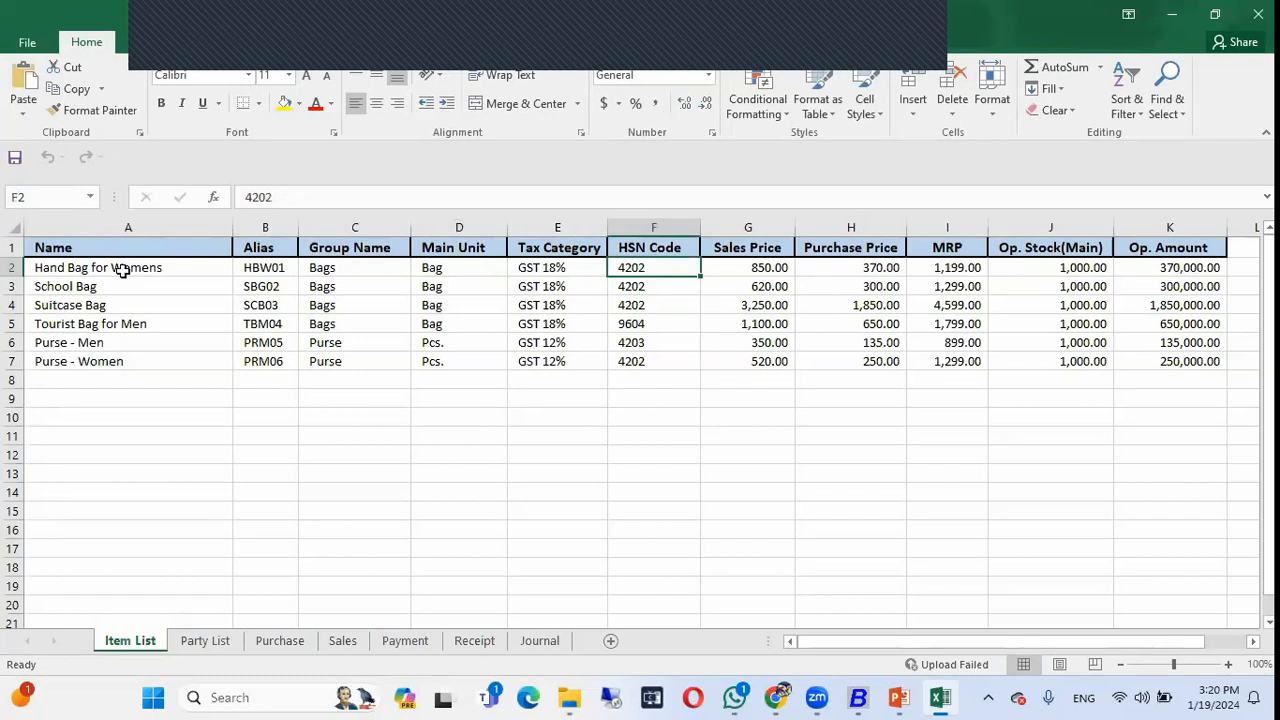
key(alt+Tab)
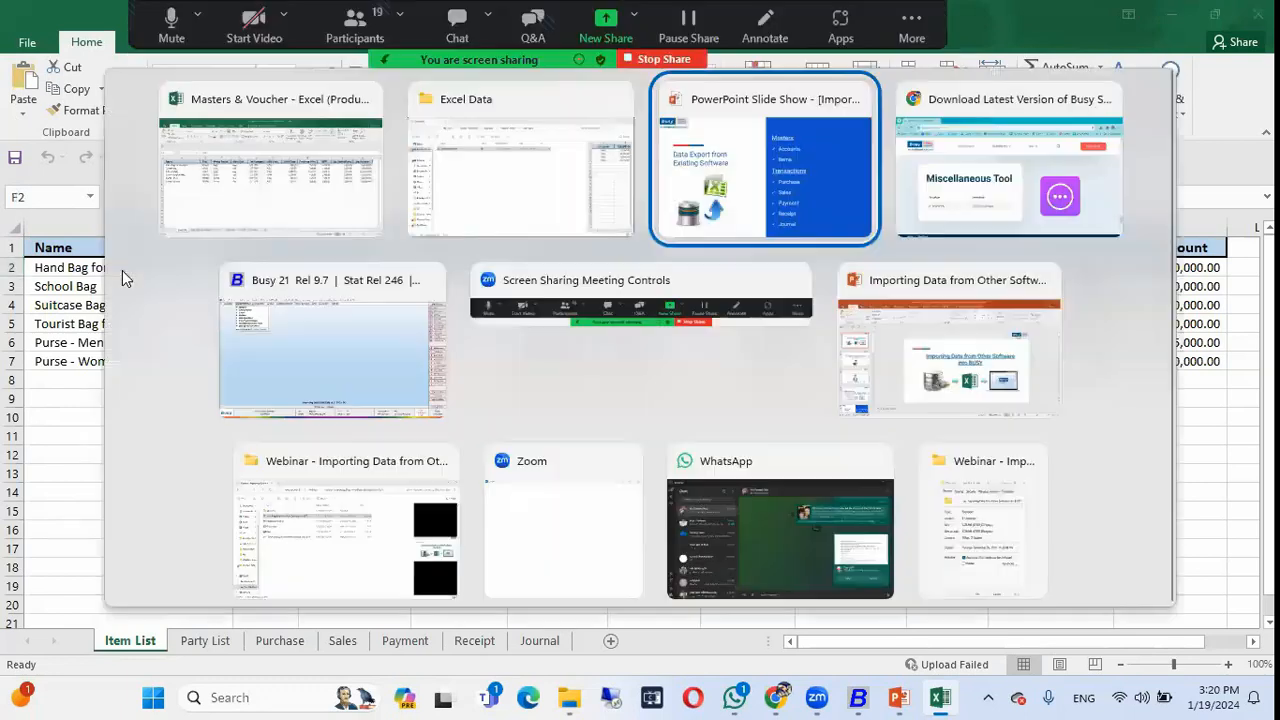
key(alt+Tab)
key(alt+Tab)
key(alt+shift+Tab)
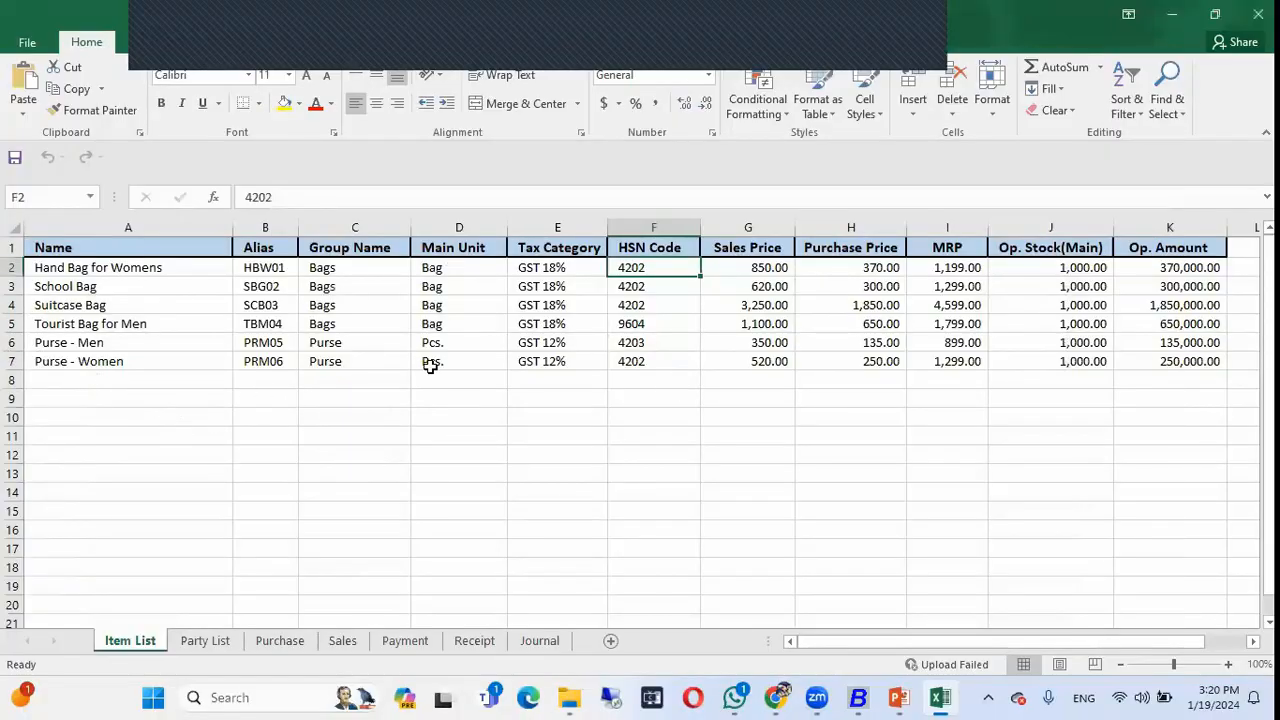
- Switch to Busy, close the Importing Data from Tally company and open the Importing Data from Other Software company
click(858, 697)
key(Escape)
key(Escape)
key(Left)
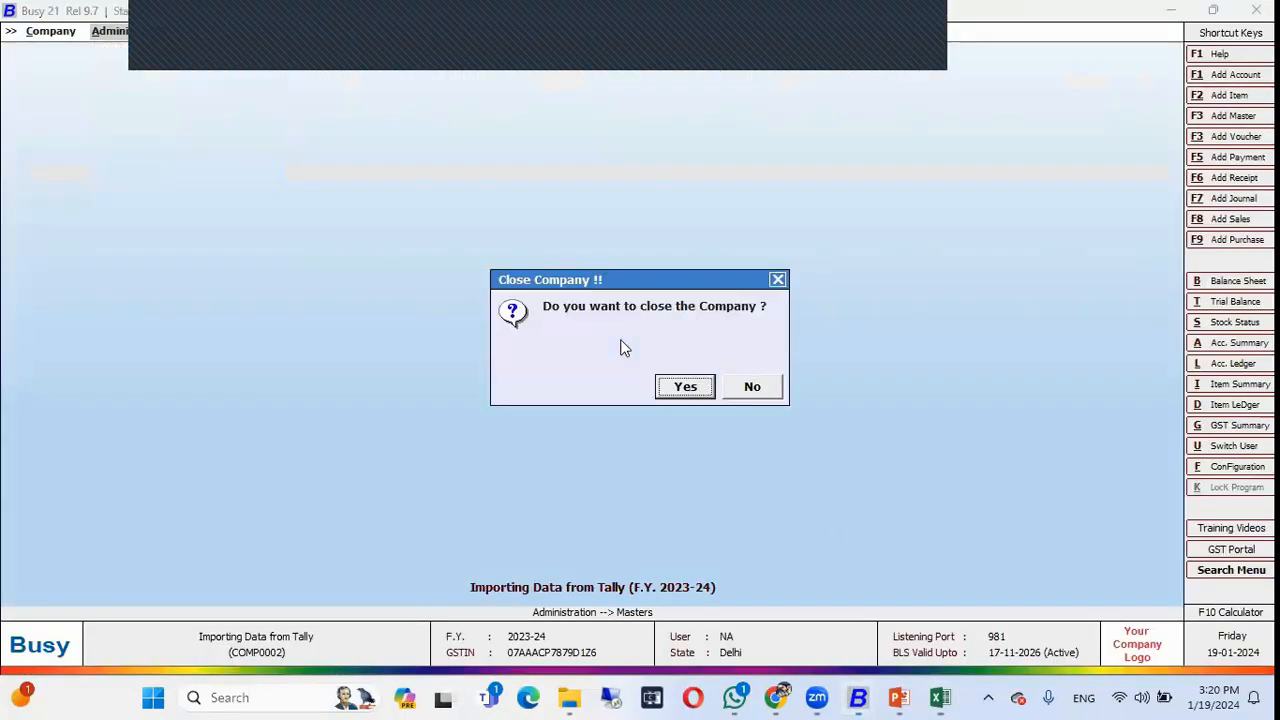
key(Return)
key(Return)
key(Return)
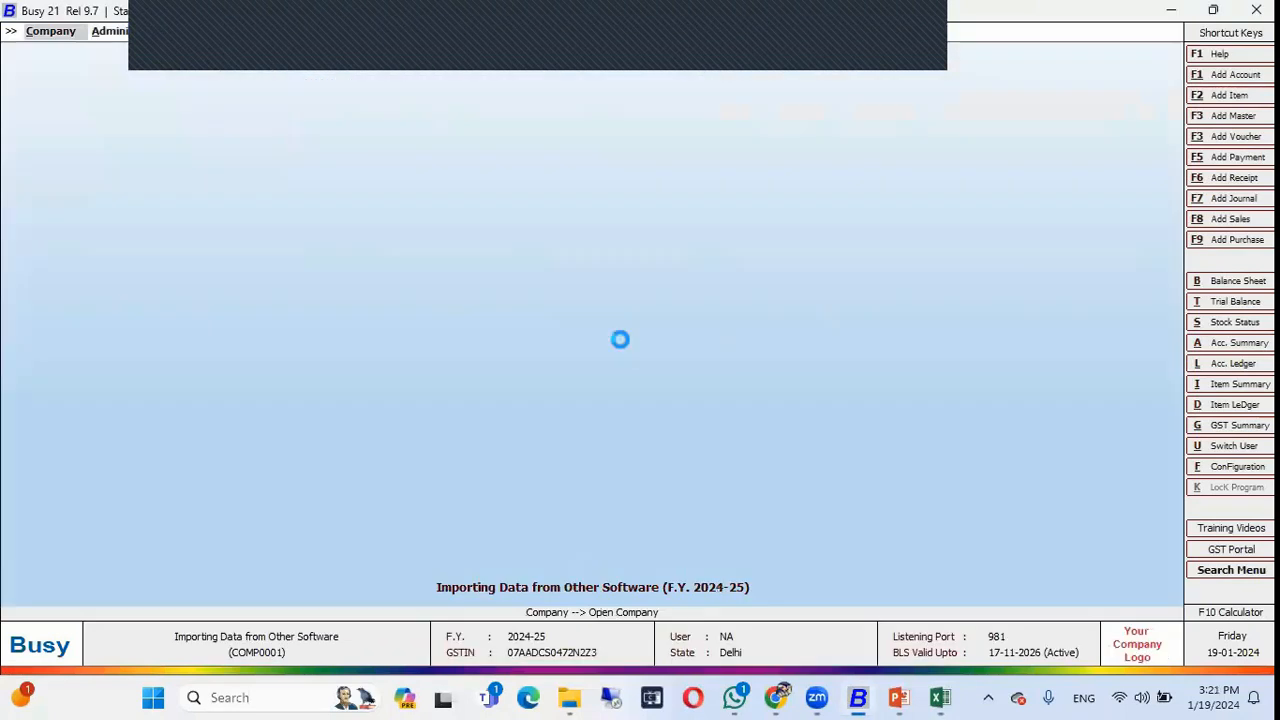
- Check the company's list of masters with its Name, Alias and Under Group columns for existing entries
key(Right)
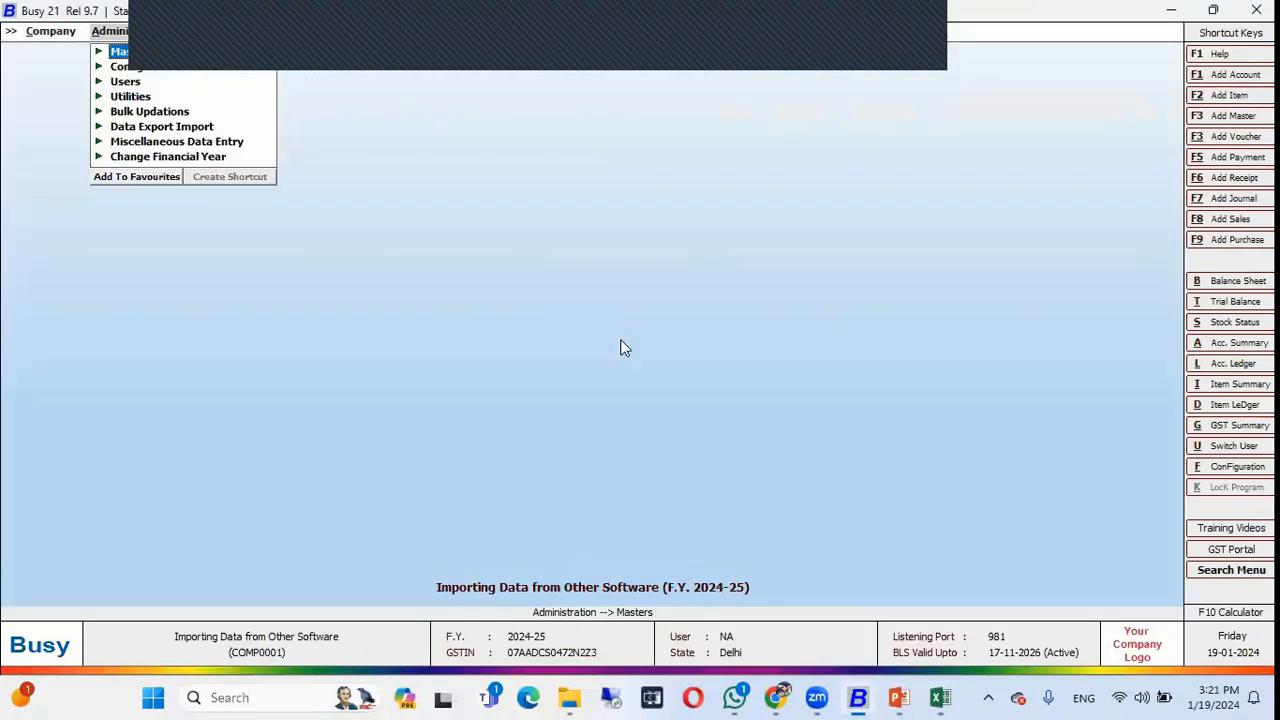
key(Down)
key(Down)
key(Down)
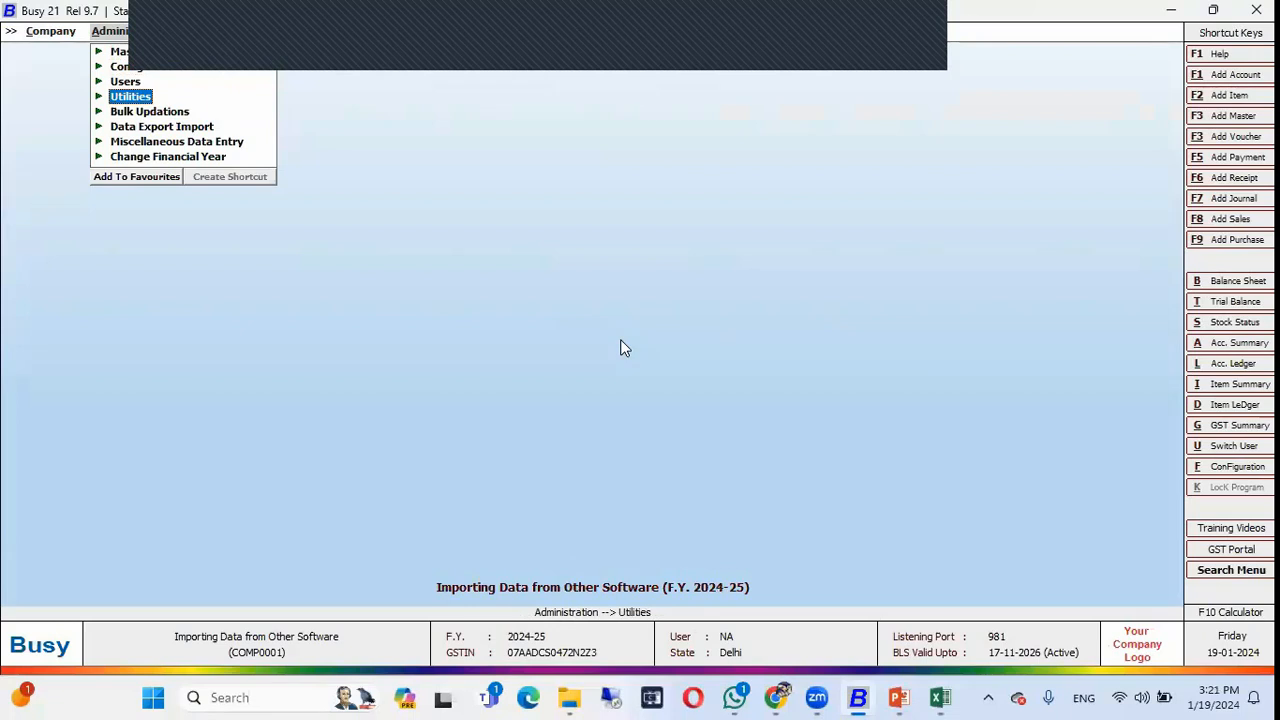
key(Right)
key(Down)
key(Down)
key(Down)
key(Down)
key(Down)
key(Down)
key(Down)
key(Down)
key(Down)
key(Down)
key(Down)
key(Down)
key(Right)
key(Down)
key(Up)
key(Return)
key(Down)
key(Down)
key(Down)
key(Down)
key(Up)
key(Return)
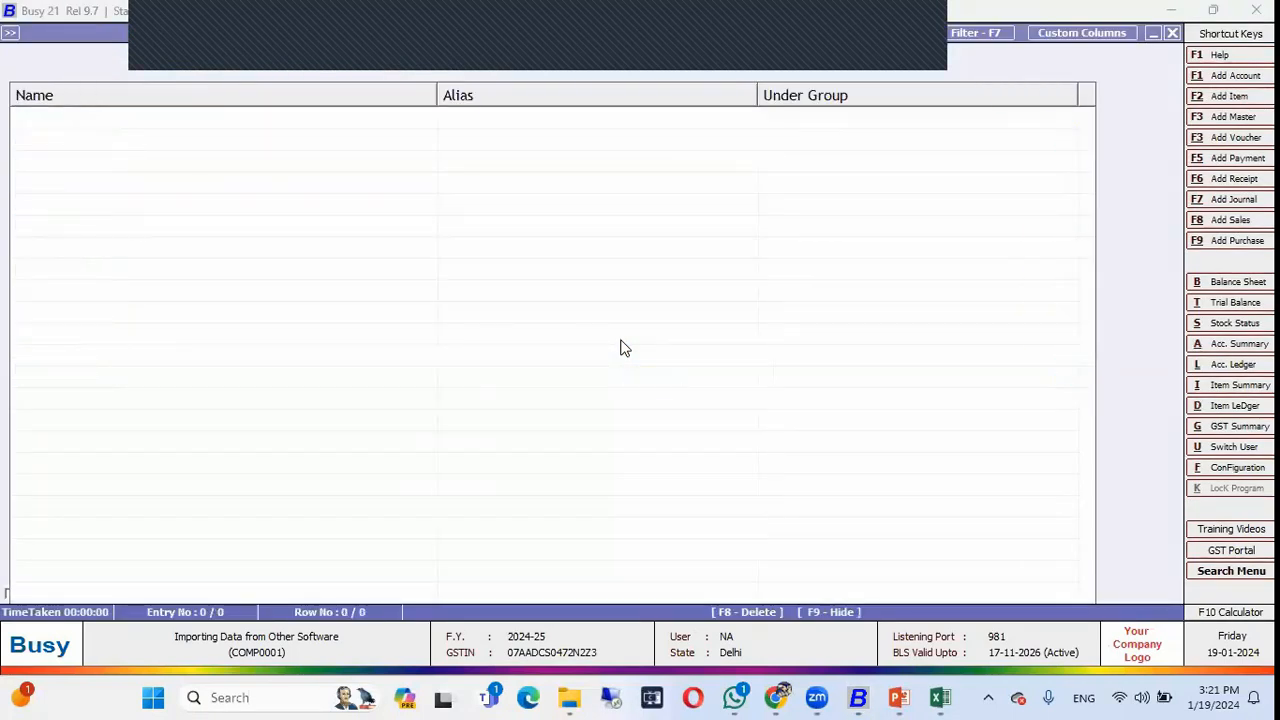
- Close the master list and check the month-wise voucher counts for each voucher type
key(Escape)
key(Escape)
key(Down)
key(Return)
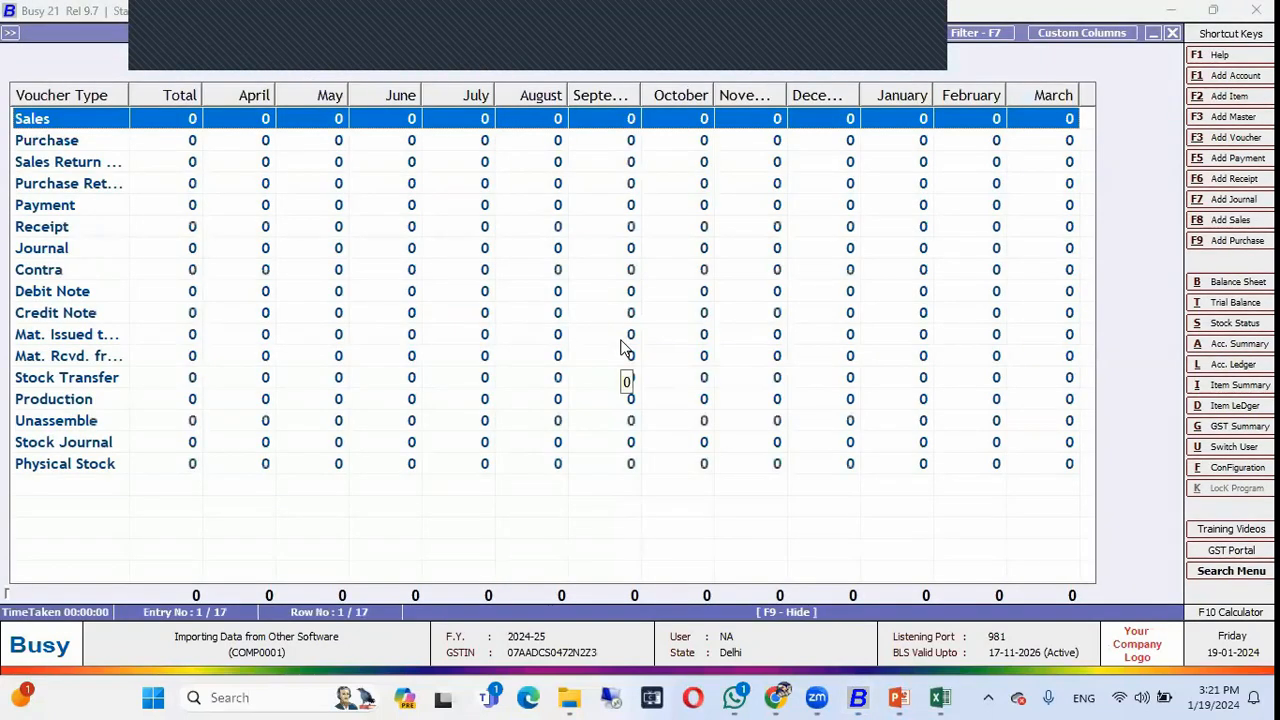
key(Escape)
key(Escape)
- Open the form for importing item masters from MS Excel in the Administration data import options
key(Left)
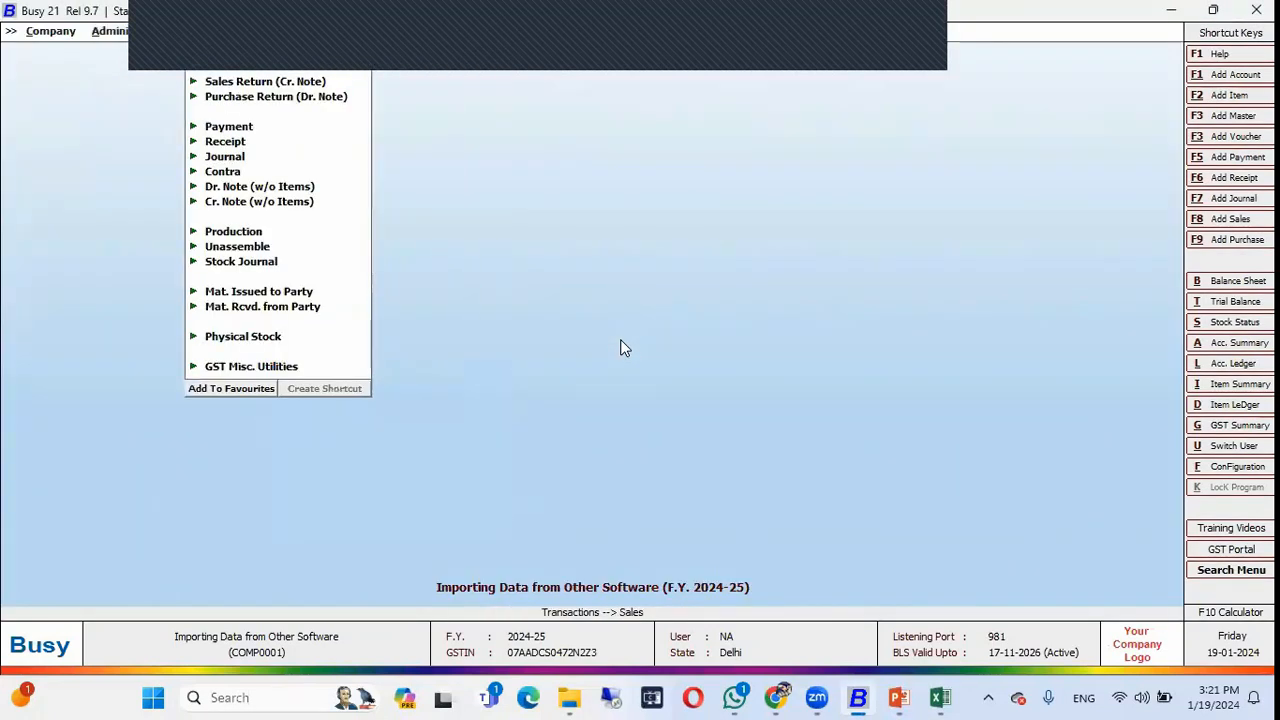
key(Left)
key(Down)
key(Down)
key(Down)
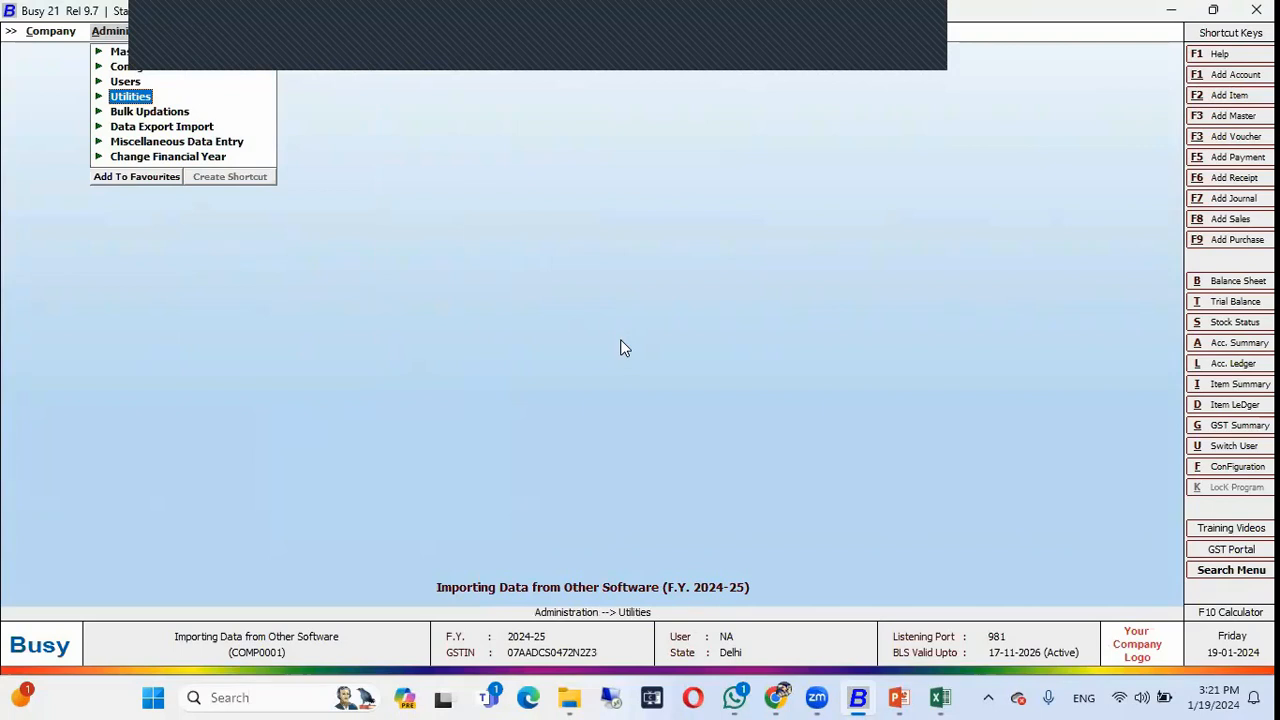
key(Down)
key(Down)
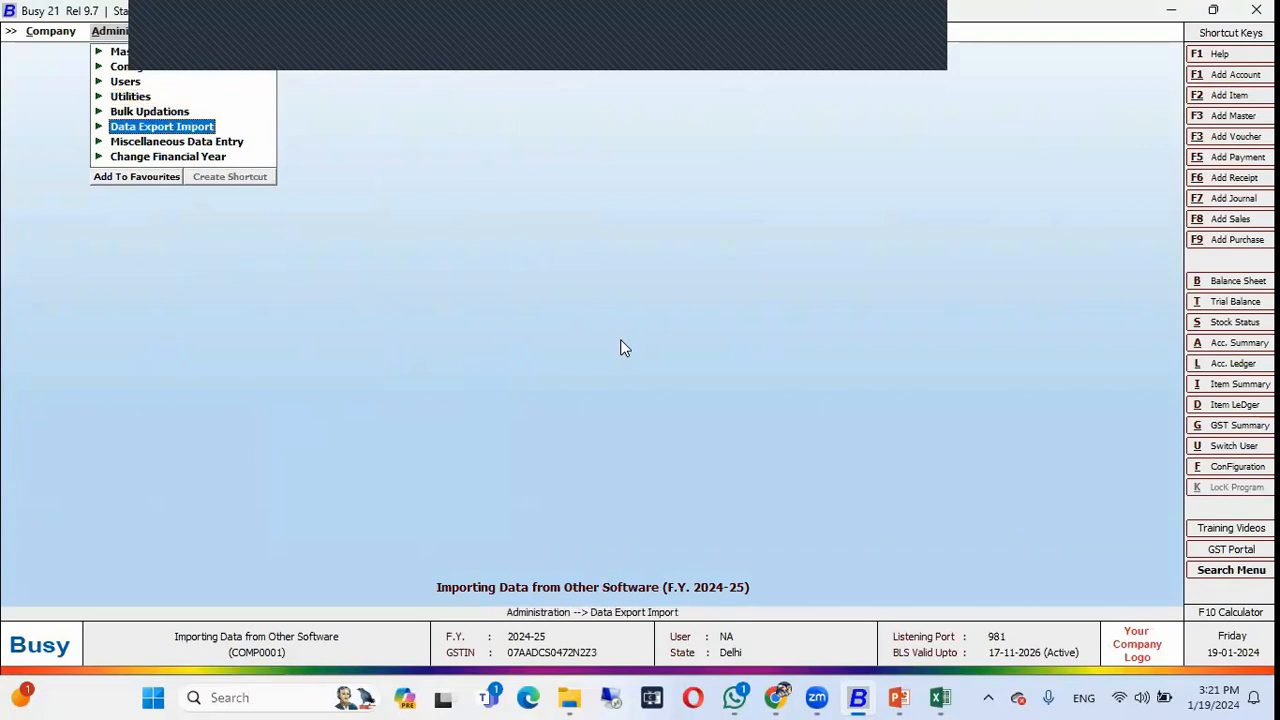
key(Return)
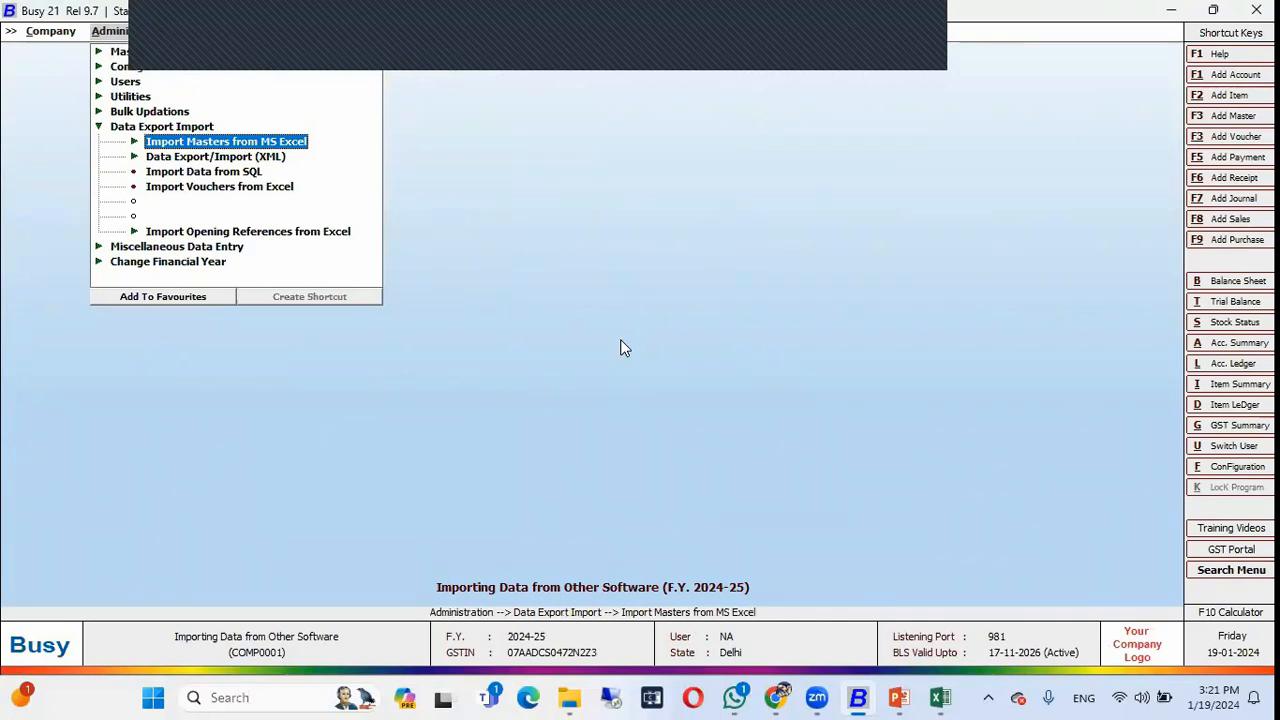
key(Return)
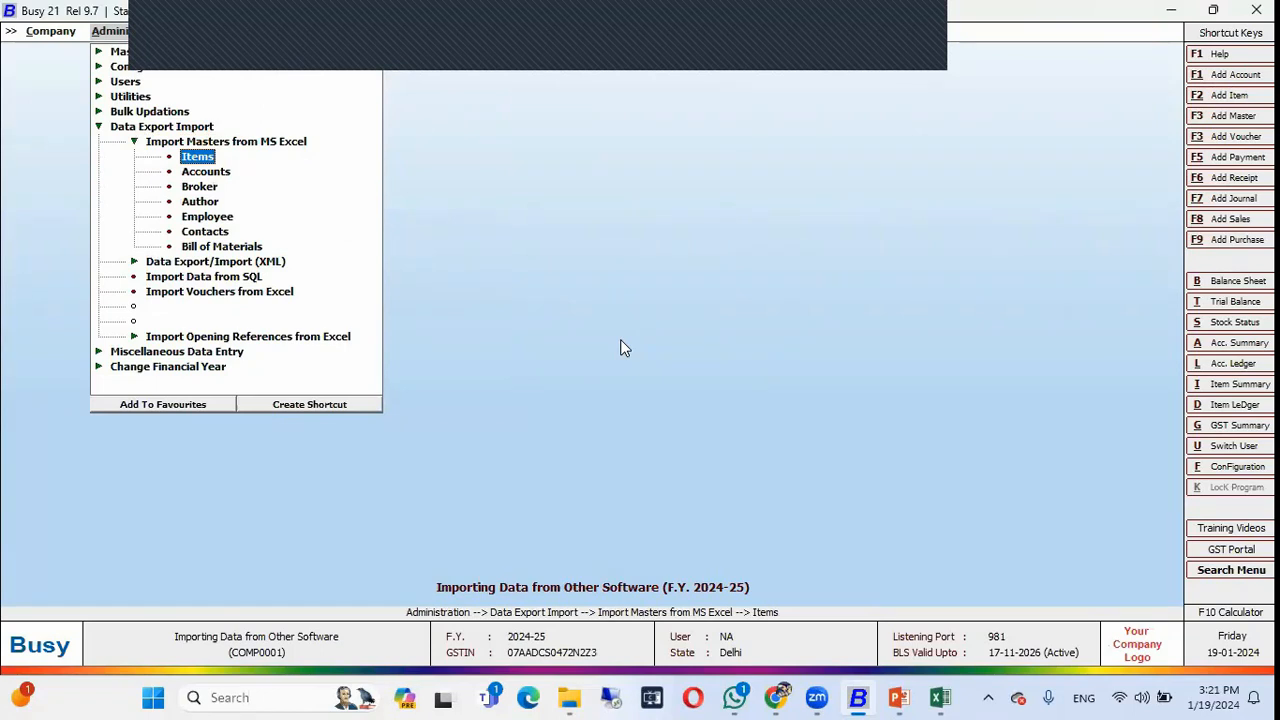
key(Return)
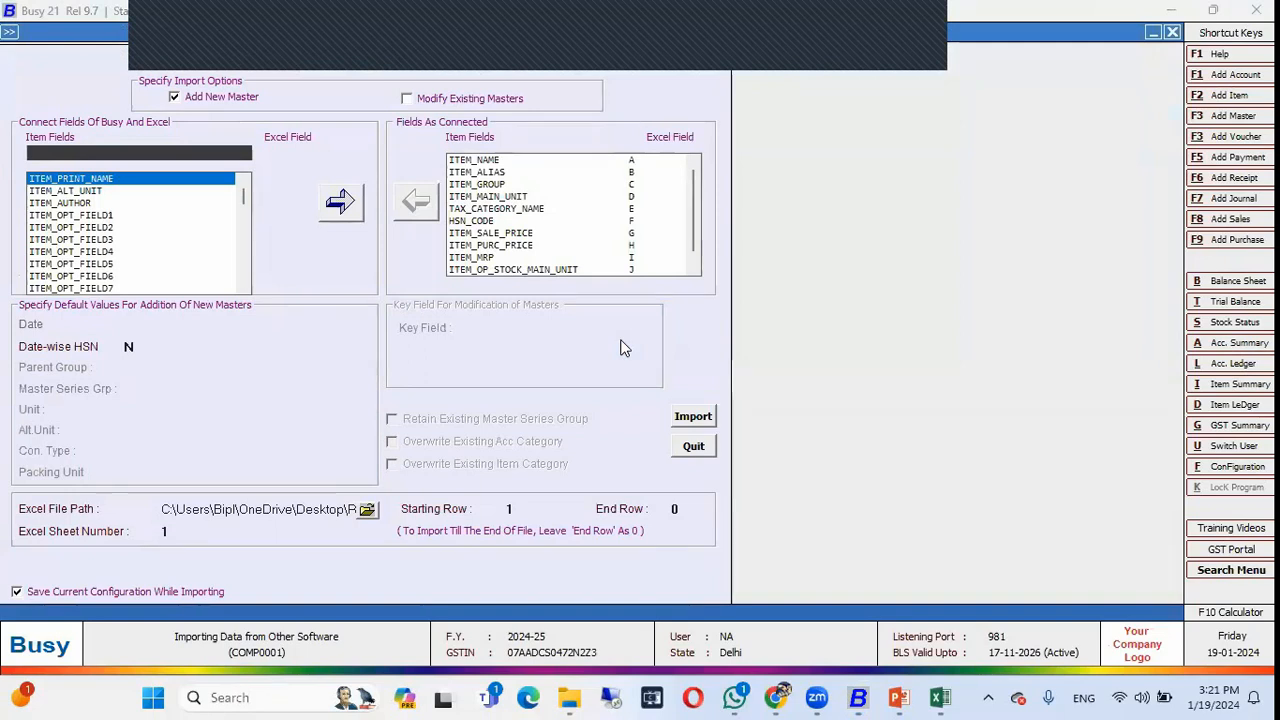
- Examine how Busy item fields connect to Excel columns, choosing ITEM_PRINT_NAME with column L without connecting them
click(490, 160)
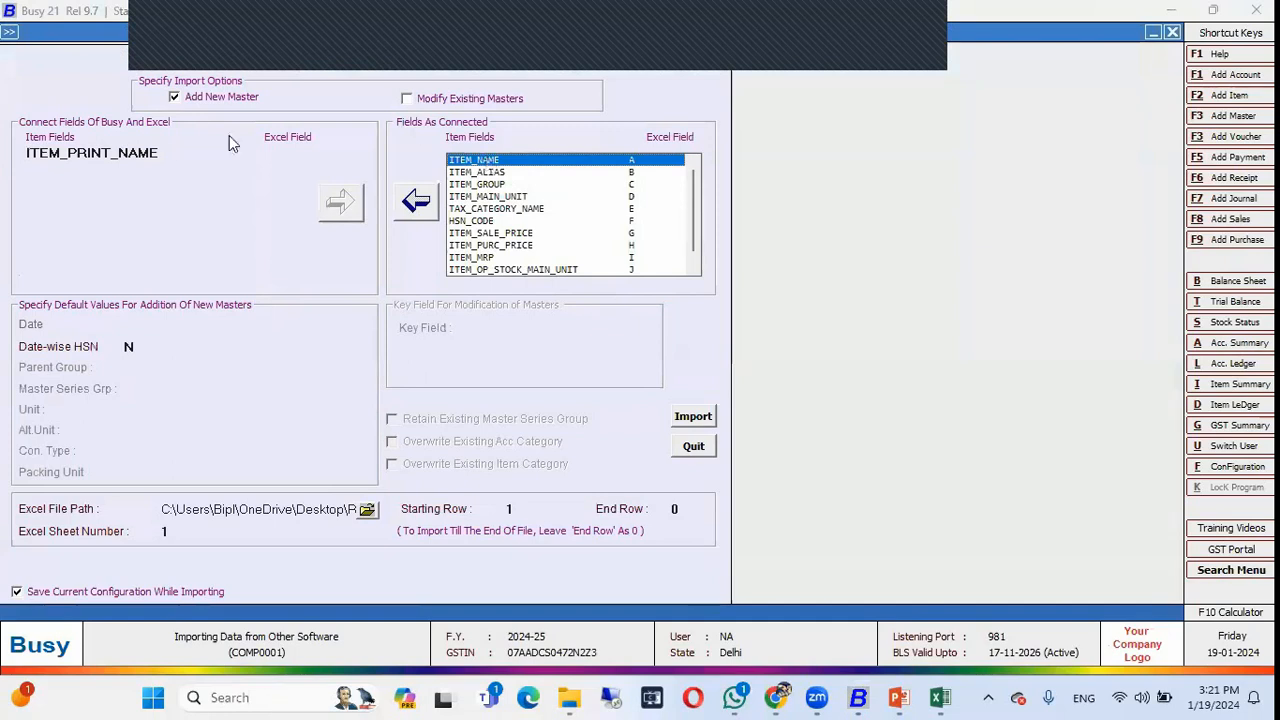
click(160, 152)
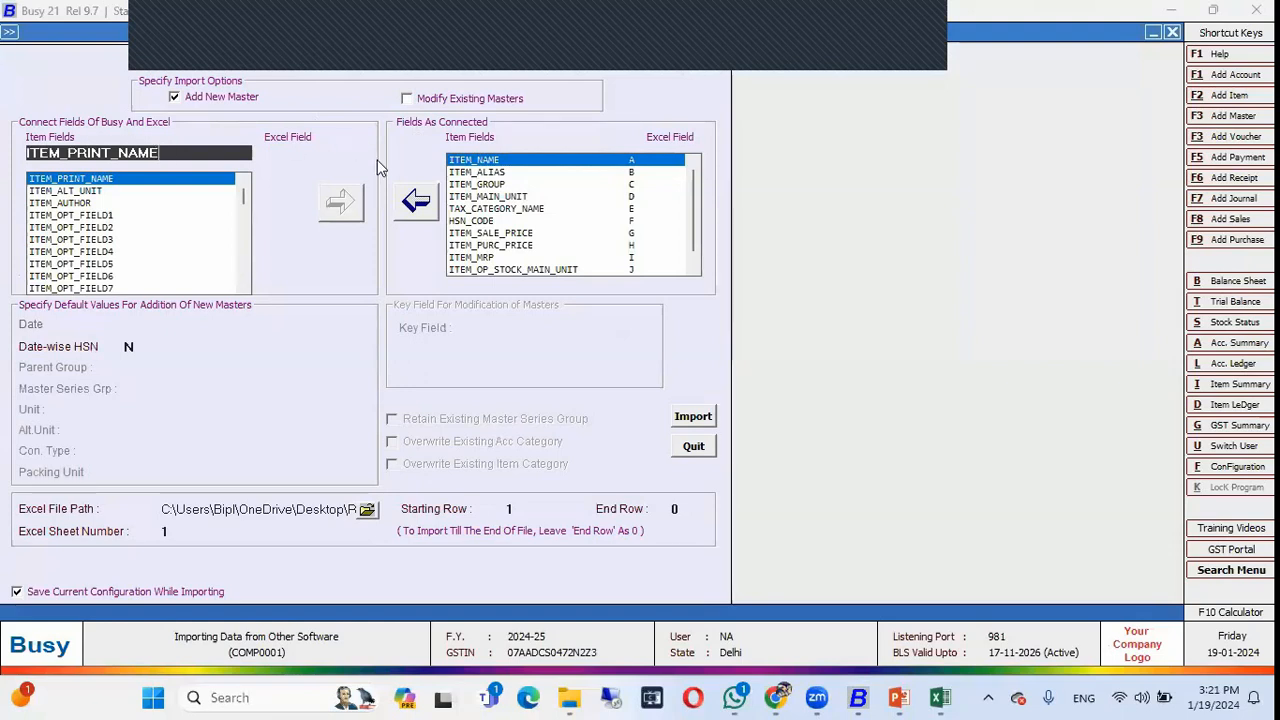
click(287, 148)
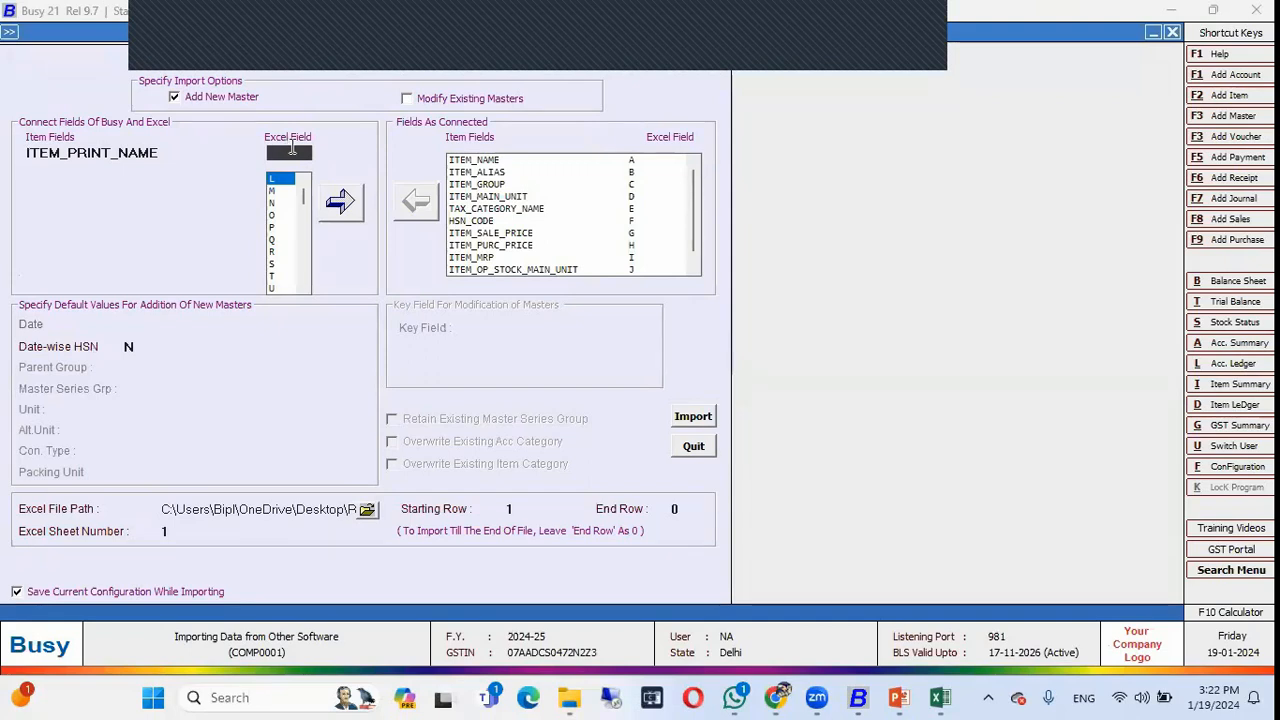
click(472, 161)
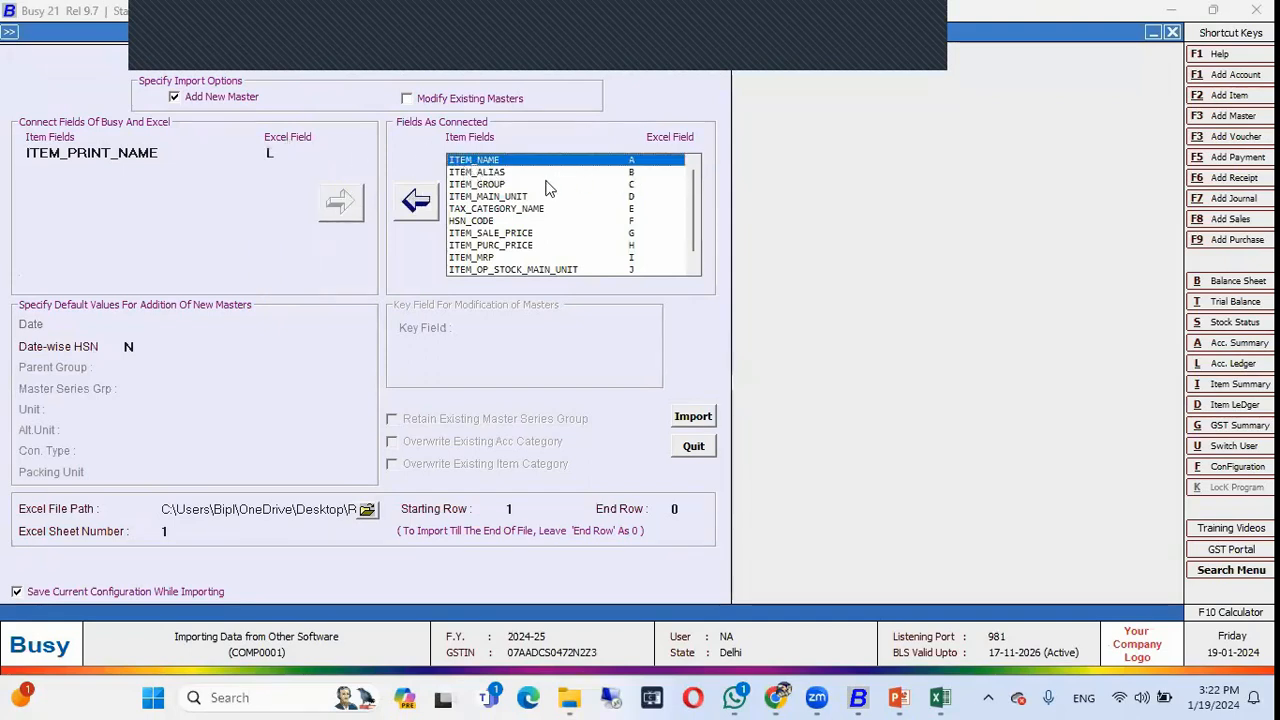
click(496, 173)
- Switch to the Excel workbook and match the Item List's Name, Alias and Group Name columns to letters A, B and C
key(alt+Tab)
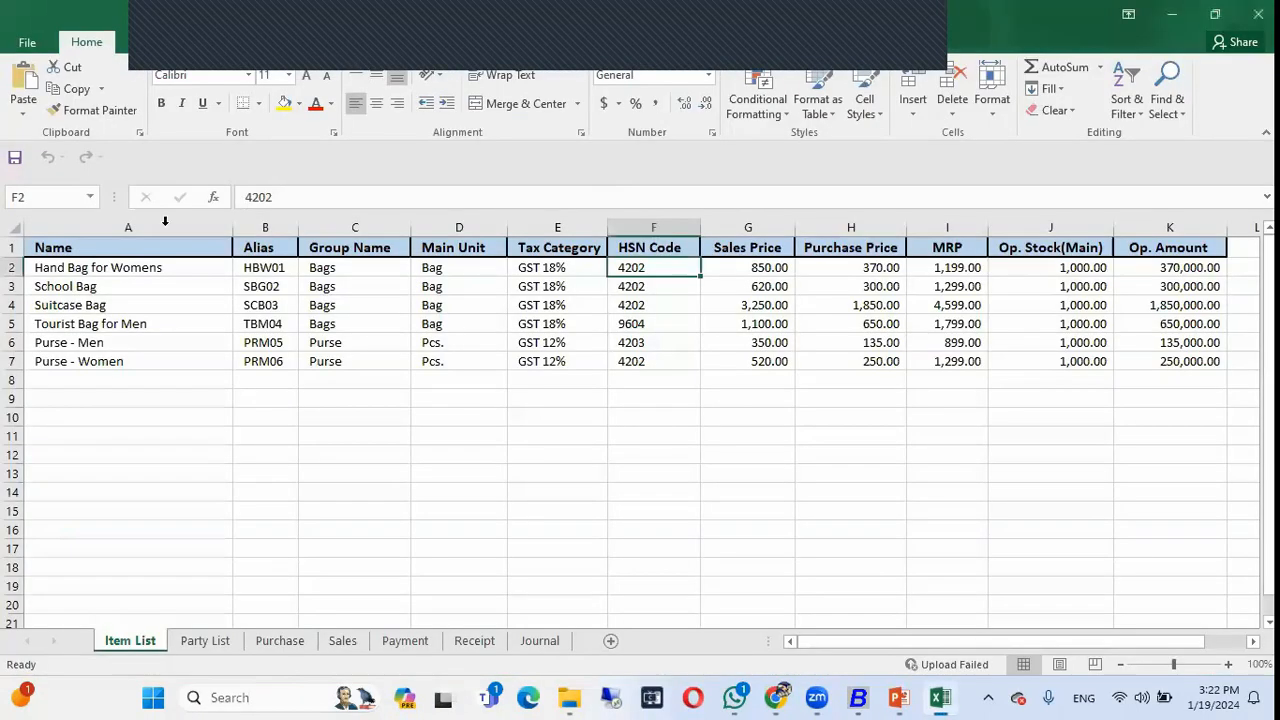
click(120, 228)
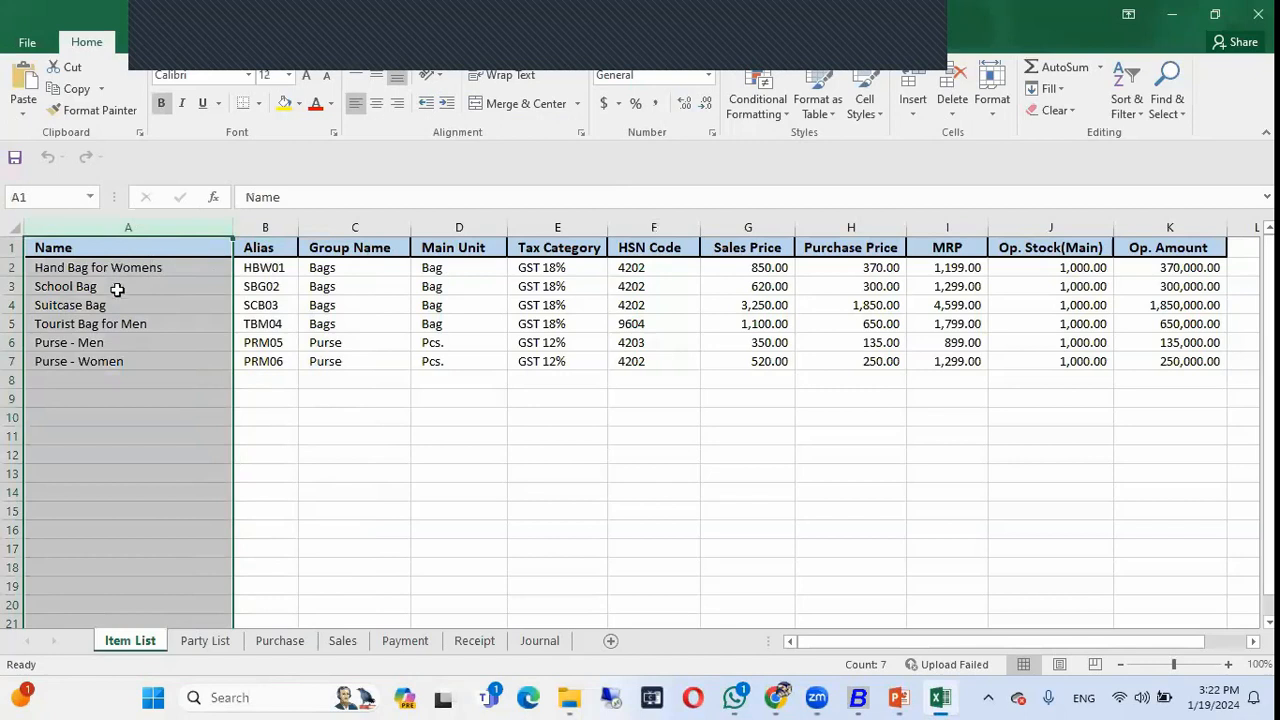
click(118, 267)
key(Down)
key(Down)
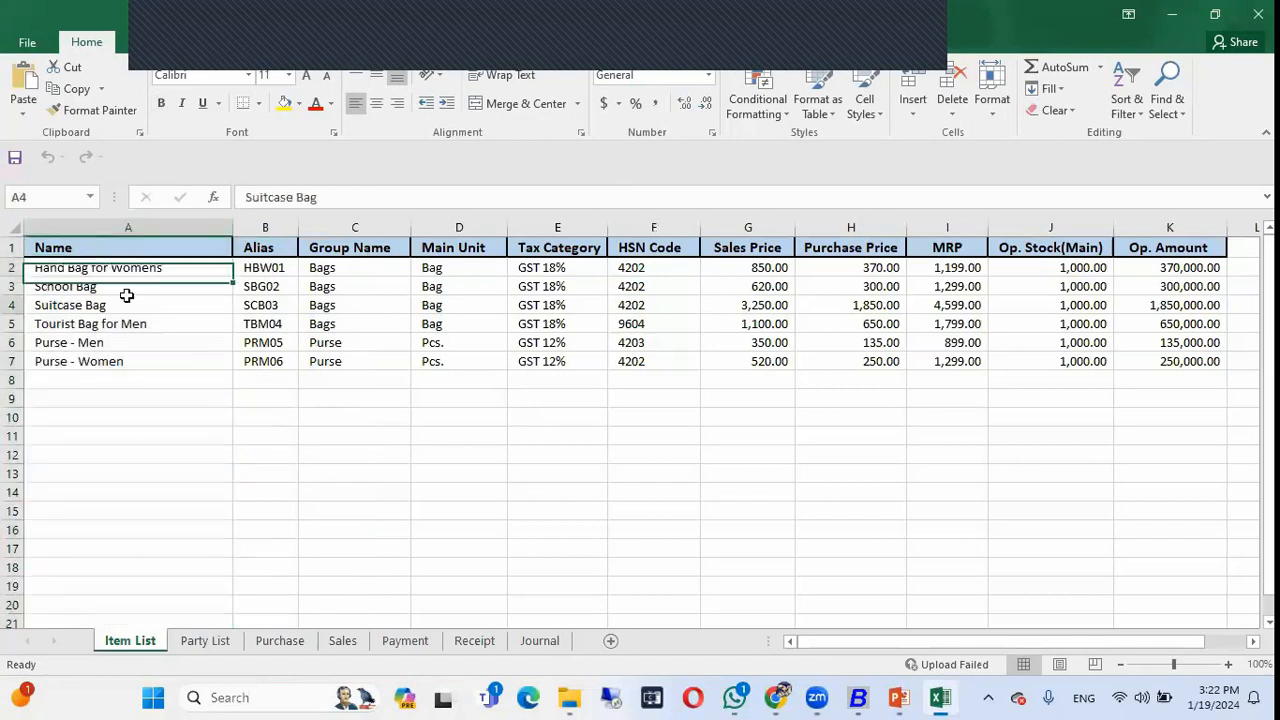
key(Down)
key(Down)
click(268, 224)
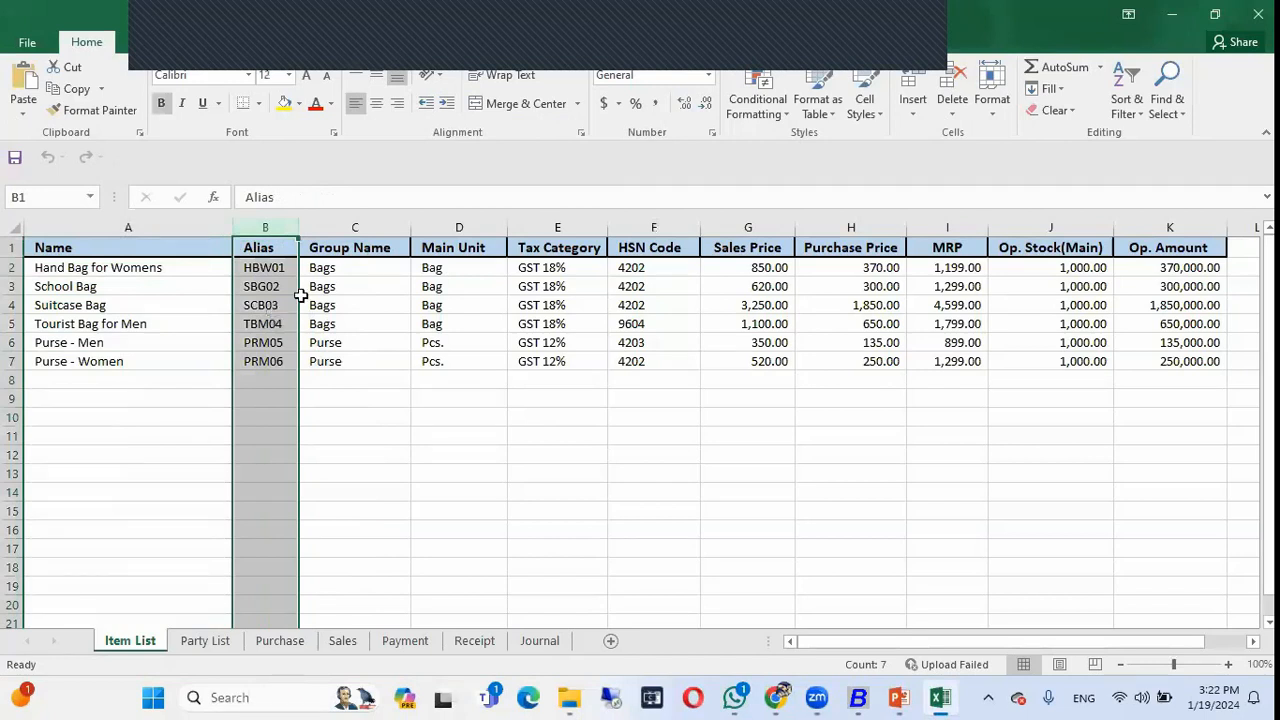
click(350, 229)
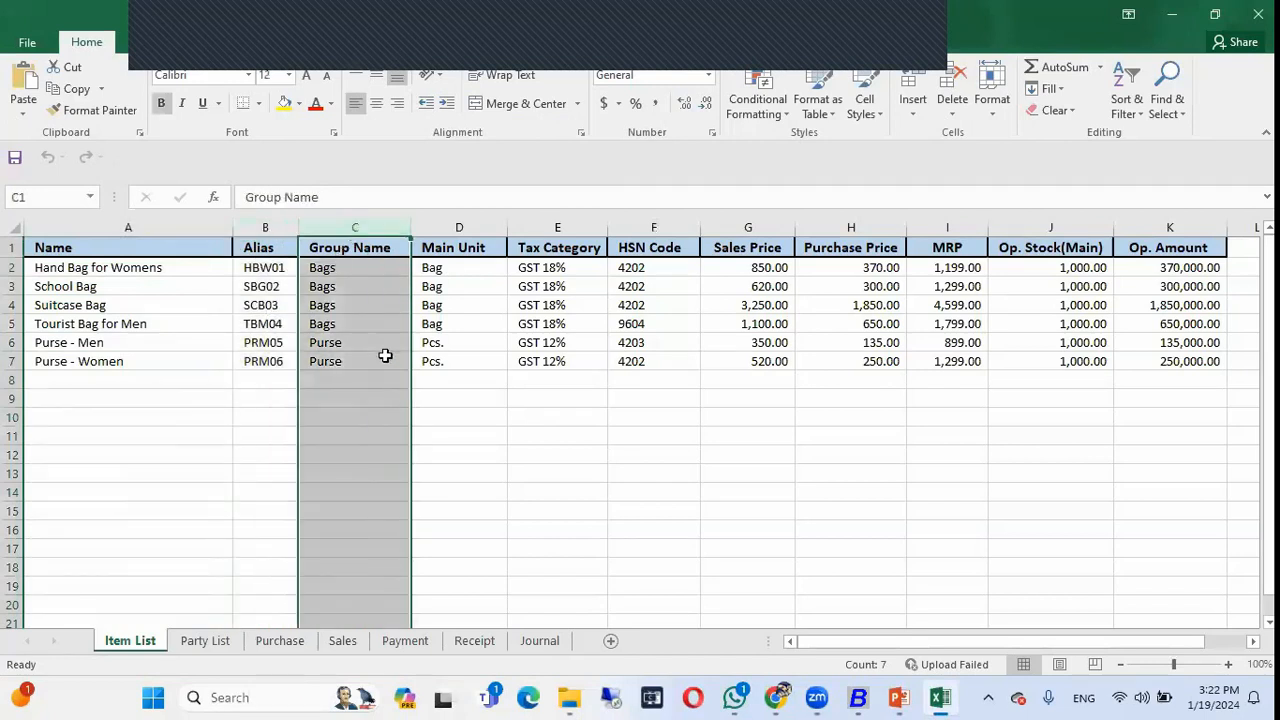
click(113, 229)
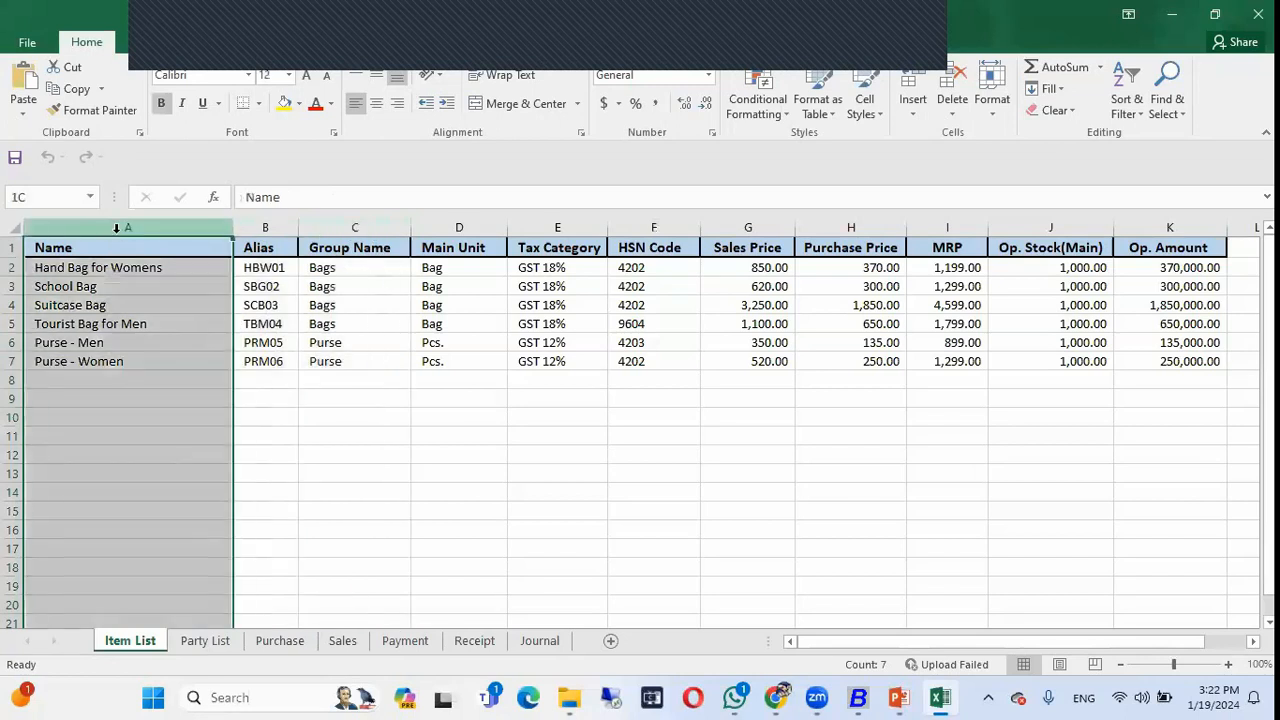
- Switch back to Busy and review the connected ITEM_NAME, ITEM_ALIAS, ITEM_GROUP and ITEM_MAIN_UNIT fields against their Excel column letters
key(alt+Tab)
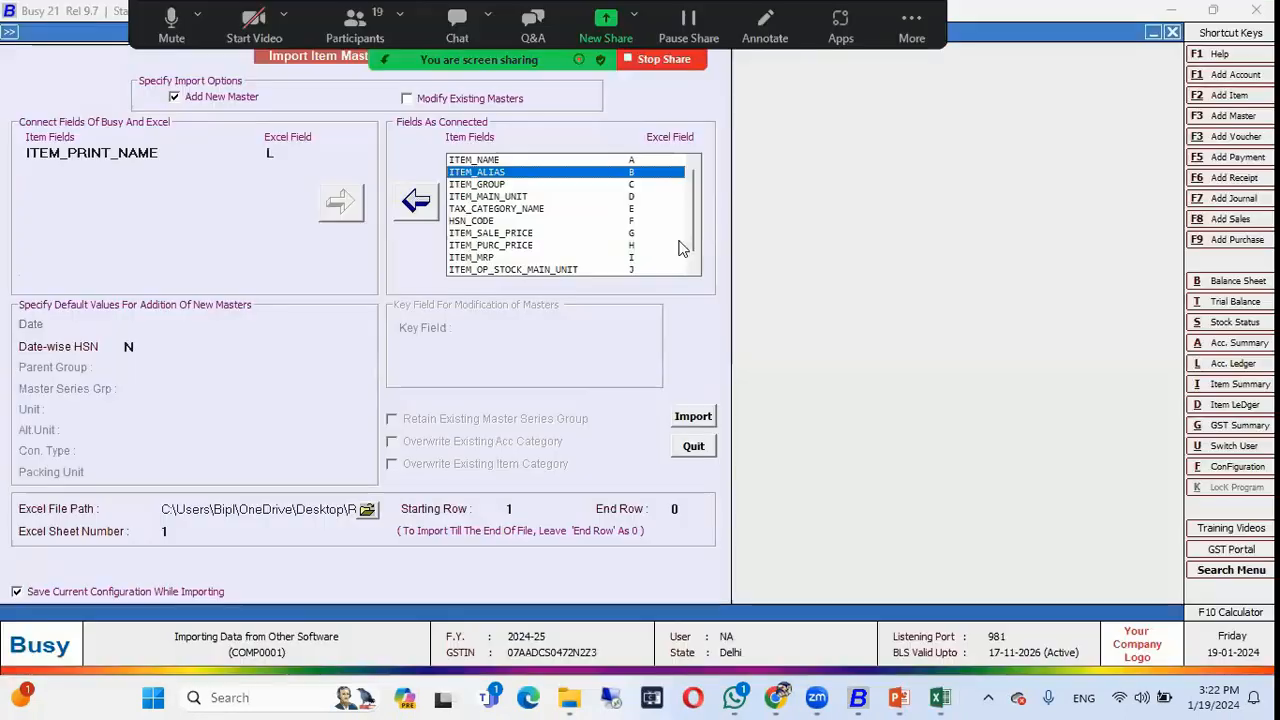
click(490, 161)
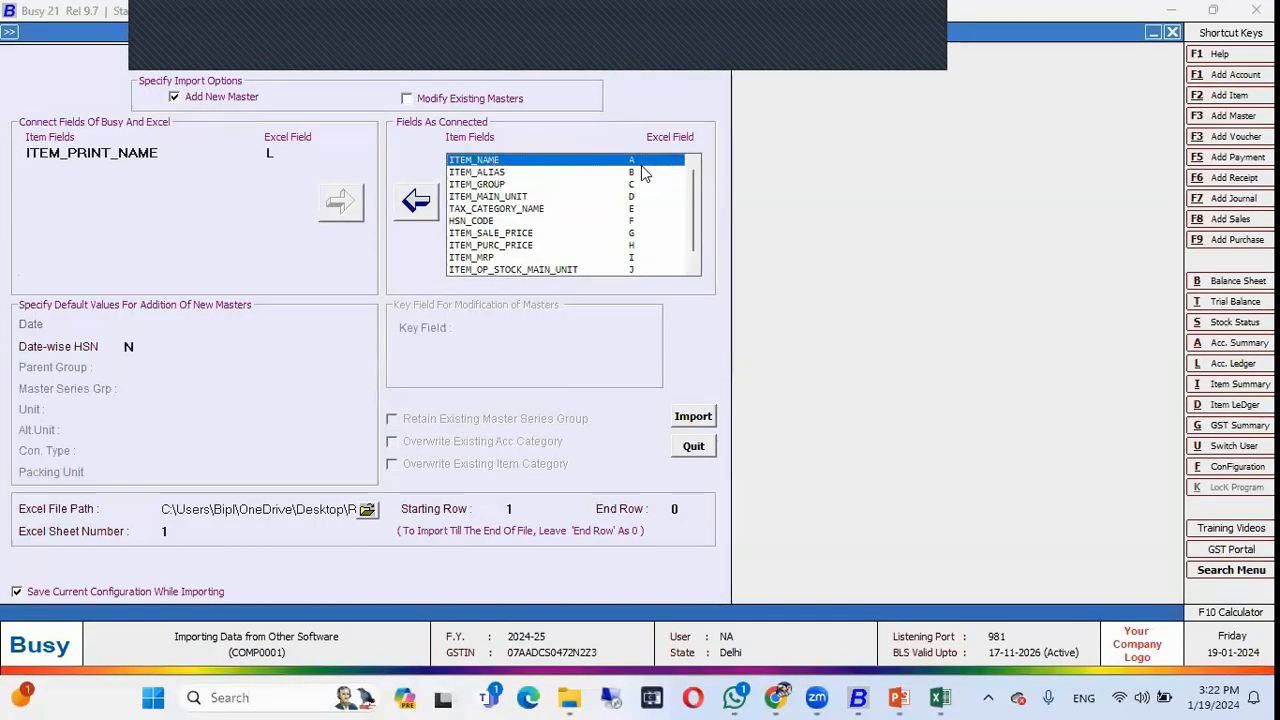
click(516, 186)
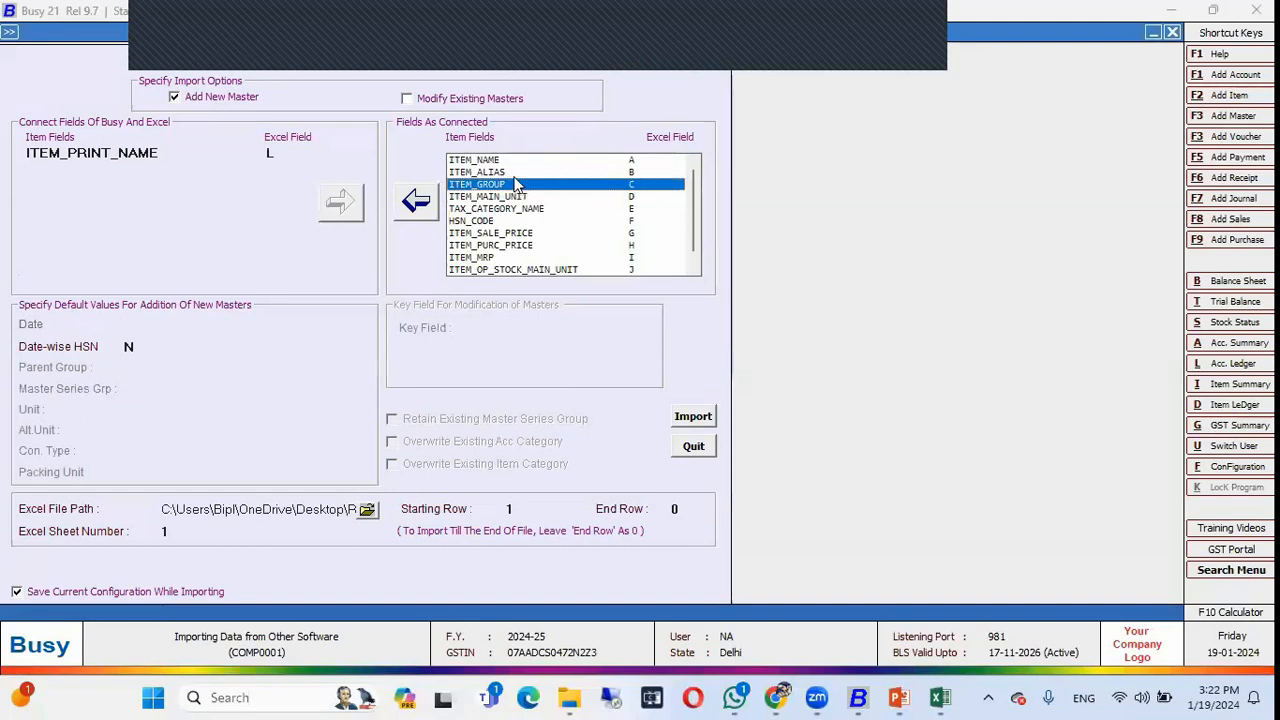
click(519, 173)
click(537, 186)
click(549, 197)
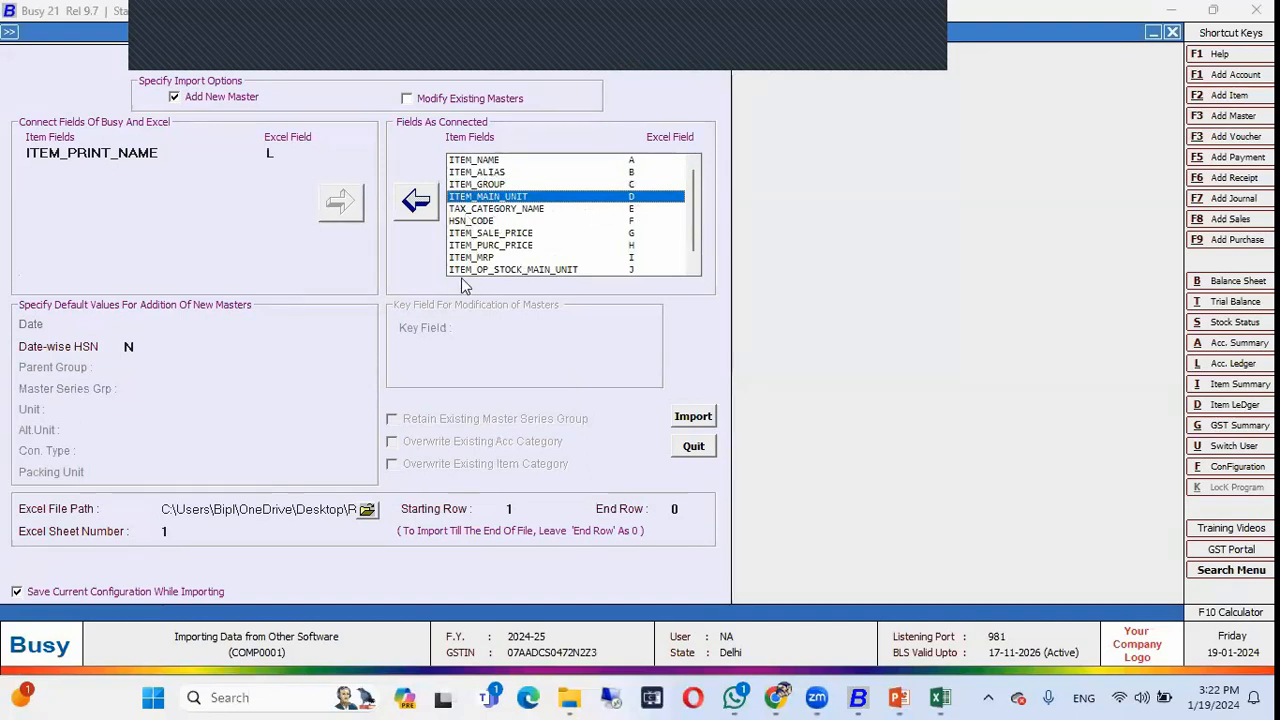
- Set the Excel file path to the Masters & Voucher workbook in Desktop > Webinar Today > Excel Data
click(368, 510)
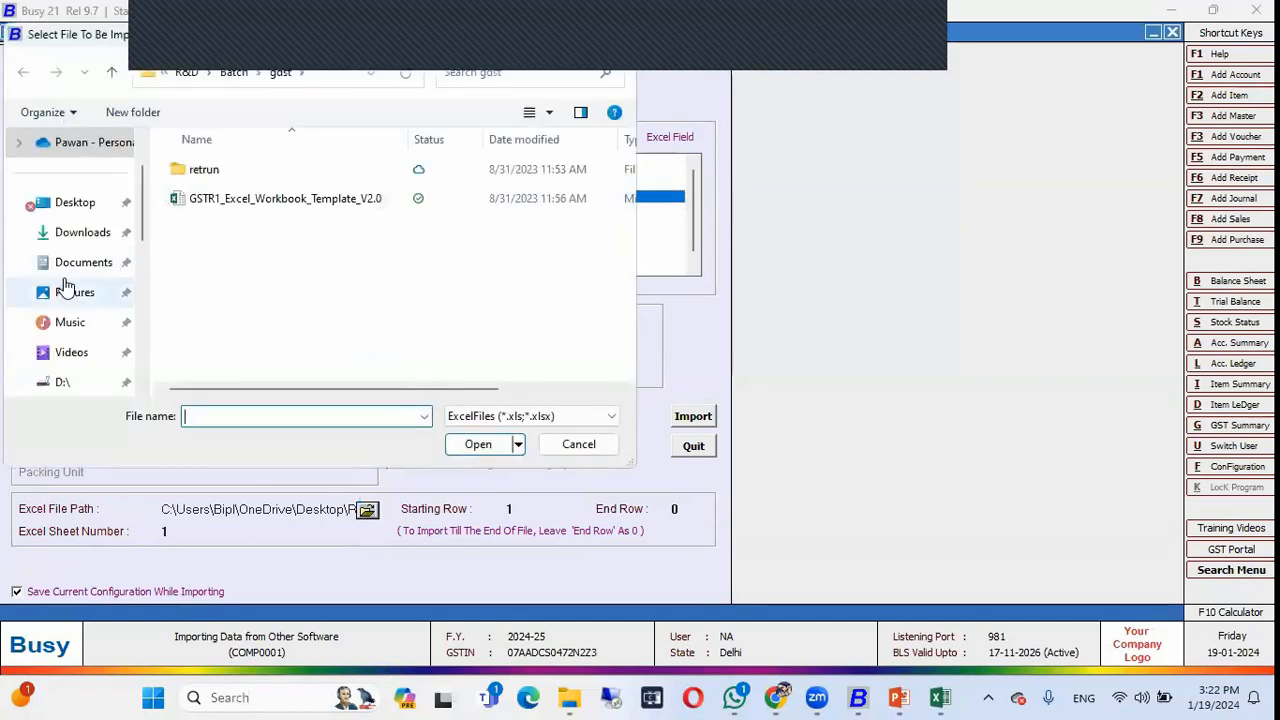
click(66, 203)
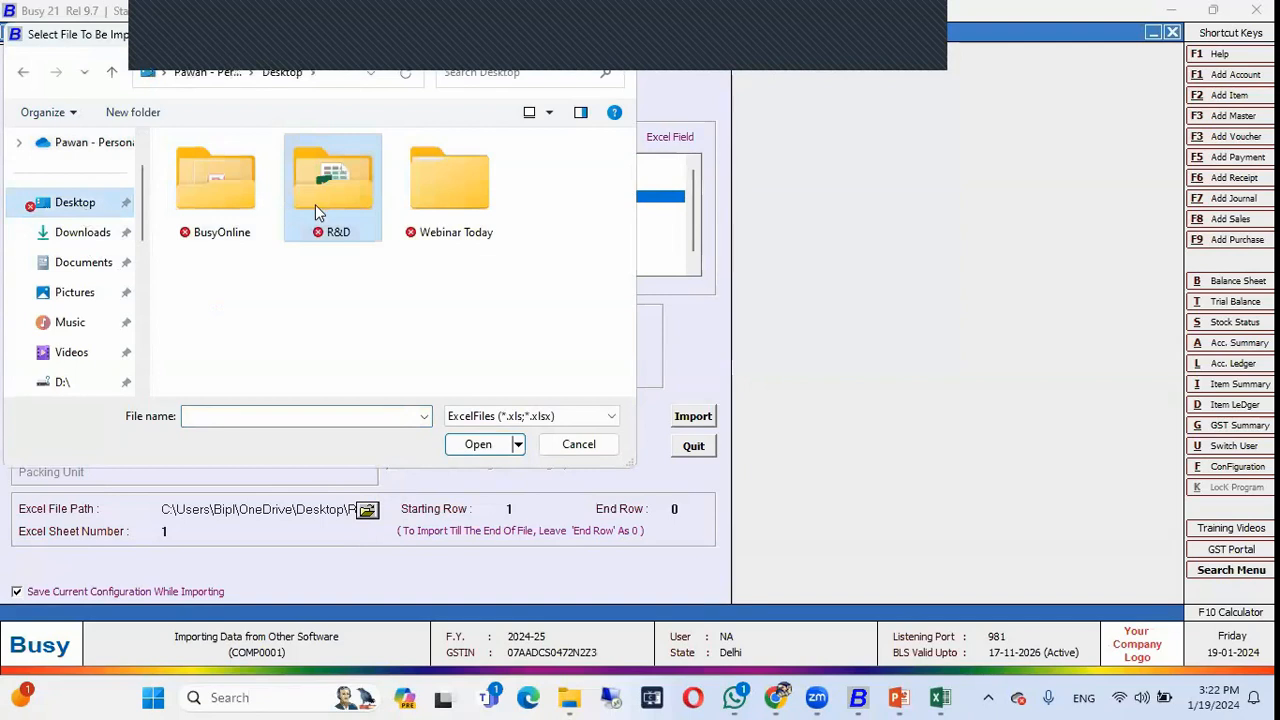
double_click(431, 217)
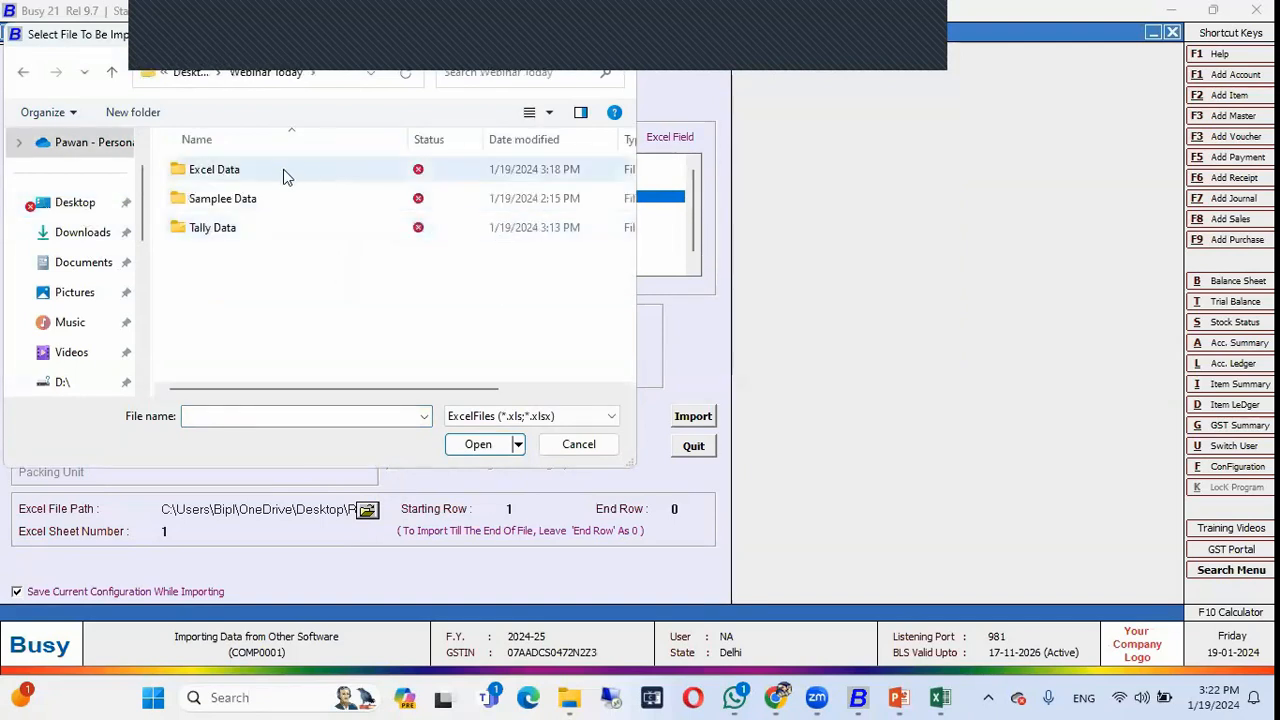
double_click(279, 177)
double_click(240, 176)
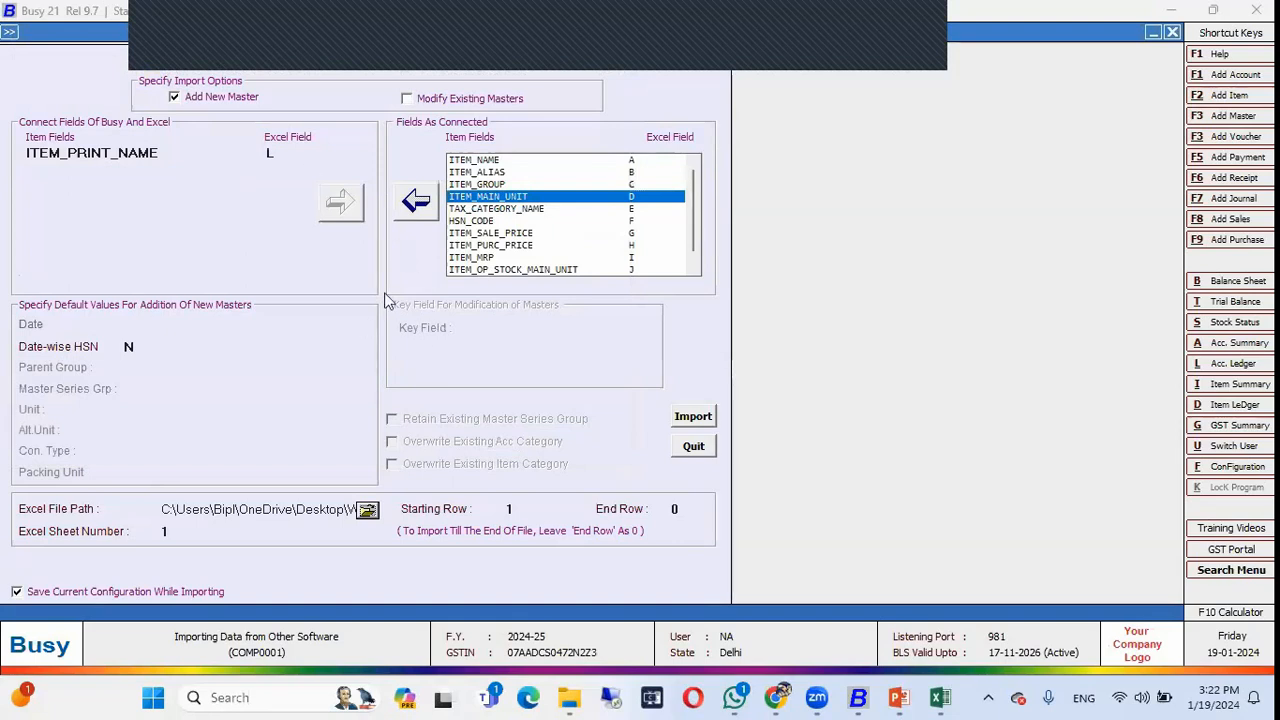
- Check in the workbook's Item List sheet which row holds the headings and which row starts the item data
click(520, 509)
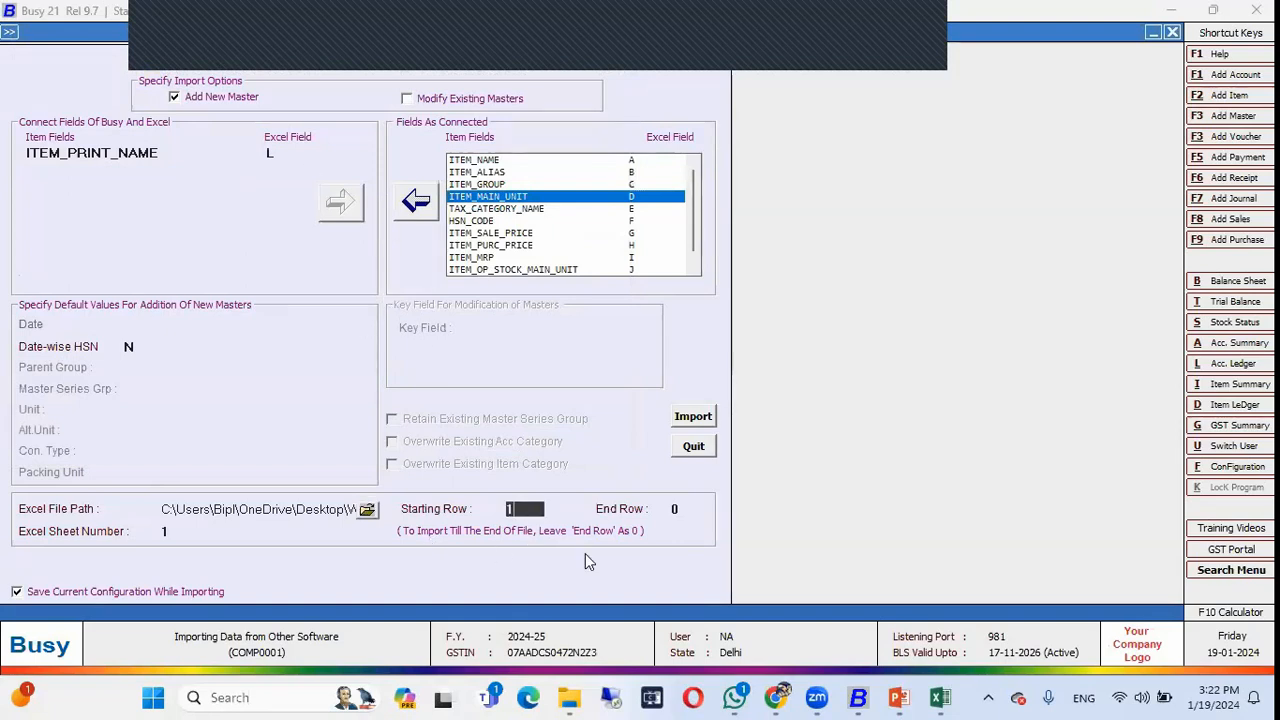
key(alt+Tab)
click(380, 360)
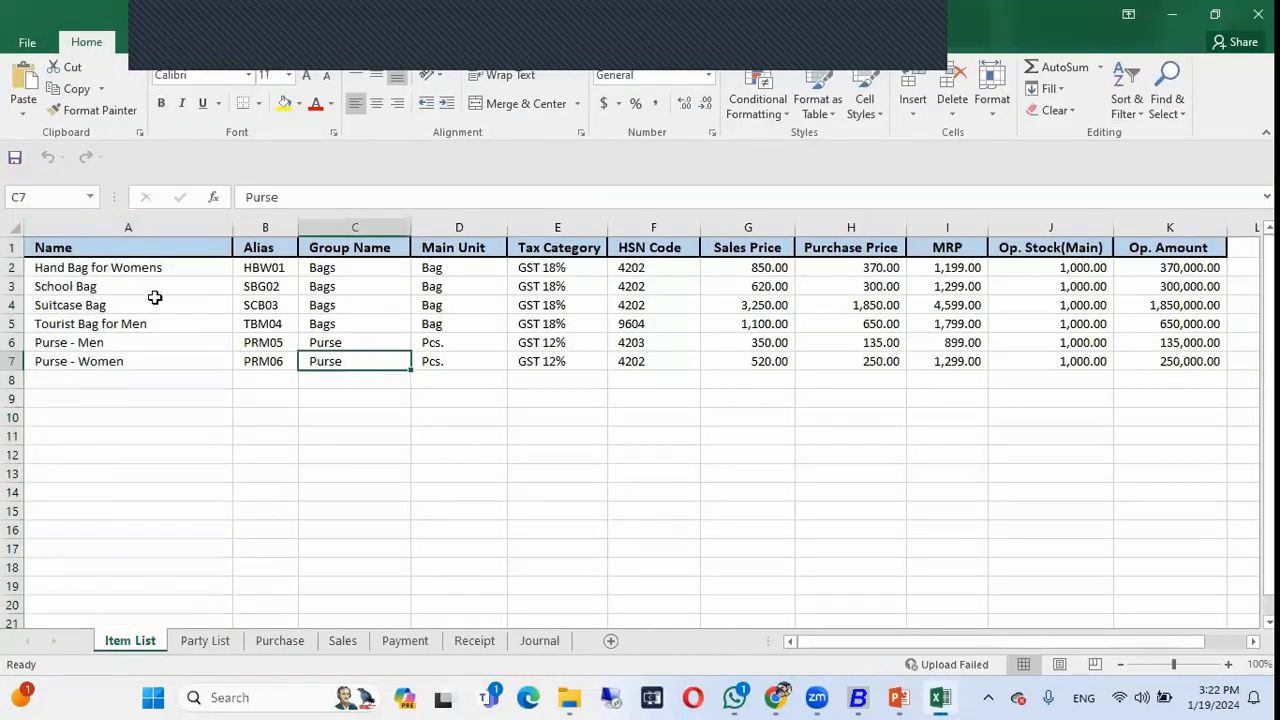
click(12, 268)
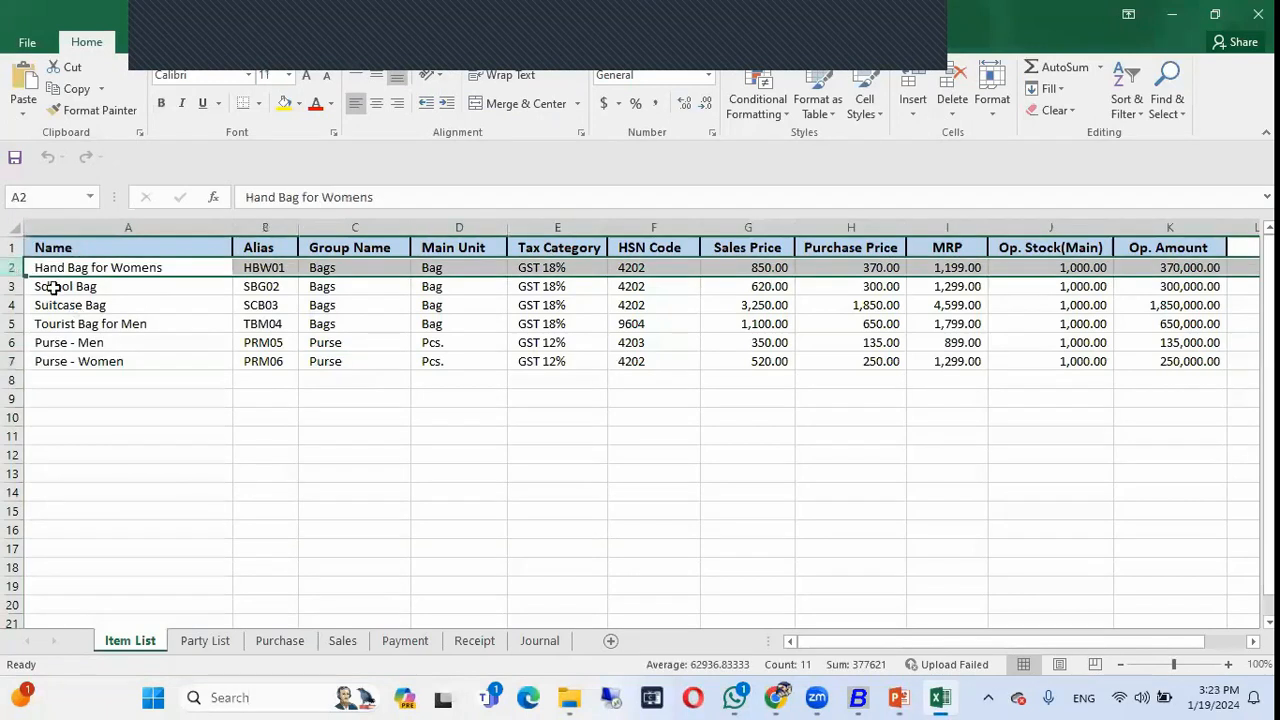
click(14, 248)
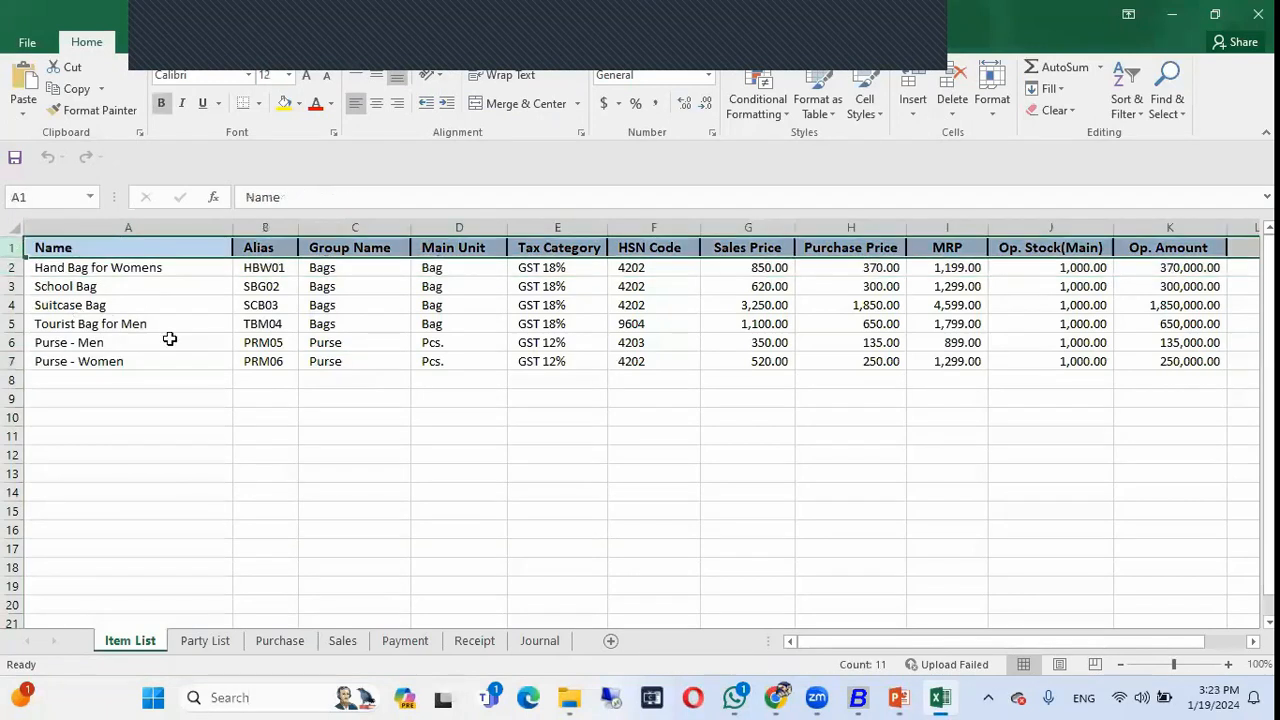
click(14, 267)
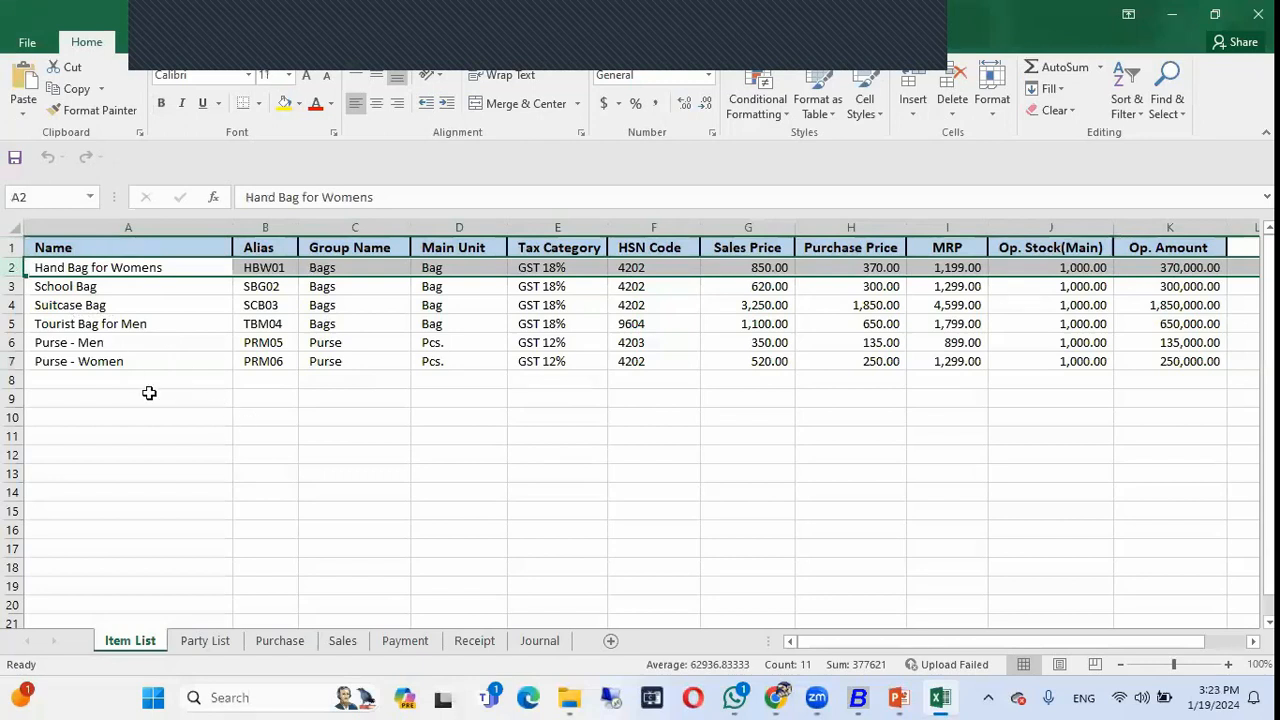
- Set the Starting Row to 2 in Busy's item import form and keep End Row at 0
key(alt+Tab)
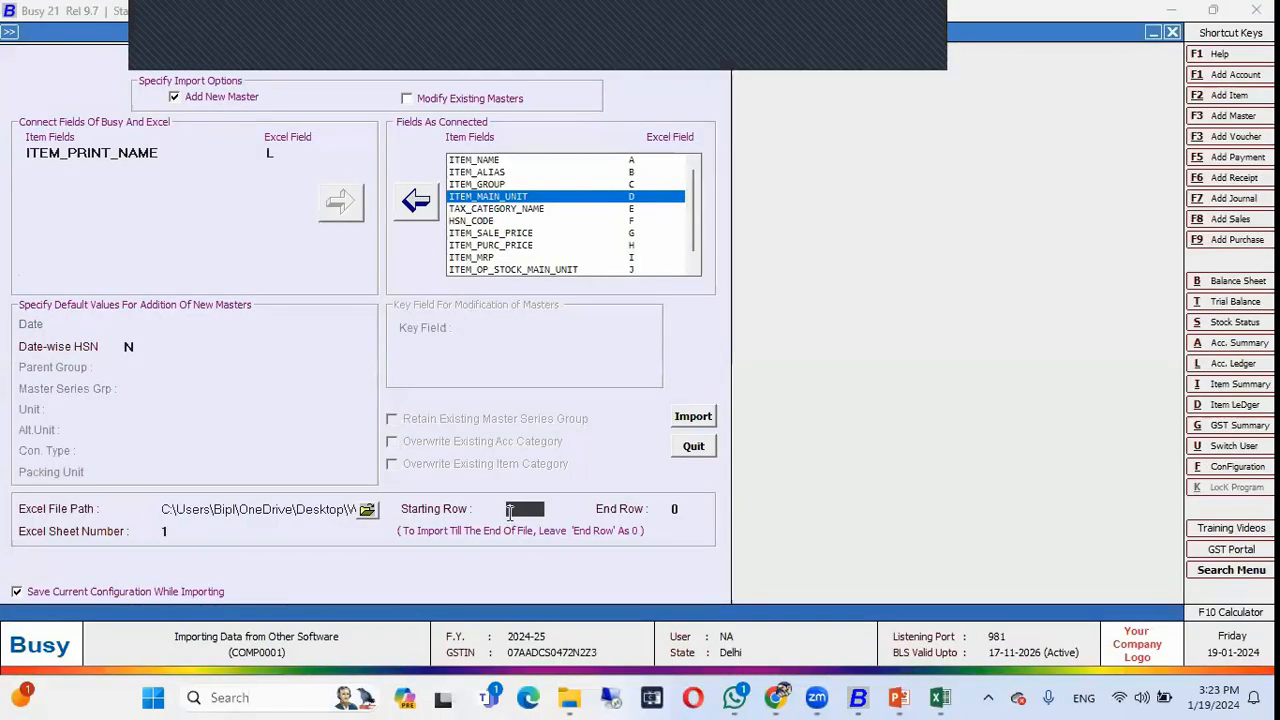
key(BackSpace)
text(2)
key(Return)
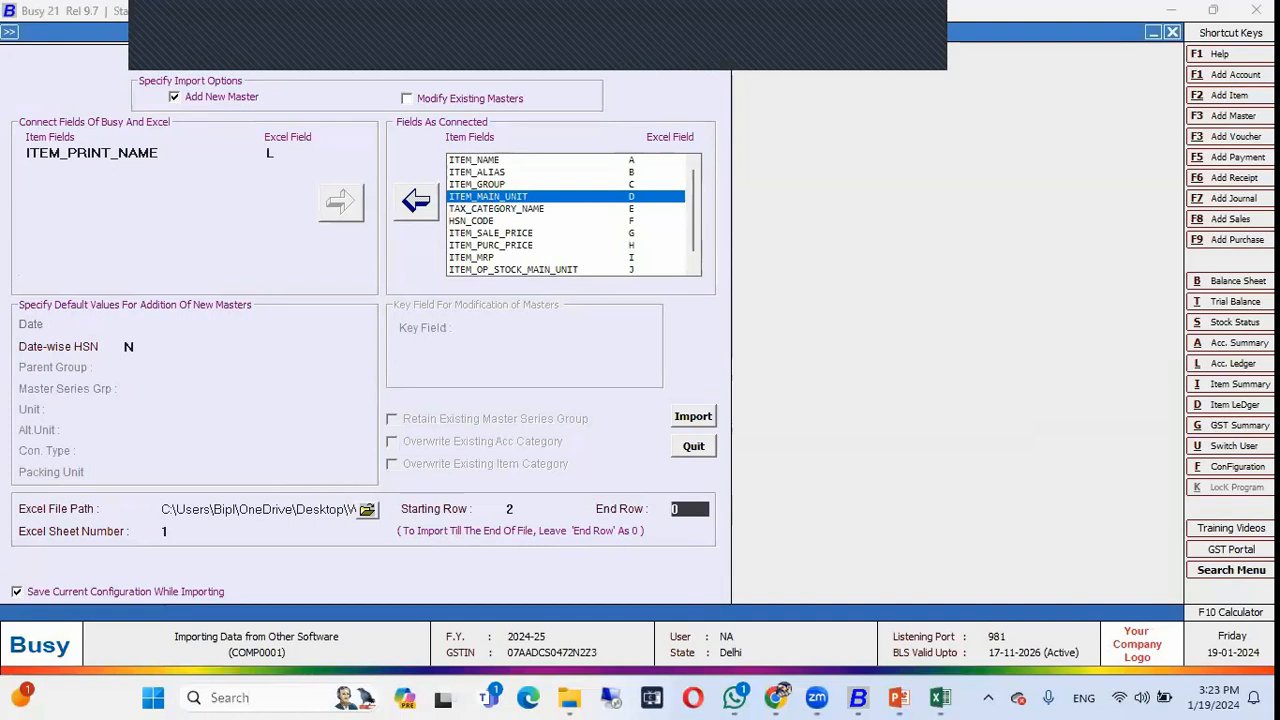
key(Return)
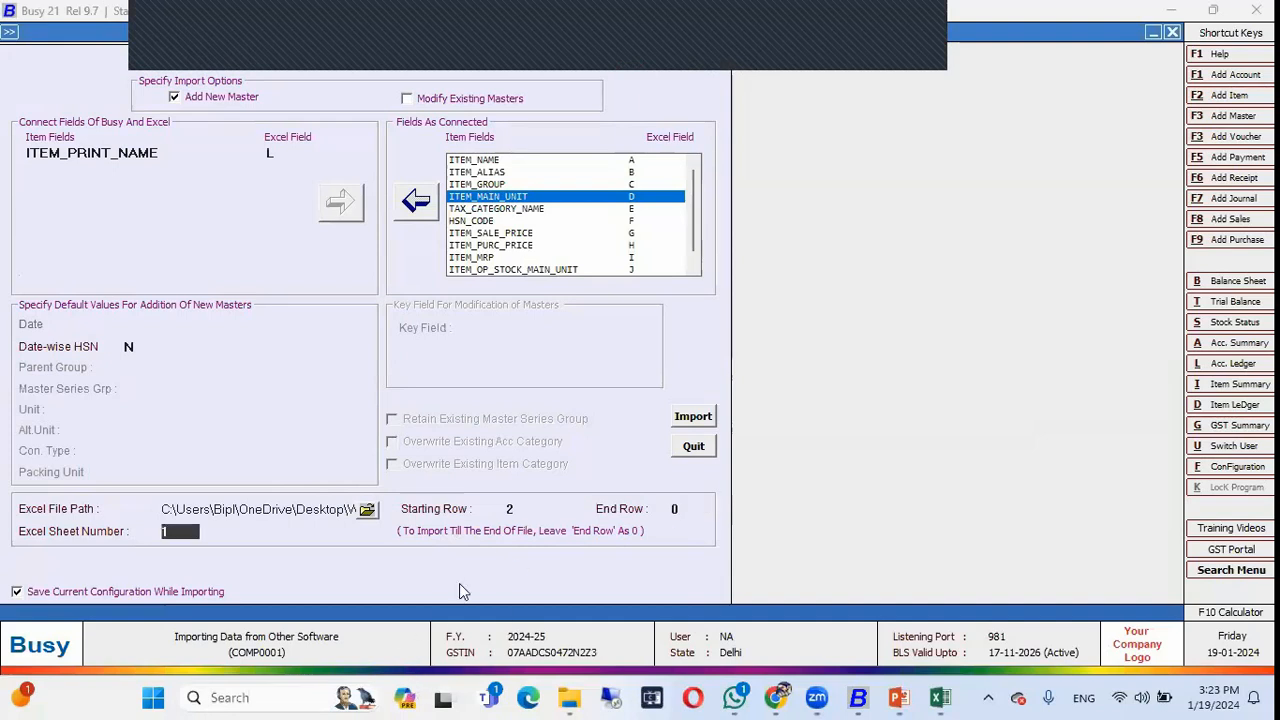
- Check the Item List sheet's position in the workbook against the Excel Sheet Number in the import form
key(alt+Tab)
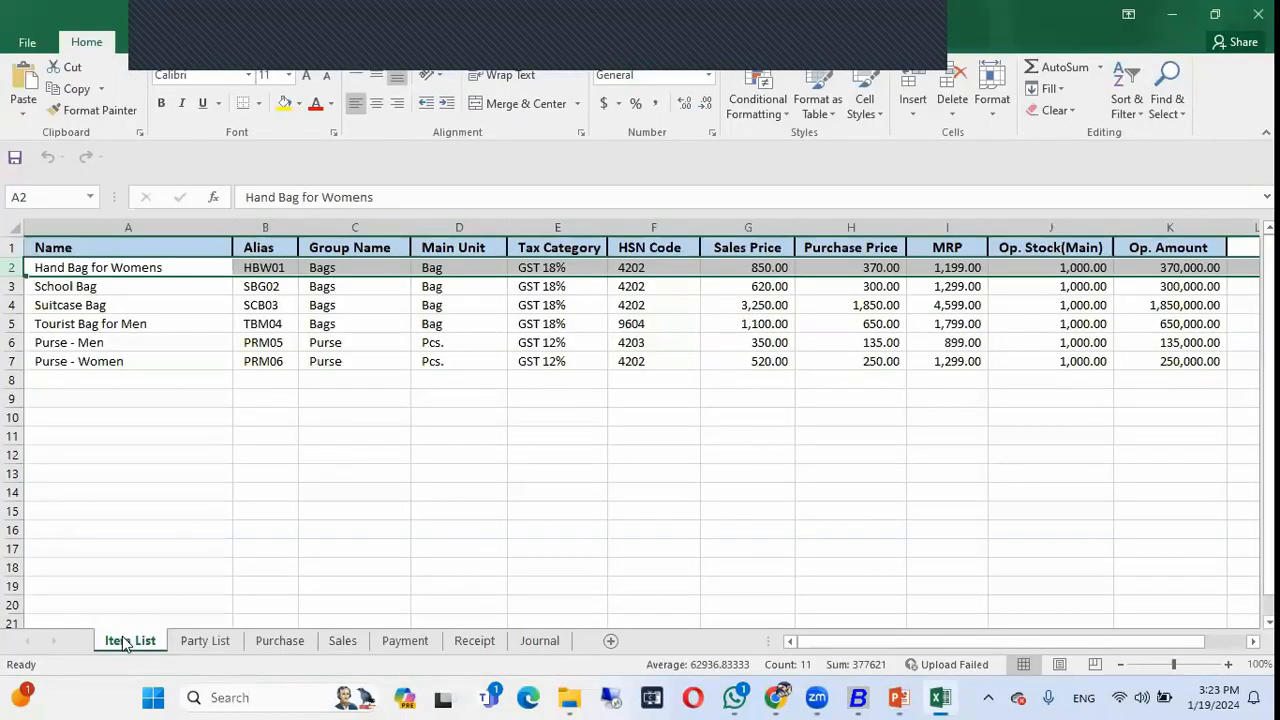
drag(262, 549, 393, 450)
key(alt+Tab)
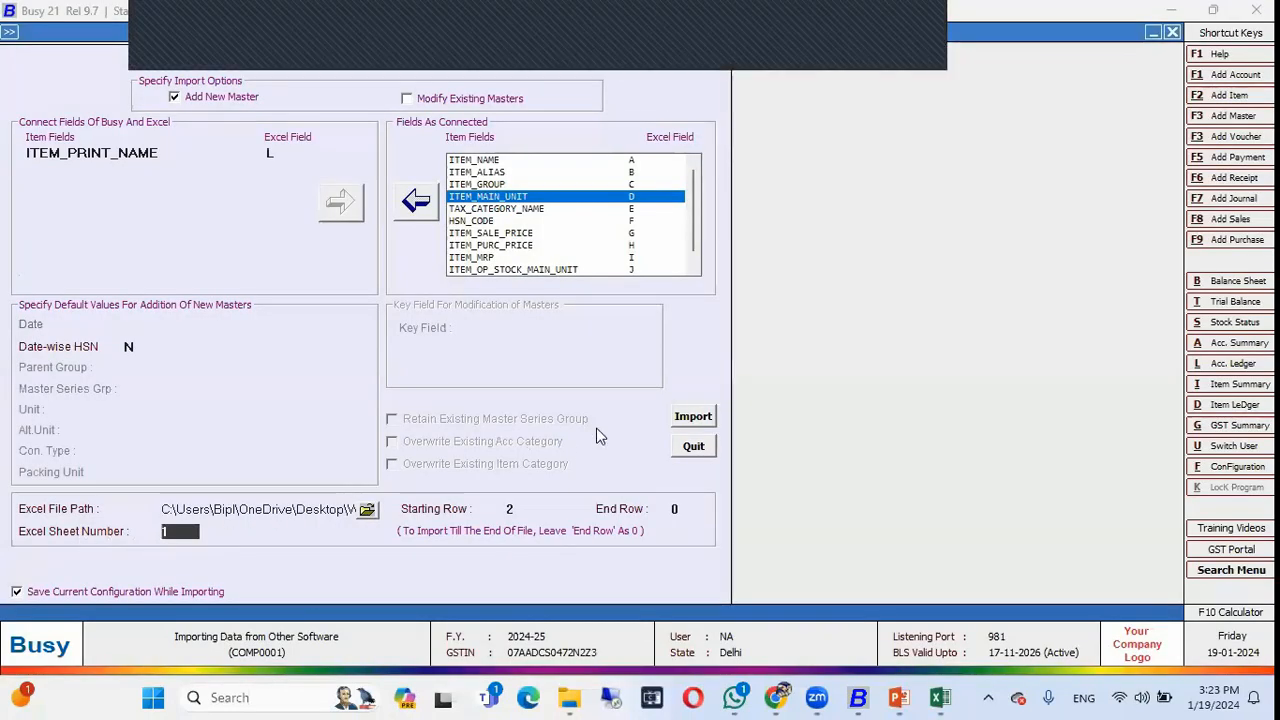
- Close the Masters & Voucher workbook in Excel without saving the changes
key(alt+Tab)
click(1258, 13)
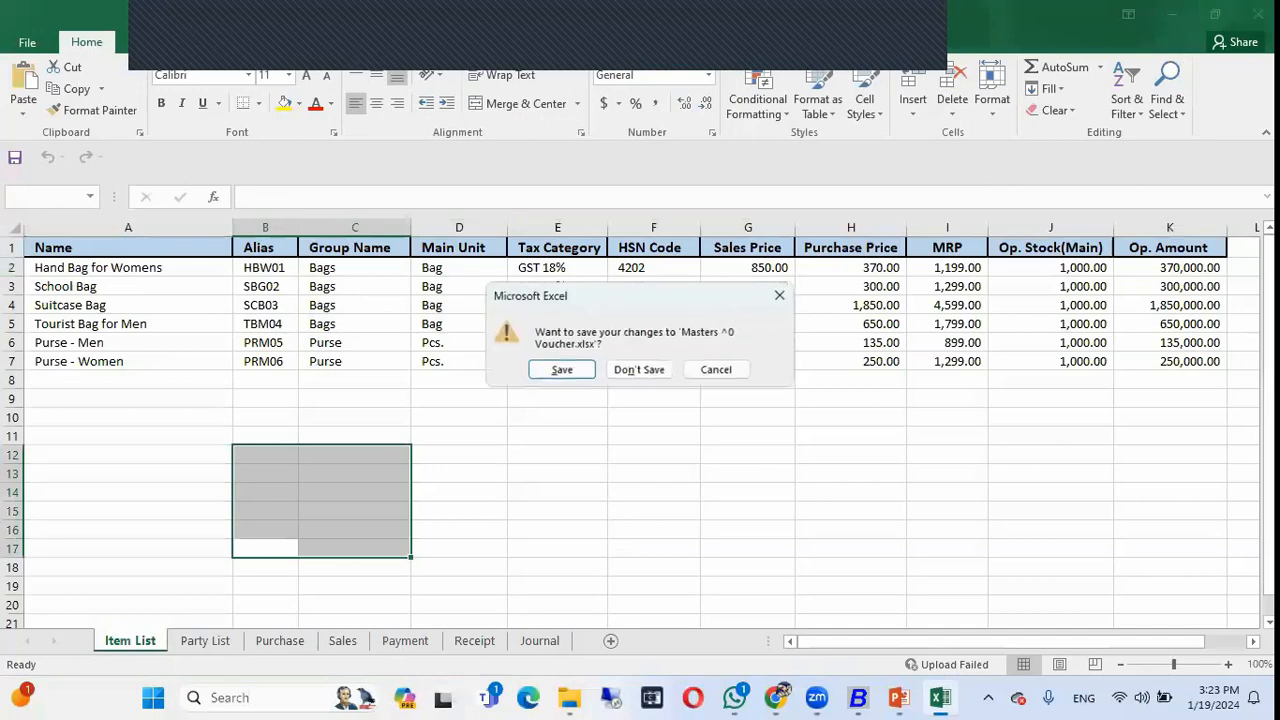
click(639, 369)
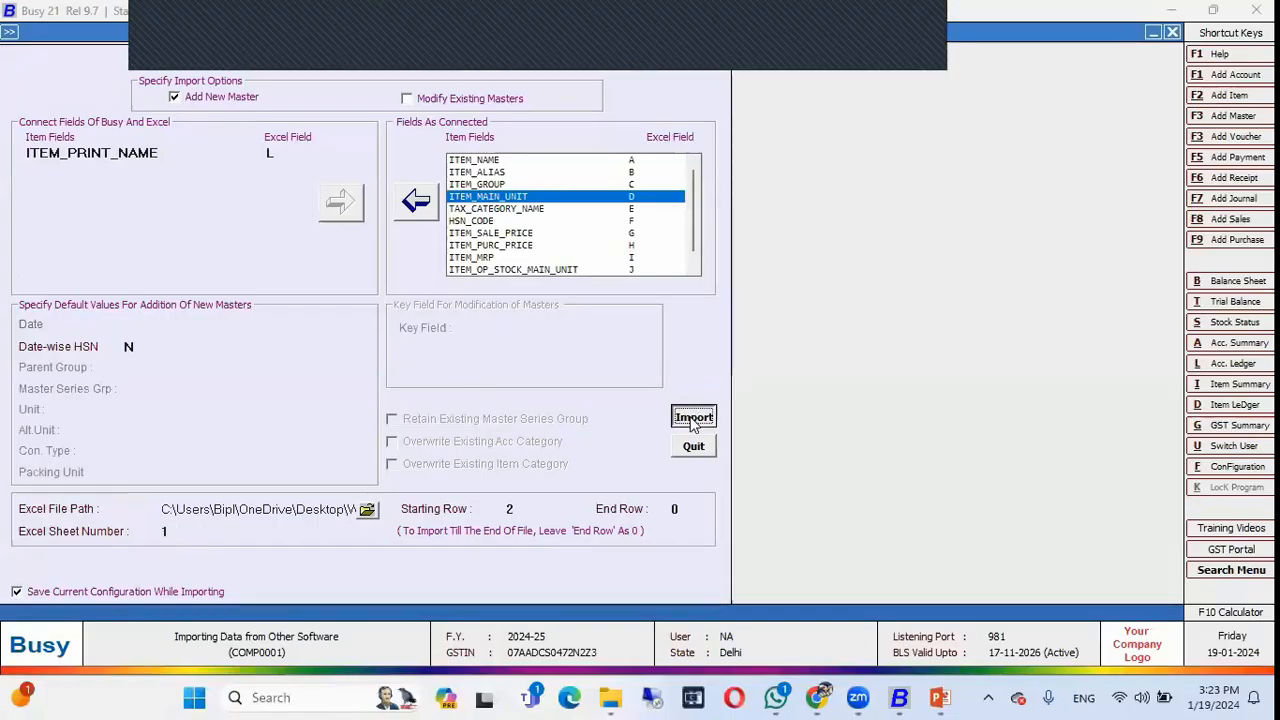
- Import the item masters with the current settings and confirm starting the data import
click(692, 417)
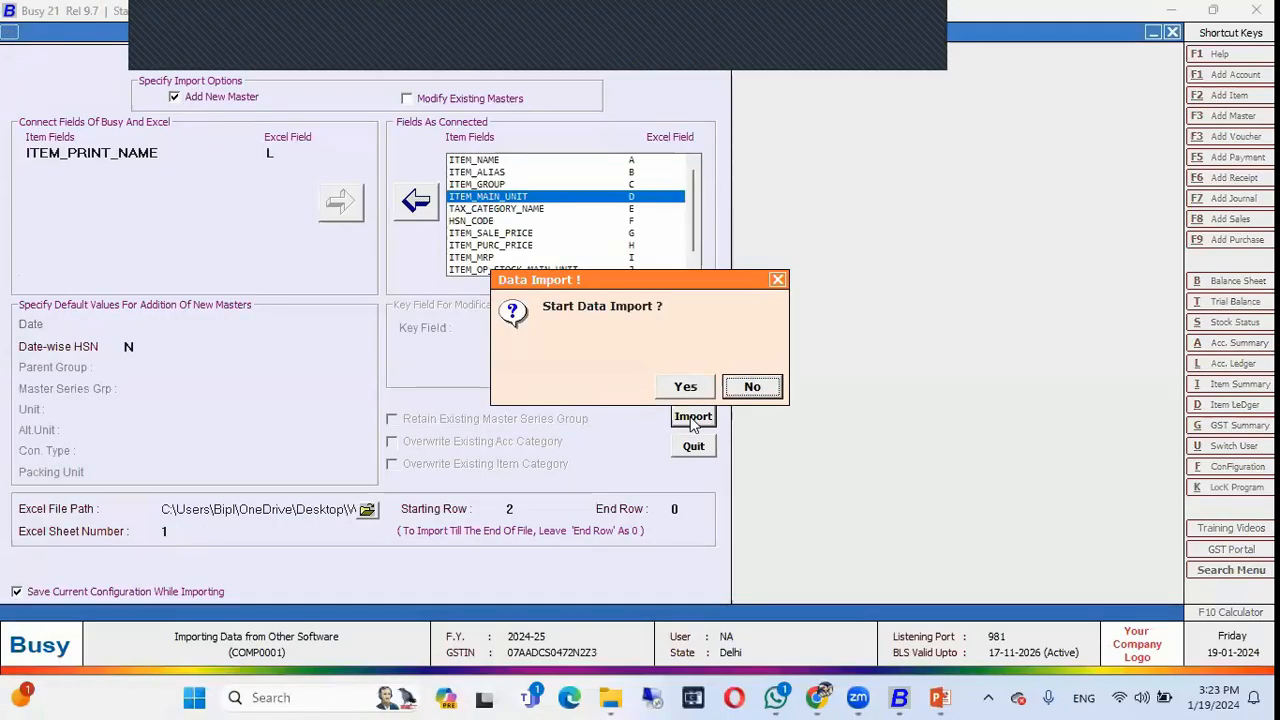
key(Left)
key(Return)
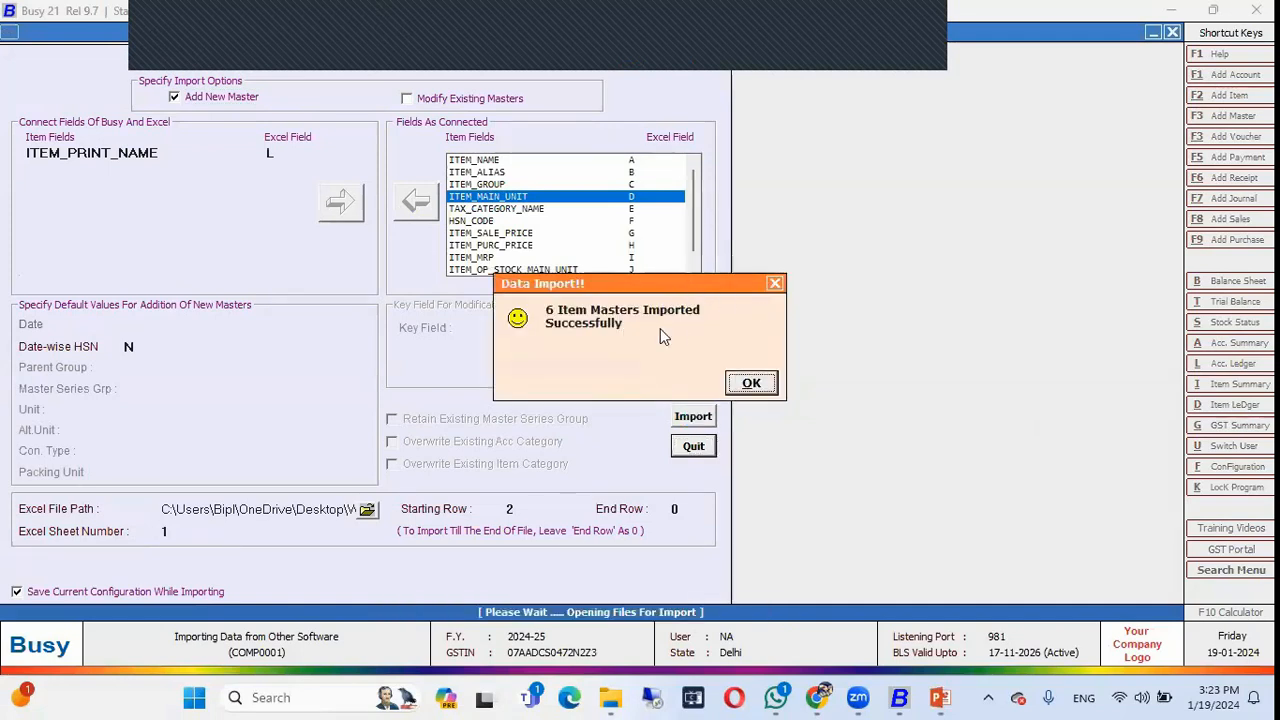
- Reopen the Masters & Voucher workbook from the Excel Data folder
mouse_move(612, 698)
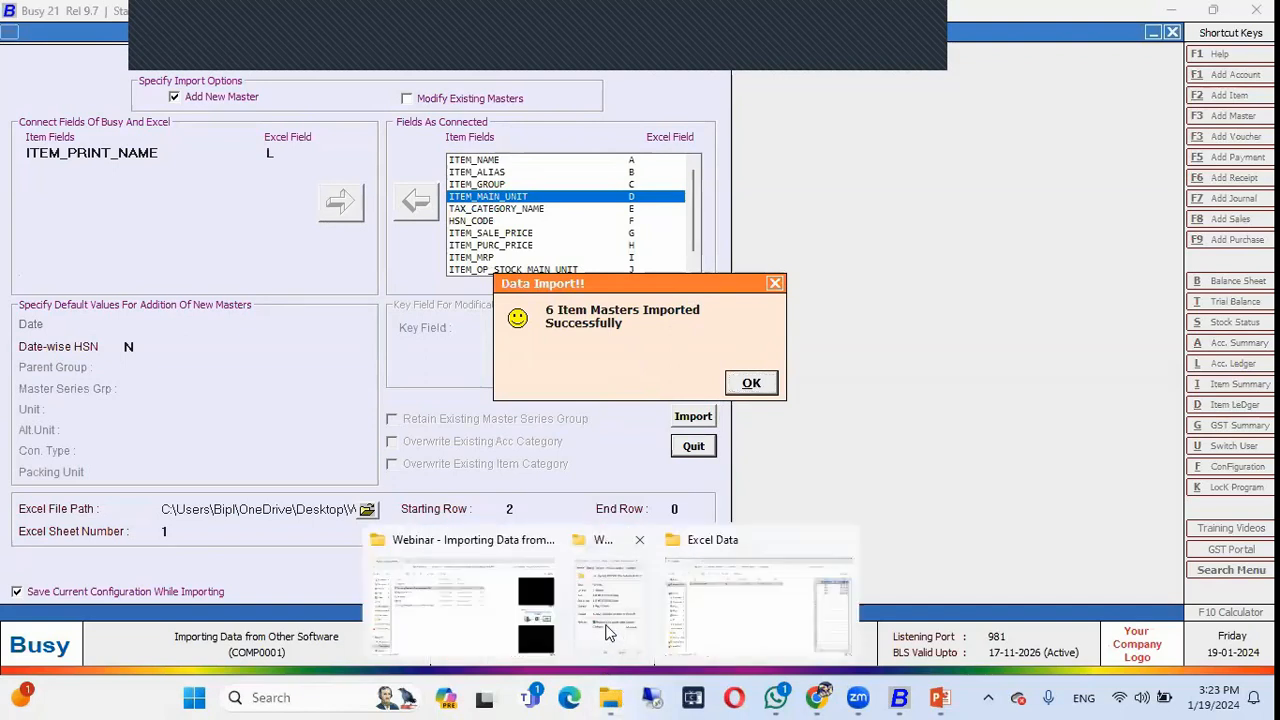
click(706, 618)
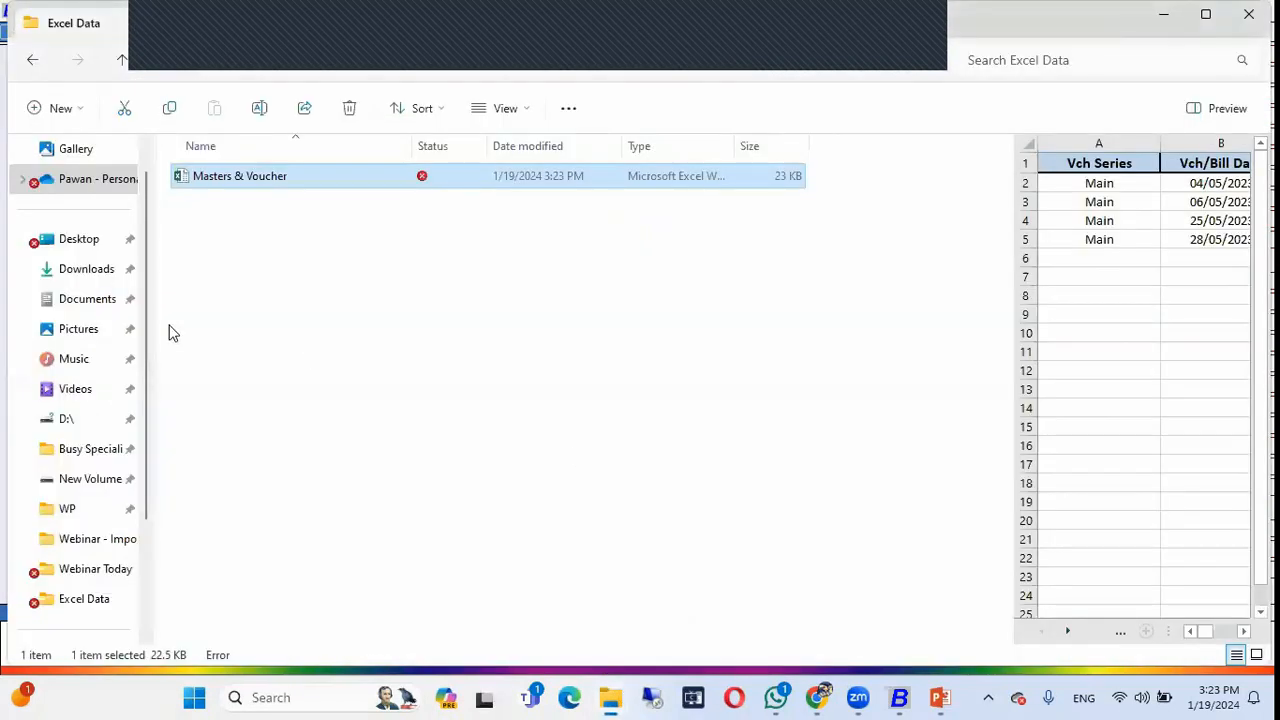
double_click(231, 181)
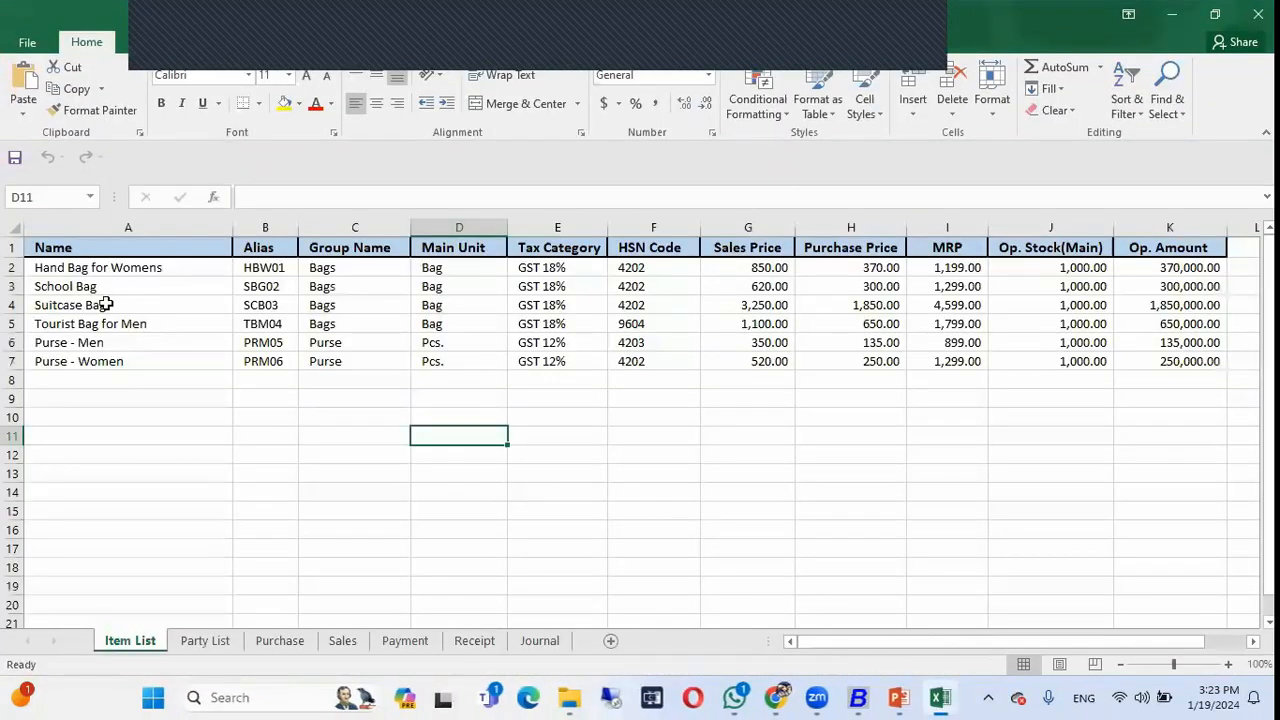
- Review the item names in cells A2 to A7 of the Item List sheet
click(73, 270)
key(shift+Down)
key(shift+Down)
key(shift+Down)
key(shift+Down)
key(shift+Down)
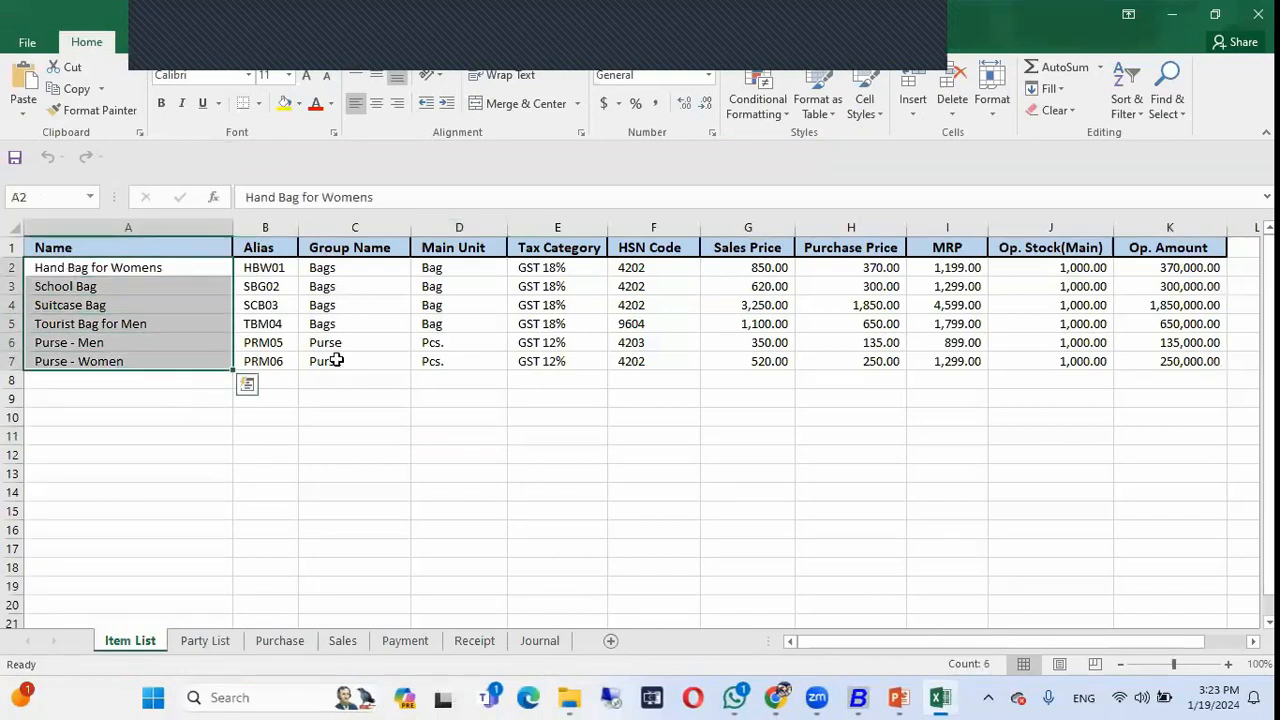
- Switch back to Busy and close the item import form
key(alt+Tab)
key(alt+Tab)
key(alt+Tab)
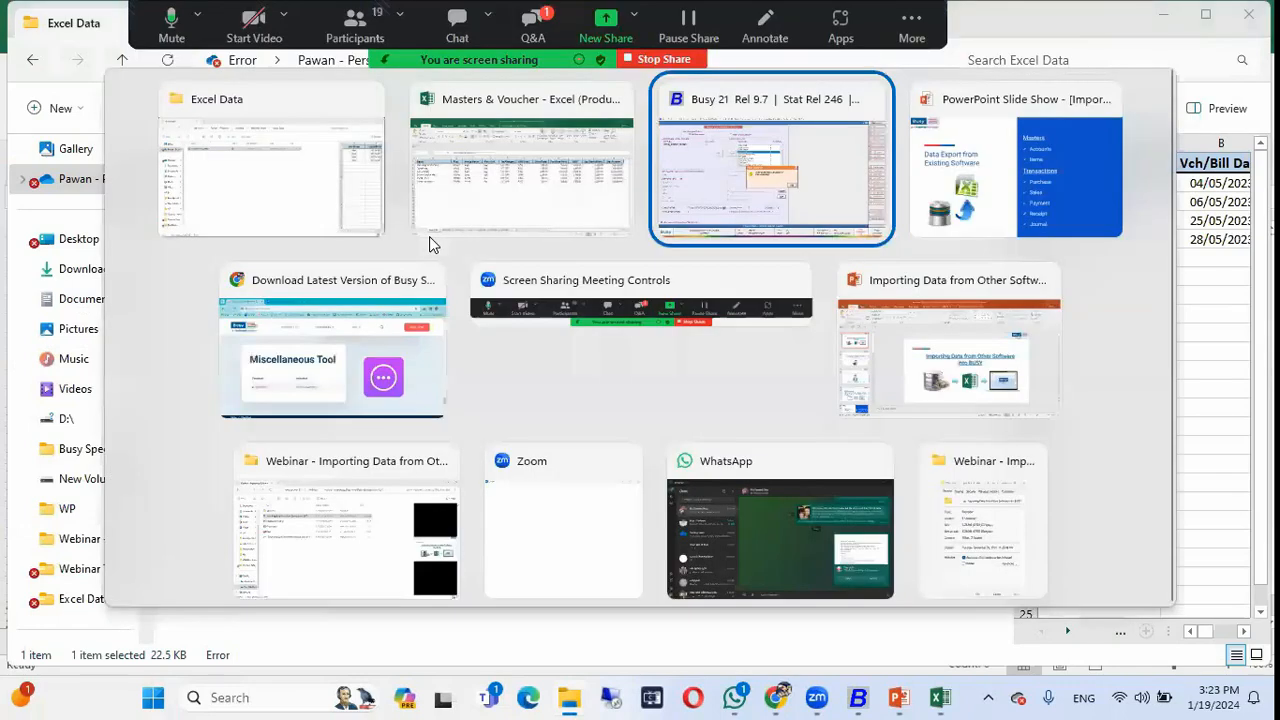
key(Escape)
- Request the list of item masters from the Administration masters
key(Up)
key(Up)
key(Up)
key(Up)
key(Up)
key(Up)
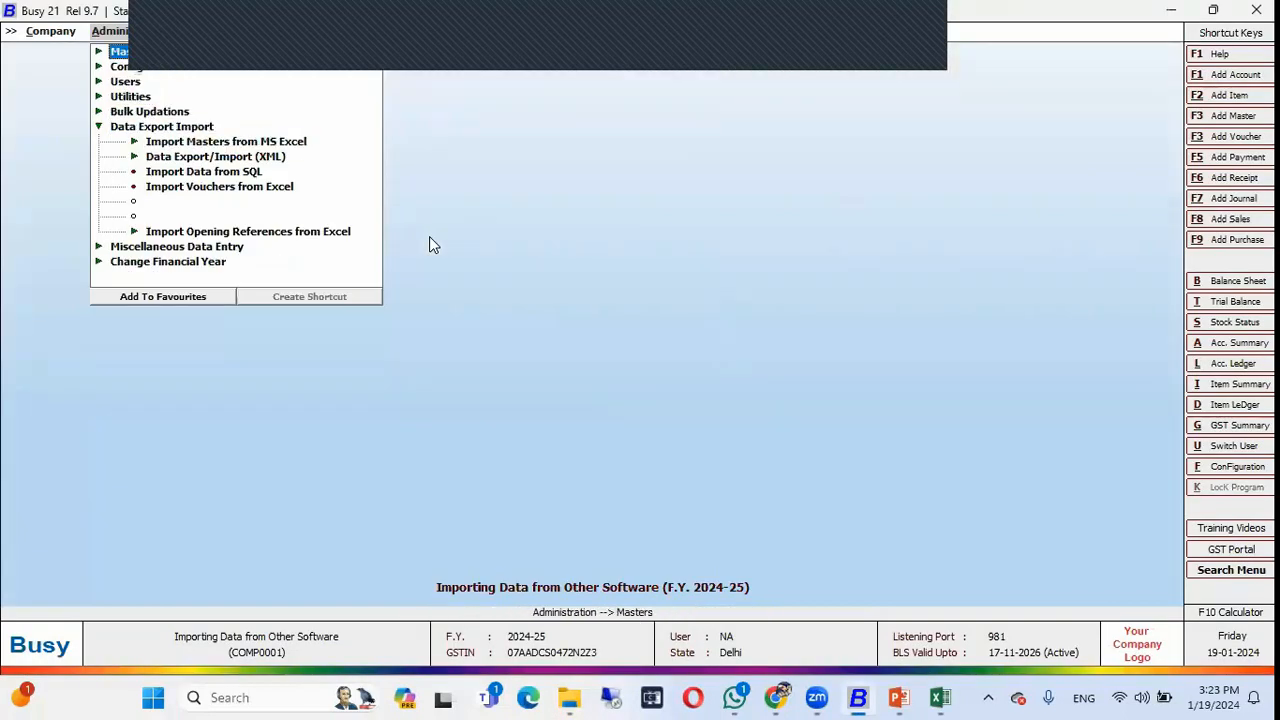
key(Return)
key(Down)
key(Down)
key(Down)
key(Down)
key(Return)
key(Down)
key(Down)
key(Down)
key(Return)
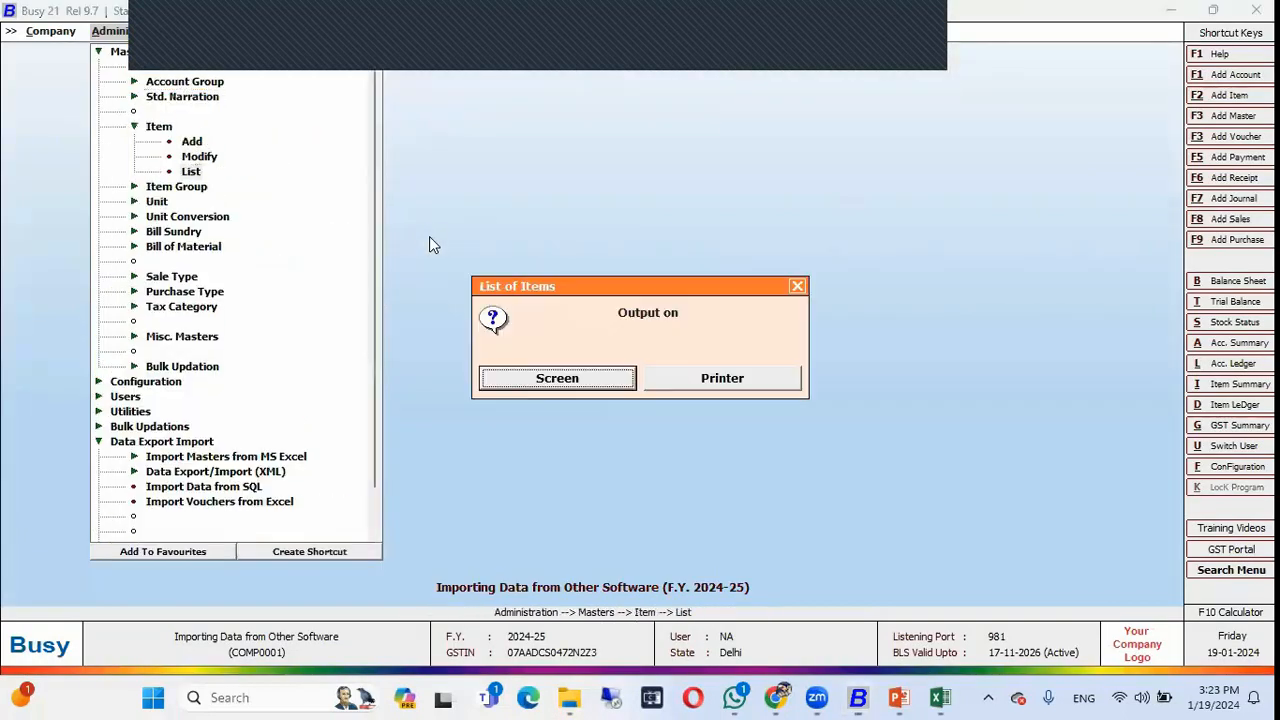
- Display the item list on screen and open the Hand Bag for Womens item master
key(Return)
key(Return)
key(Return)
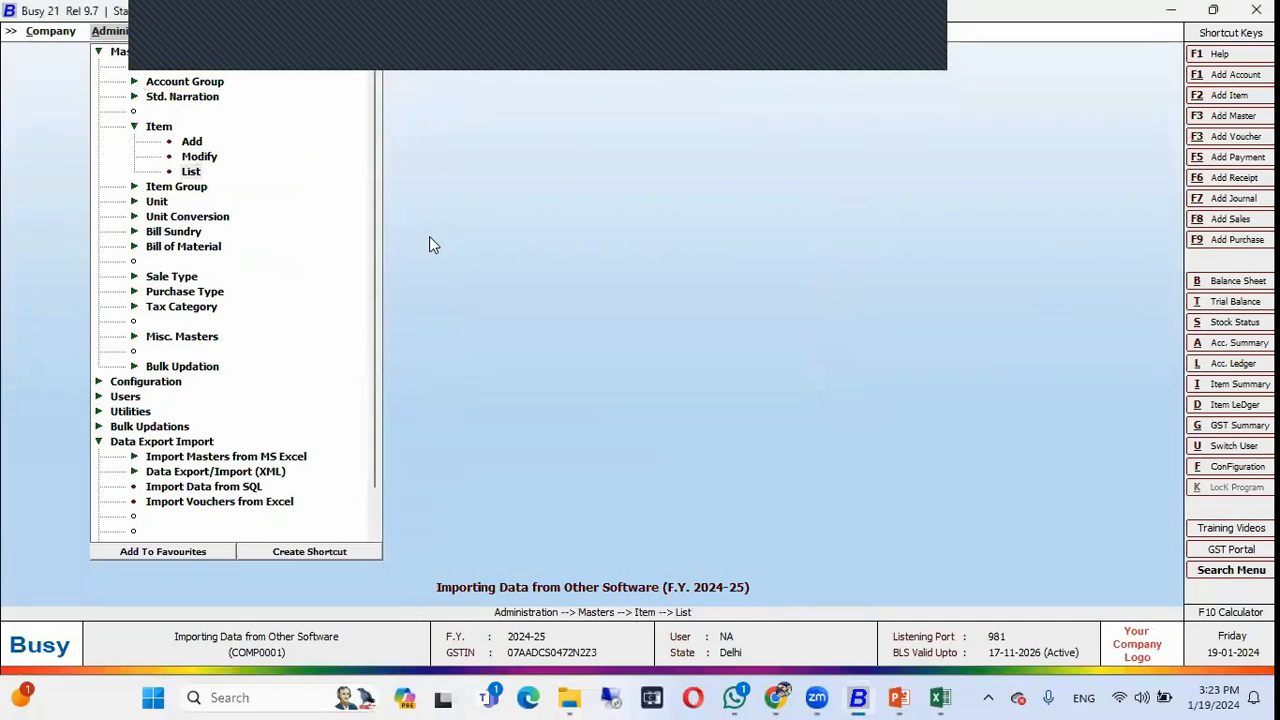
key(Return)
key(Return)
key(Return)
key(Down)
key(Down)
key(Home)
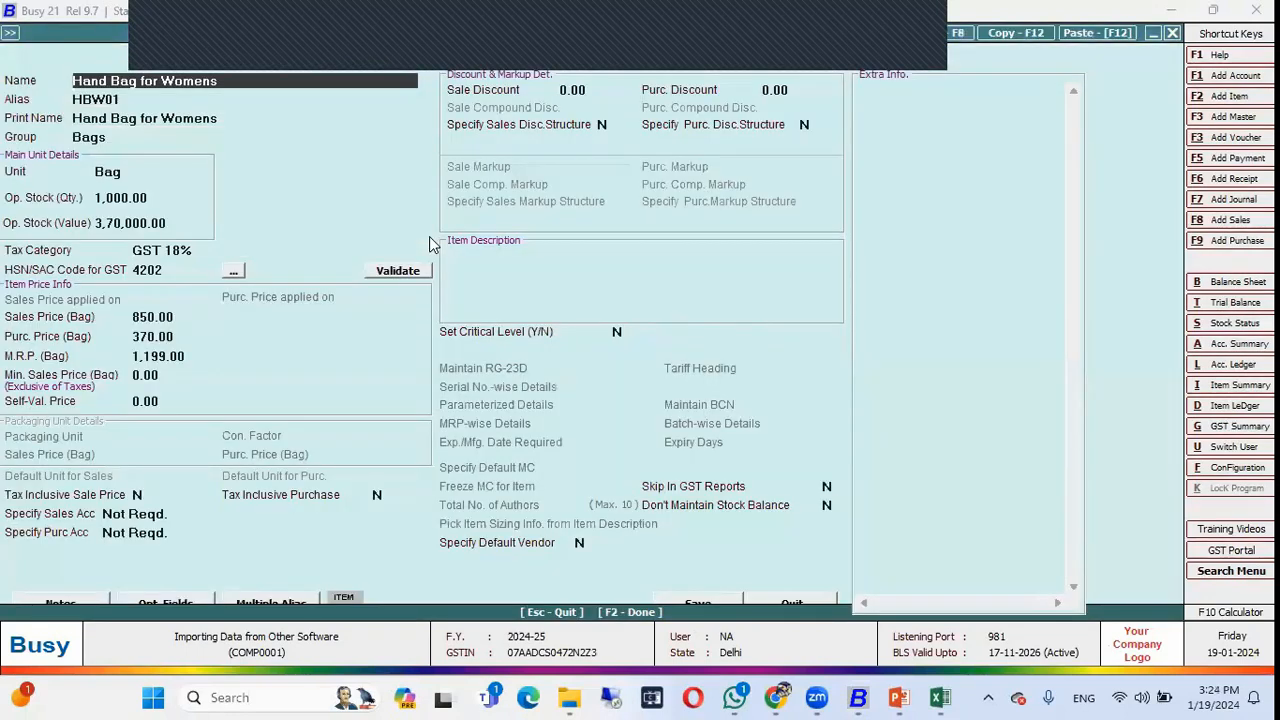
- Check the imported prices, tax category, HSN code and opening stock of Hand Bag for Womens, and leave the item master
click(175, 317)
click(175, 336)
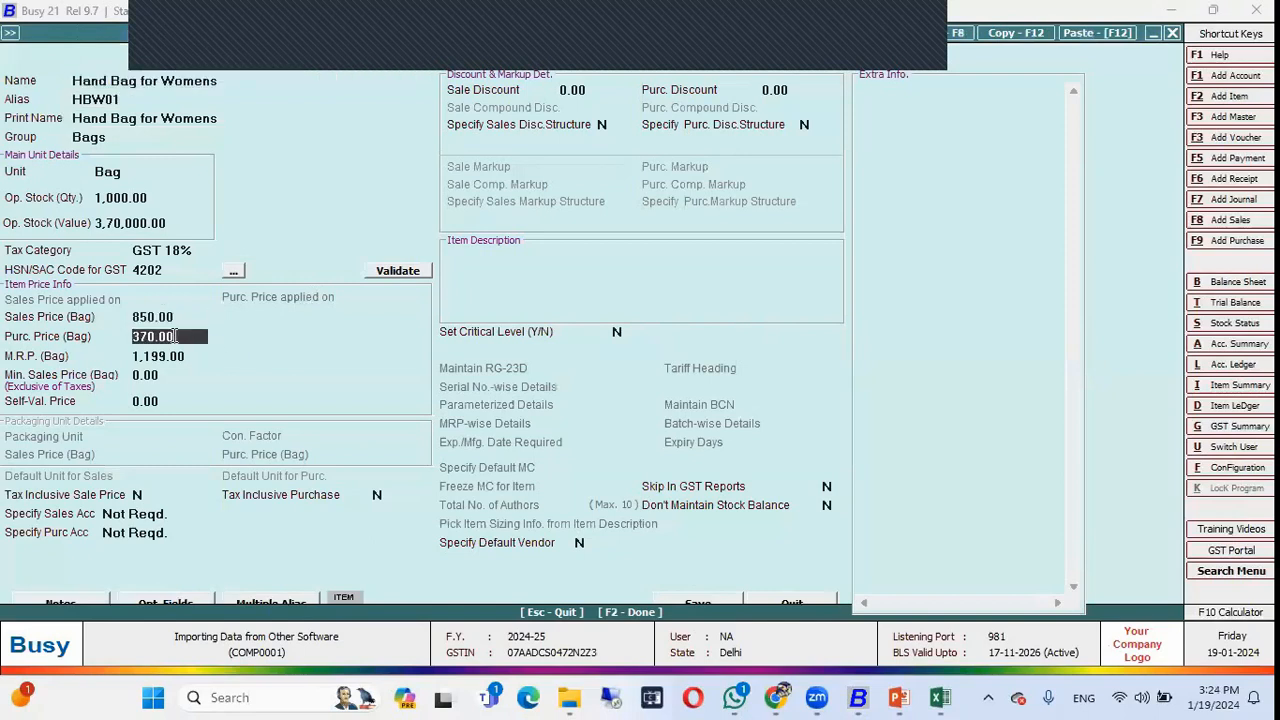
click(193, 358)
click(165, 251)
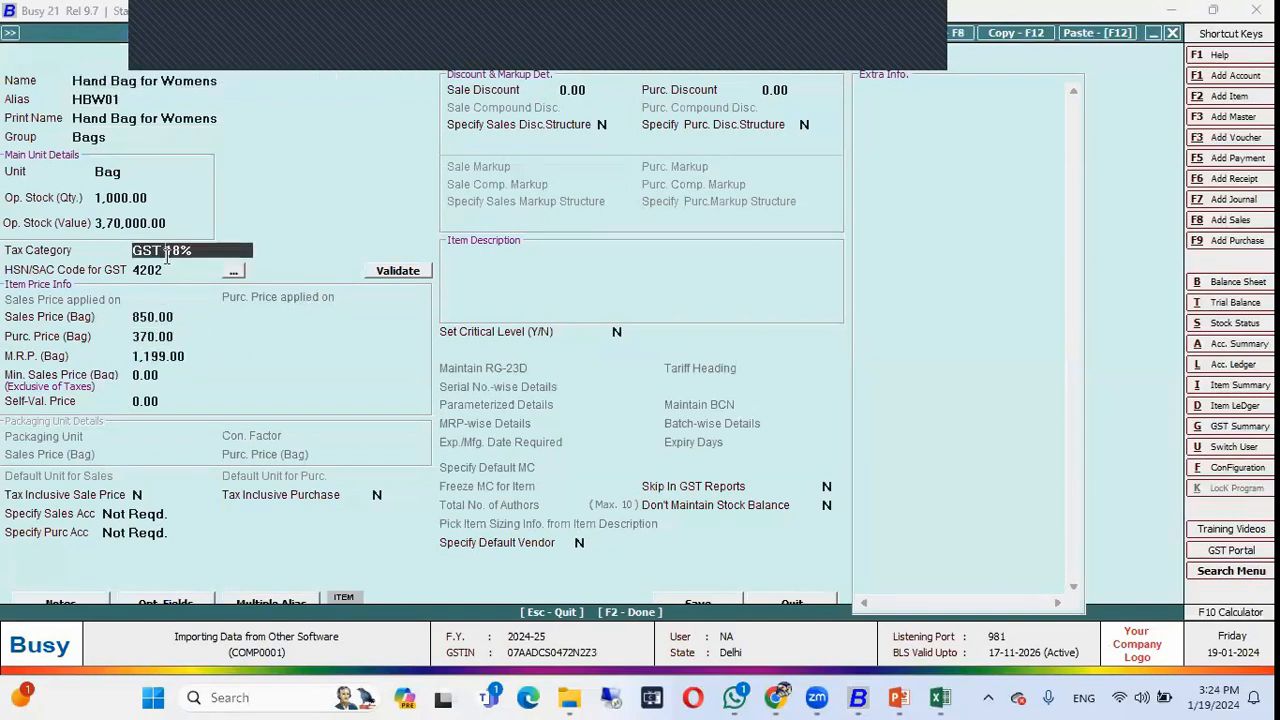
click(163, 270)
click(130, 199)
click(130, 222)
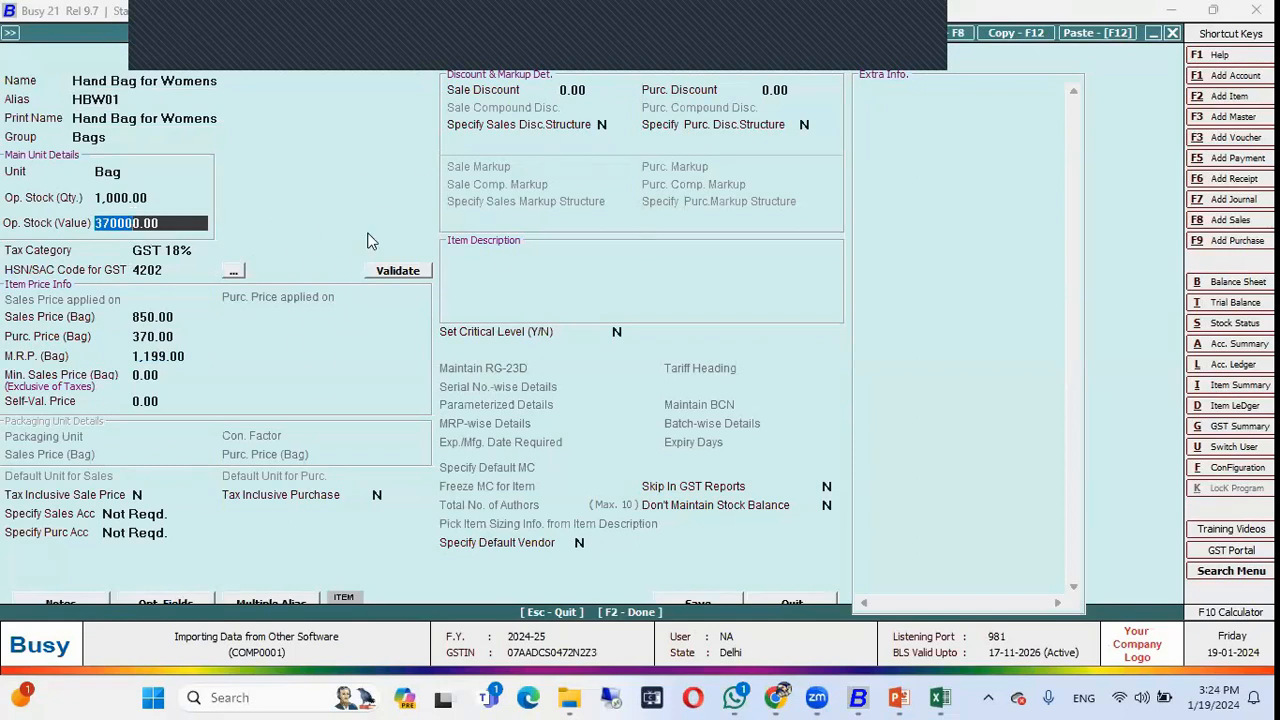
key(Escape)
key(Escape)
key(alt+Tab)
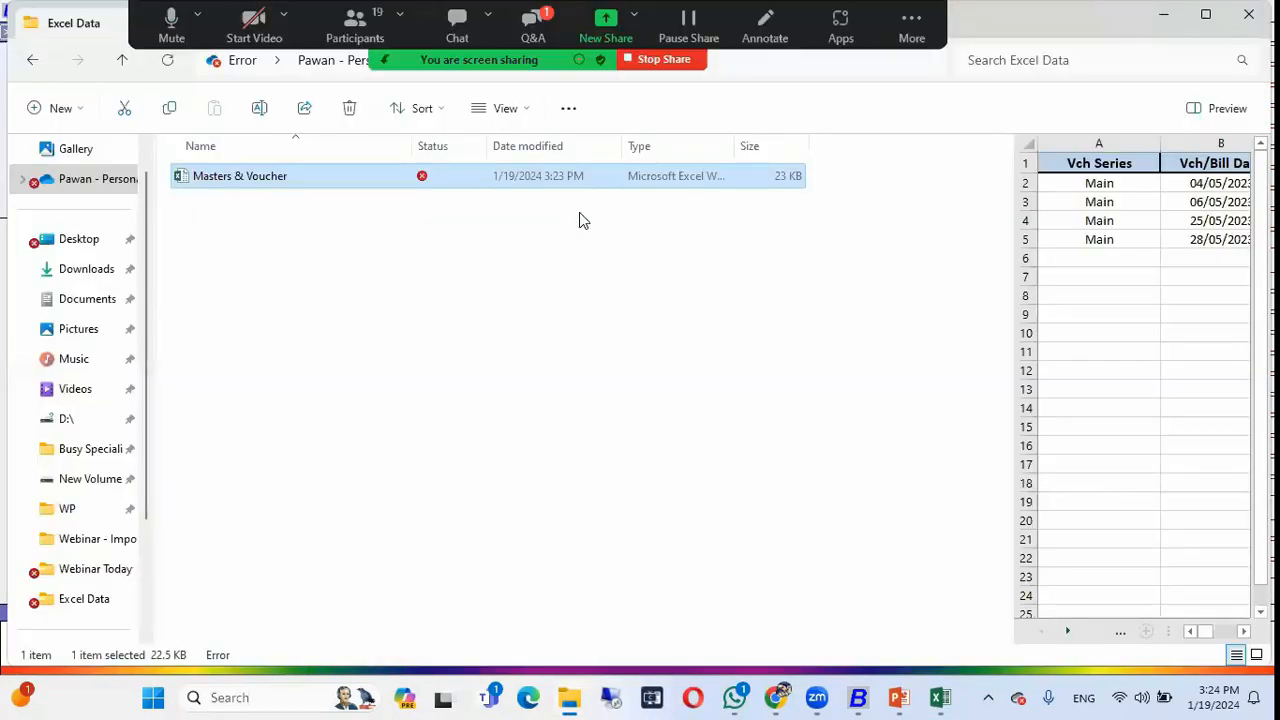
- Switch to the Masters & Voucher workbook in Excel and check the Suitcase Bag row's sales price in the Item List sheet
key(alt+Tab)
key(Tab)
click(315, 284)
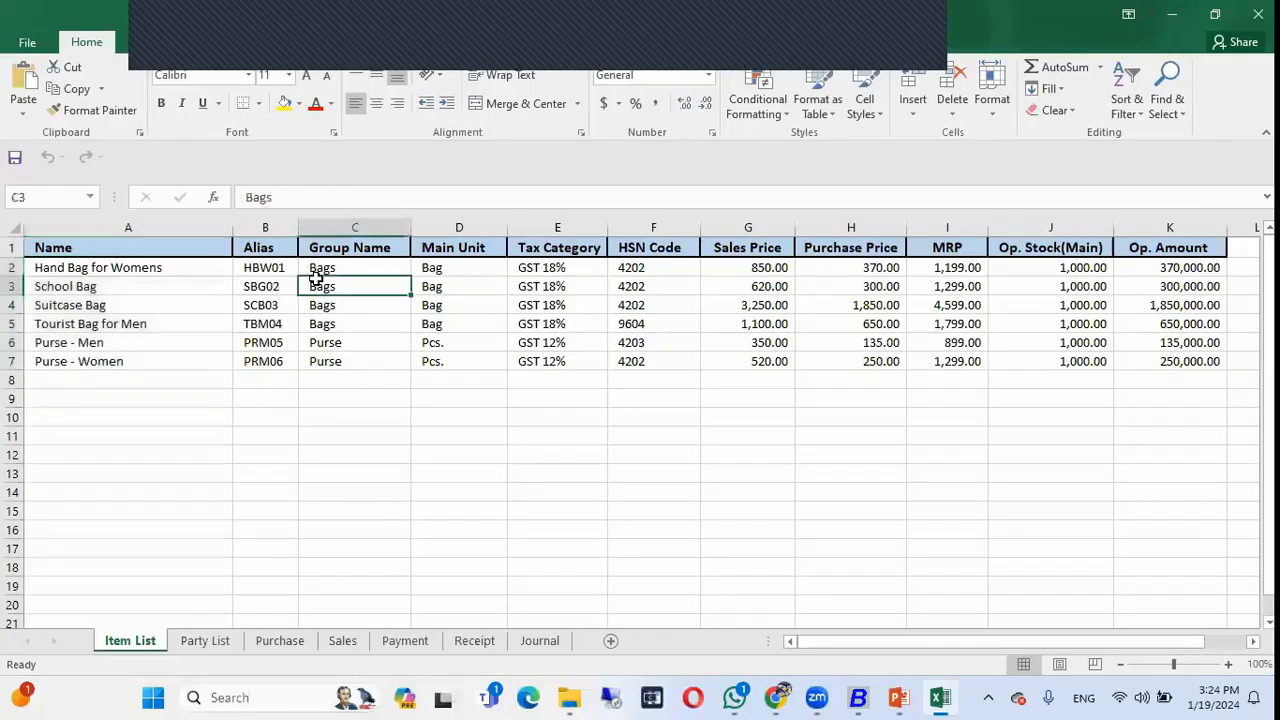
click(100, 305)
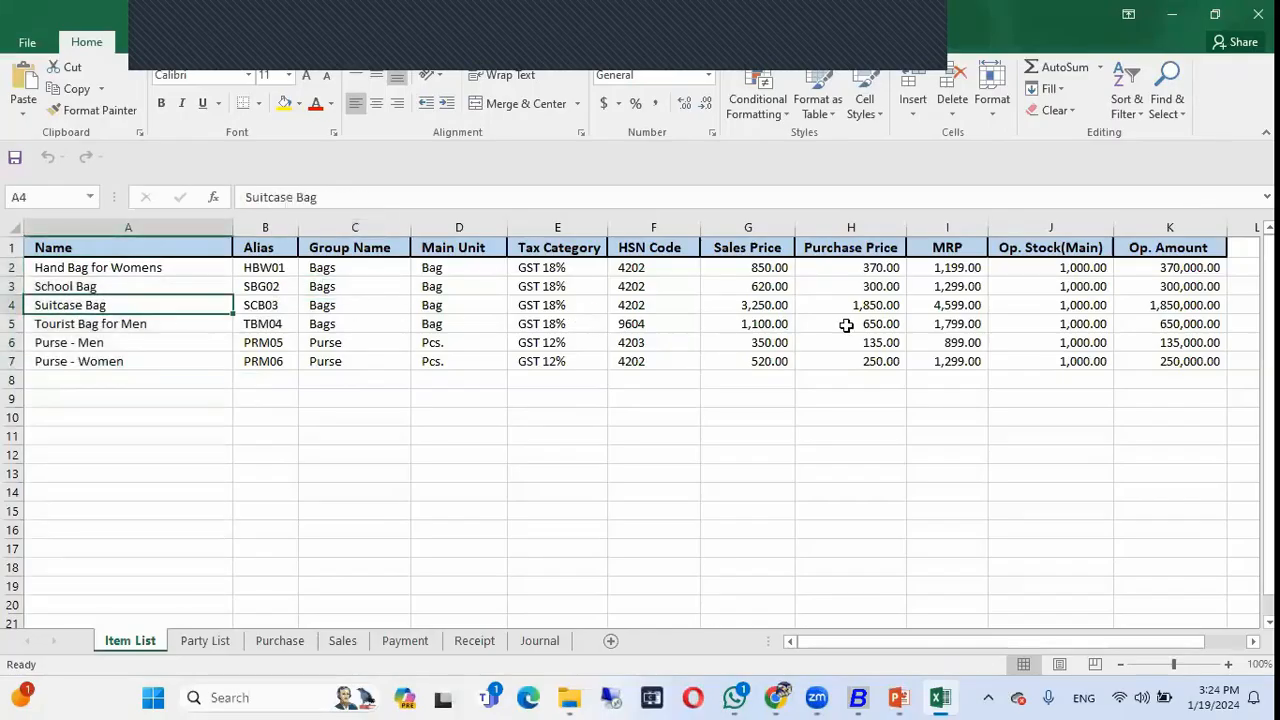
click(757, 305)
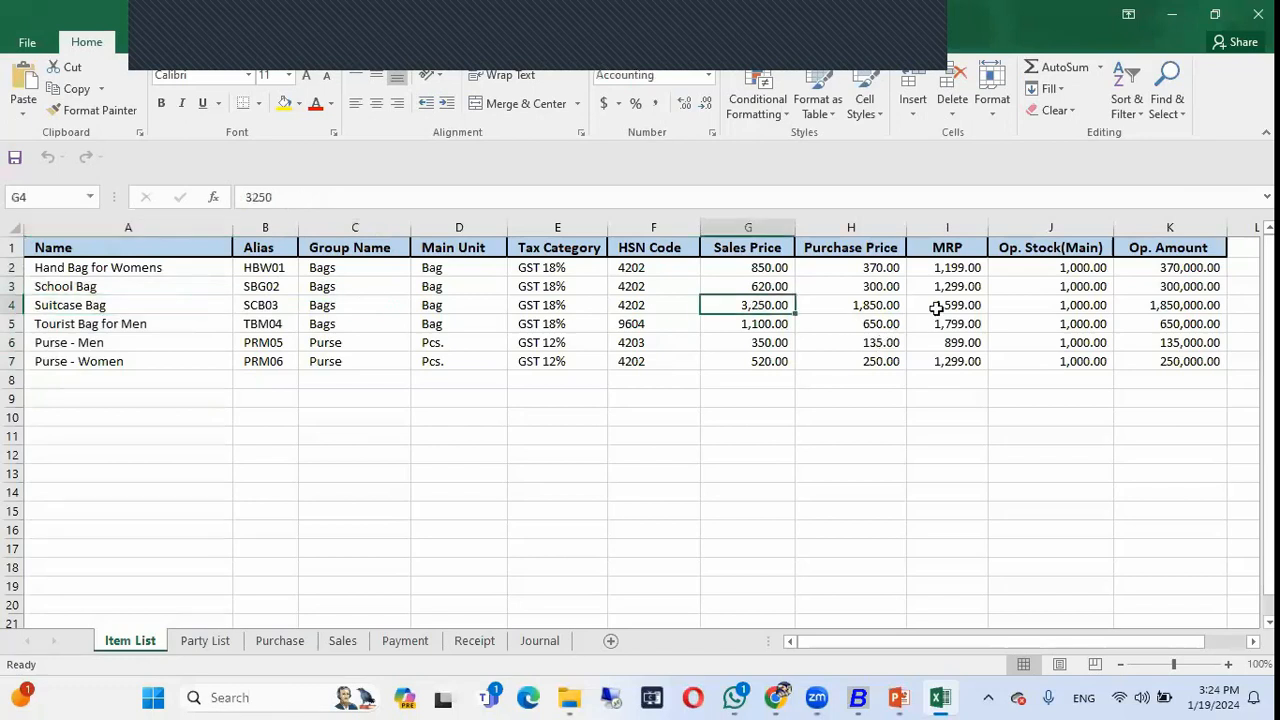
- Switch back to Busy and open the Suitcase Bag item master for modification
key(alt+Tab)
key(alt+Tab)
key(Tab)
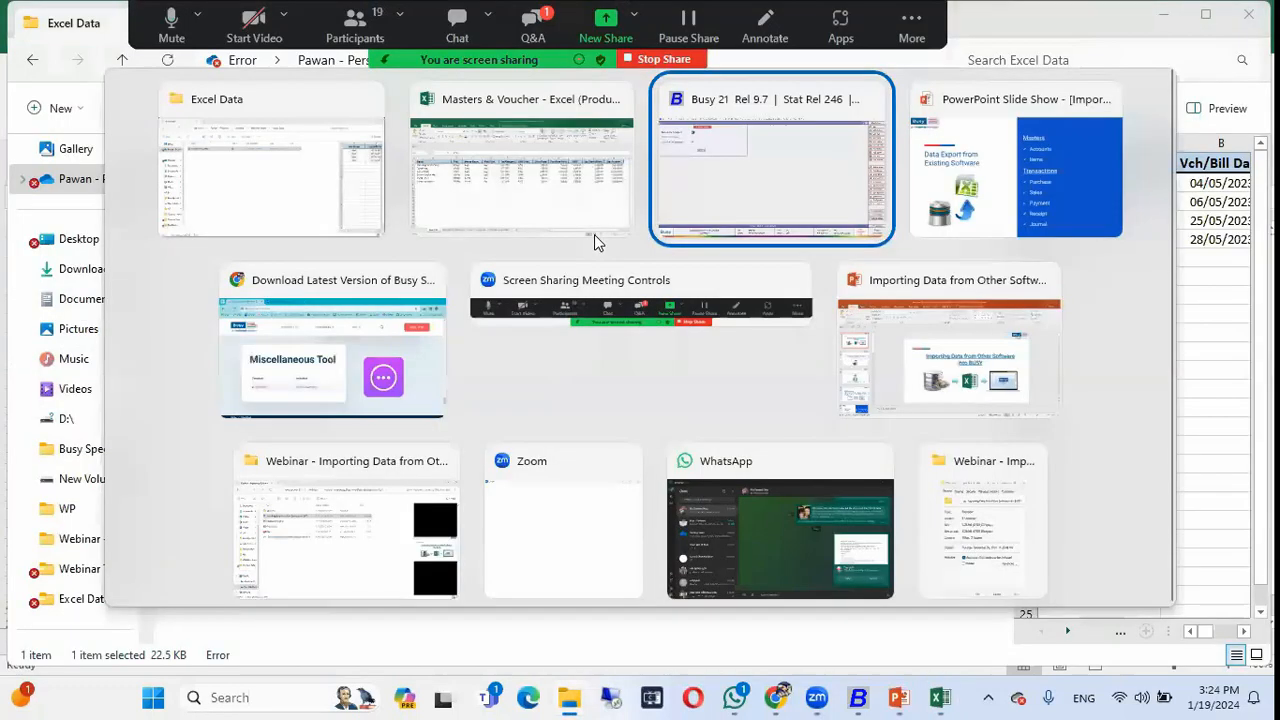
key(Escape)
key(Escape)
key(Up)
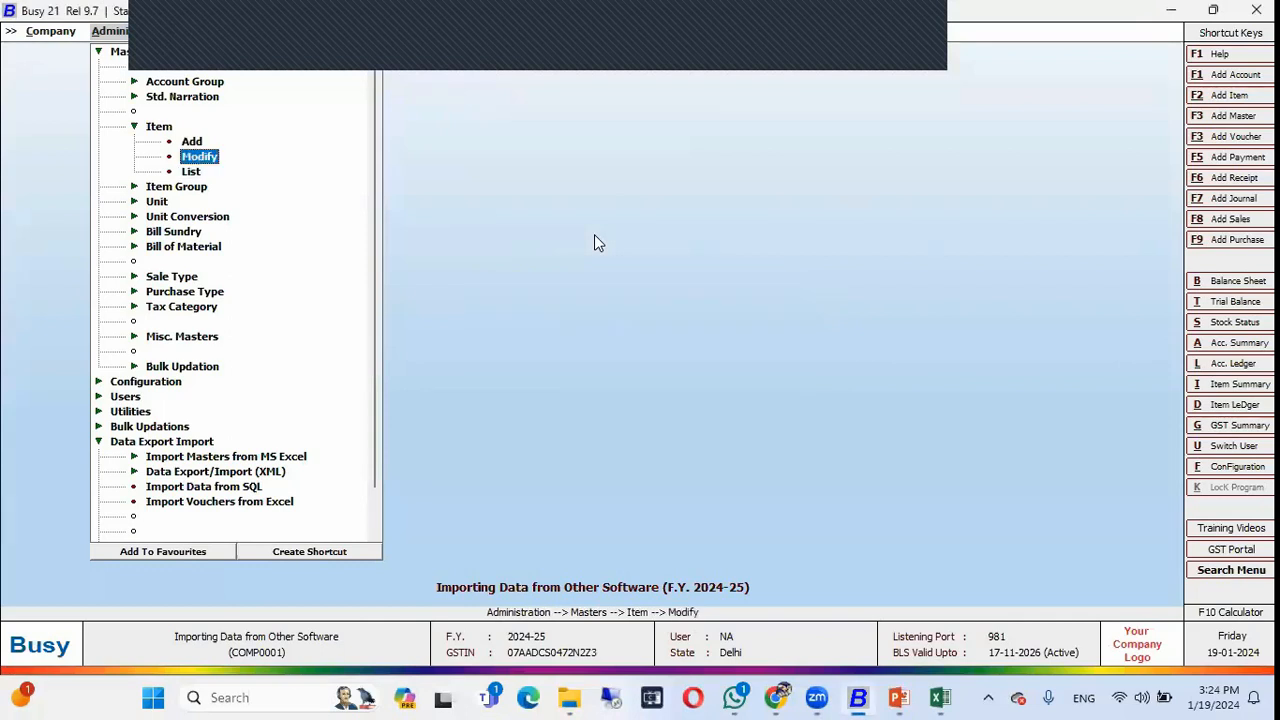
key(Return)
text(su)
key(Return)
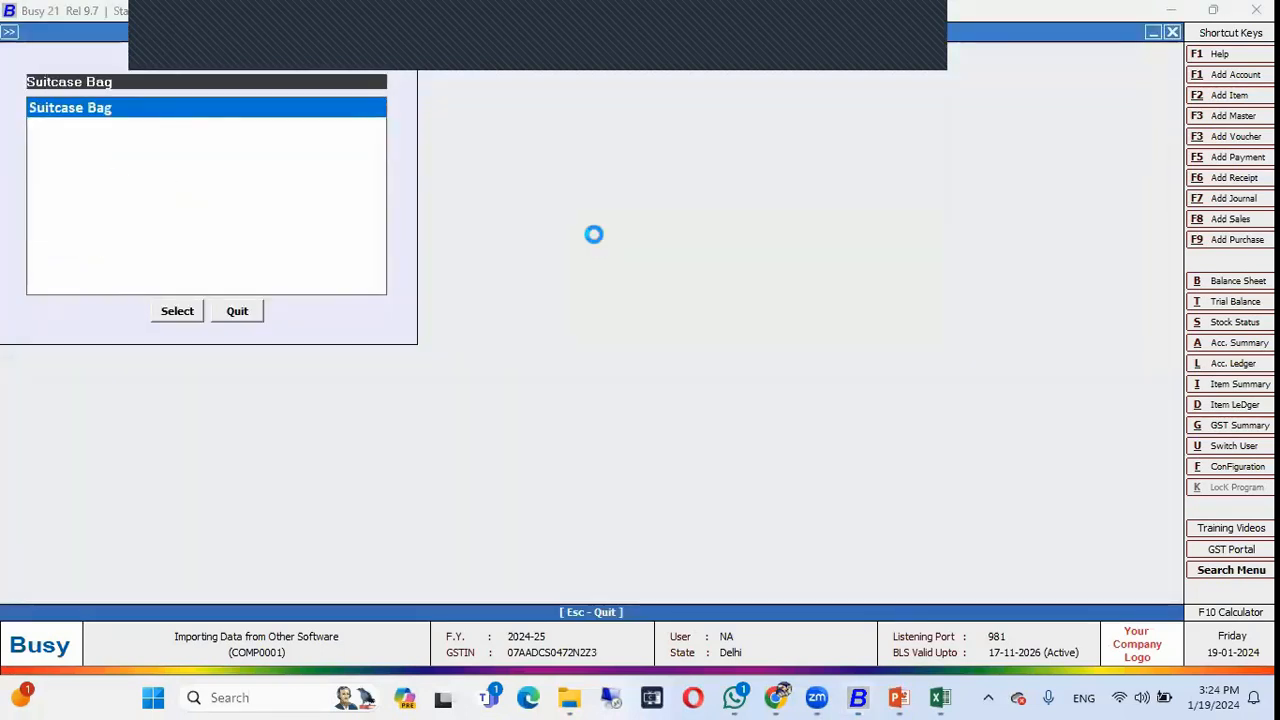
- Check the imported sales price of Suitcase Bag and leave the item master and the Item masters group
click(191, 317)
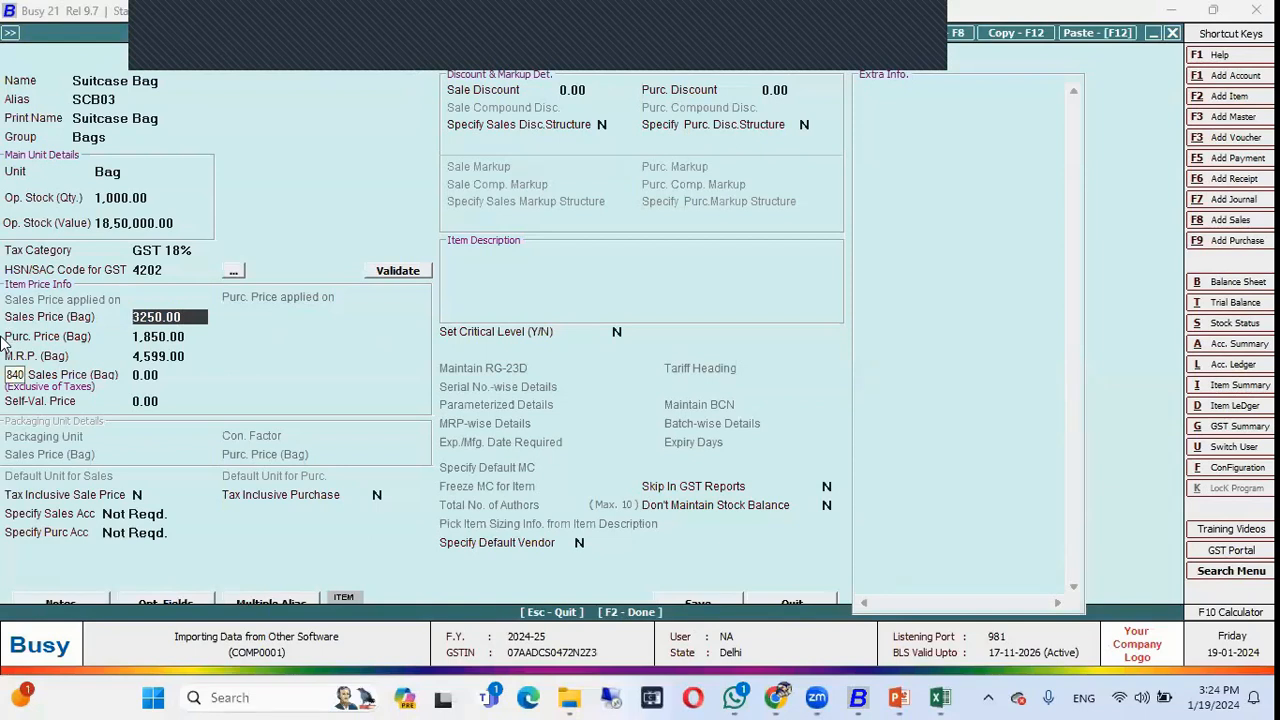
key(Escape)
key(Escape)
key(Escape)
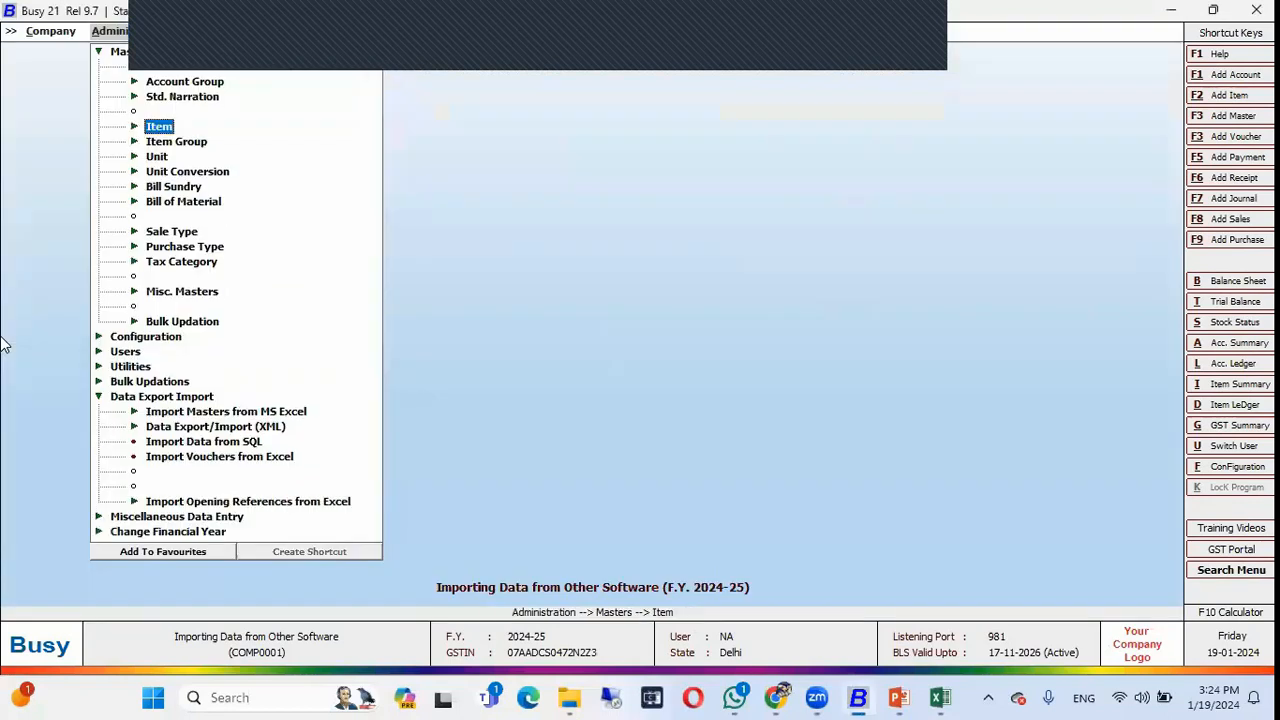
key(Down)
key(Down)
key(Down)
- Switch to the Masters & Voucher workbook in Excel and show the Party List sheet
key(alt+Tab)
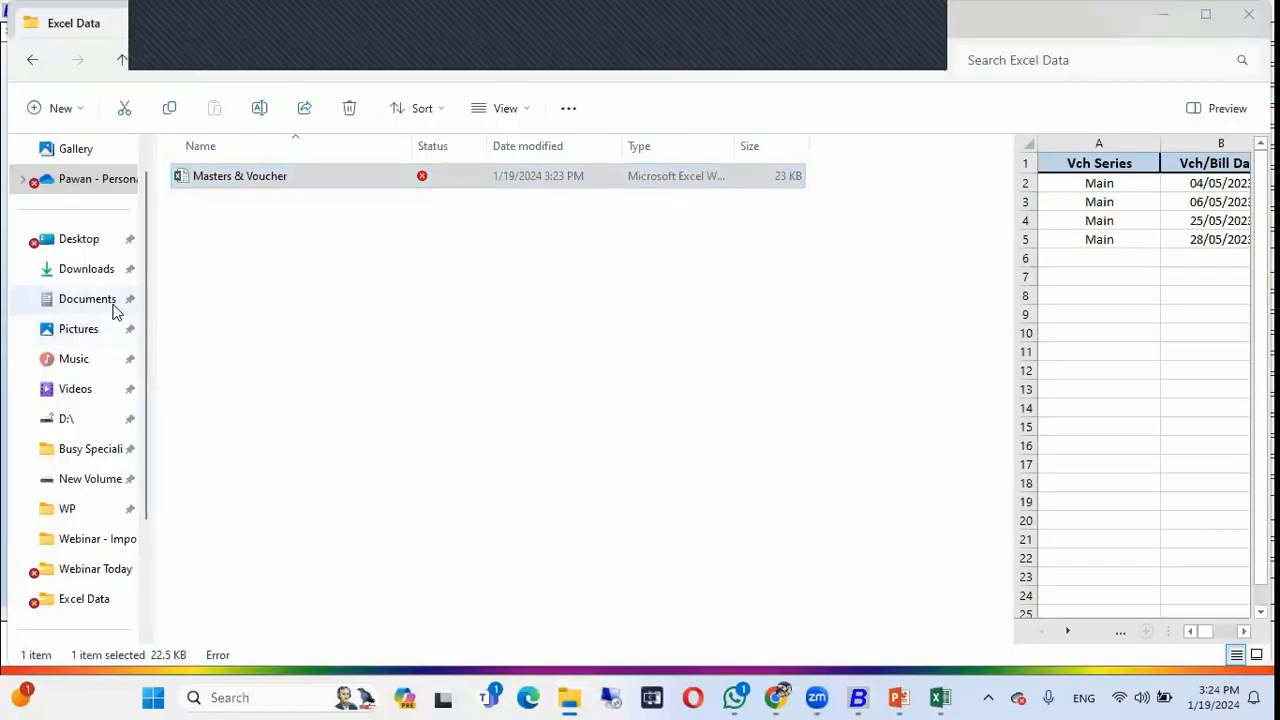
key(alt+Tab)
key(Tab)
click(199, 643)
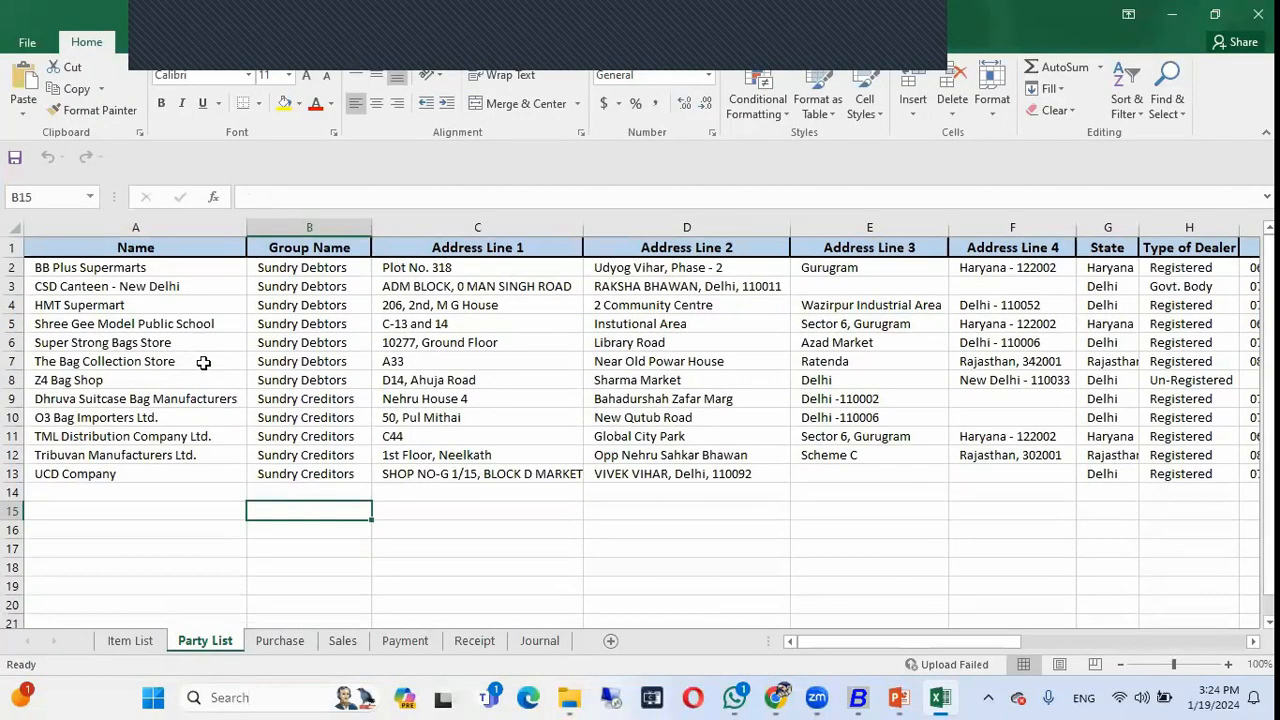
- Review the Party List's name, group name and Address Line 1 to 4 columns
click(164, 267)
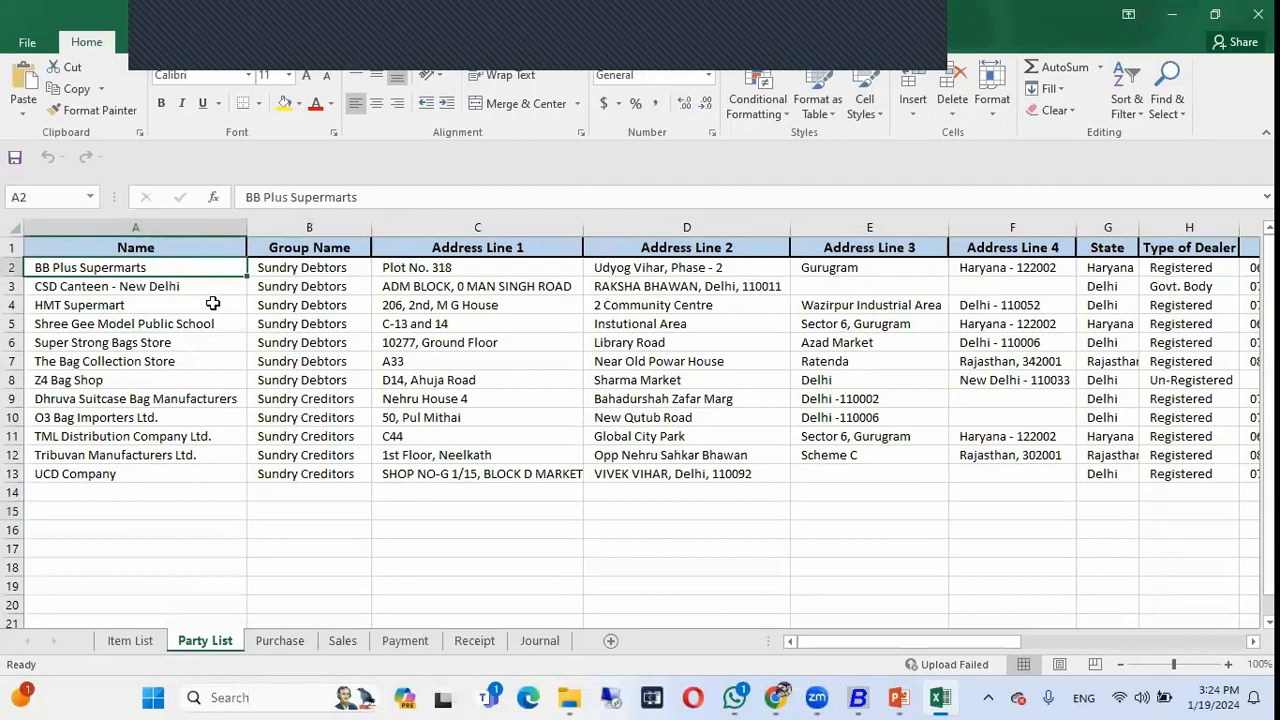
click(180, 228)
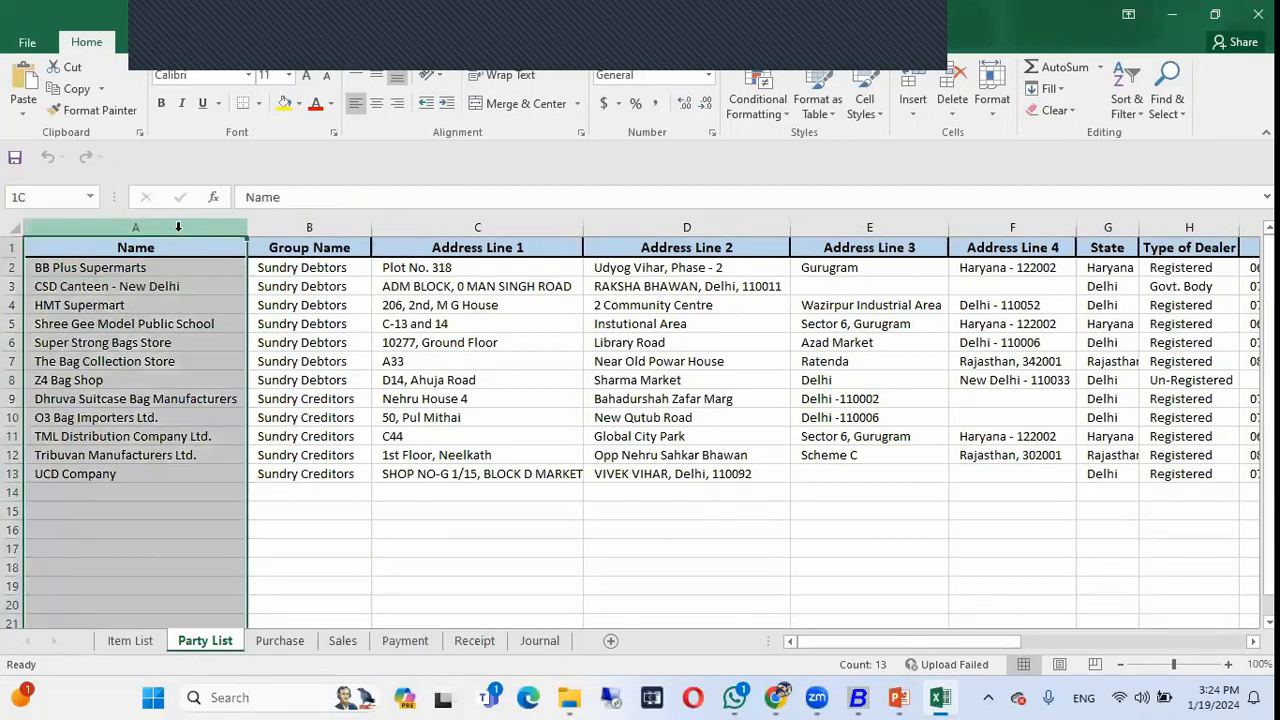
click(137, 290)
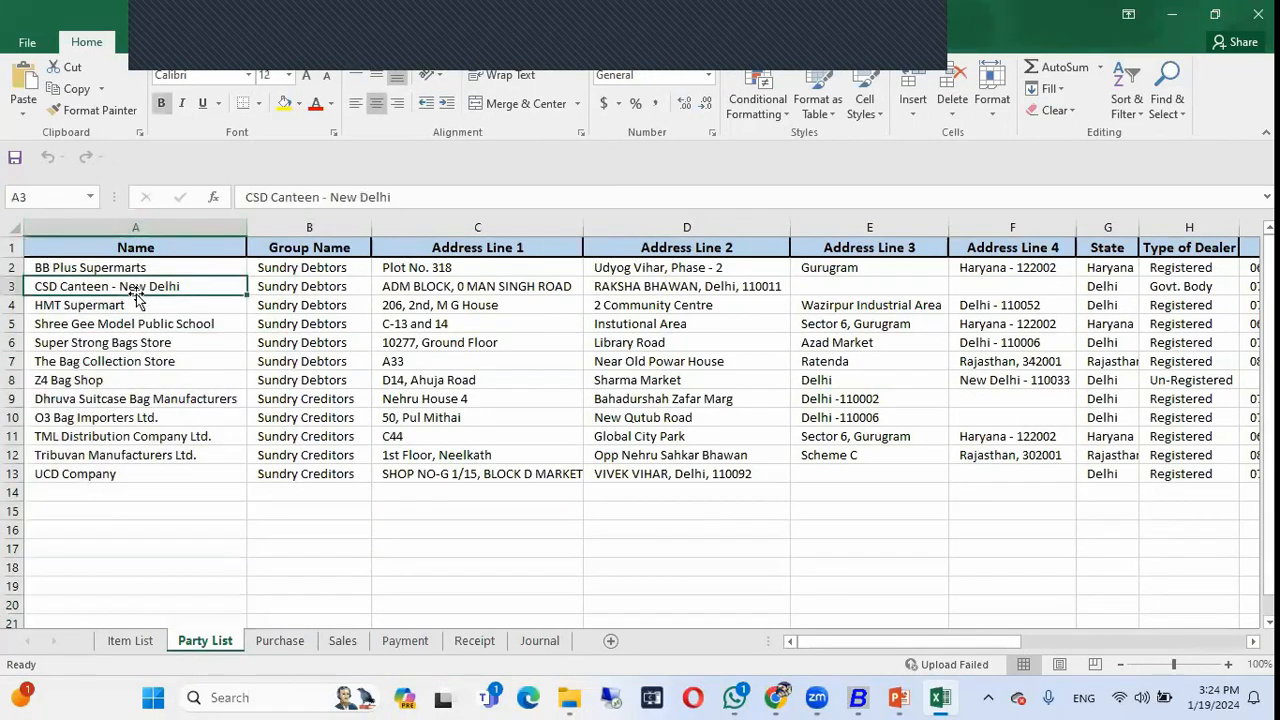
click(319, 224)
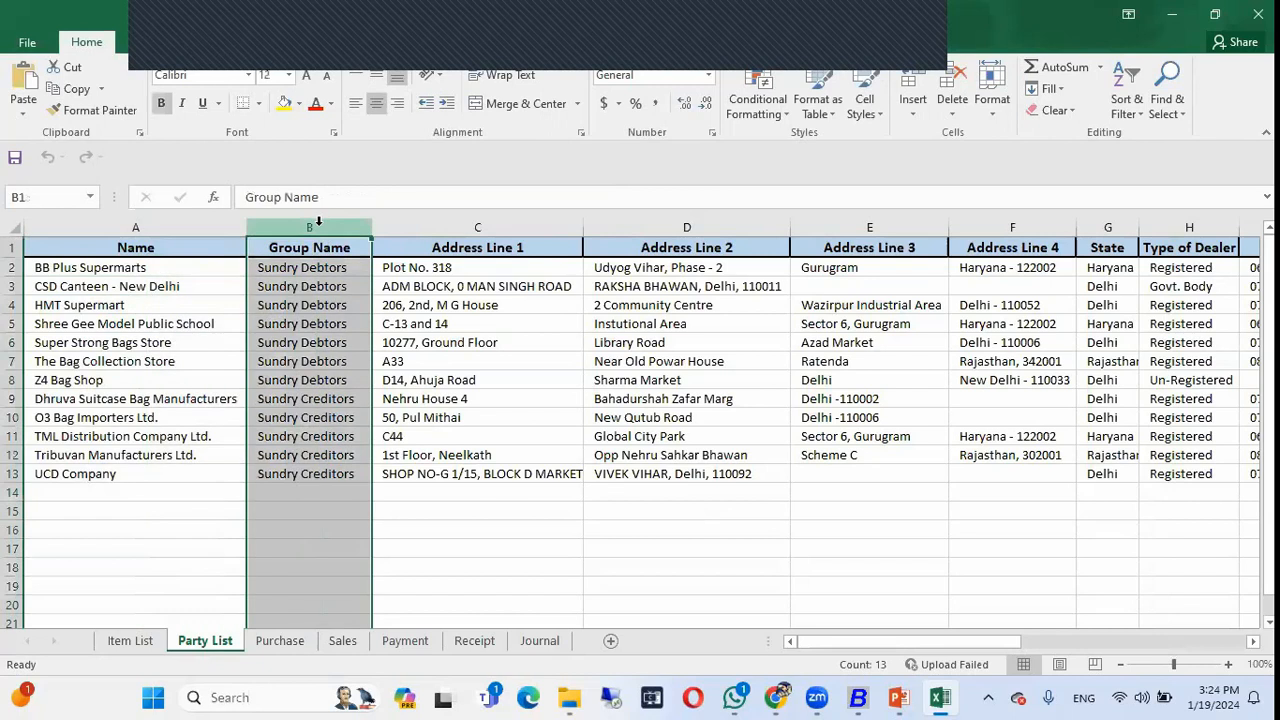
click(440, 227)
click(650, 231)
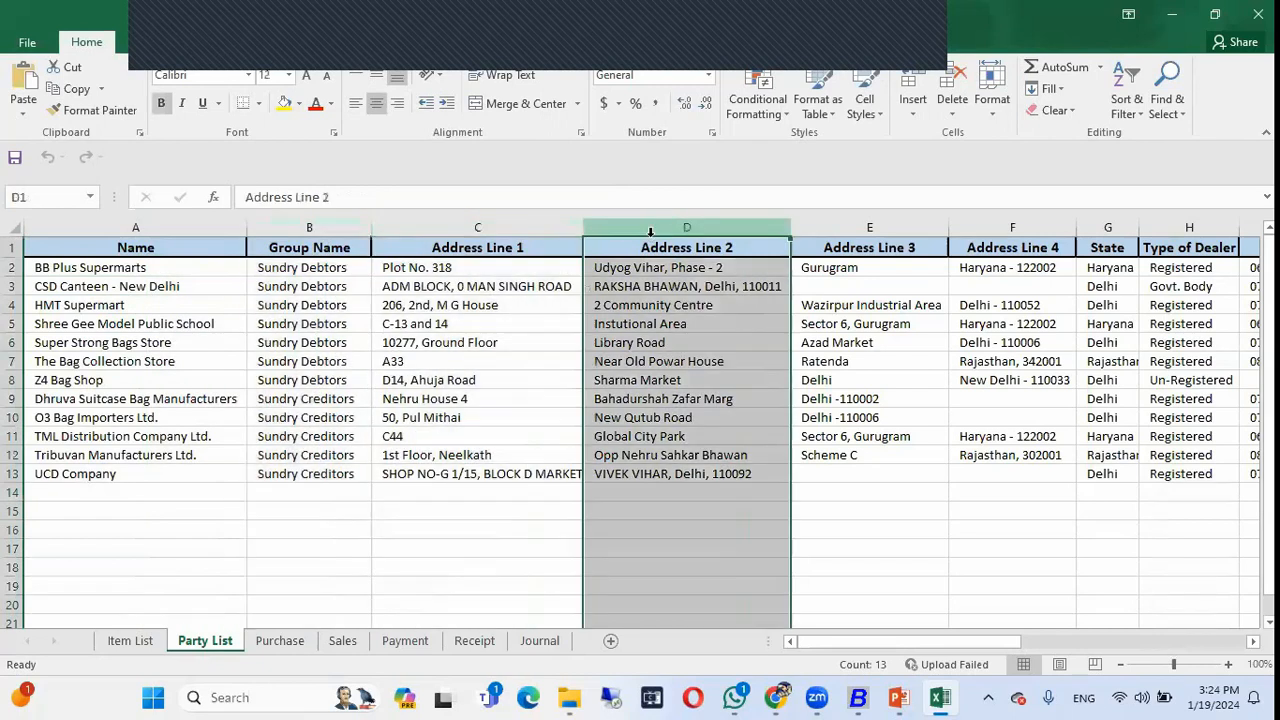
click(870, 228)
click(1041, 227)
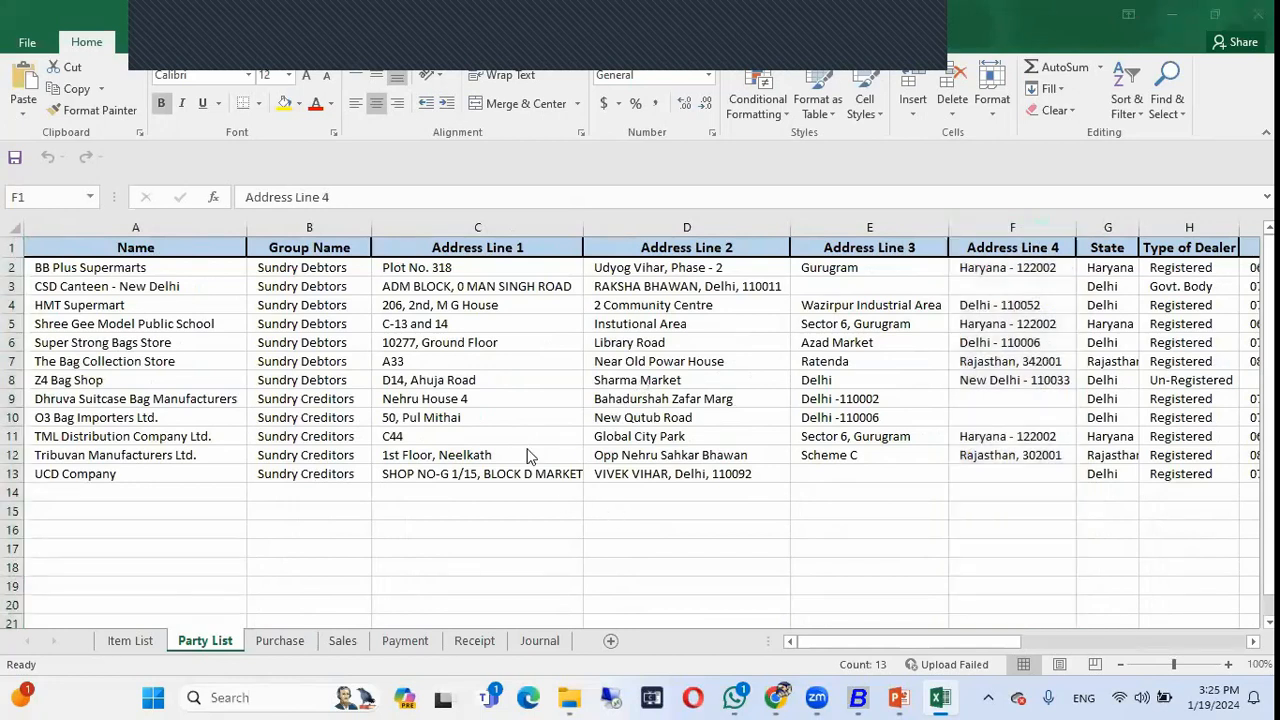
- Switch to Busy and open the import of account masters from MS Excel
key(alt+Tab)
key(Down)
key(Down)
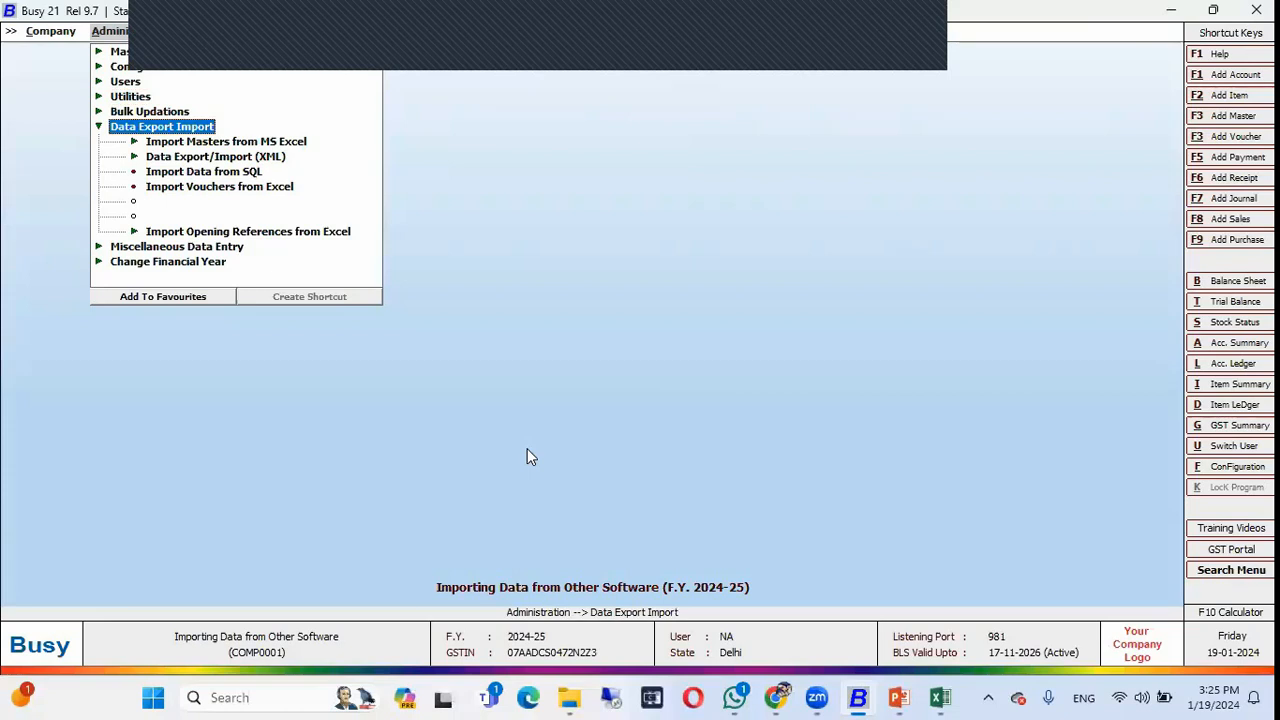
key(Down)
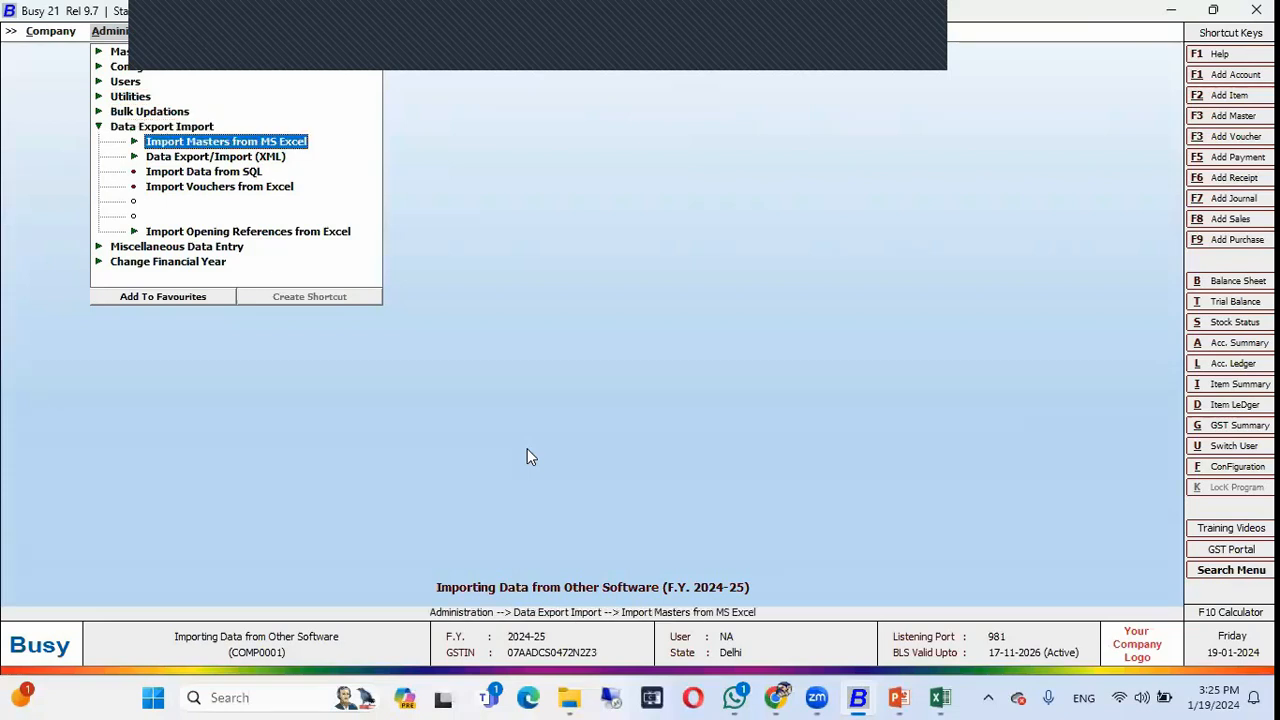
key(Return)
key(Down)
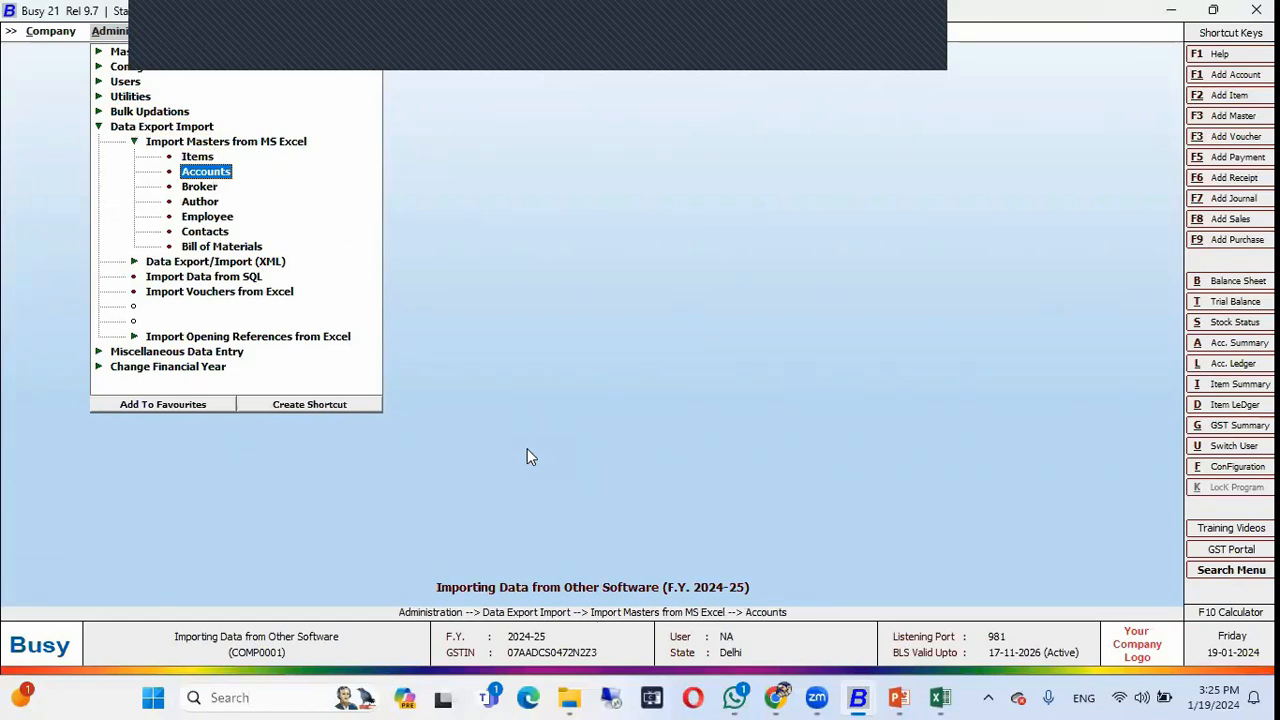
key(Return)
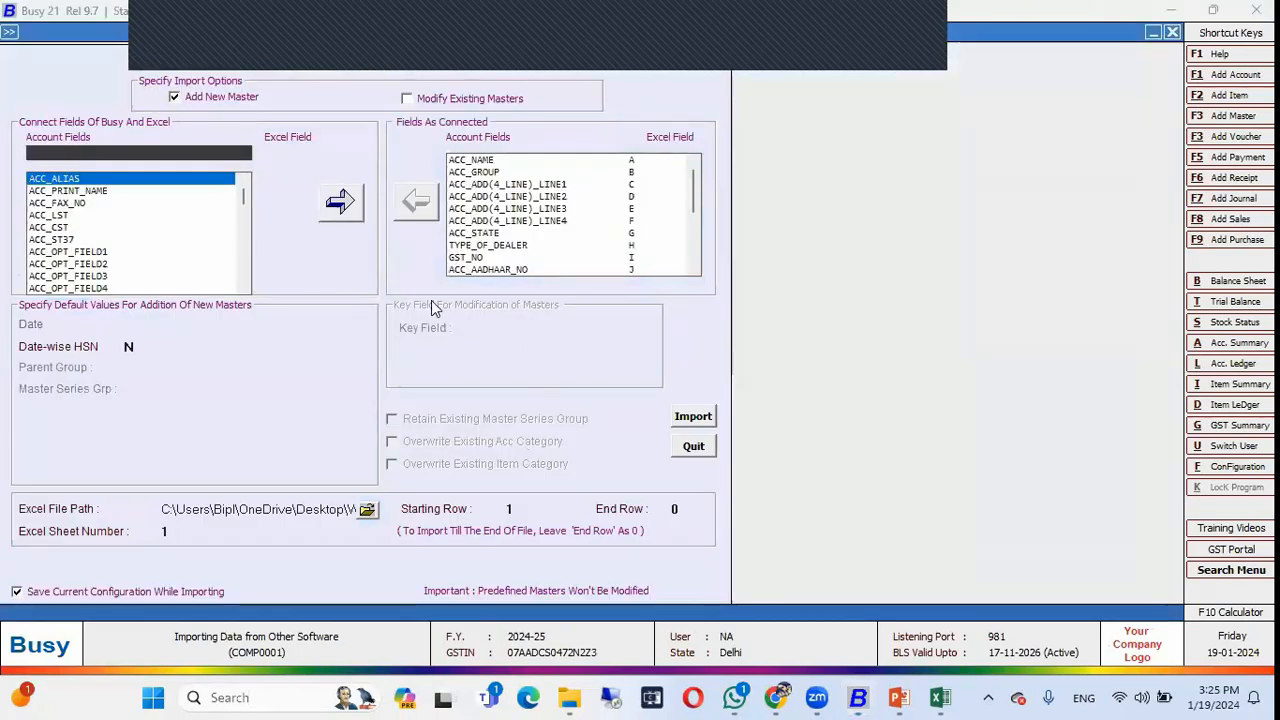
- Review which Excel columns are connected to the account name, group and first two address line fields
click(487, 163)
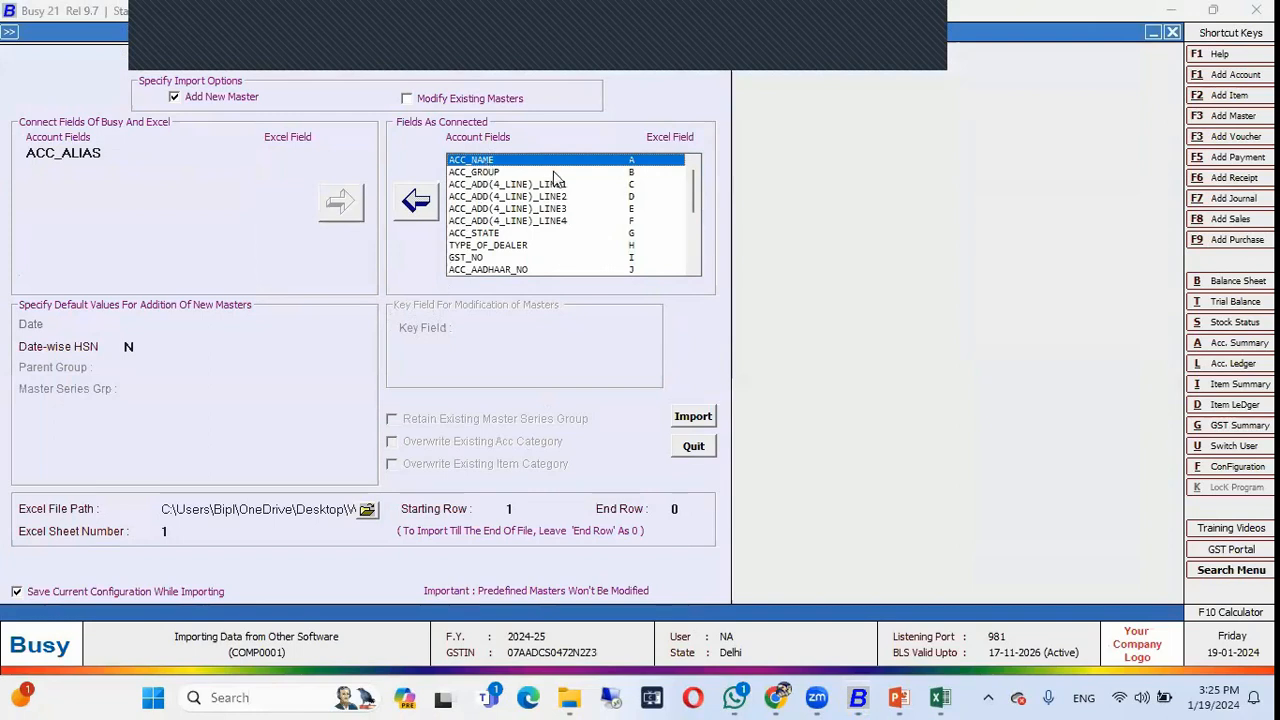
click(144, 155)
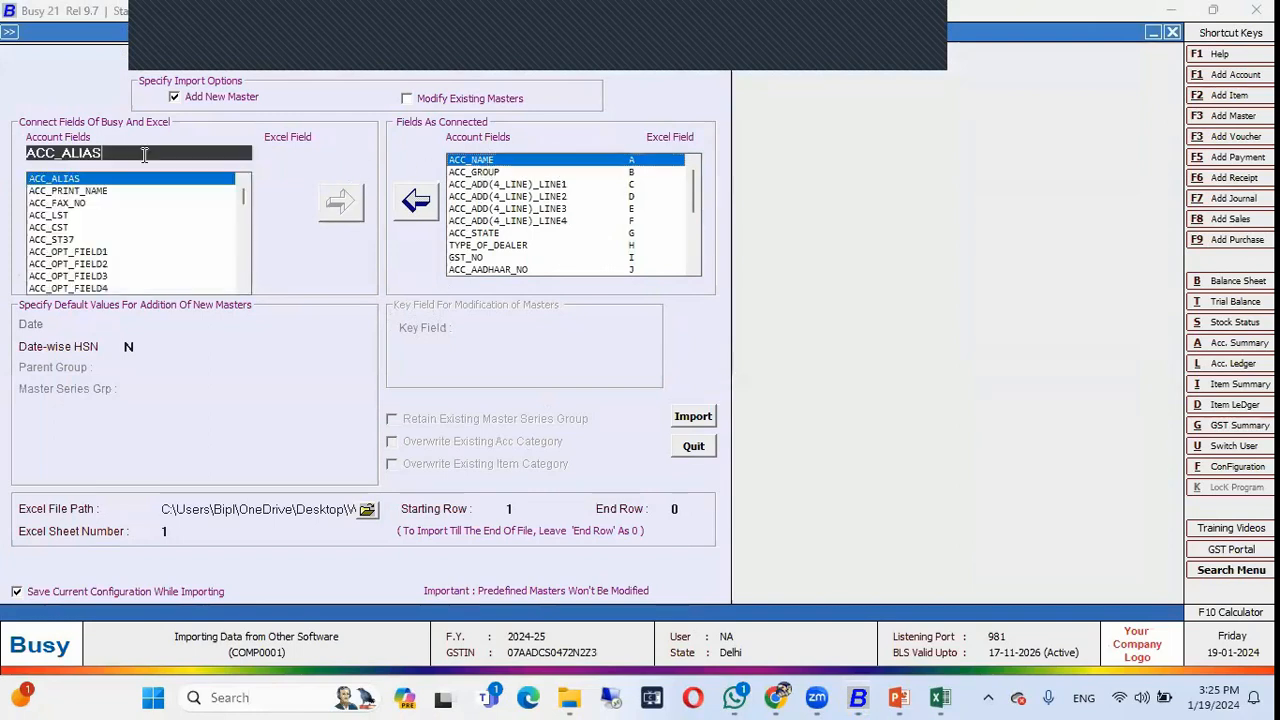
key(Return)
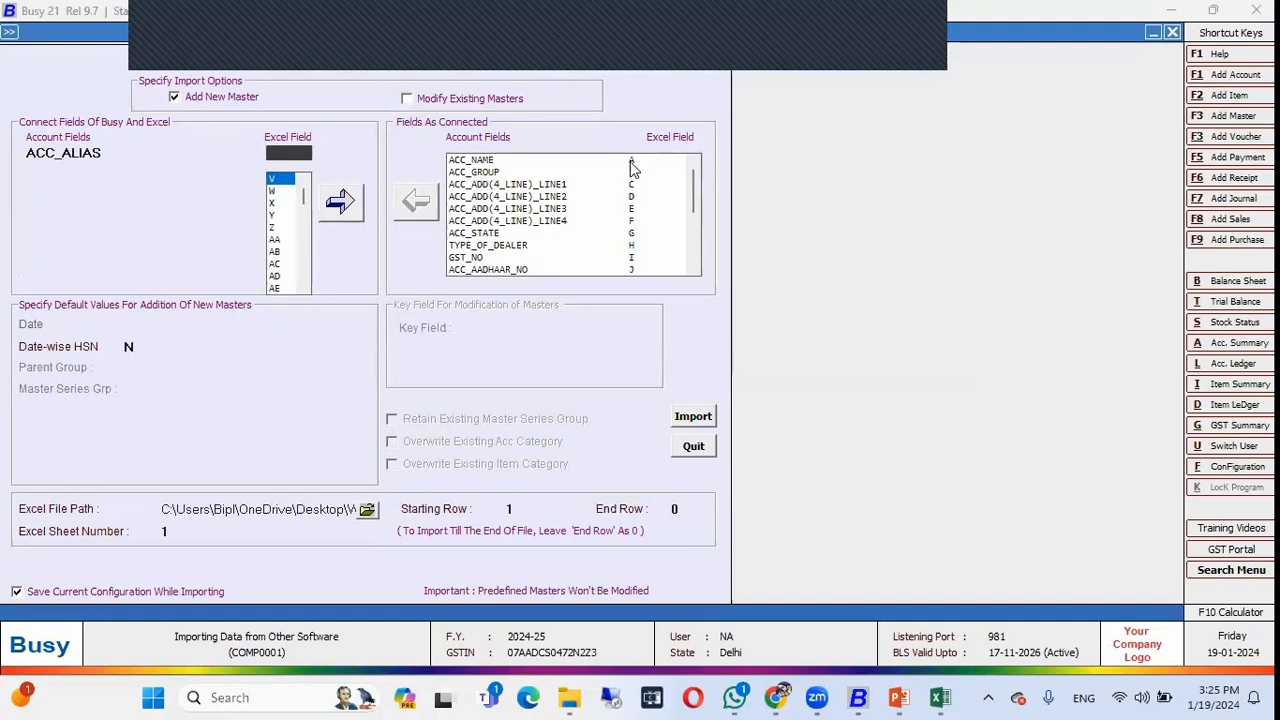
click(497, 174)
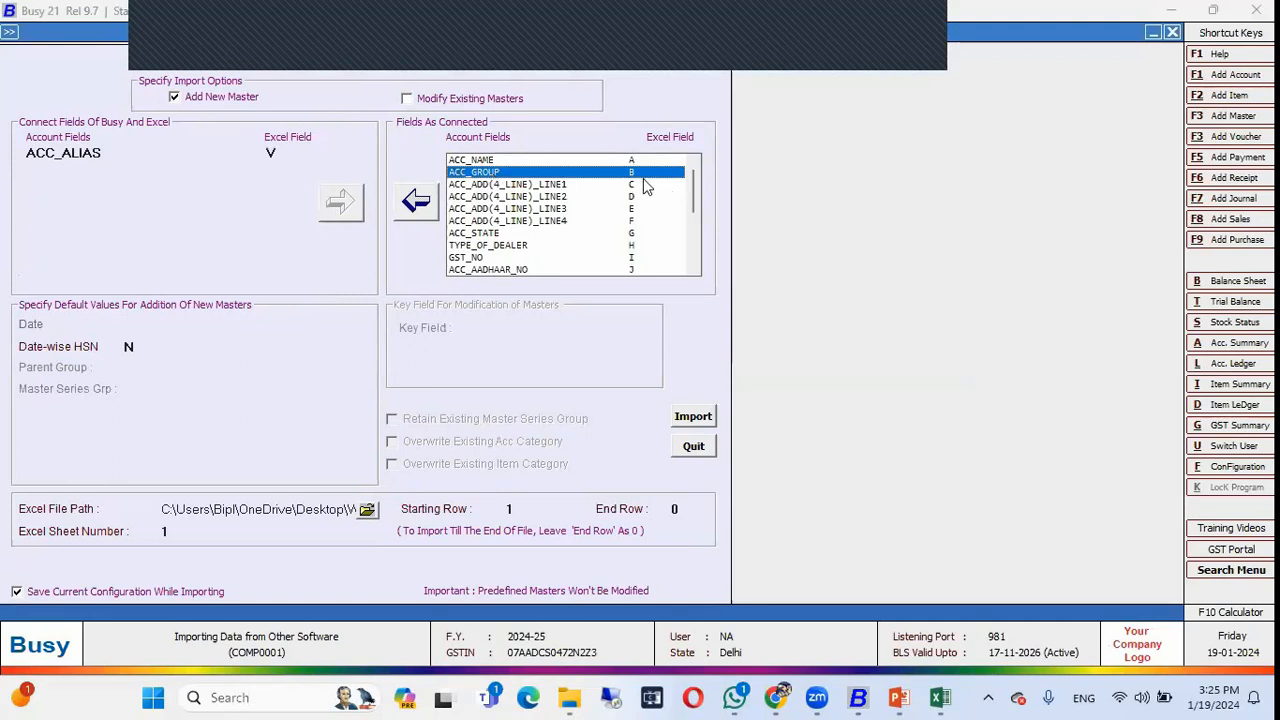
click(502, 185)
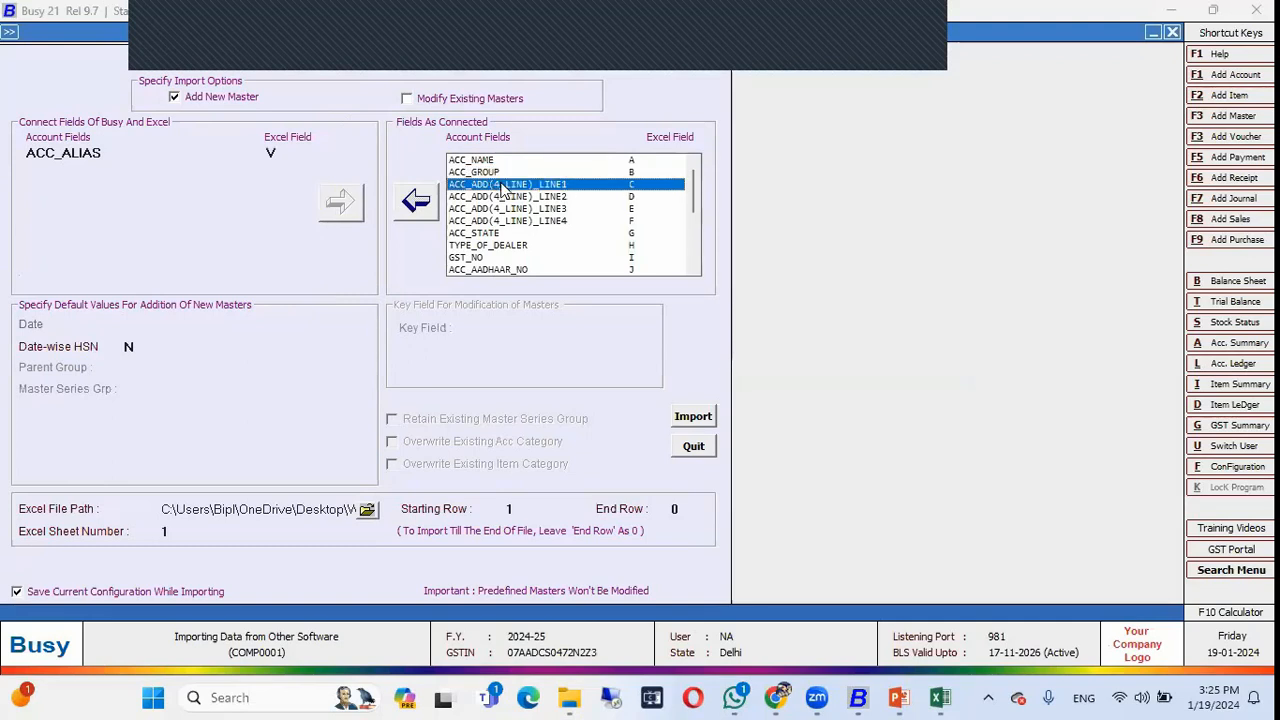
click(640, 198)
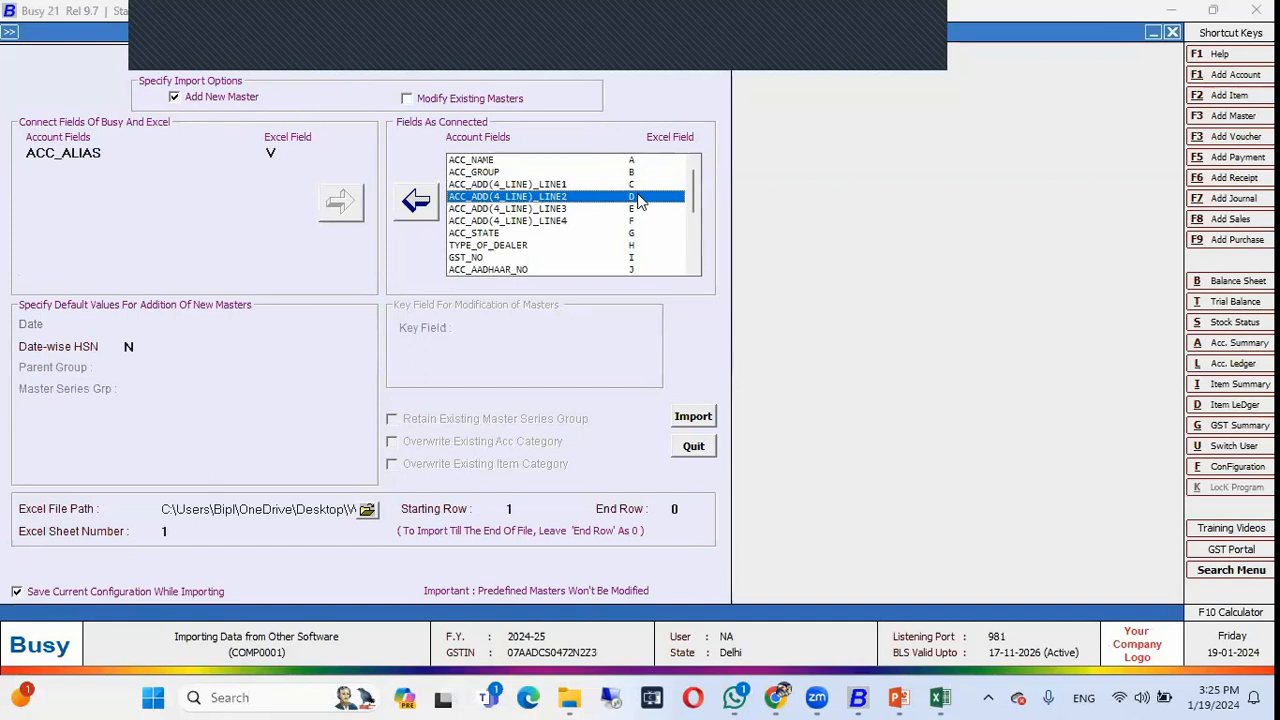
- Compare the second address line's connected field with column D of the Party List in Excel, and return to Busy
key(alt+Tab)
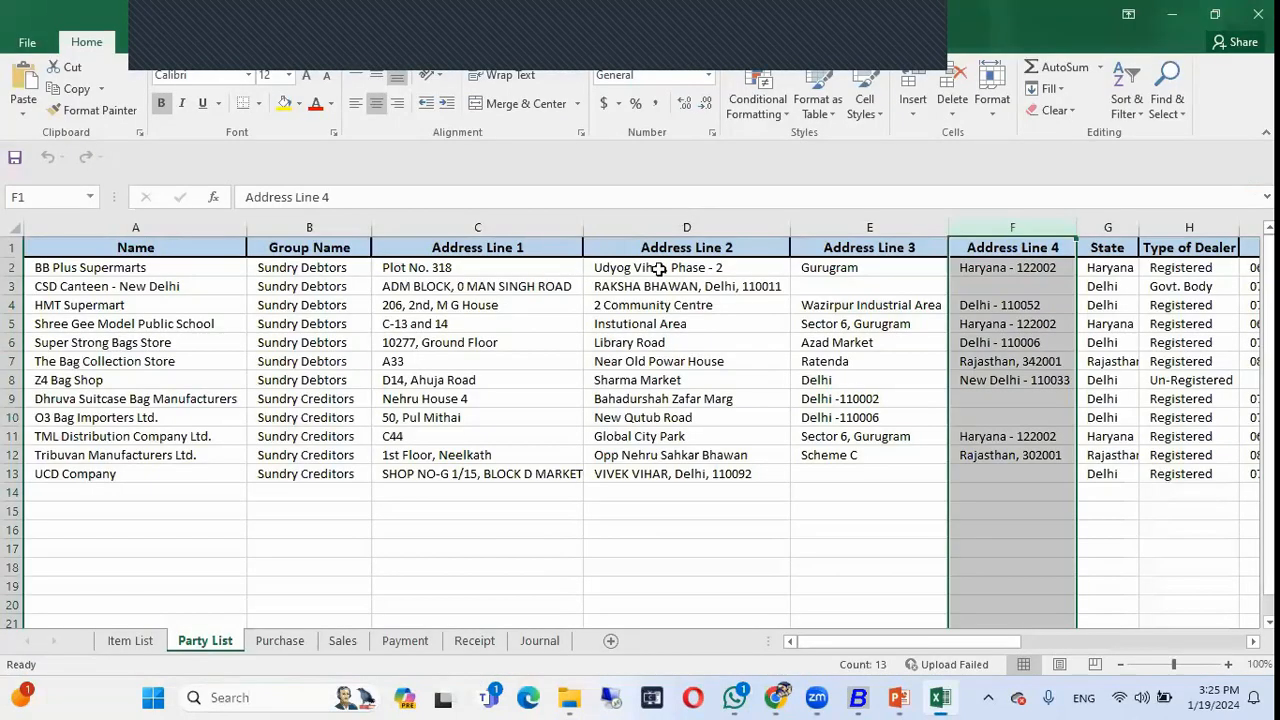
click(697, 222)
key(alt+Tab)
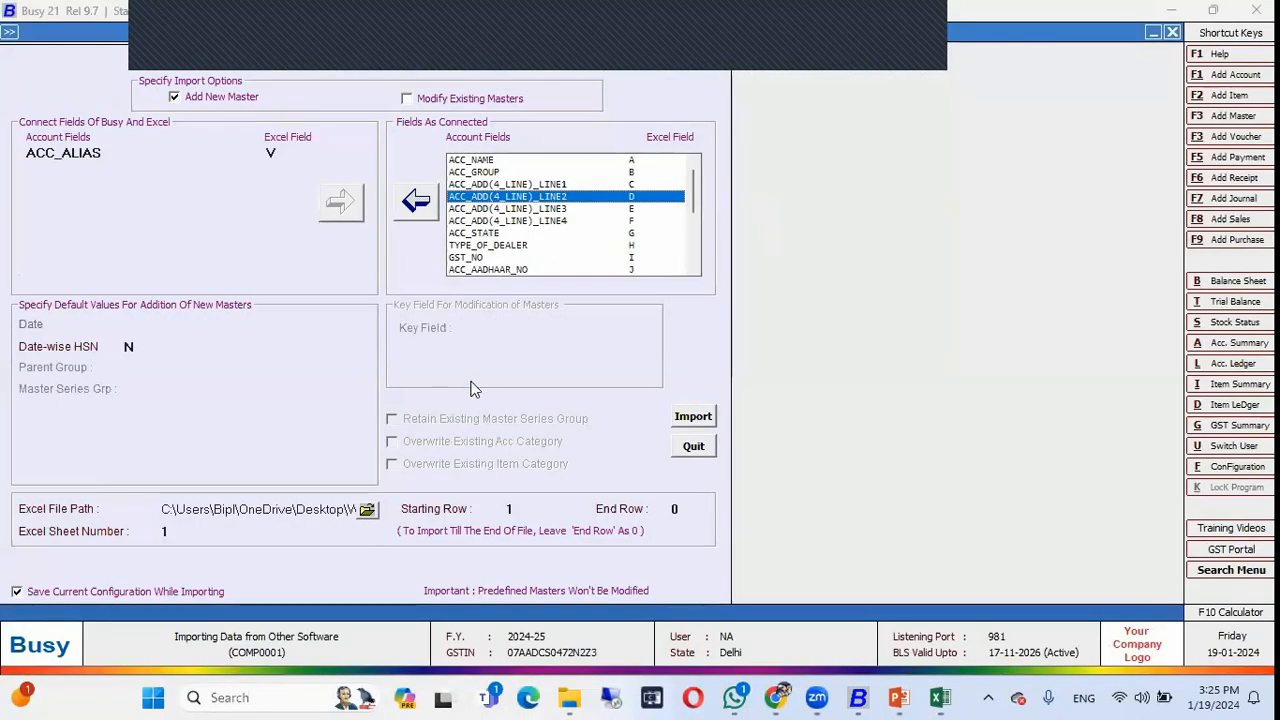
- Choose the Masters & Voucher workbook as the Excel file for the account import
click(368, 510)
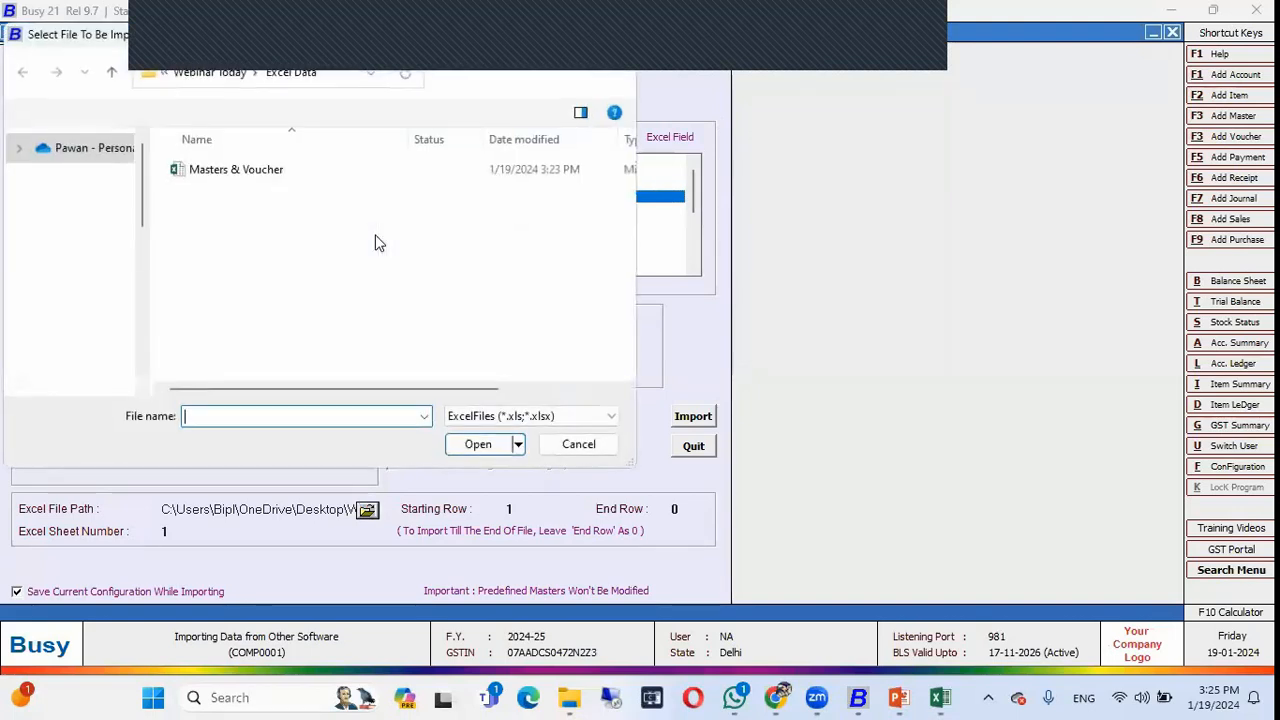
click(260, 172)
click(477, 444)
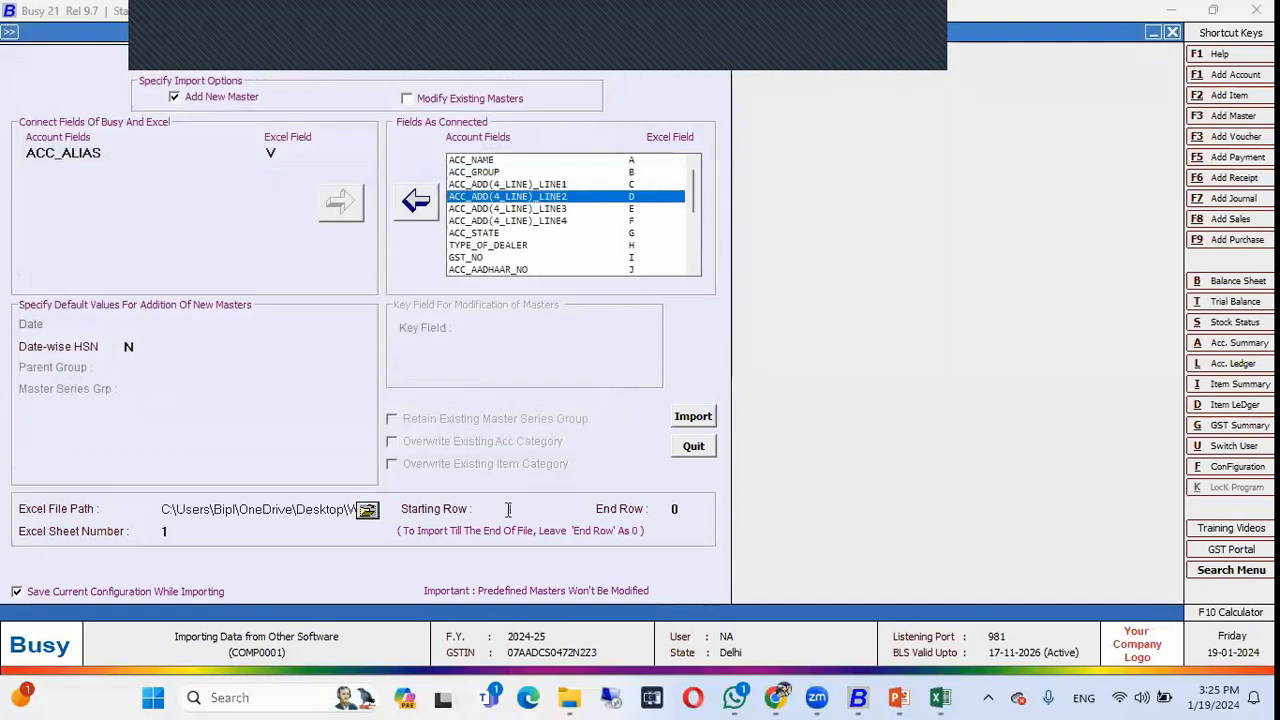
- Check the header and first data rows of the Party List in Excel, and set the account import's starting row to 2
key(alt+Tab)
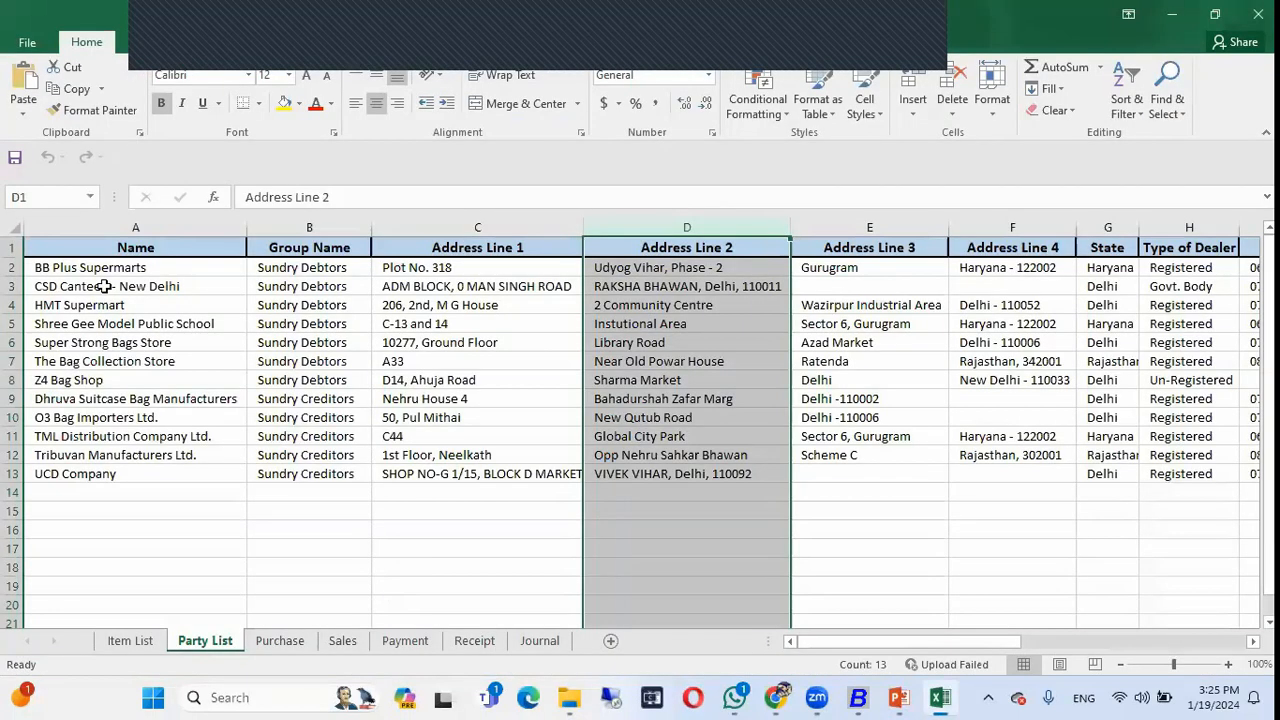
click(14, 268)
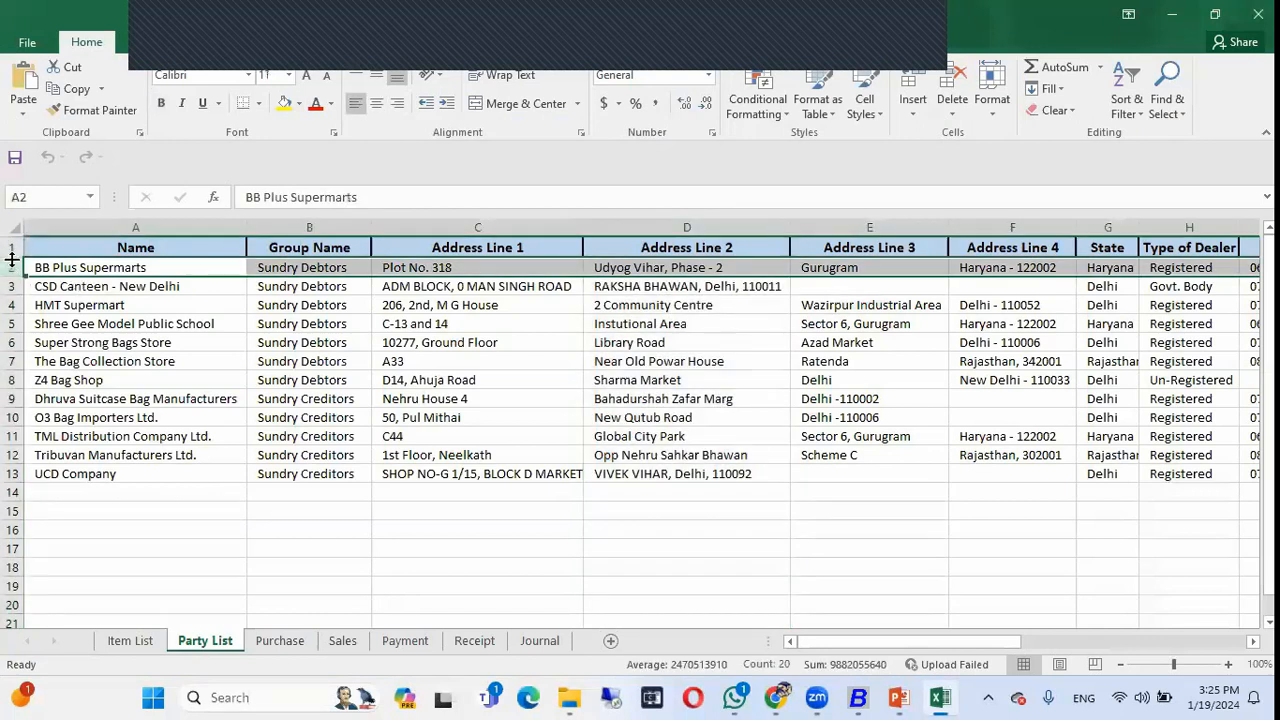
click(14, 248)
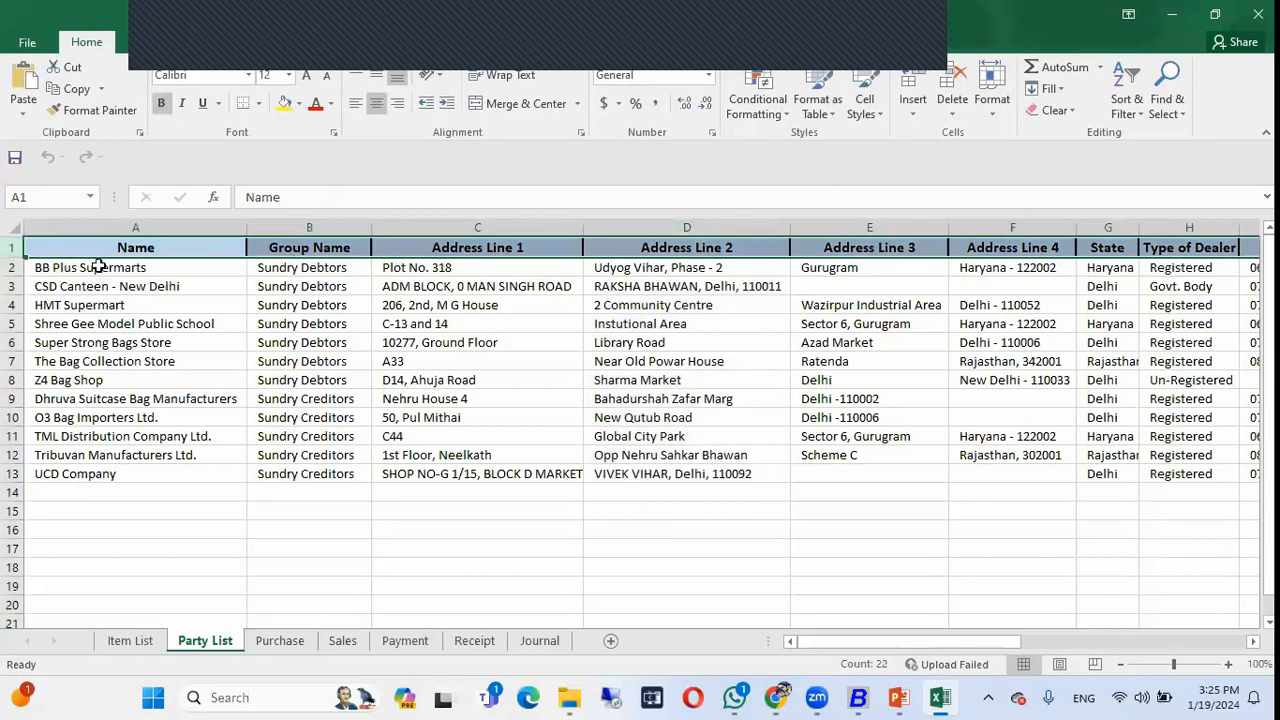
click(13, 268)
key(alt+Tab)
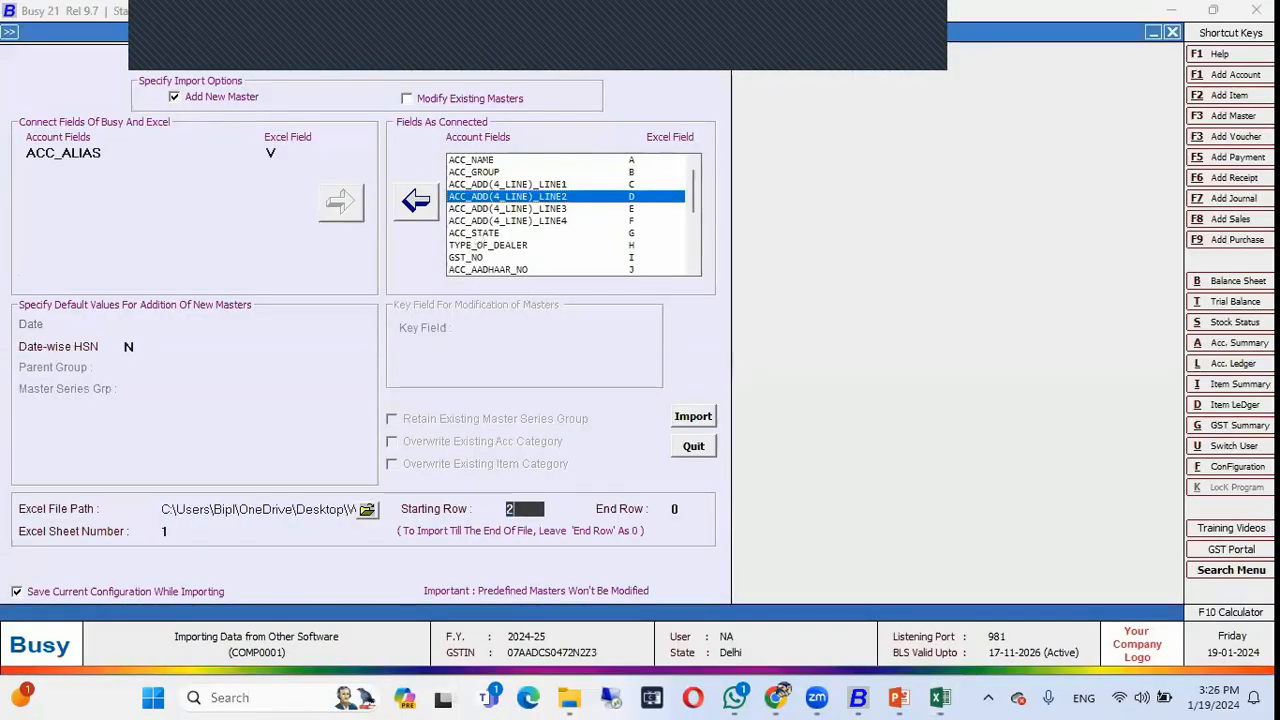
key(Return)
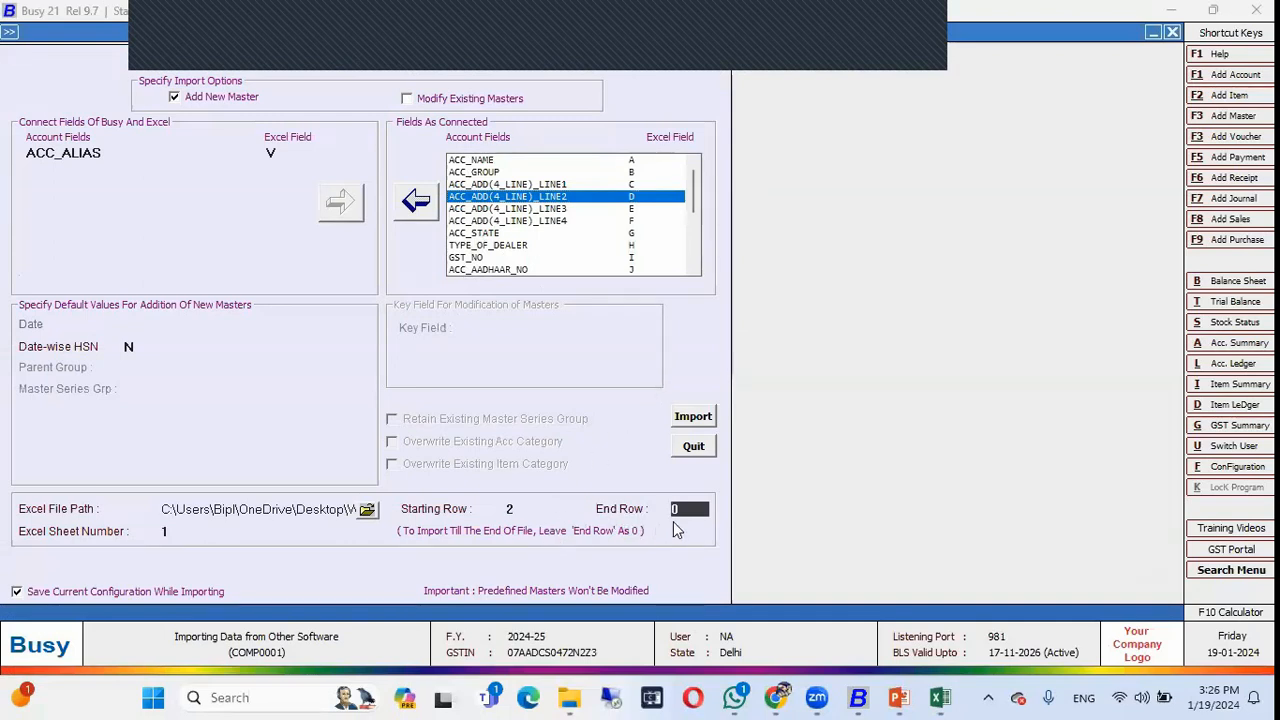
- Set the account import's Excel sheet number to 2, matching the Party List's position, and close the Masters & Voucher workbook
click(170, 530)
text(2)
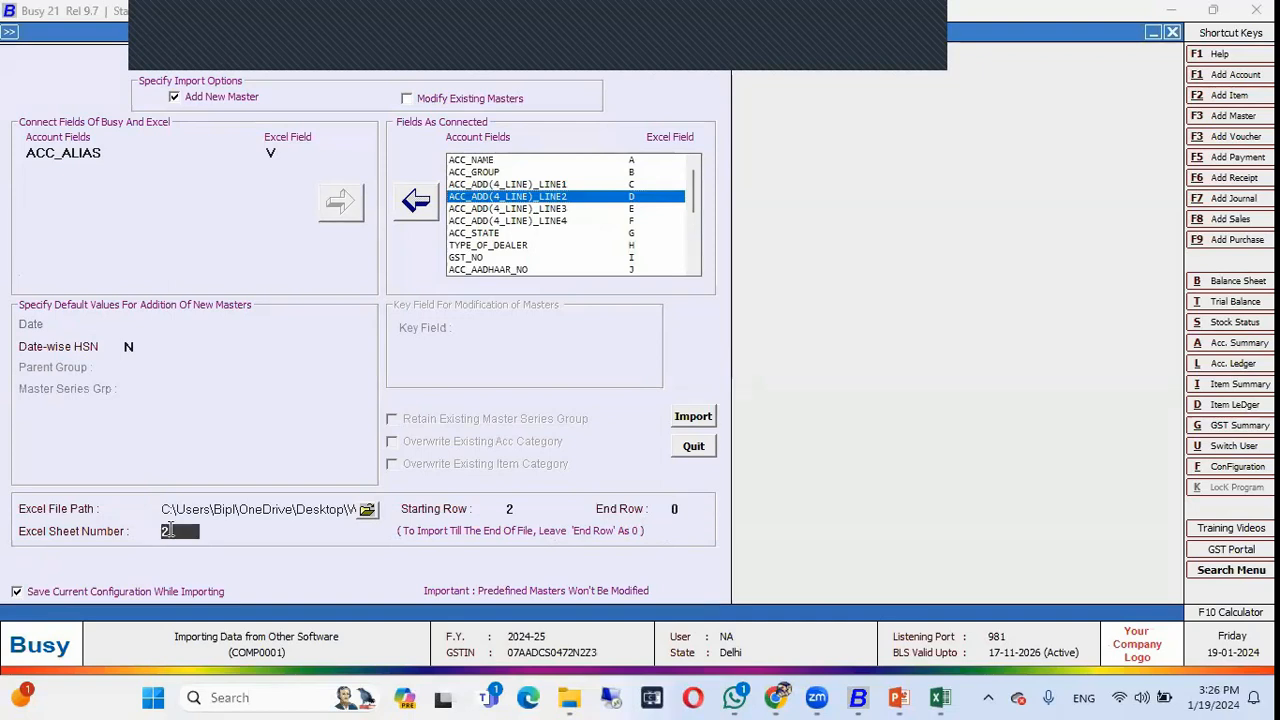
key(alt+Tab)
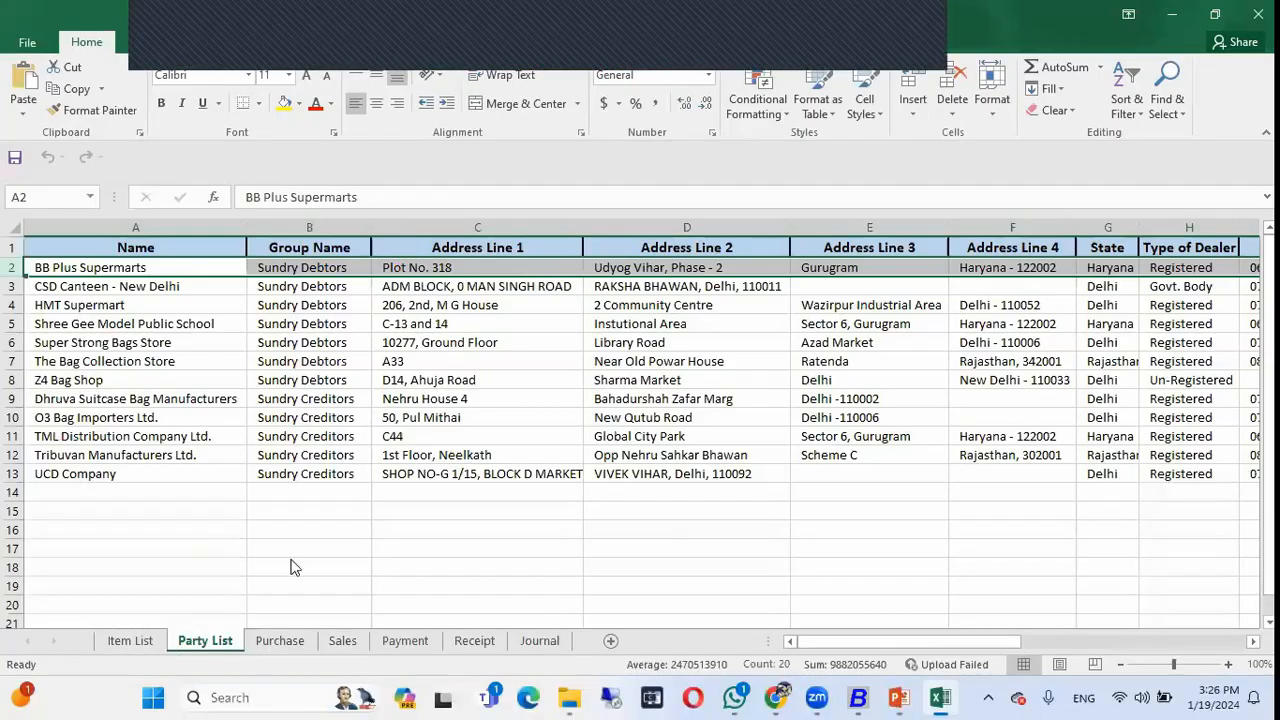
key(alt+Tab)
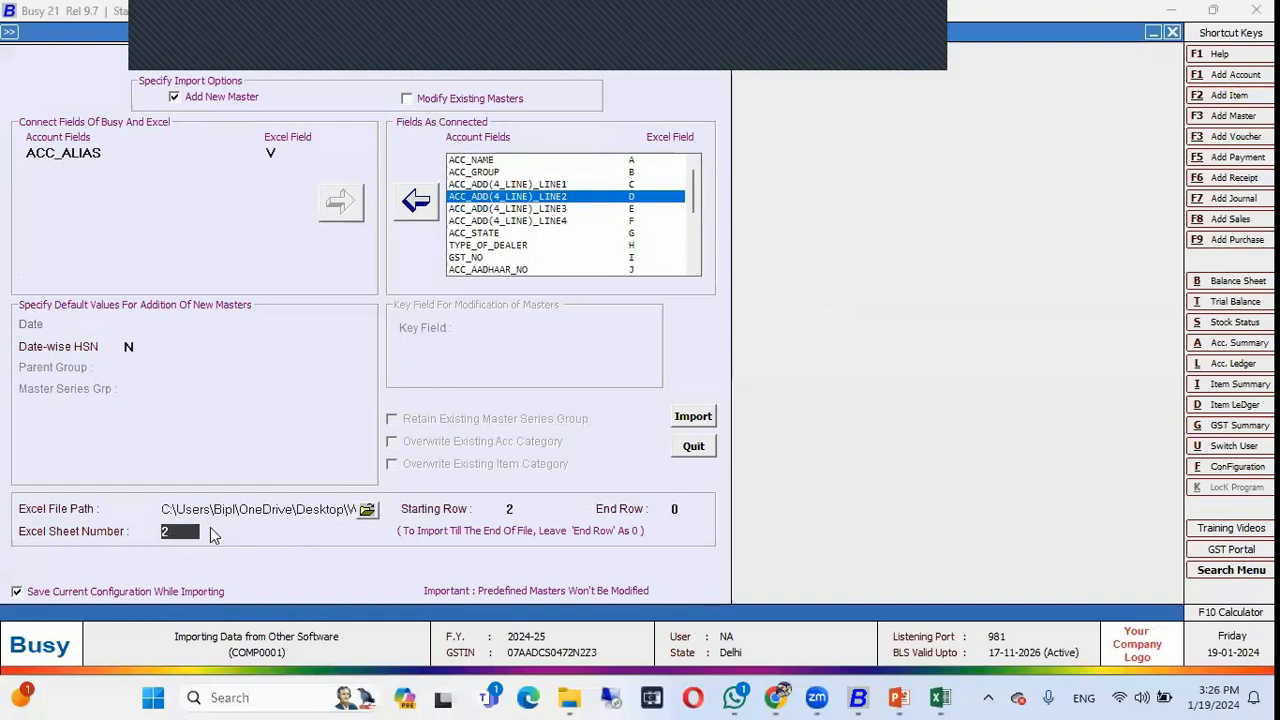
key(alt+Tab)
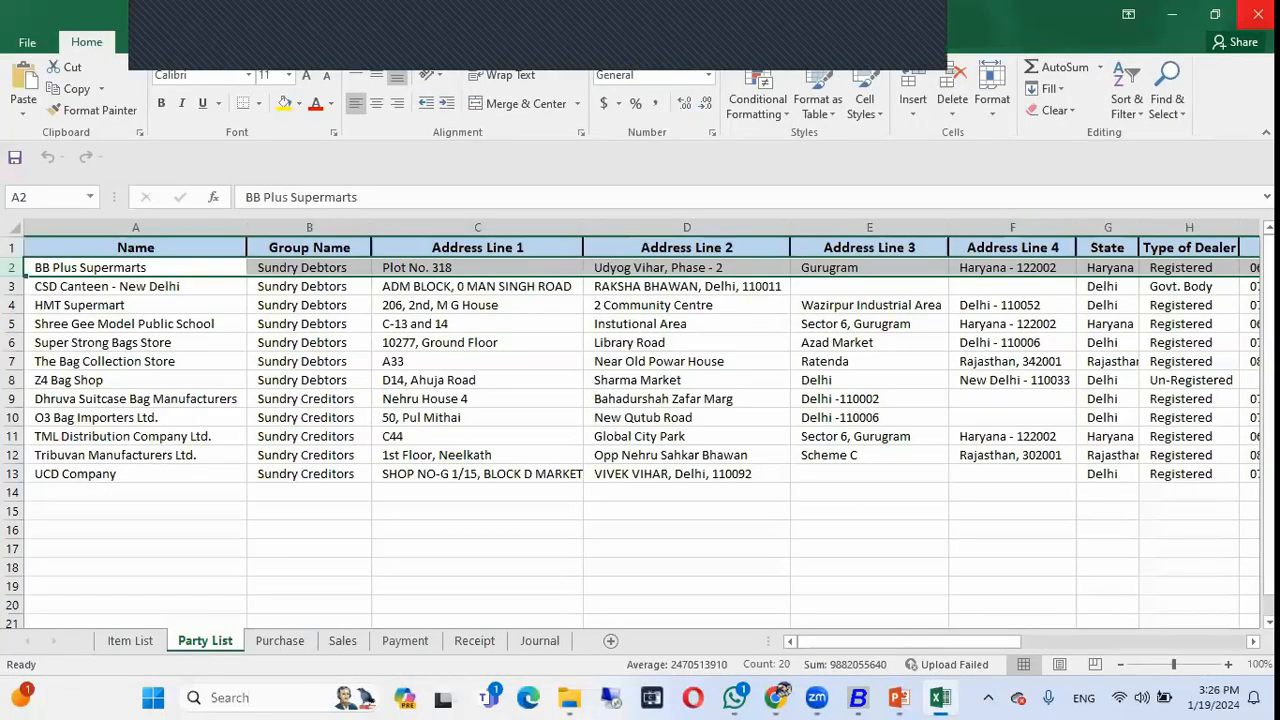
key(alt+Tab)
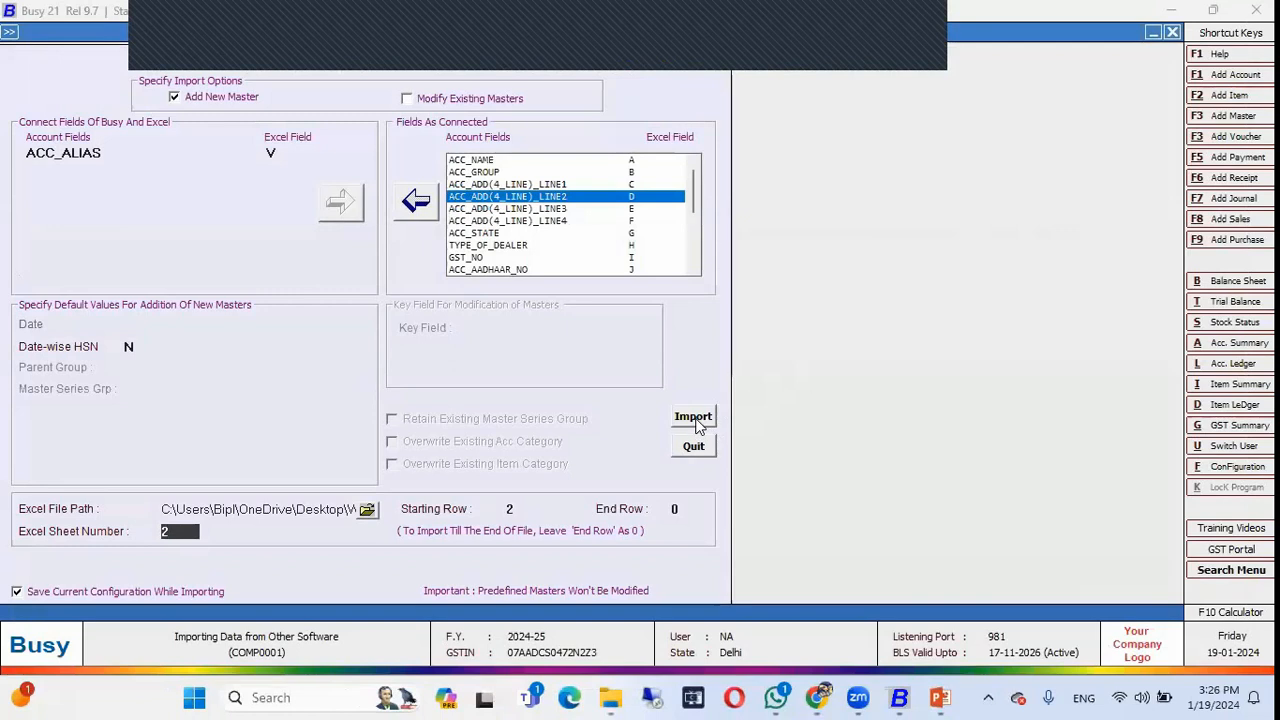
- Import the party accounts from the Excel sheet into Busy and leave the account import form
click(695, 419)
key(Left)
key(Return)
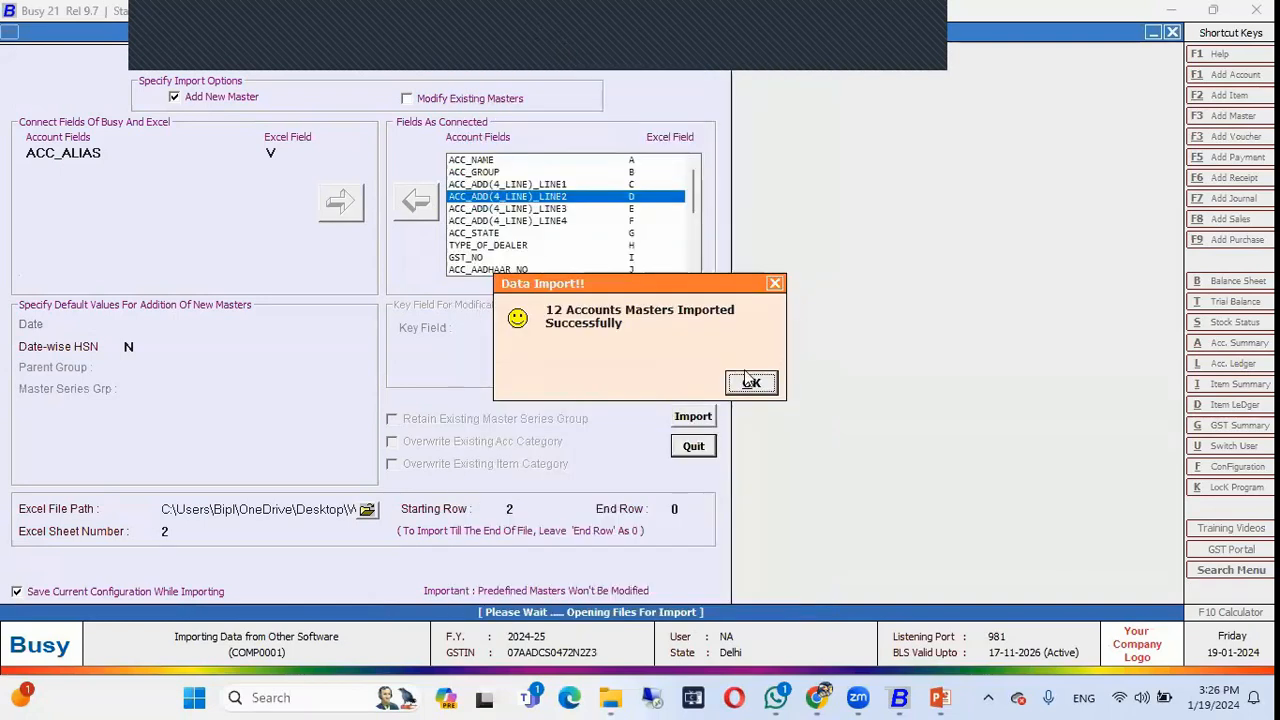
click(746, 381)
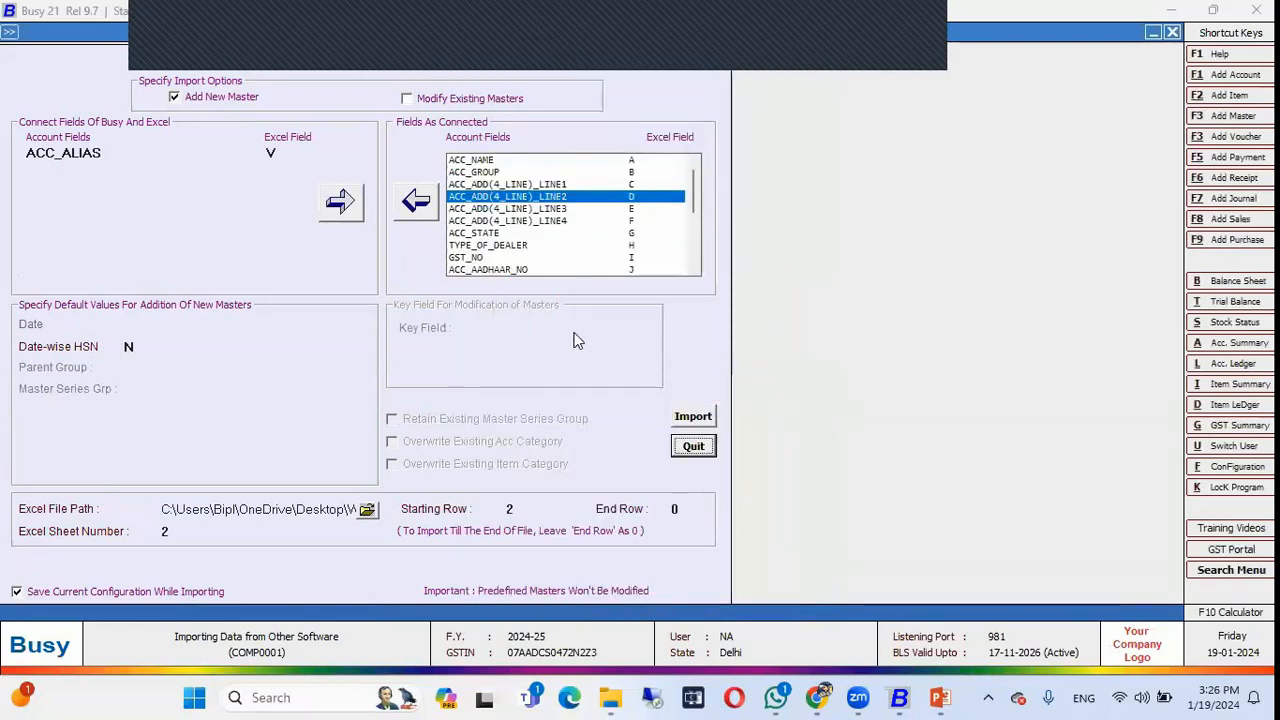
key(Escape)
key(Escape)
key(Escape)
- List the account masters belonging to the Sundry Debtors group
key(Up)
key(Up)
key(Up)
key(Up)
key(Up)
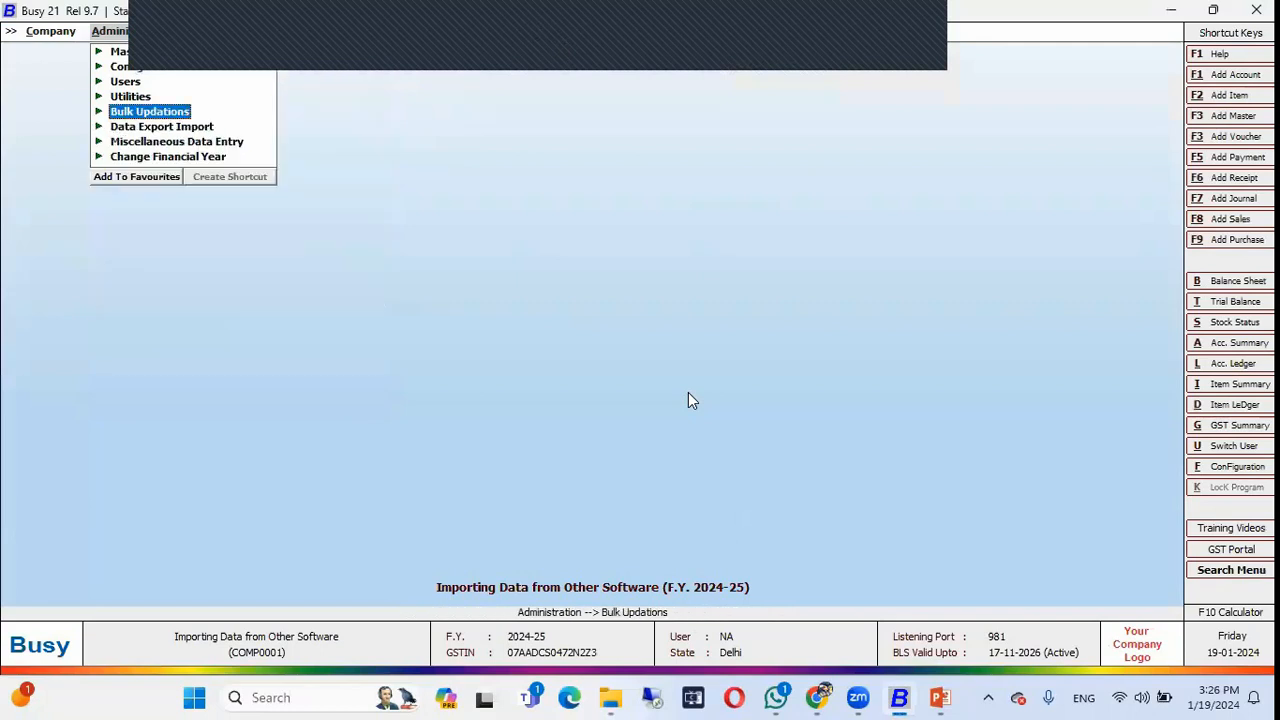
key(Return)
key(Down)
key(Down)
key(Down)
key(Down)
key(Up)
key(Up)
key(Up)
key(Up)
key(Return)
key(Down)
key(Down)
key(Return)
key(Return)
key(Return)
key(Right)
key(Return)
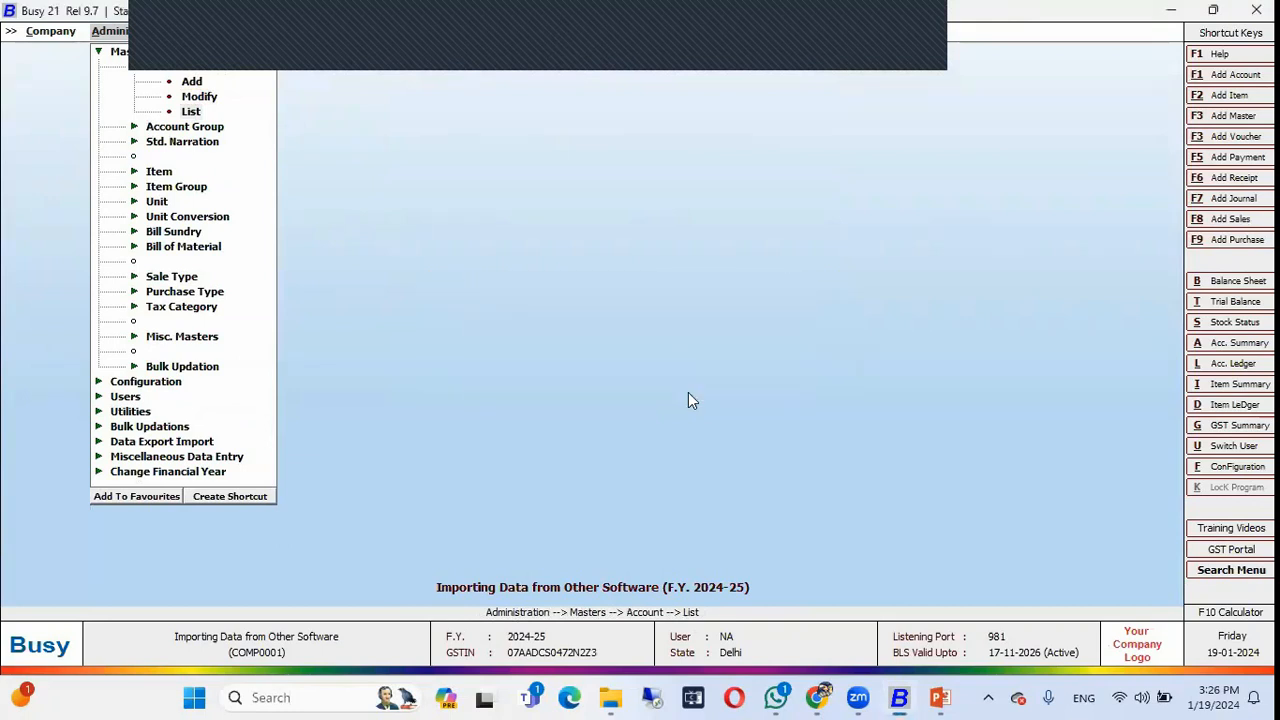
text(Sundry Debtors)
key(F2)
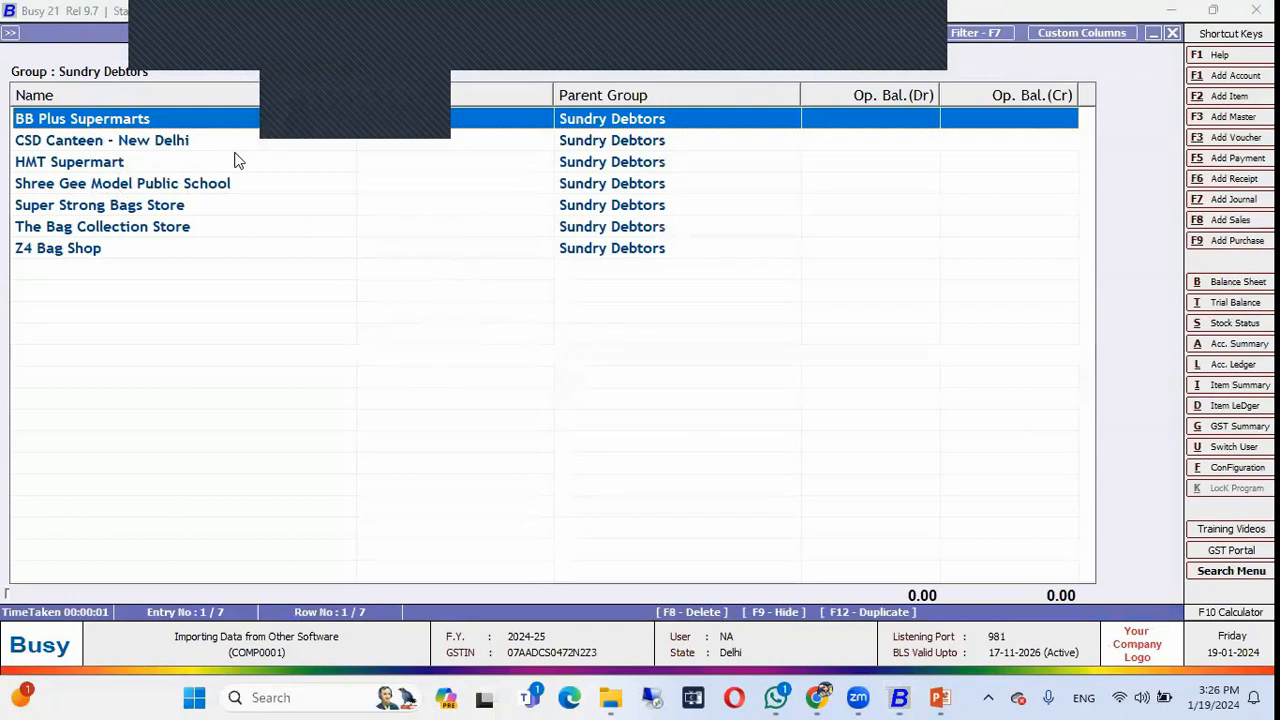
- Open the BB Plus Supermarts account and check its address, dealer type, state, Aadhaar, e-mail and mobile number fields
key(Return)
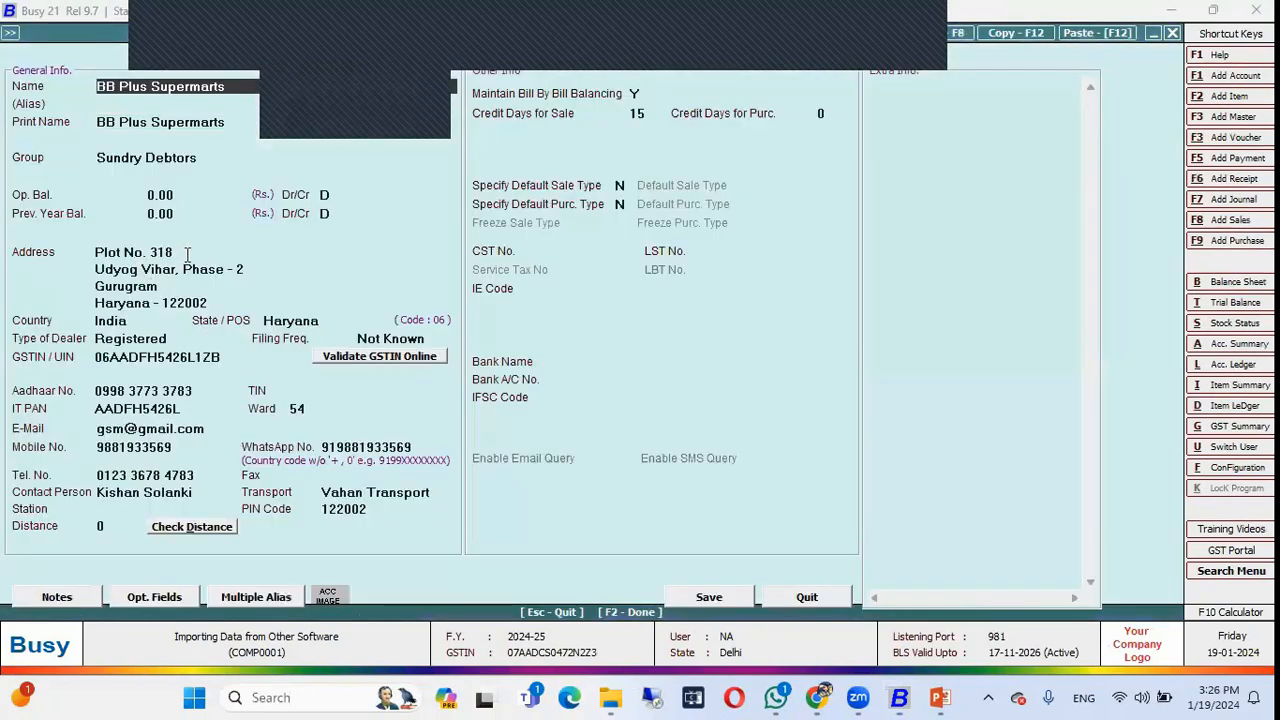
click(186, 254)
click(232, 263)
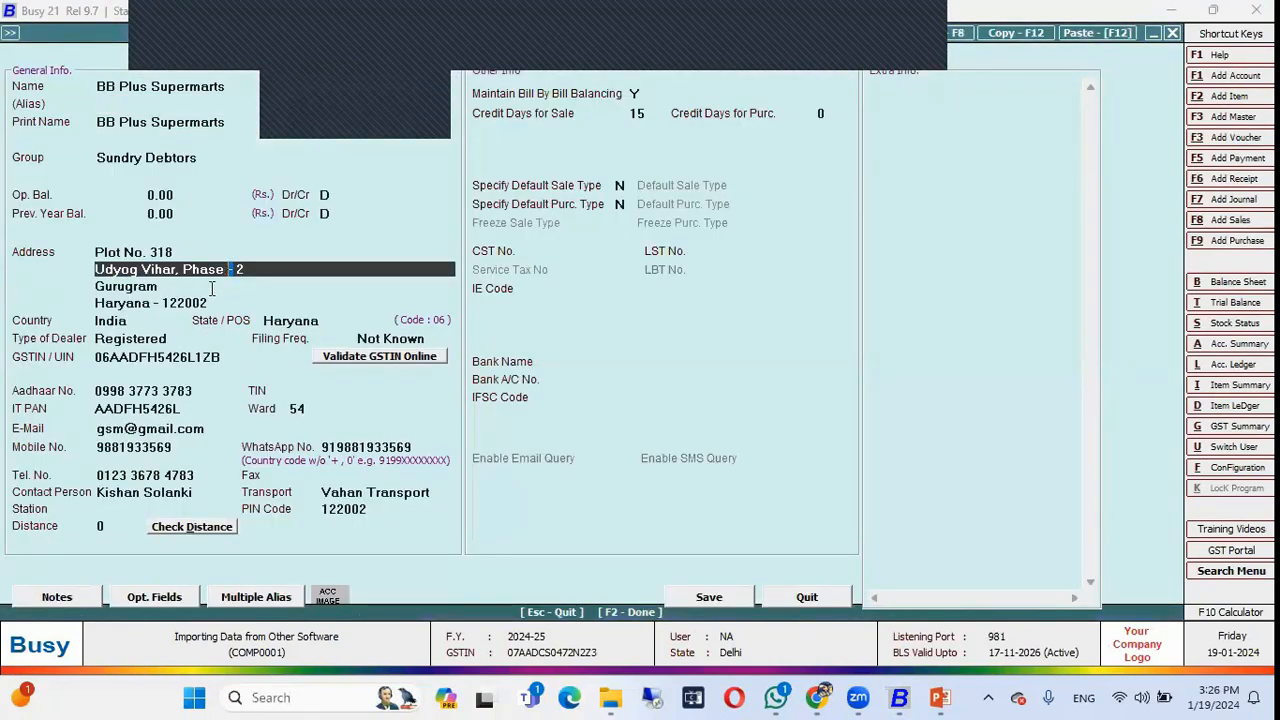
click(135, 338)
key(Return)
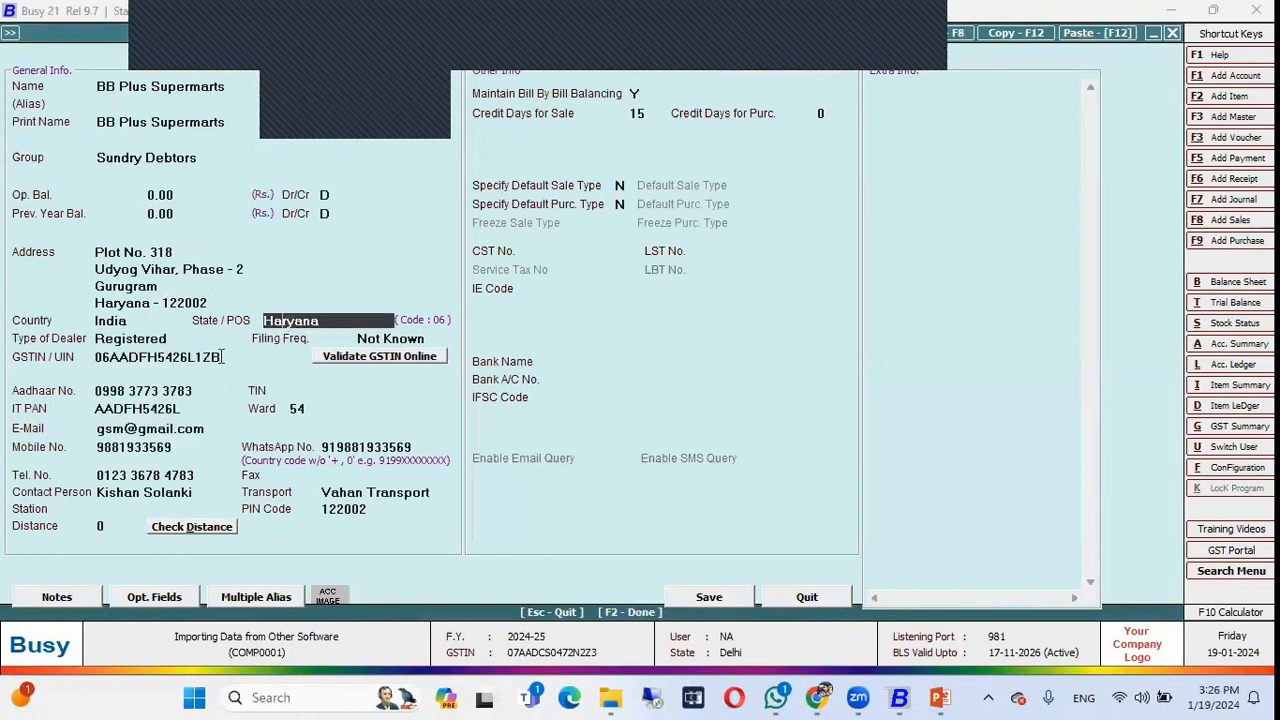
click(130, 391)
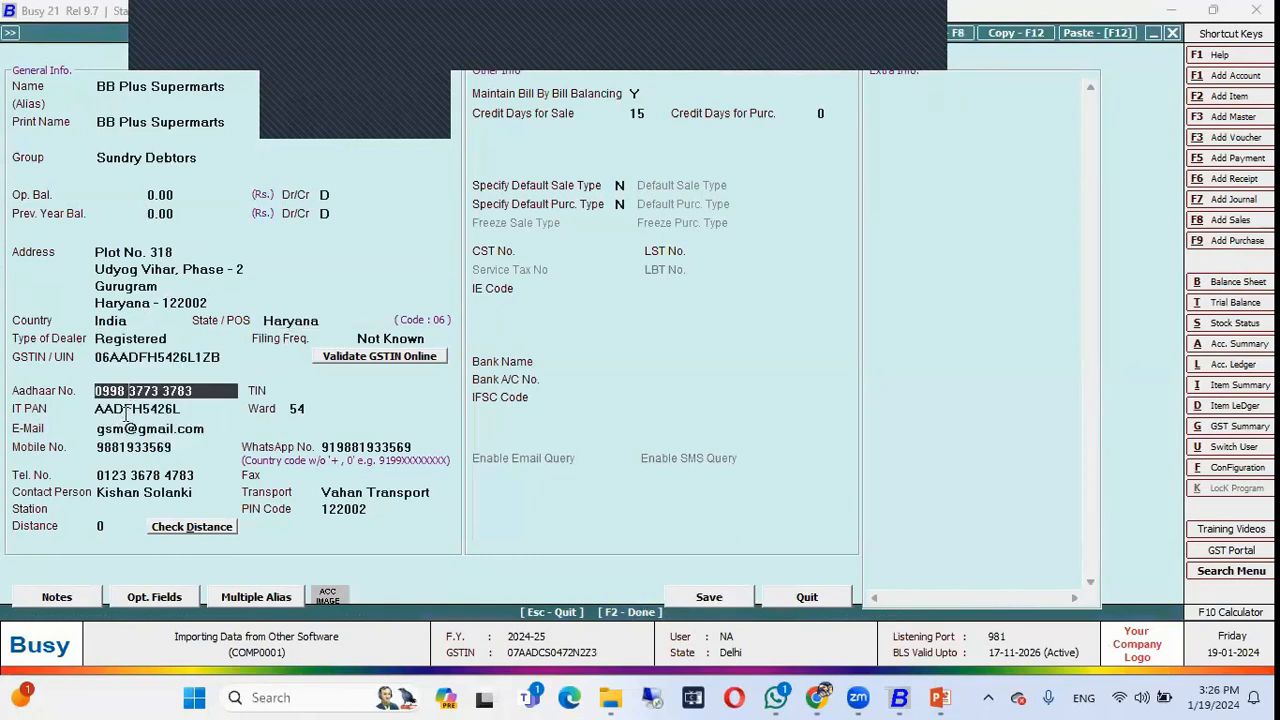
click(128, 428)
click(137, 451)
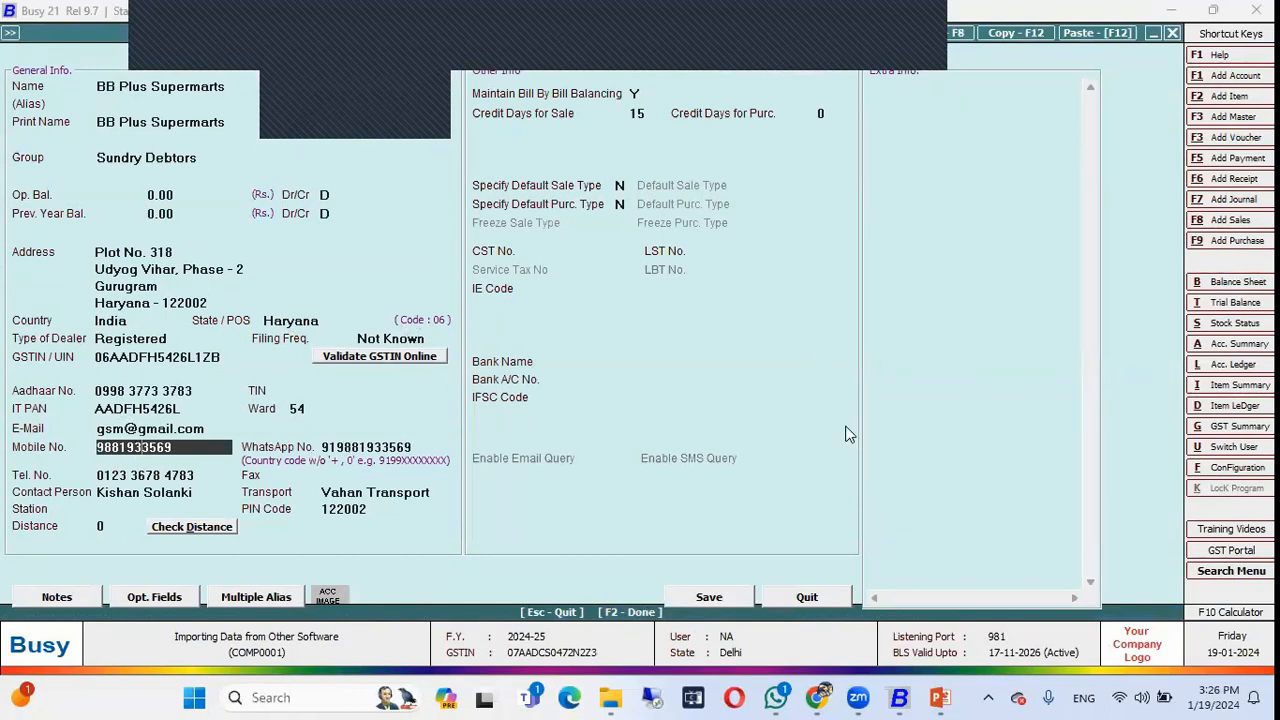
- Quit the BB Plus Supermarts account without saving and close the Sundry Debtors account list
click(800, 598)
key(Escape)
key(Escape)
key(Escape)
key(Escape)
key(Escape)
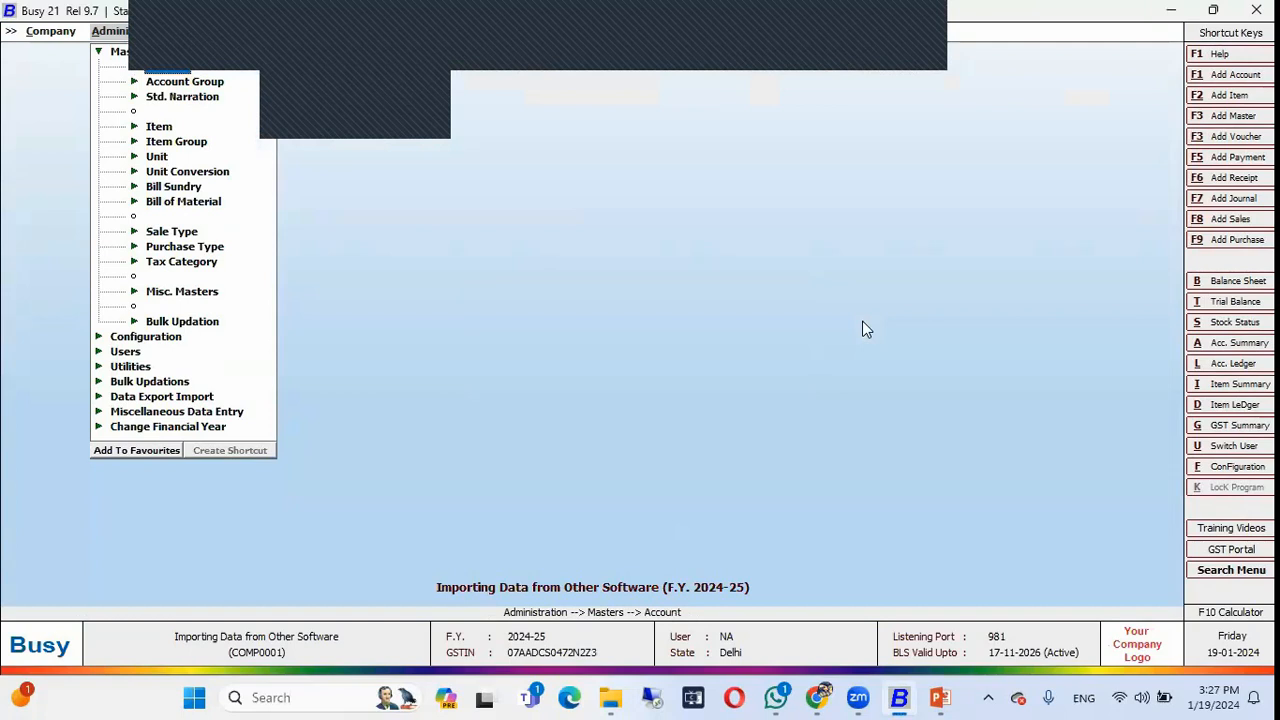
key(Escape)
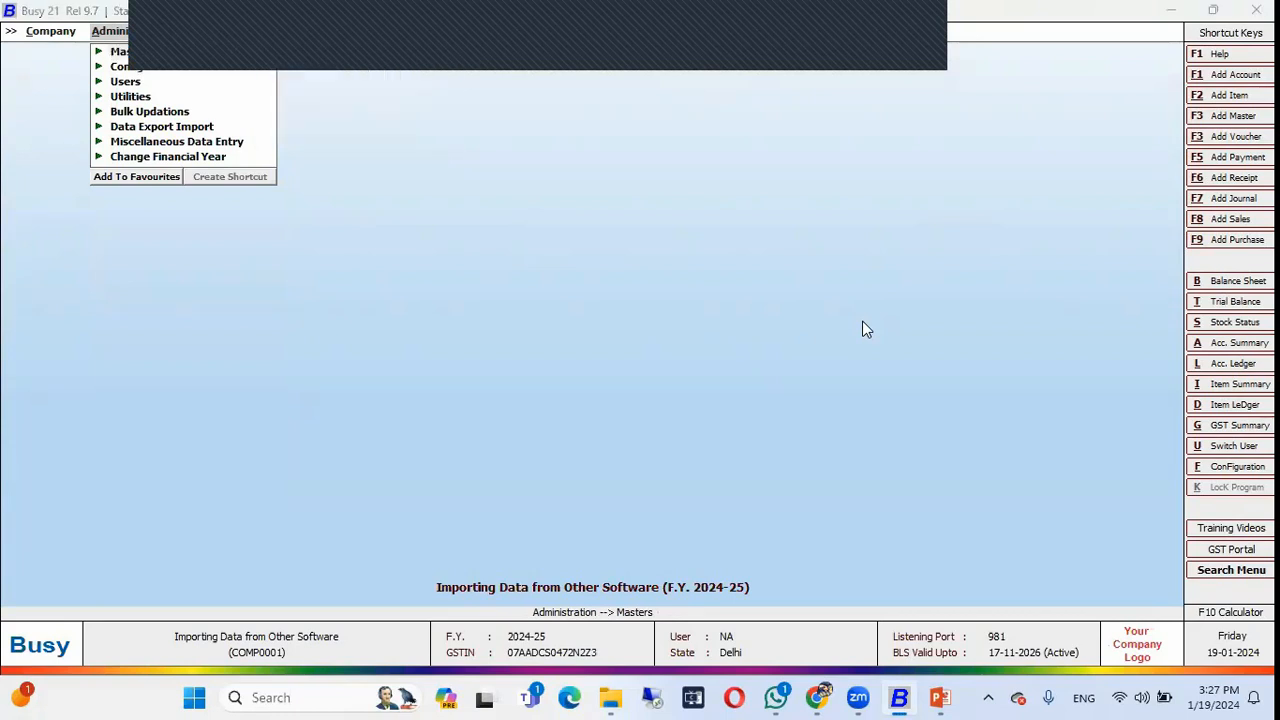
- Open the Masters & Voucher workbook from the Excel Data folder and show its Purchase sheet
key(alt+Tab)
key(alt+Tab)
key(alt+Tab)
key(alt+Tab)
key(alt+Tab)
key(alt+Tab)
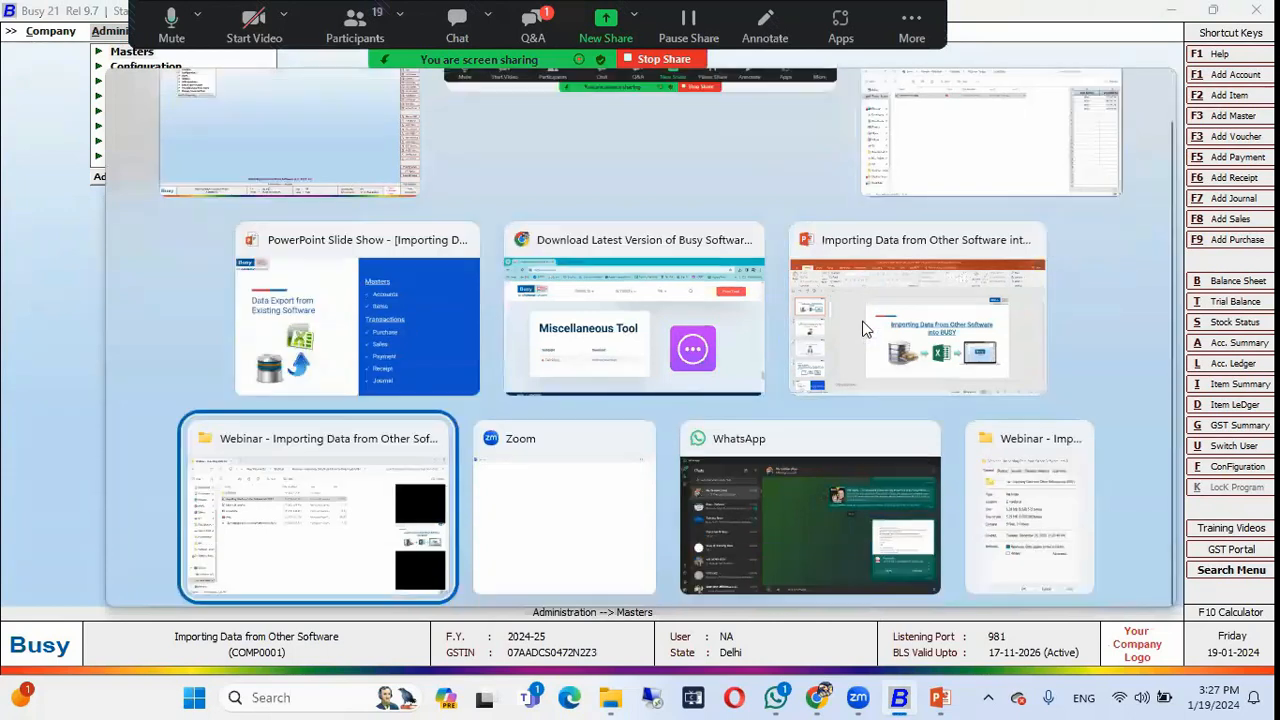
key(alt+Tab)
key(alt+Tab)
key(alt+Tab)
key(alt+Tab)
key(alt+Tab)
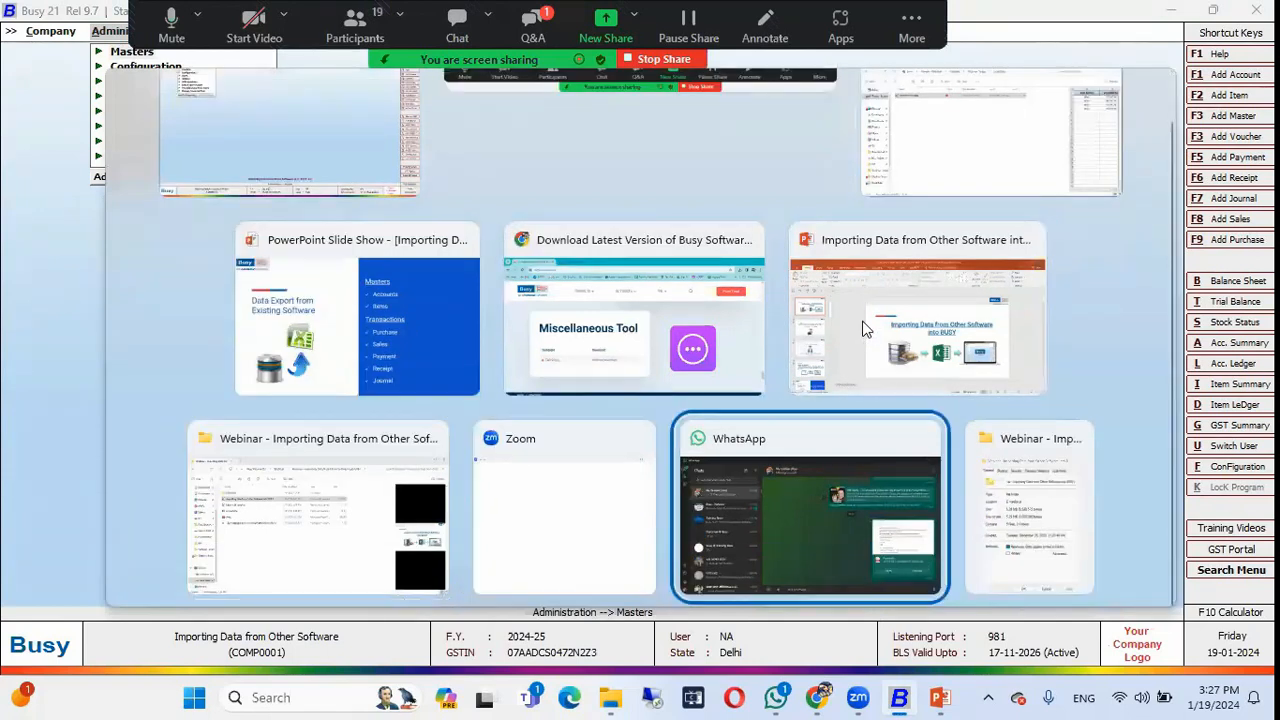
key(alt+Tab)
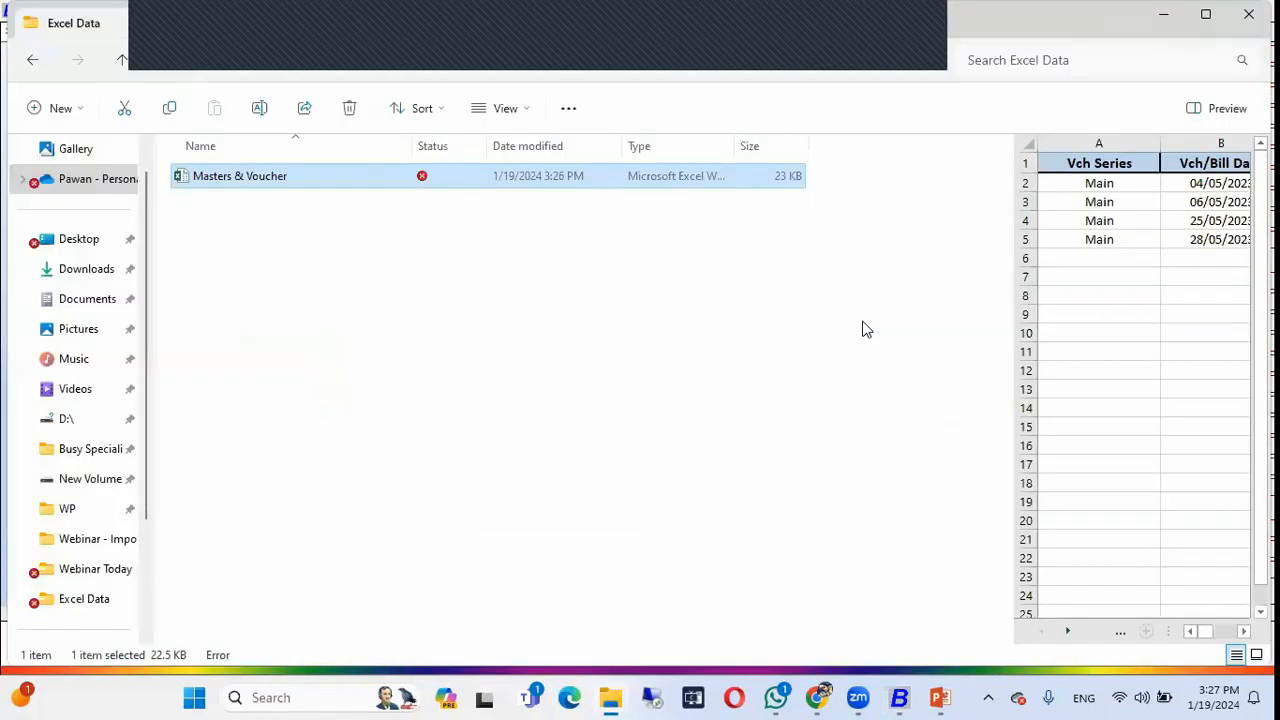
double_click(425, 178)
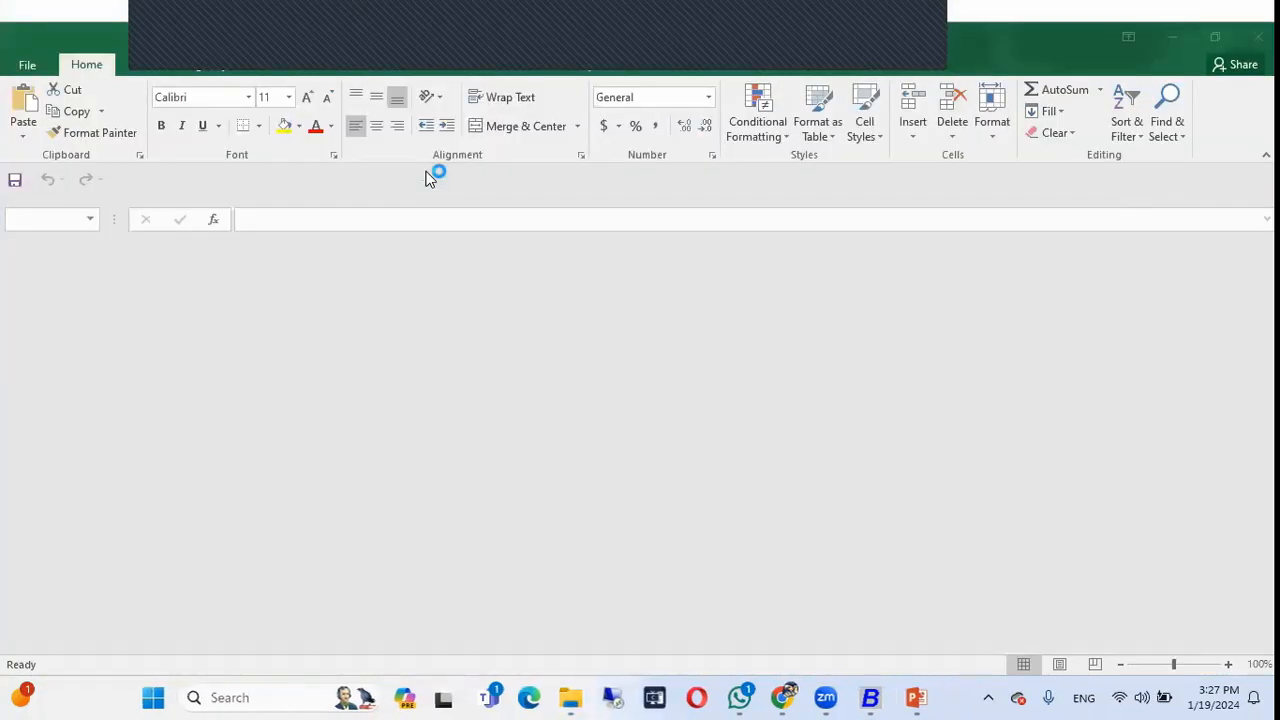
click(278, 642)
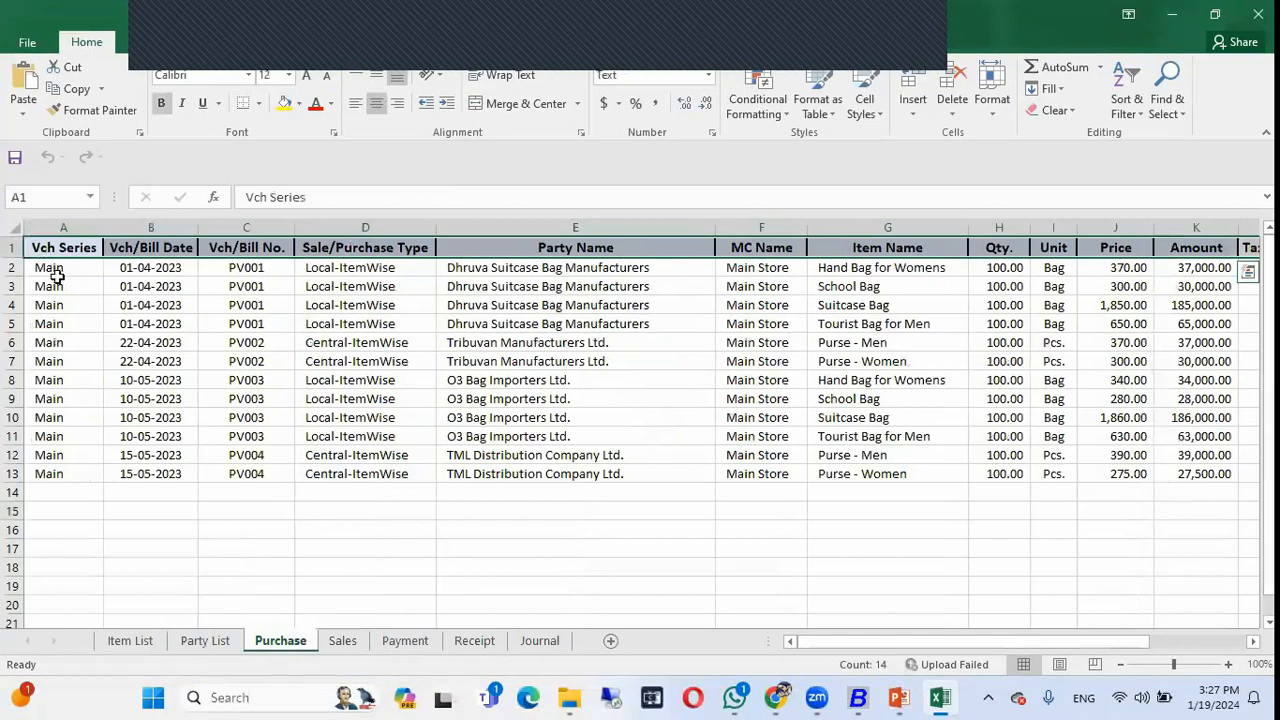
- Examine the Purchase sheet's voucher series, bill date, bill number, sale/purchase type and party name columns
click(64, 226)
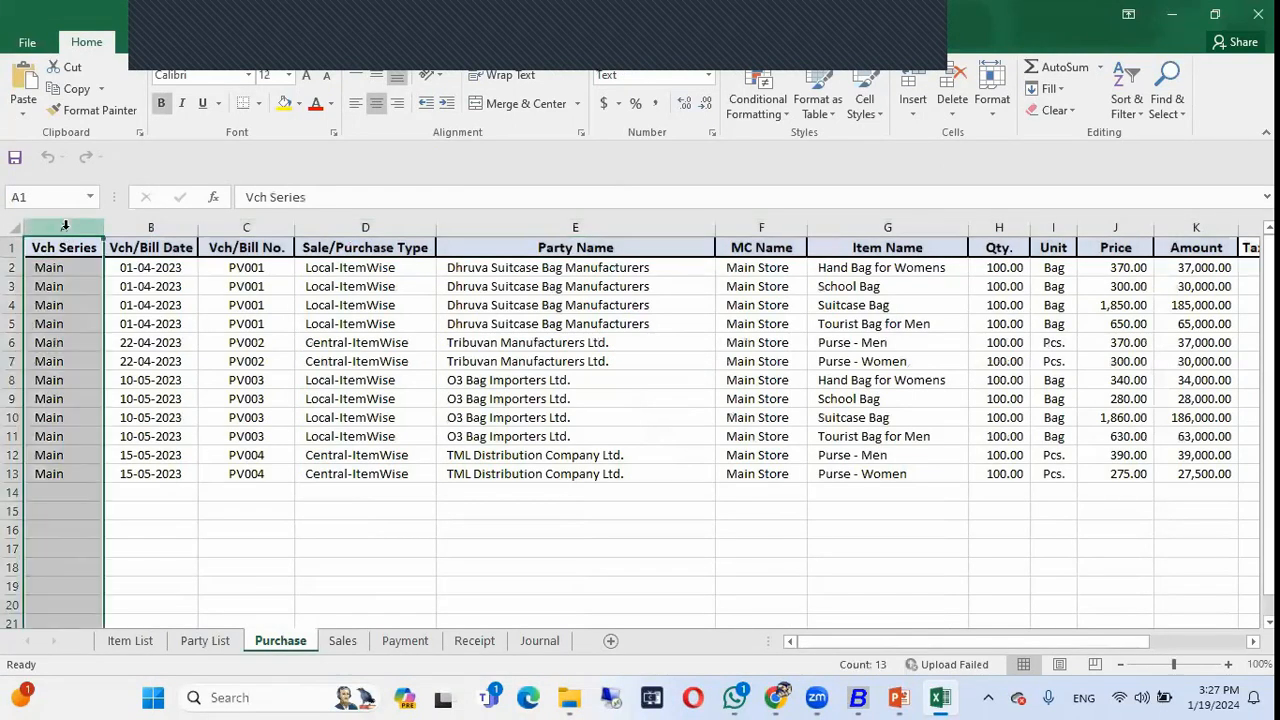
key(Right)
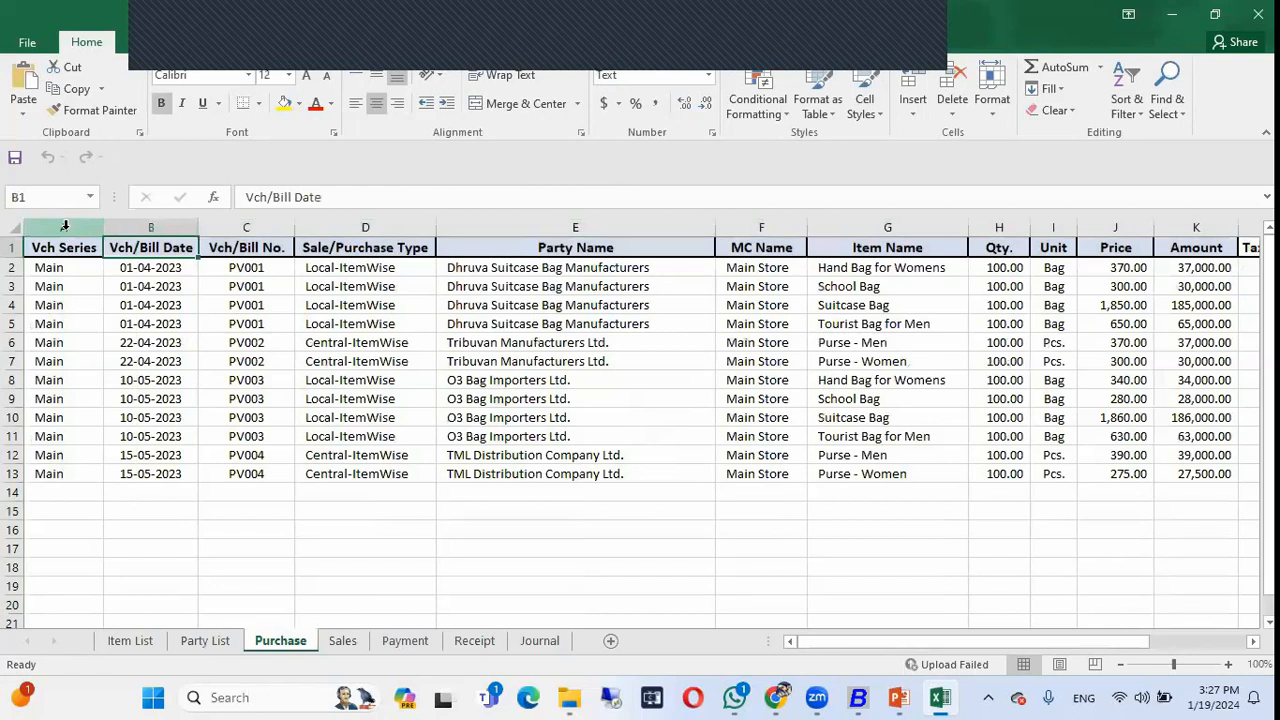
click(151, 227)
click(257, 221)
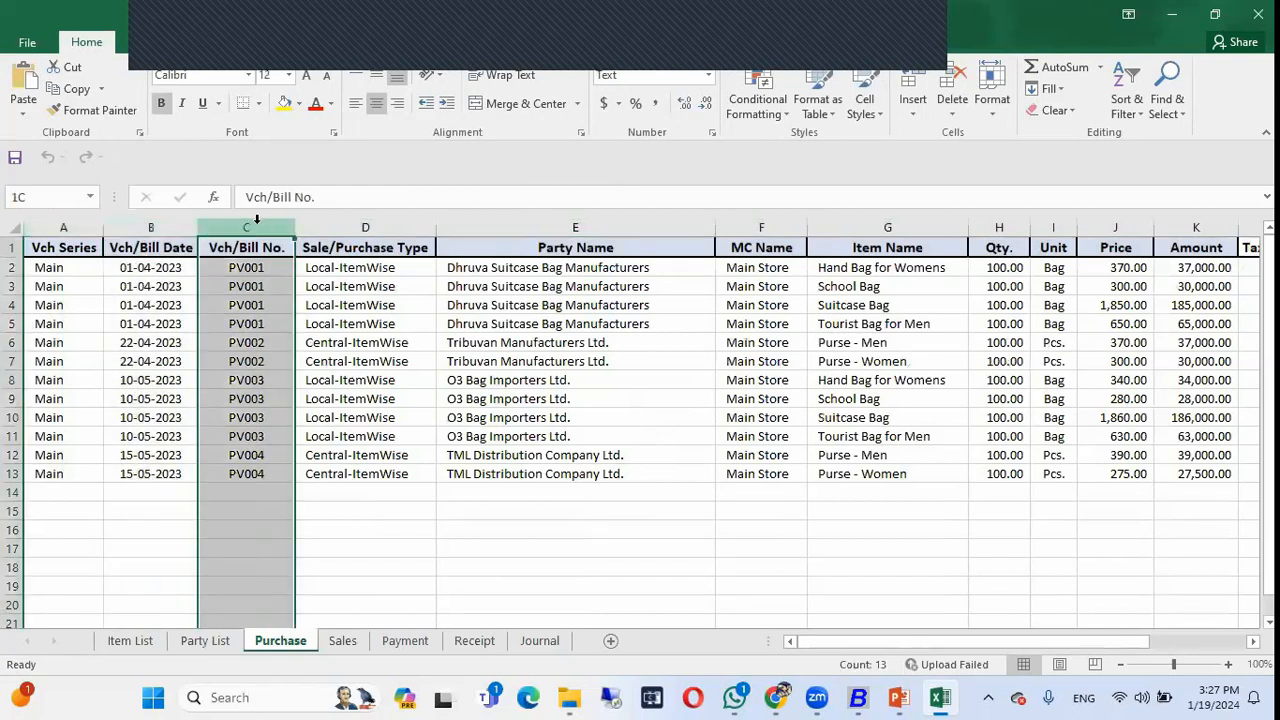
click(316, 224)
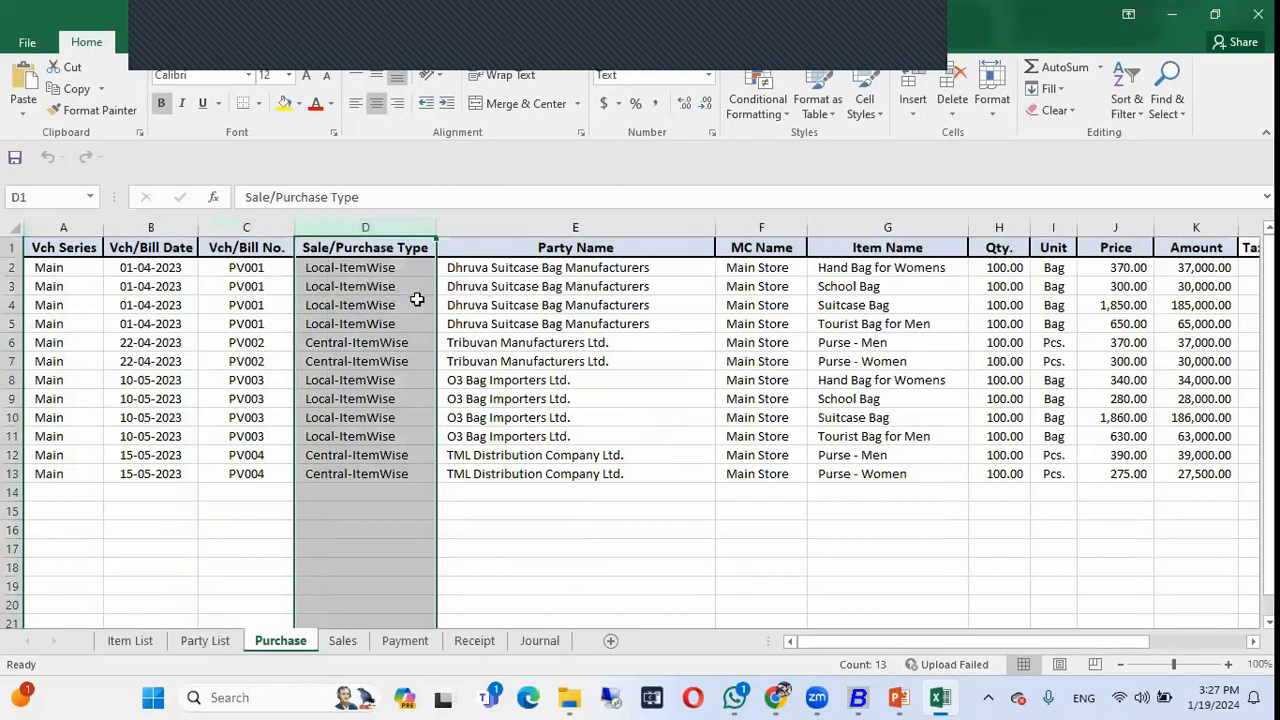
click(559, 222)
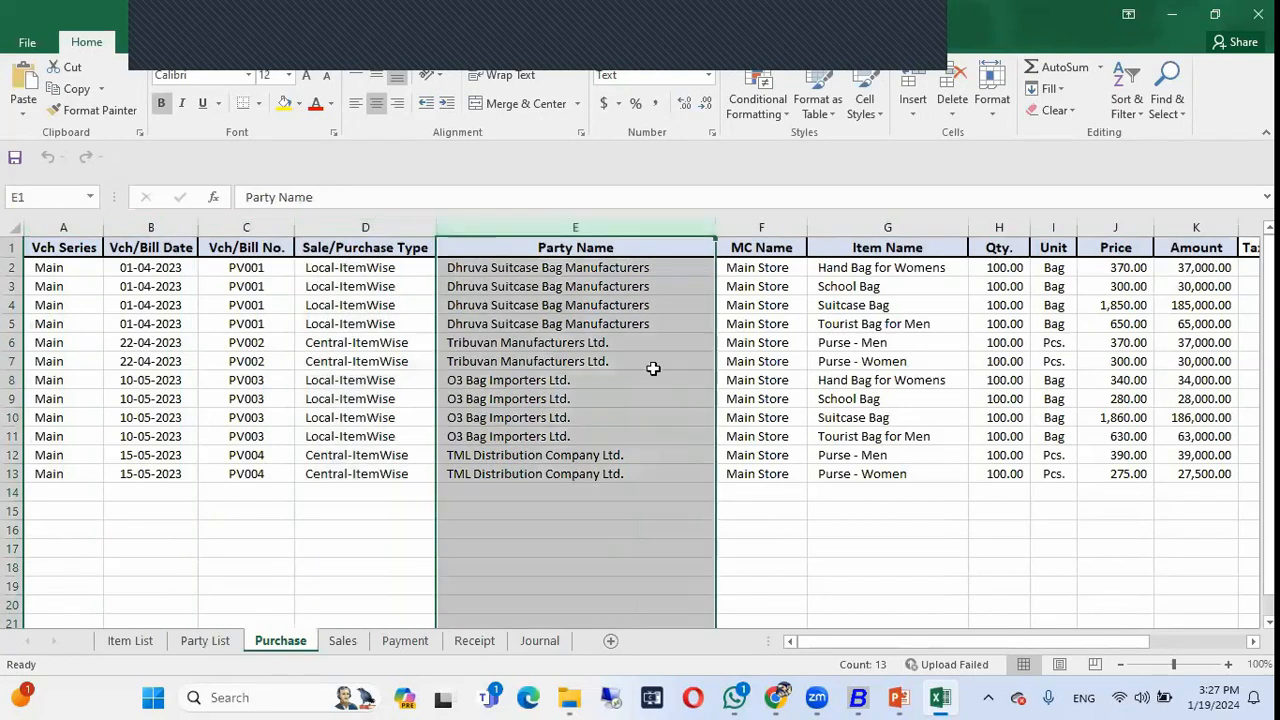
- Examine the Purchase sheet's MC name, item name, quantity, unit and remaining columns, and recheck the voucher series column
click(773, 224)
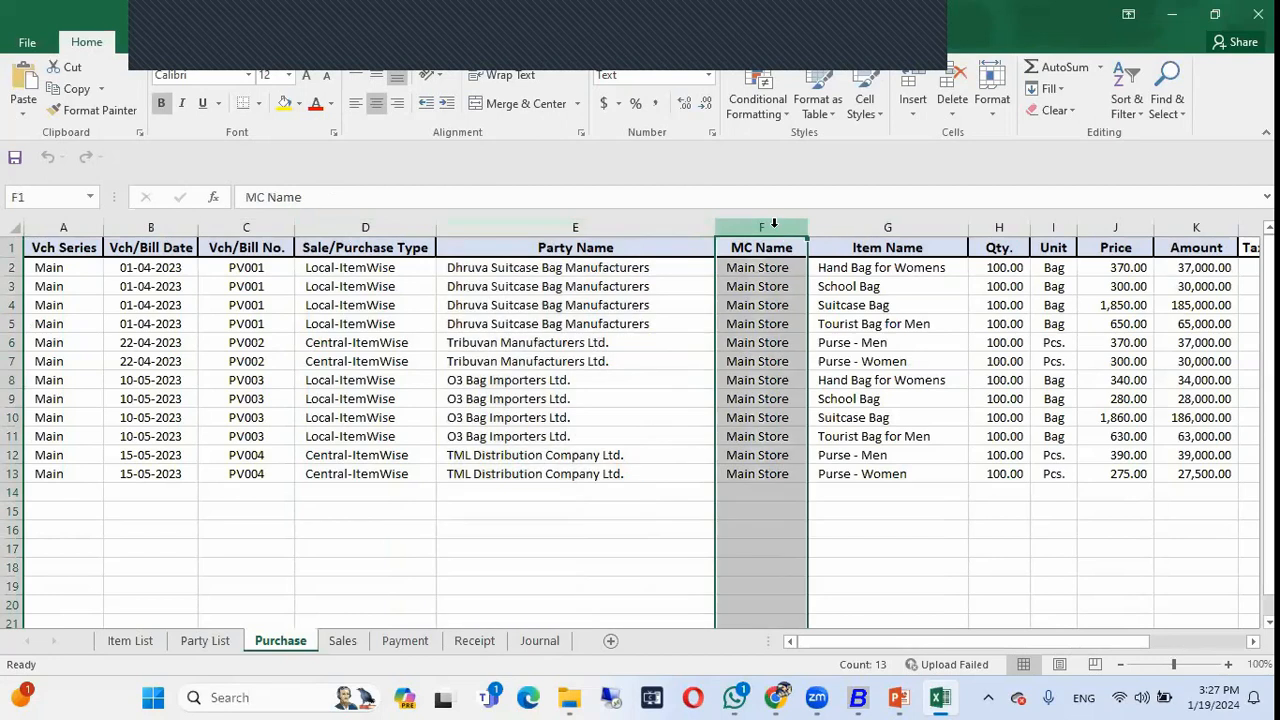
click(880, 228)
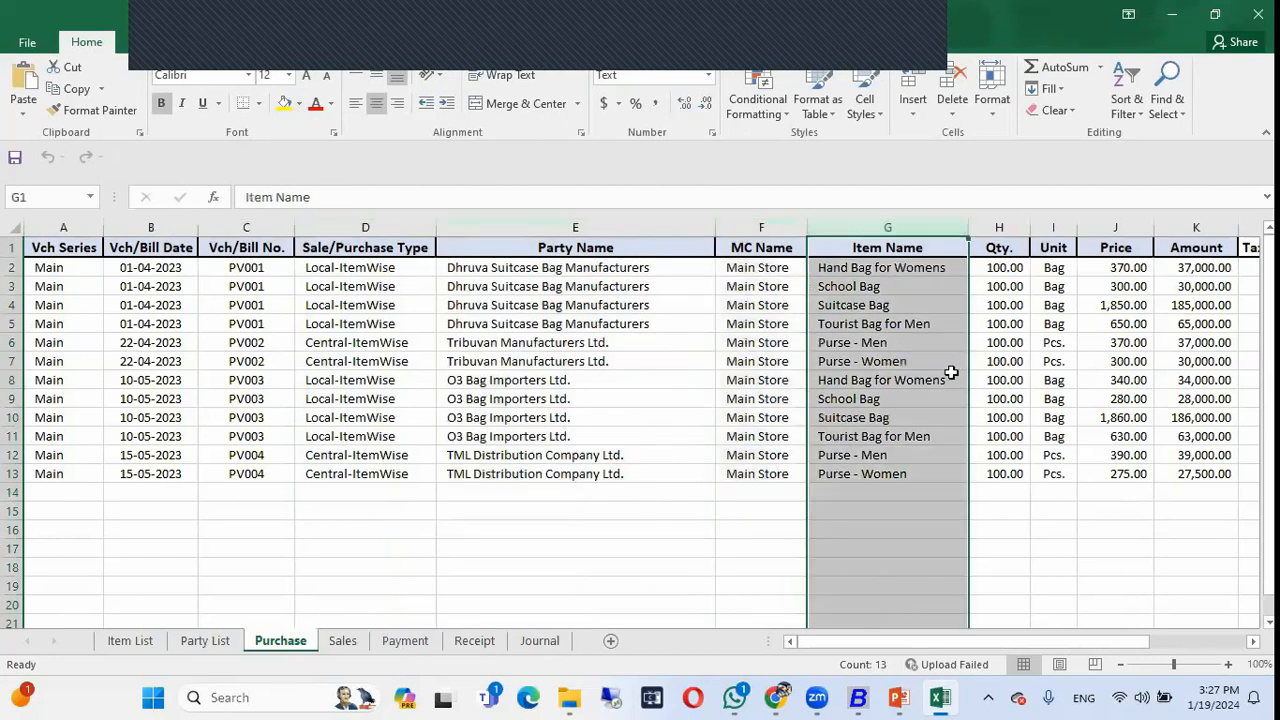
click(1000, 224)
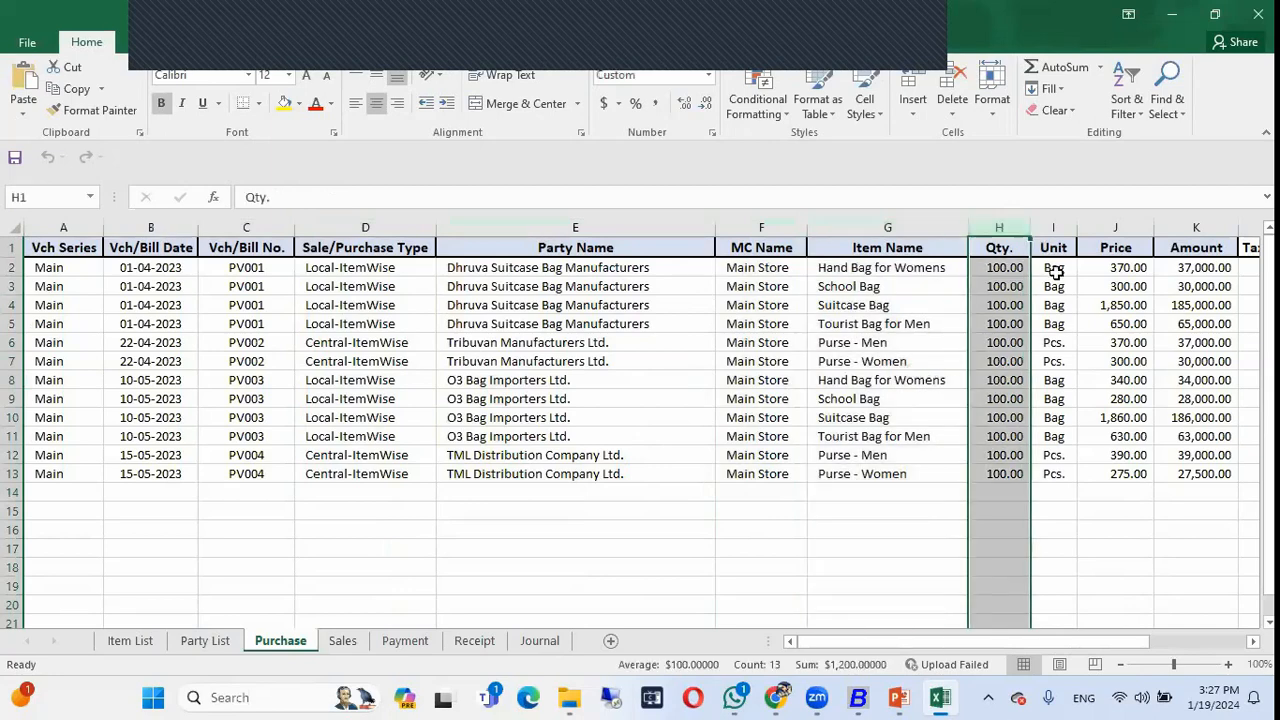
click(1066, 224)
scroll(760, 418, right, 3)
scroll(760, 418, right, 3)
scroll(760, 418, left, 6)
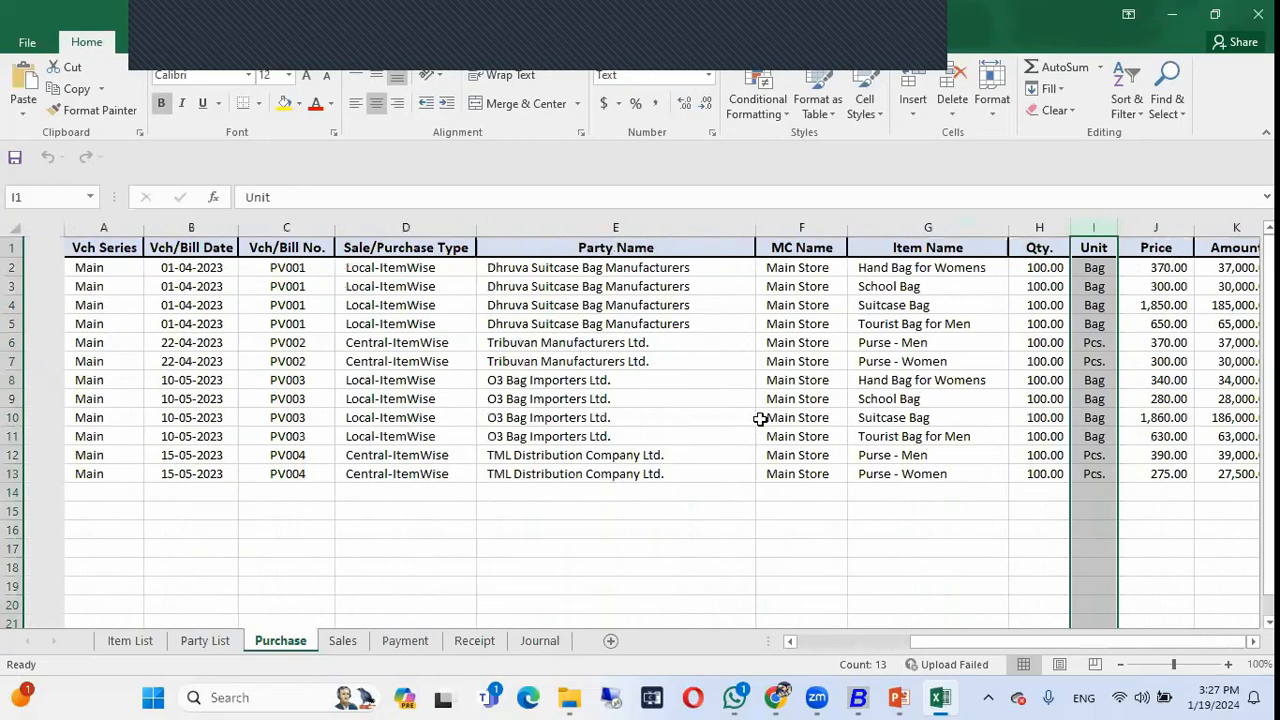
click(73, 217)
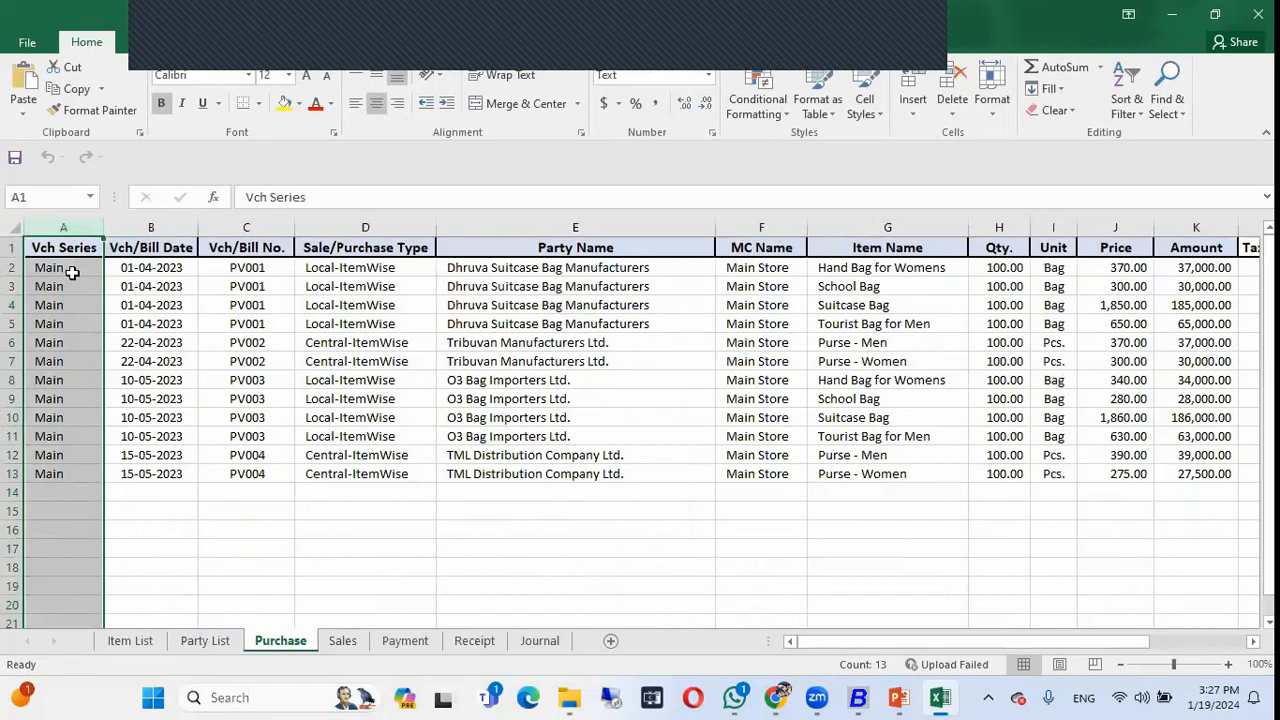
click(440, 511)
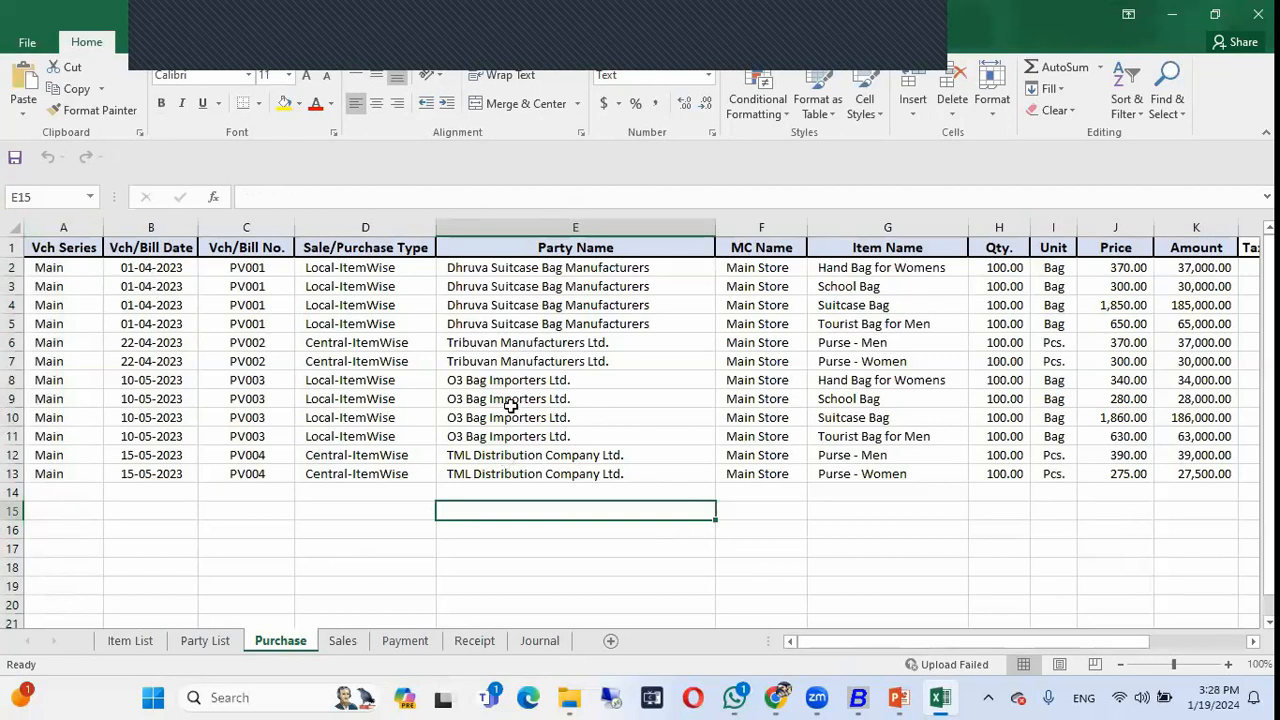
- Switch to Busy and open the Import Vouchers from Excel form
key(alt+Tab)
key(alt+Tab)
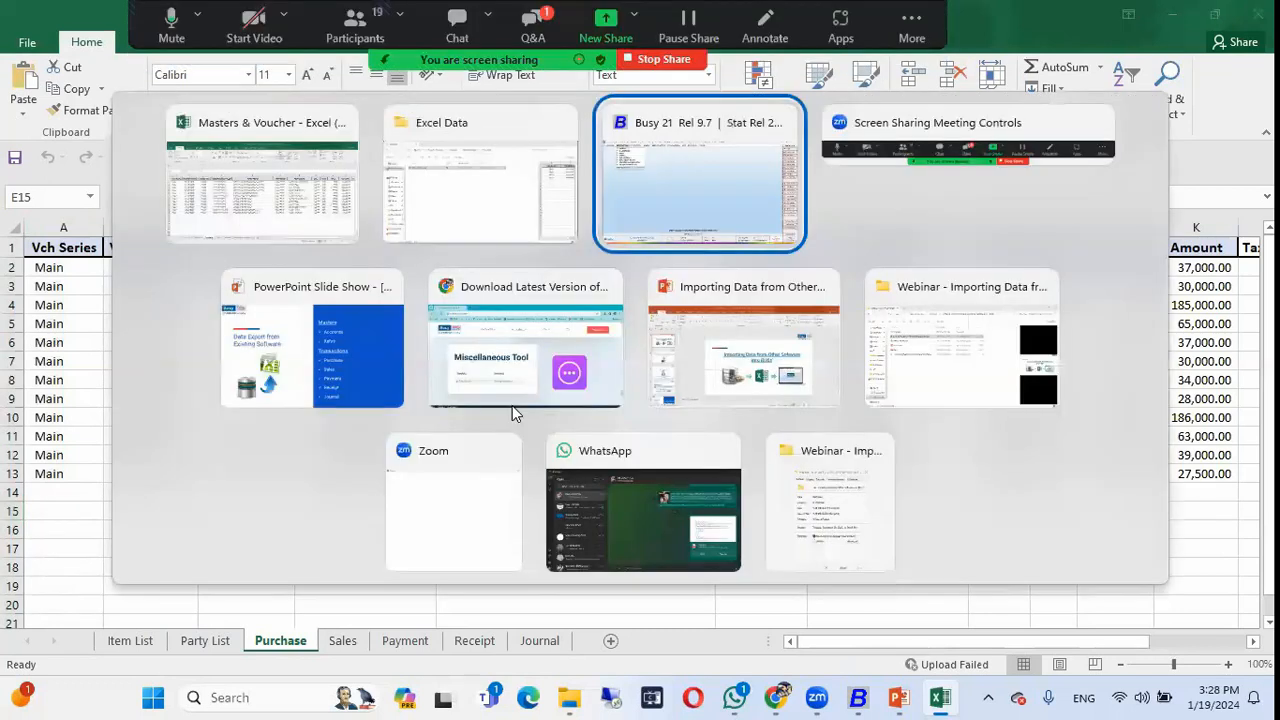
key(Down)
key(Down)
key(Down)
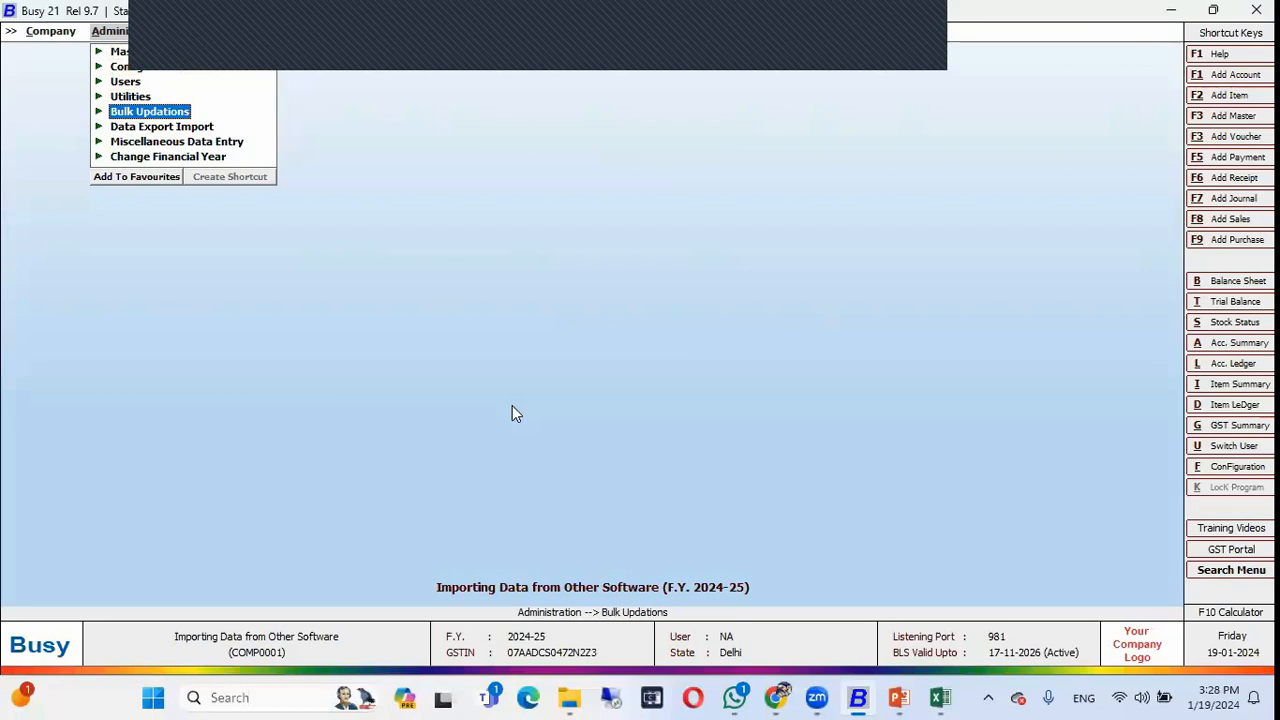
key(Down)
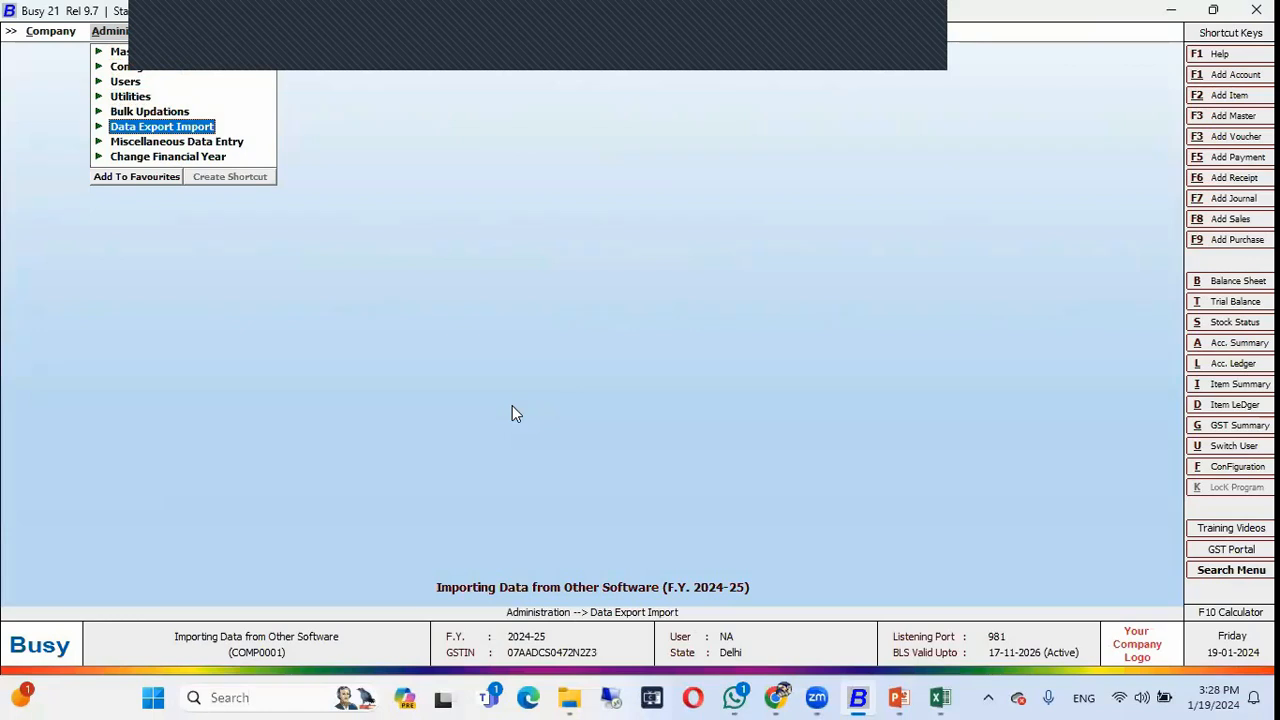
key(Return)
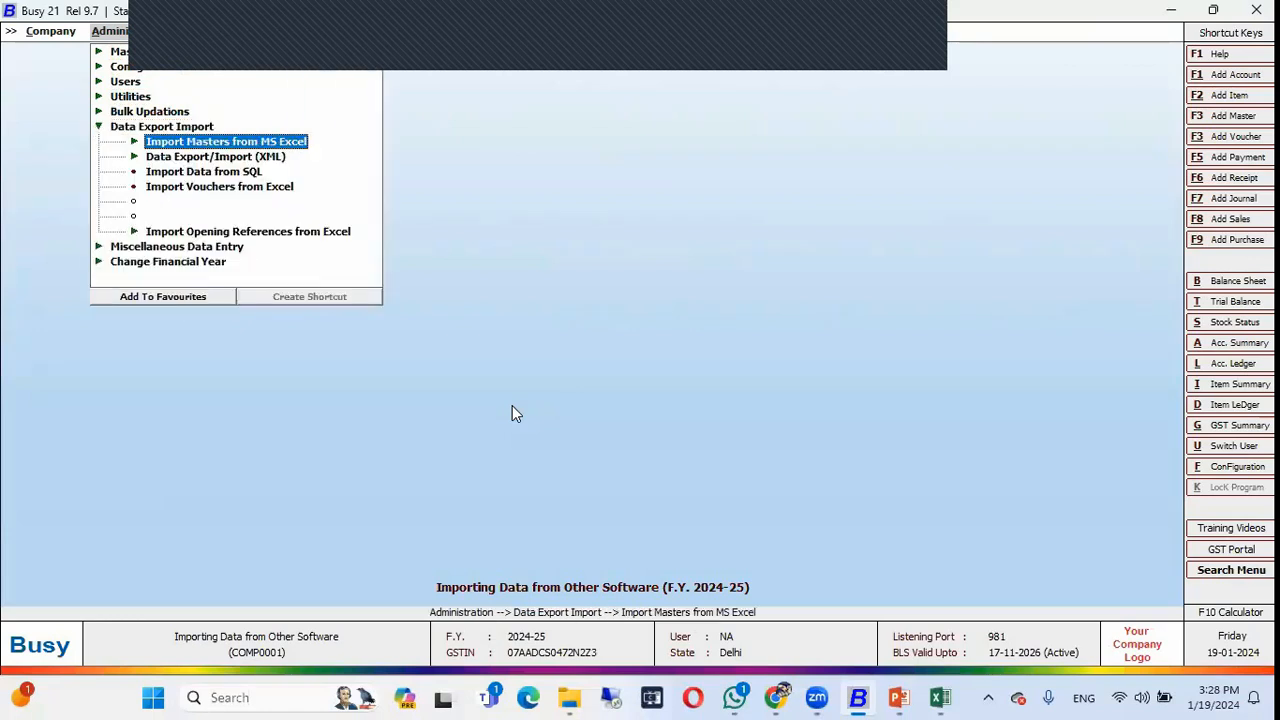
key(Down)
key(Down)
key(Down)
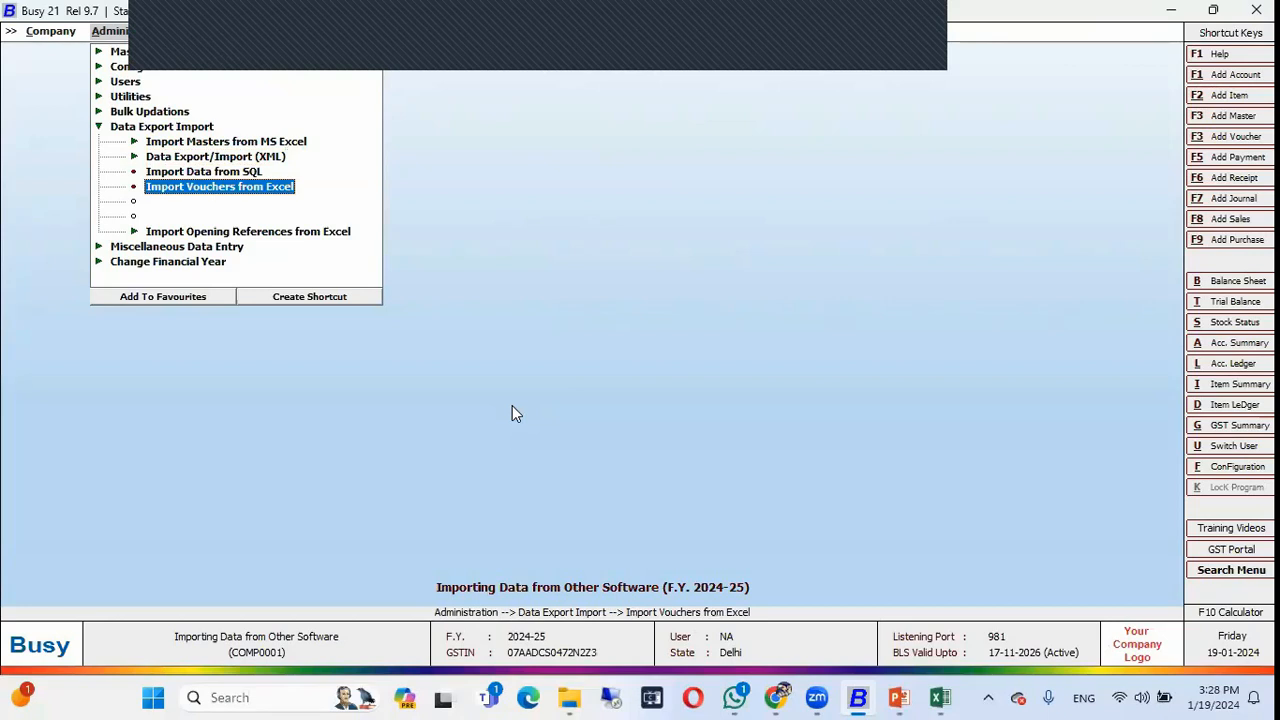
key(Return)
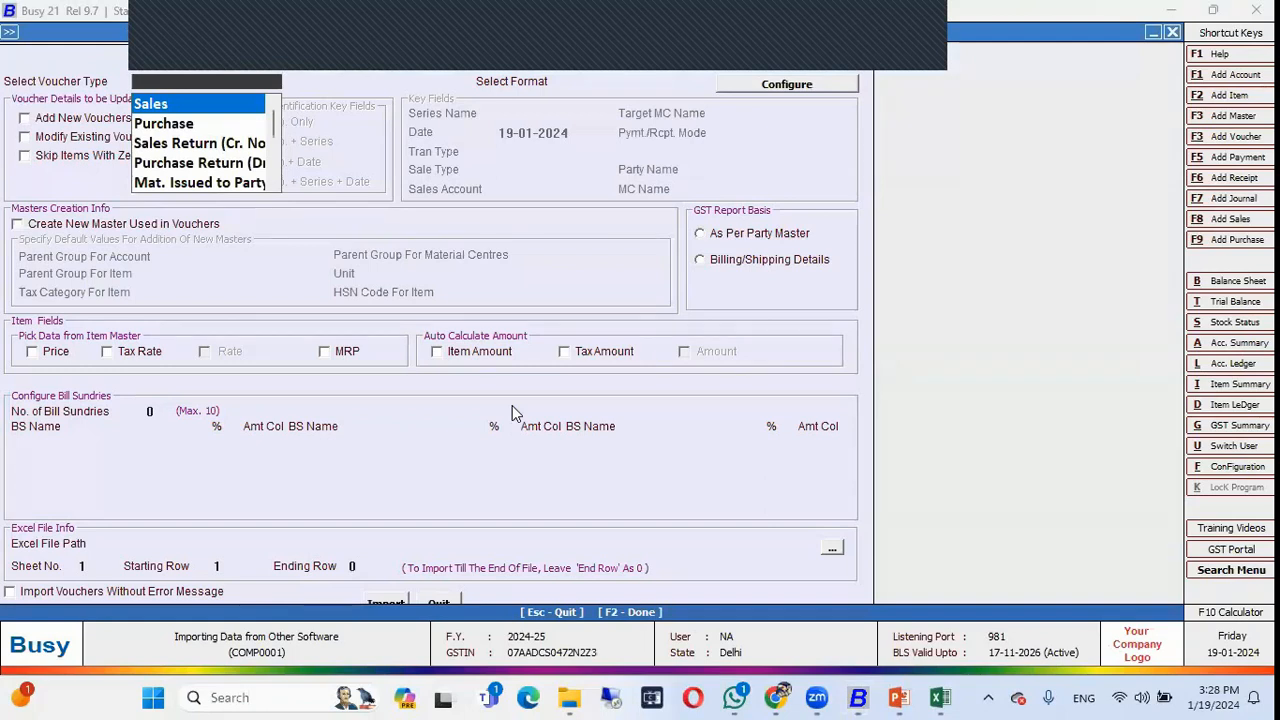
- Set the voucher type to import to Purchase, checking it against the workbook's Purchase sheet
key(Down)
key(Return)
key(alt+Tab)
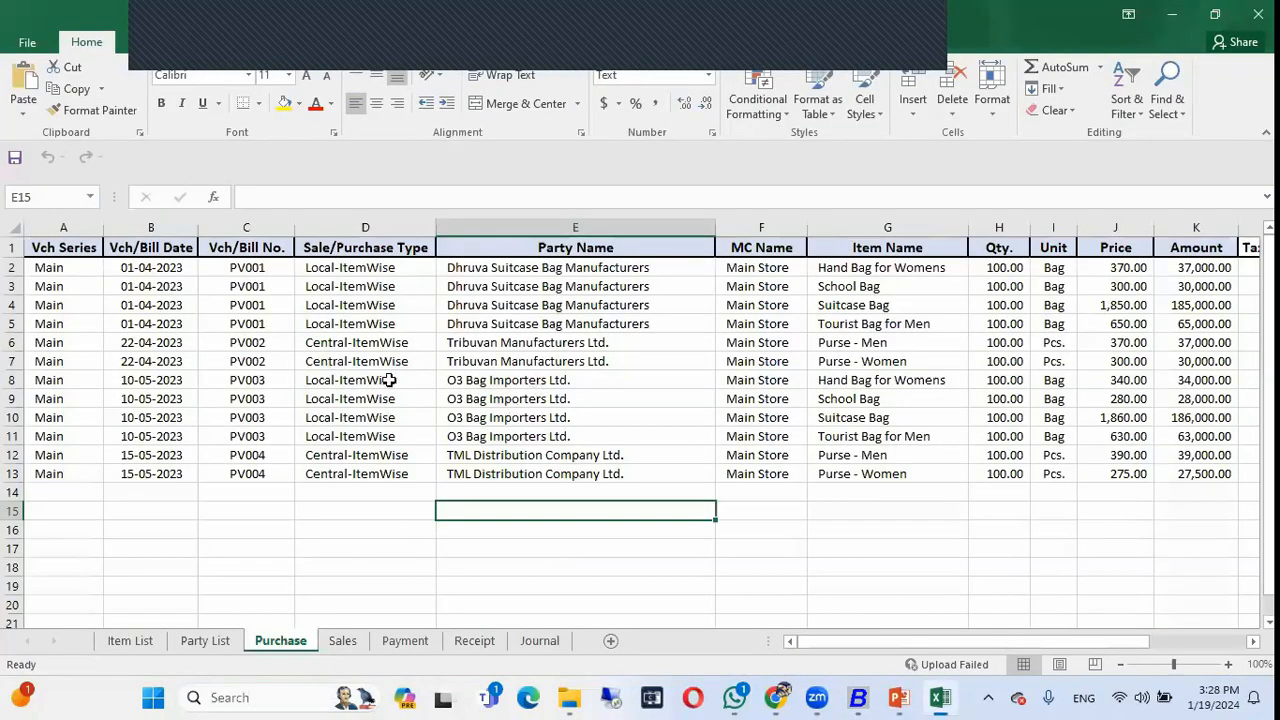
key(alt+Tab)
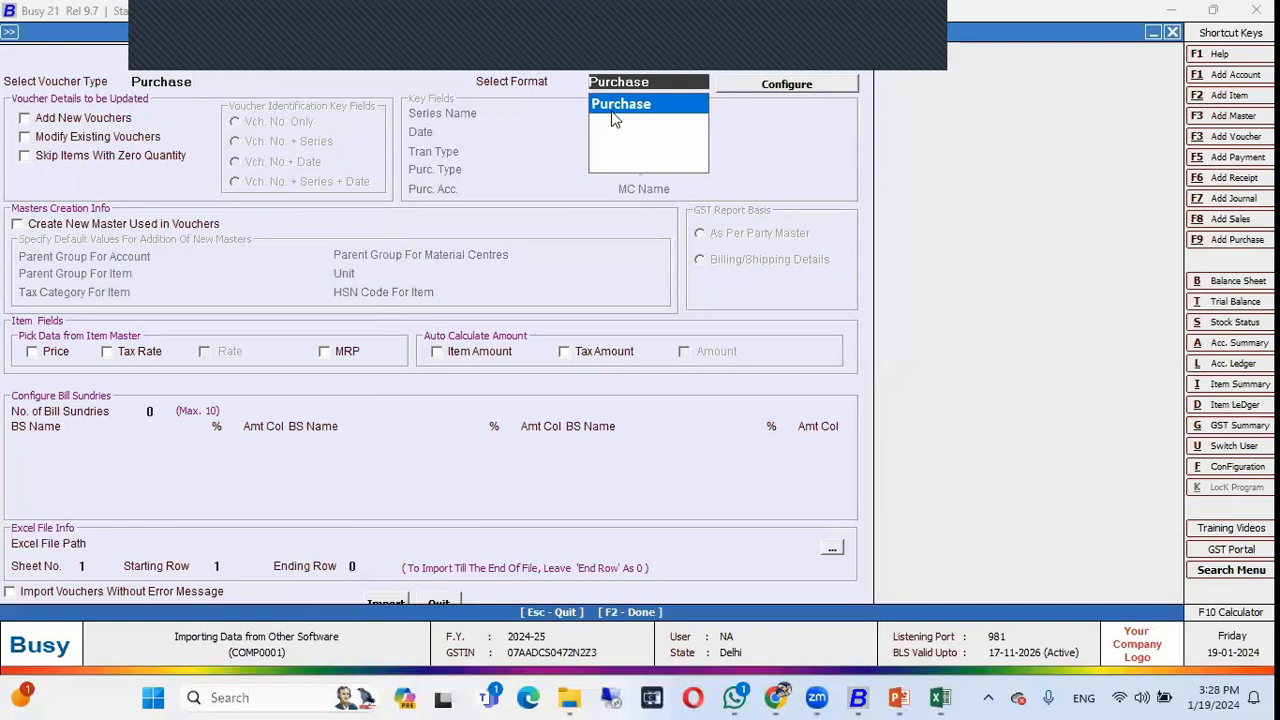
- Open the import format configuration and add a new format named P for Purchase vouchers
click(752, 88)
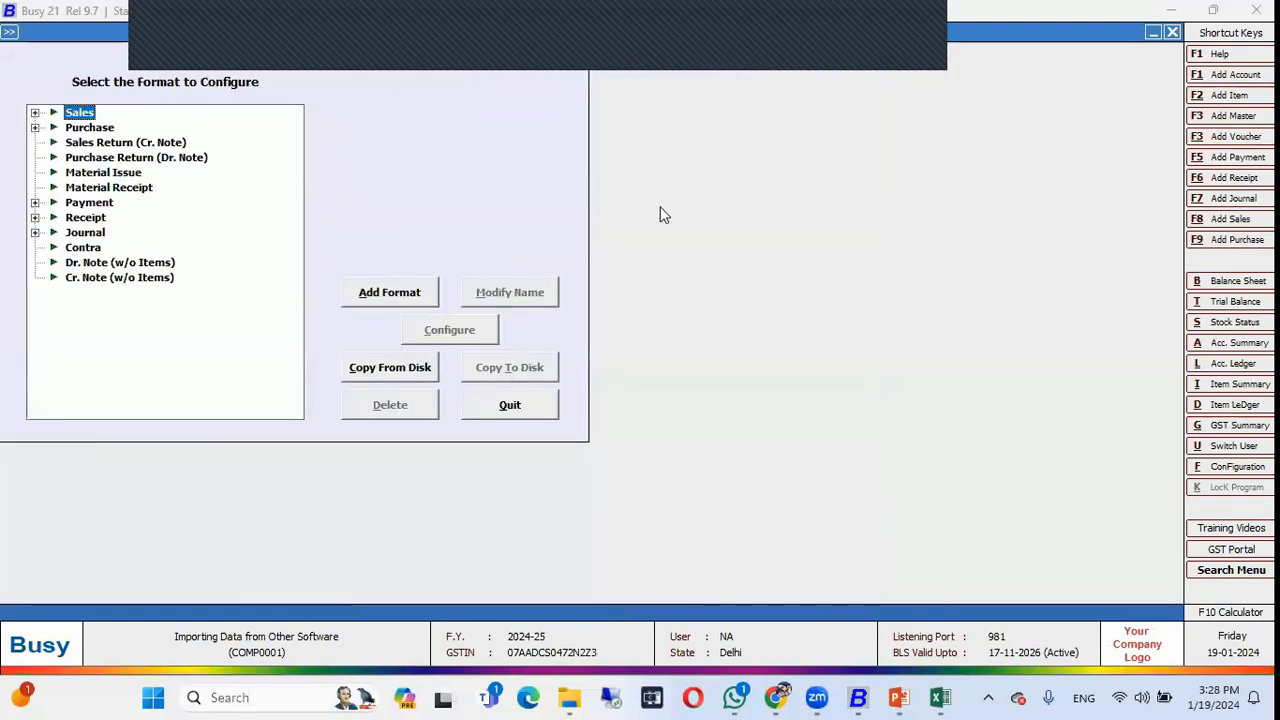
click(76, 130)
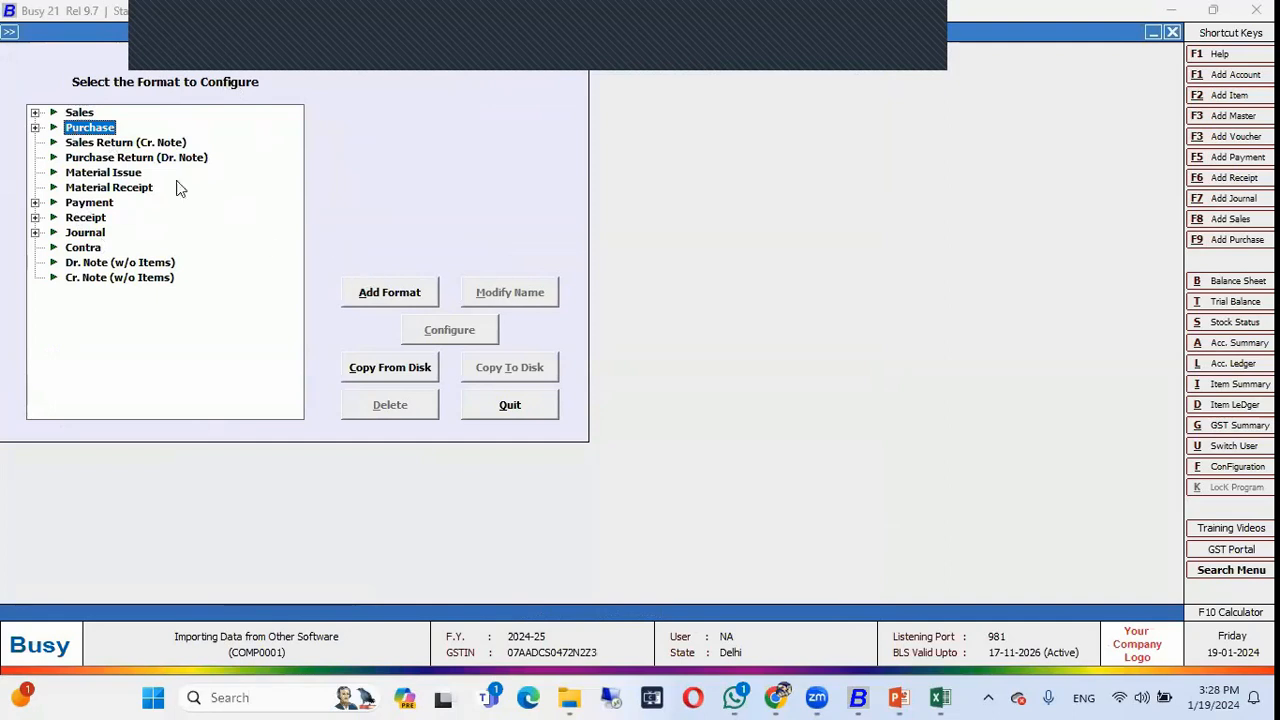
click(382, 289)
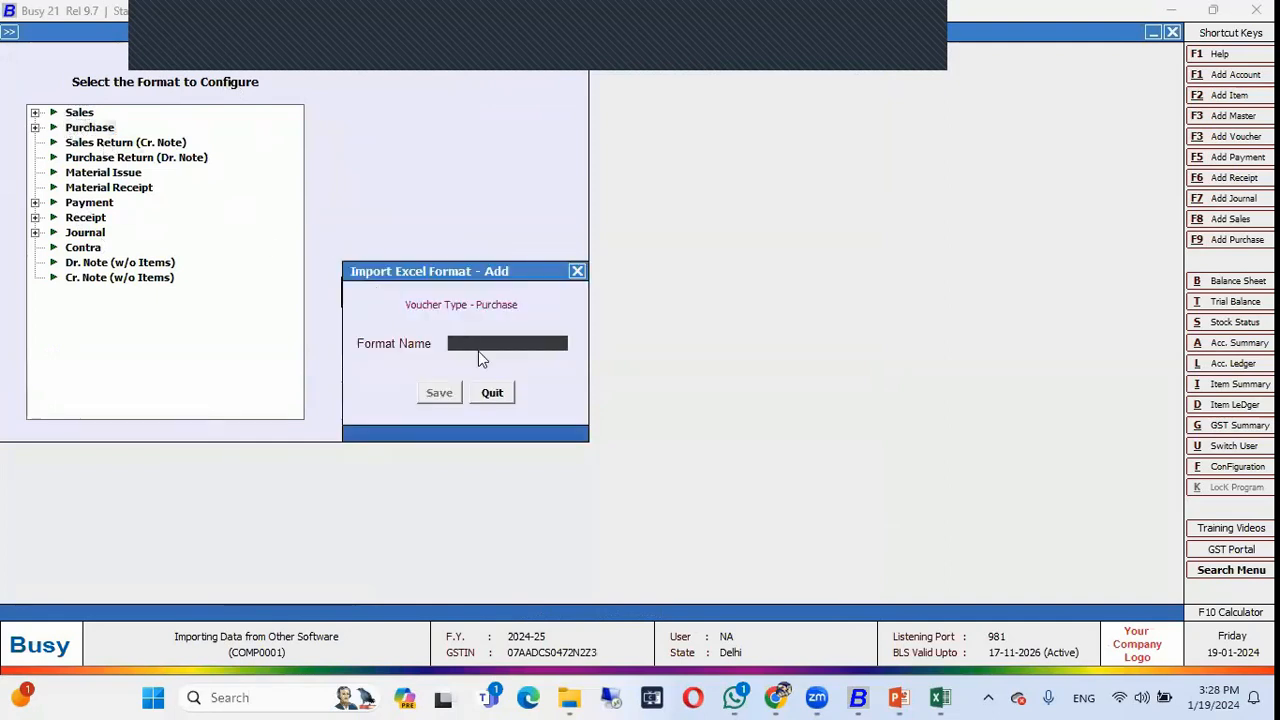
text(P)
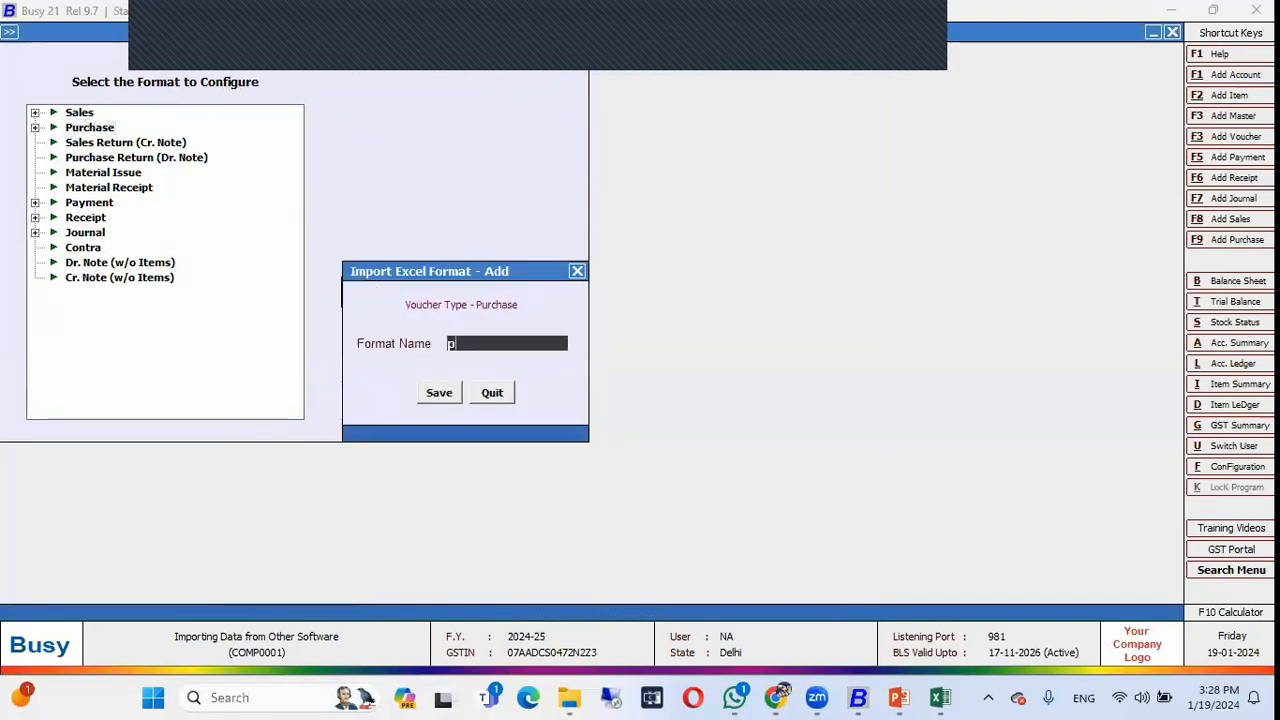
key(Return)
key(Return)
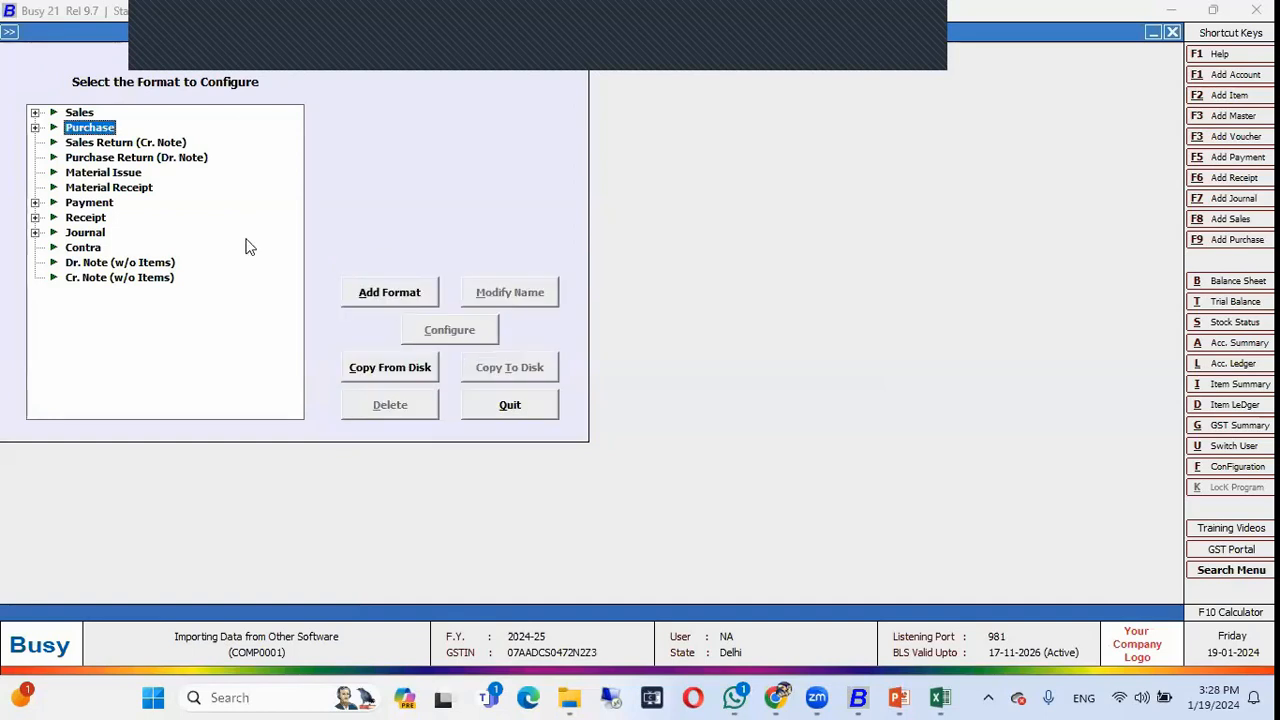
- Open the field configuration of format P under the Purchase voucher type
key(Right)
key(Down)
key(Down)
key(Up)
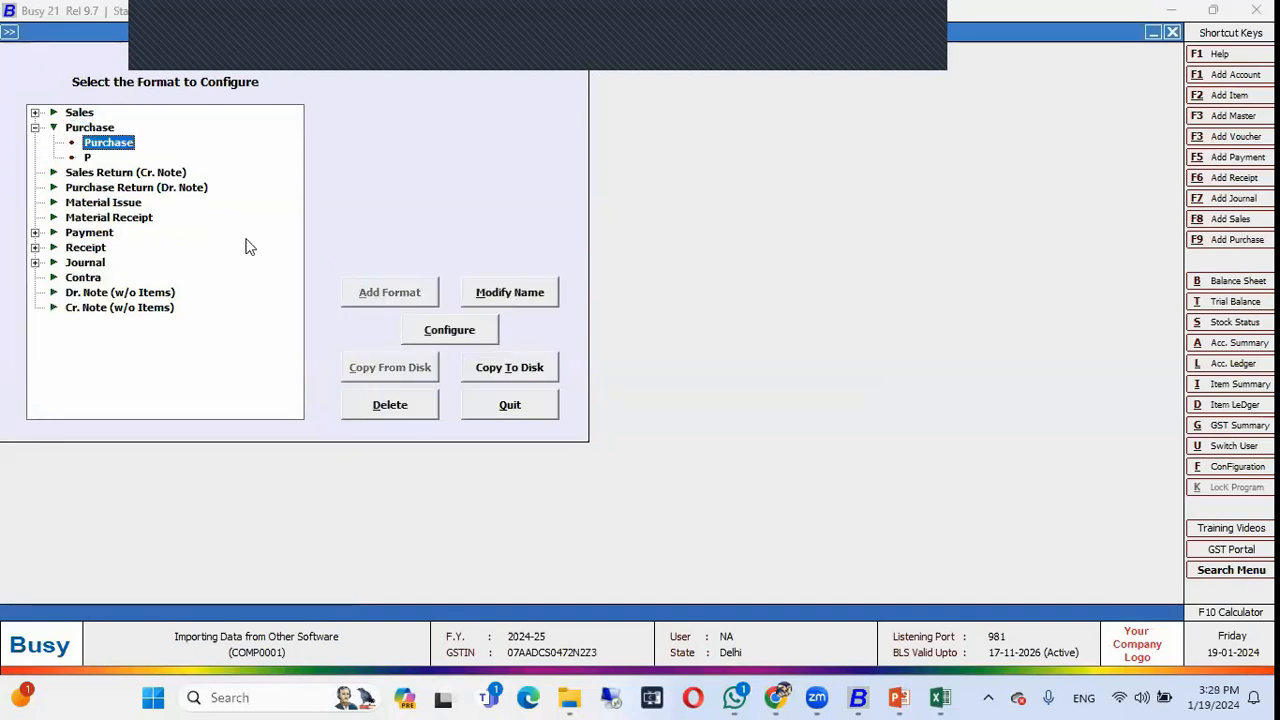
click(87, 158)
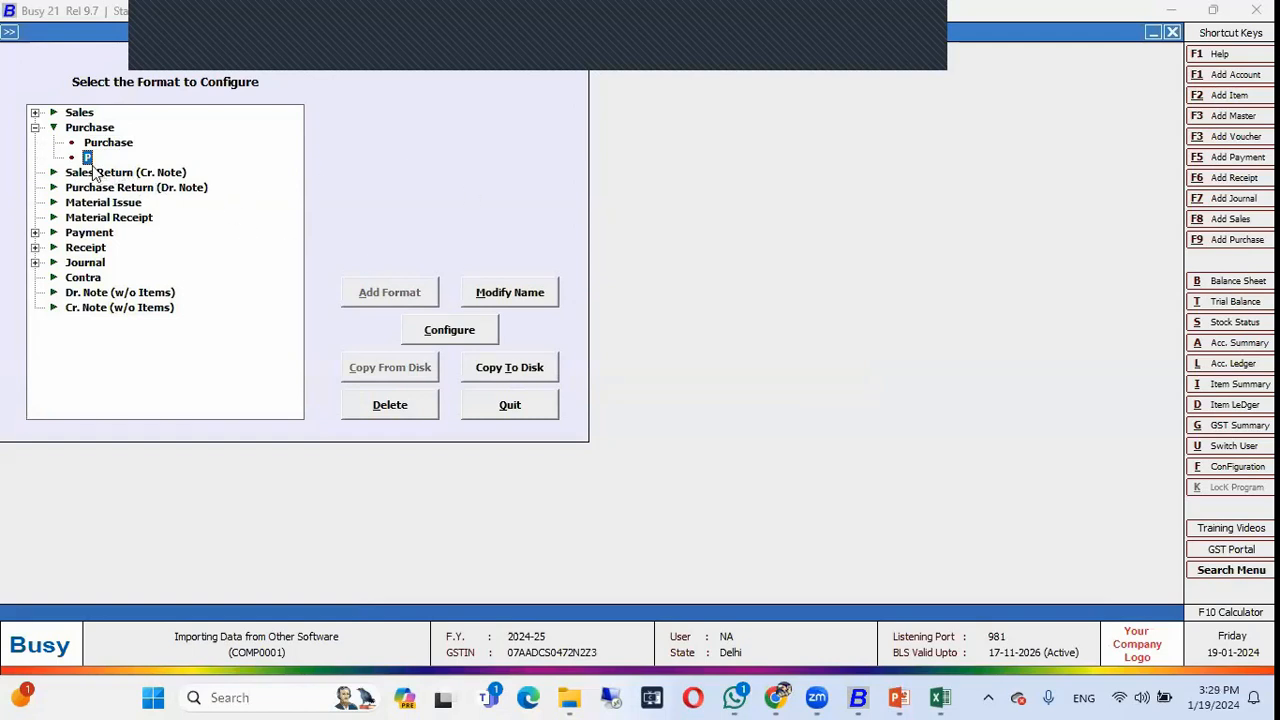
click(452, 338)
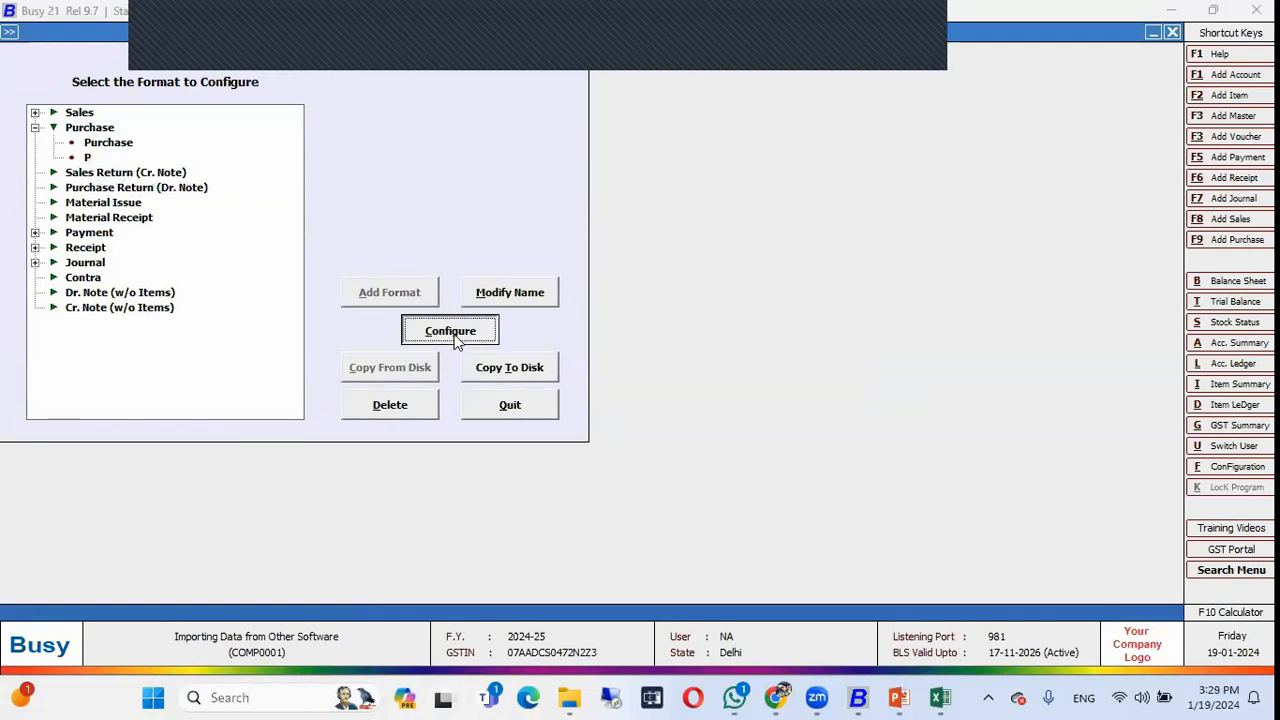
click(673, 386)
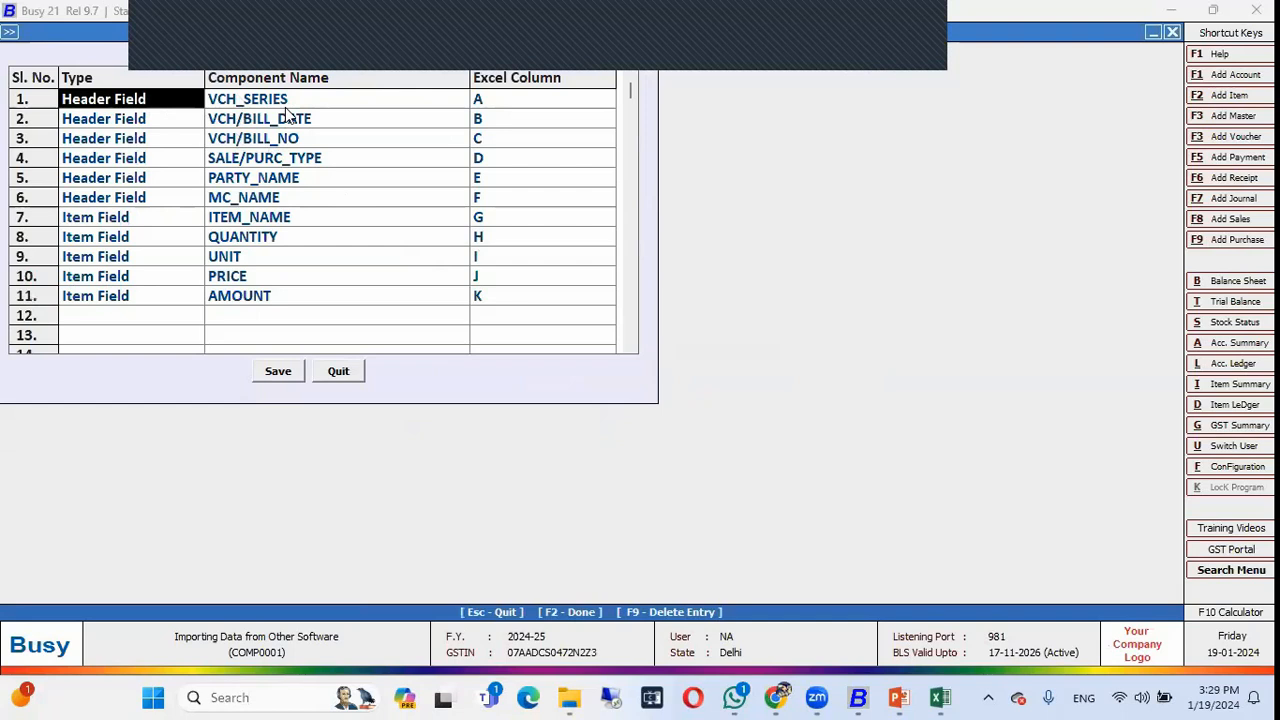
- Examine the type, component name and Excel column of format P's first header fields
key(Return)
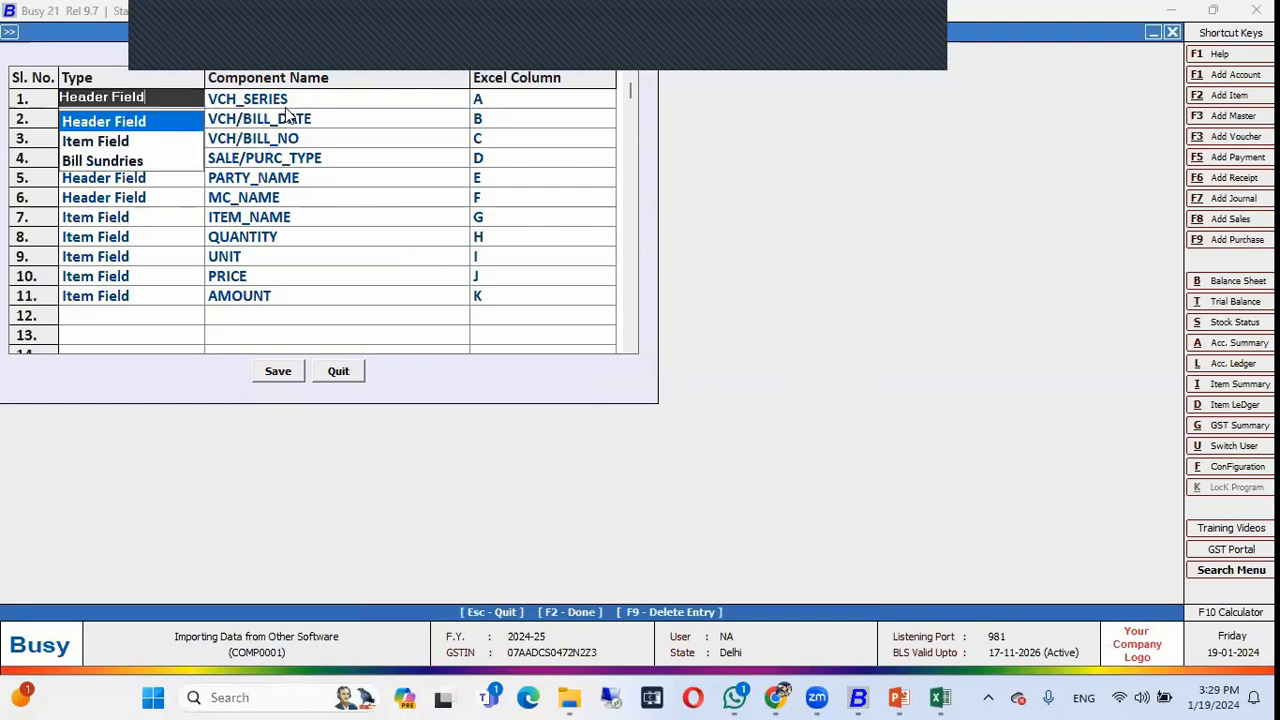
key(Return)
key(Return)
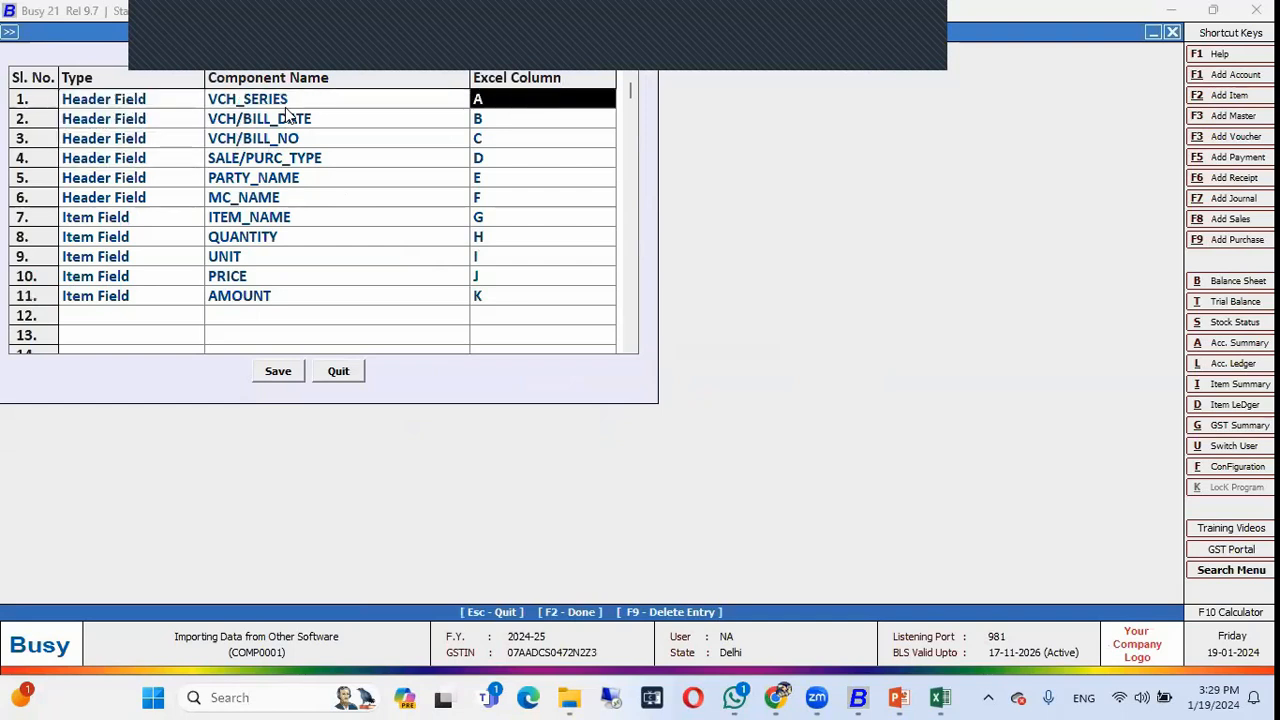
key(Return)
key(Return)
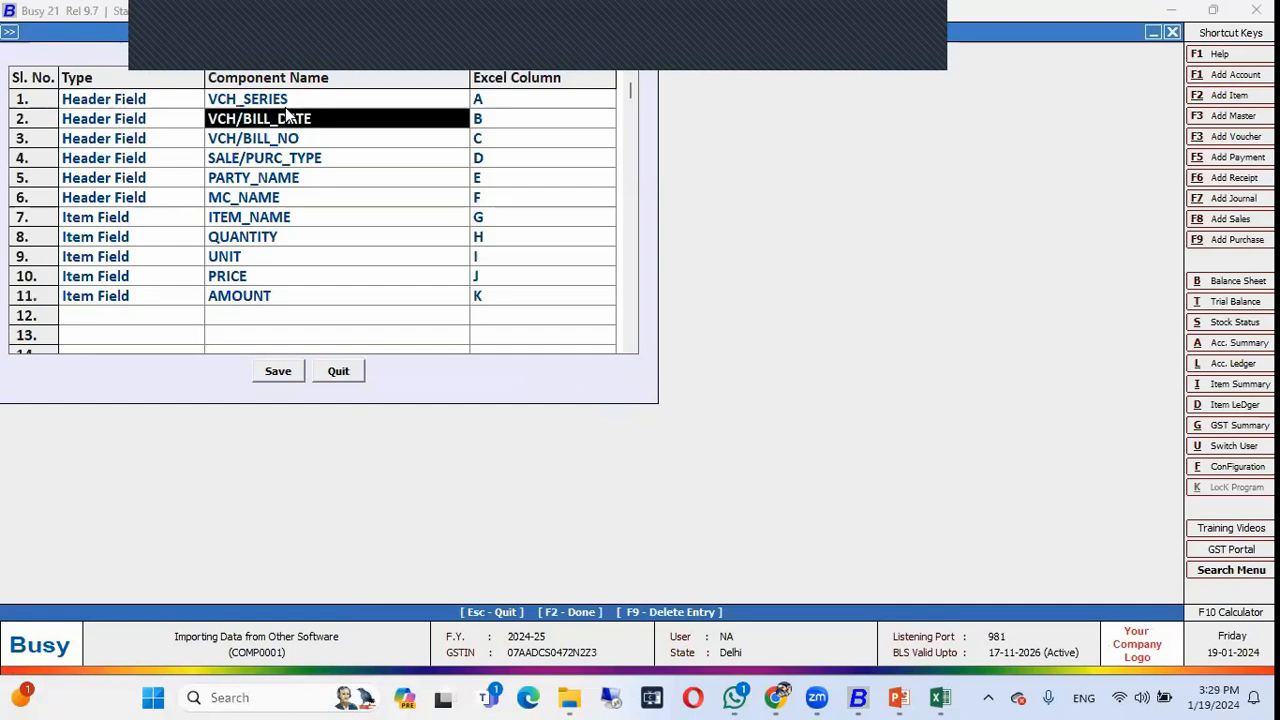
key(Right)
key(Down)
key(Left)
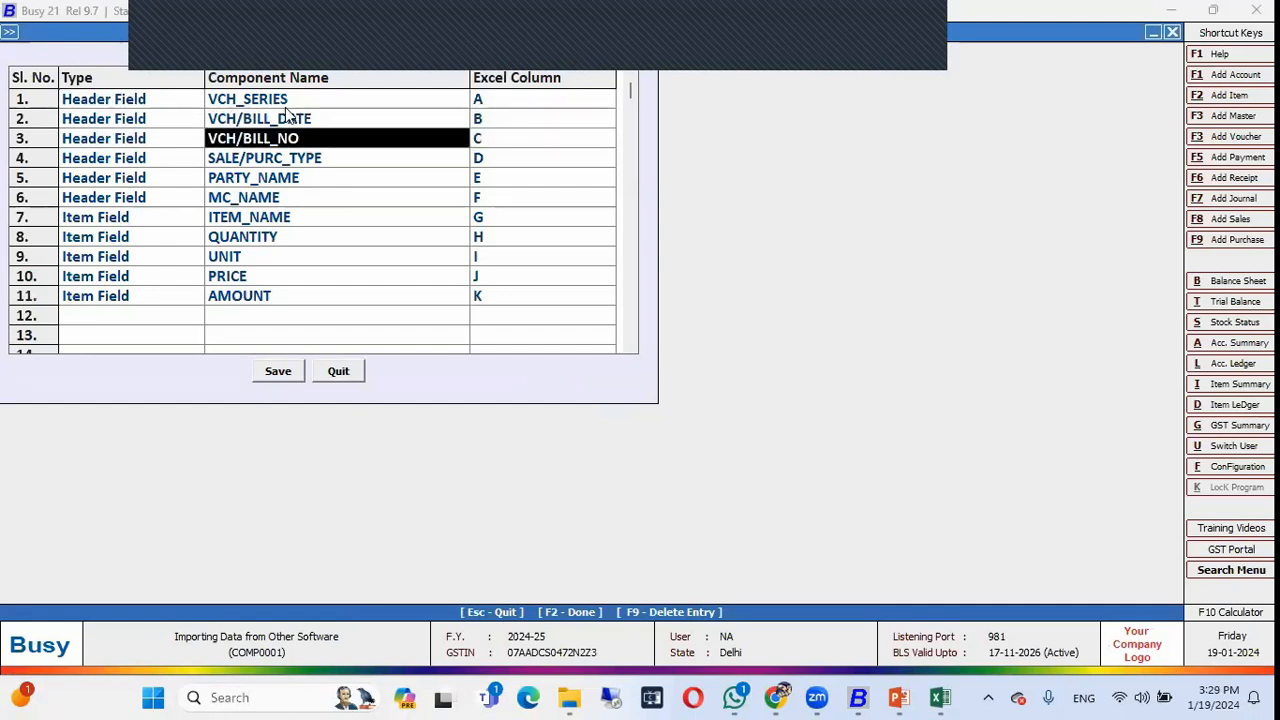
- Change format P's third header field to BILLED_PARTY_NAME and map it to Excel column H
key(Return)
key(Up)
key(Up)
key(Up)
key(Up)
key(Up)
key(Up)
key(Up)
key(Up)
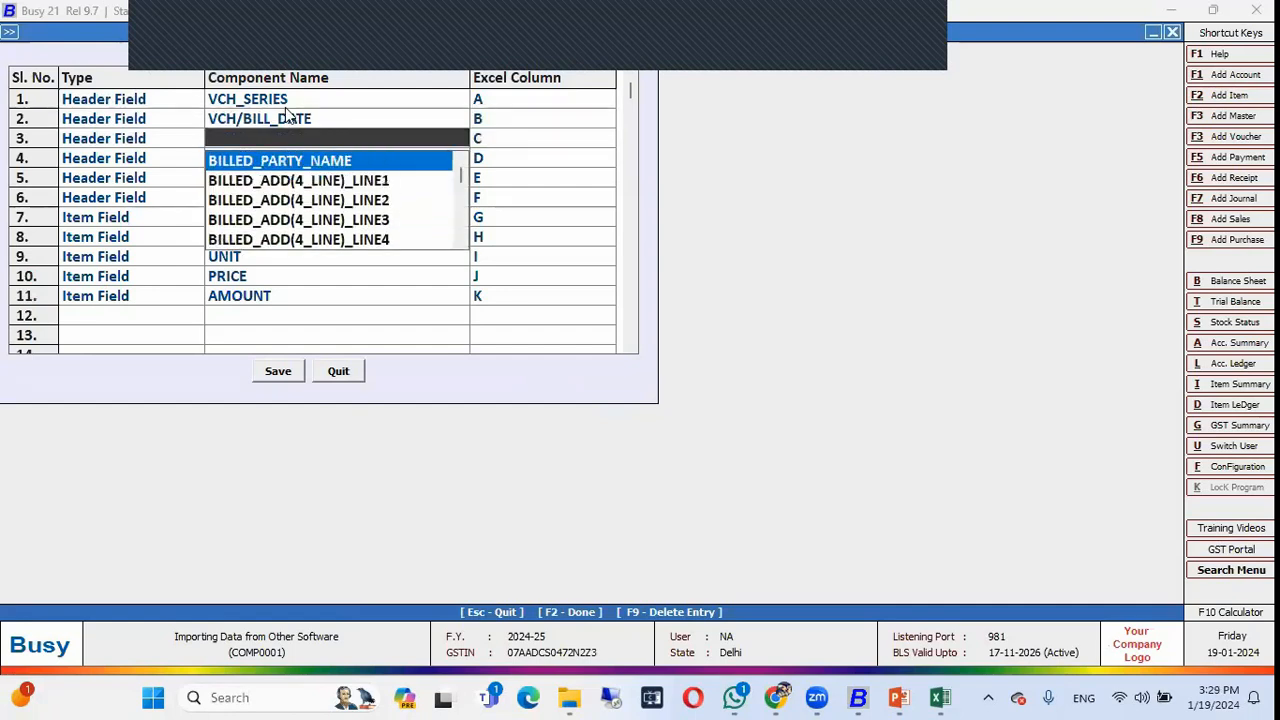
key(Return)
key(Return)
key(Down)
key(Down)
key(Down)
key(Down)
key(Down)
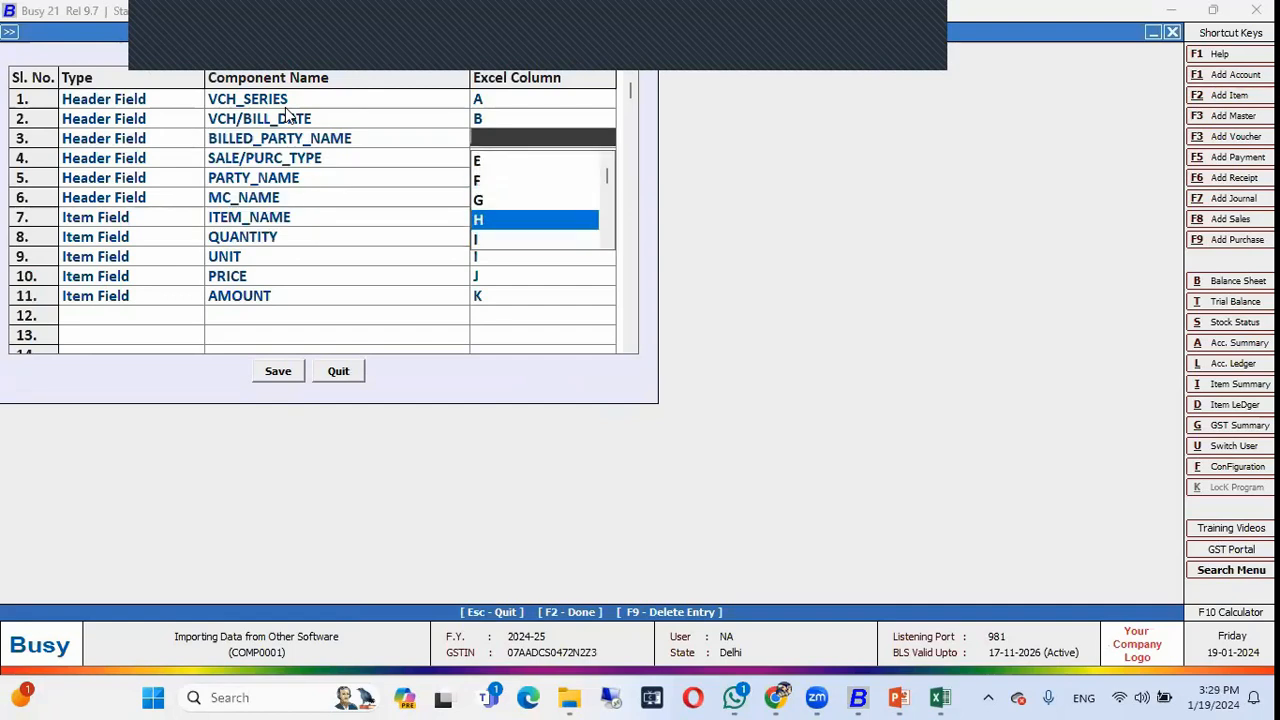
key(Return)
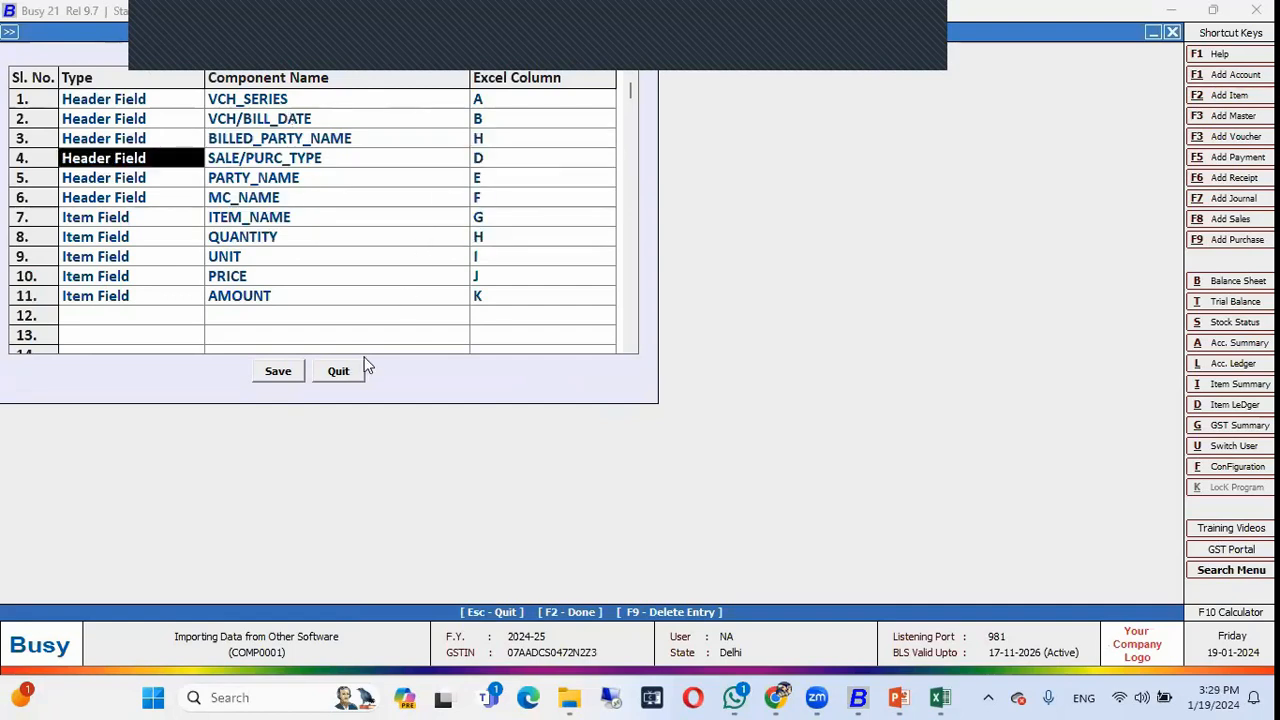
- Quit format P's field configuration without saving and delete format P
click(343, 373)
click(418, 405)
click(676, 386)
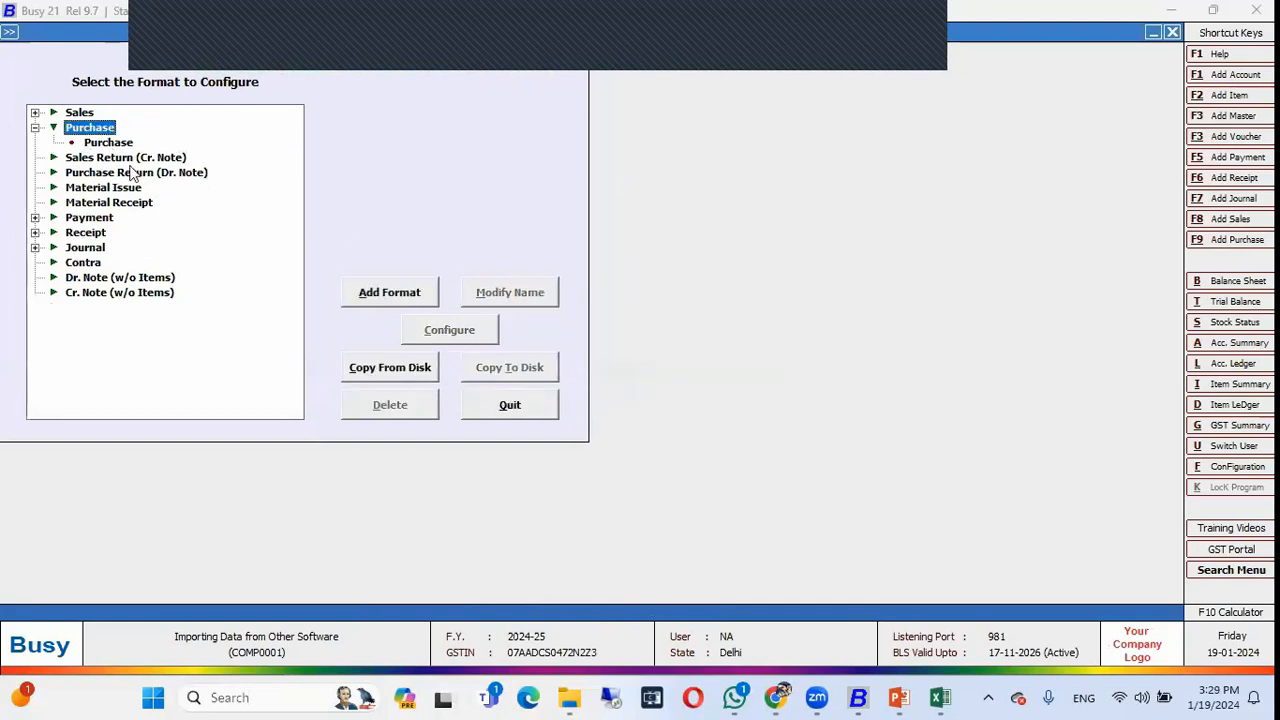
- Examine how the existing Purchase format maps voucher components to Excel columns, and leave the format configuration
click(110, 143)
click(467, 336)
drag(249, 104, 515, 296)
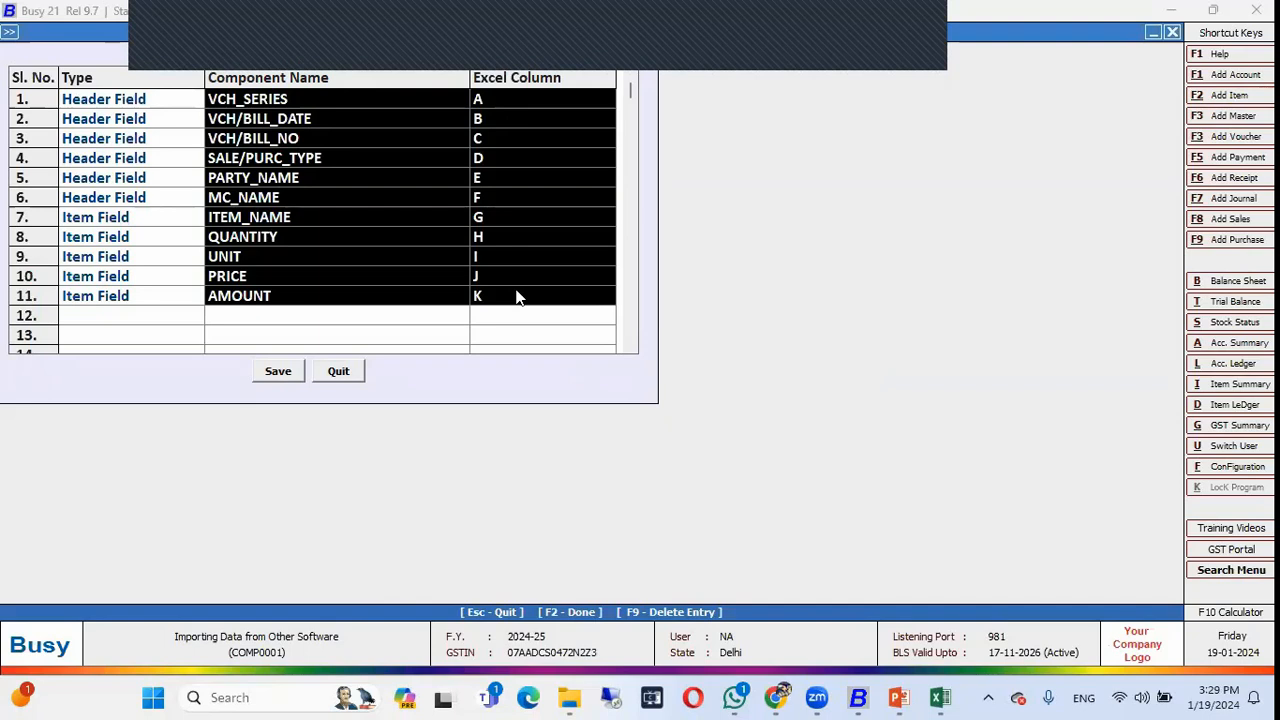
click(400, 162)
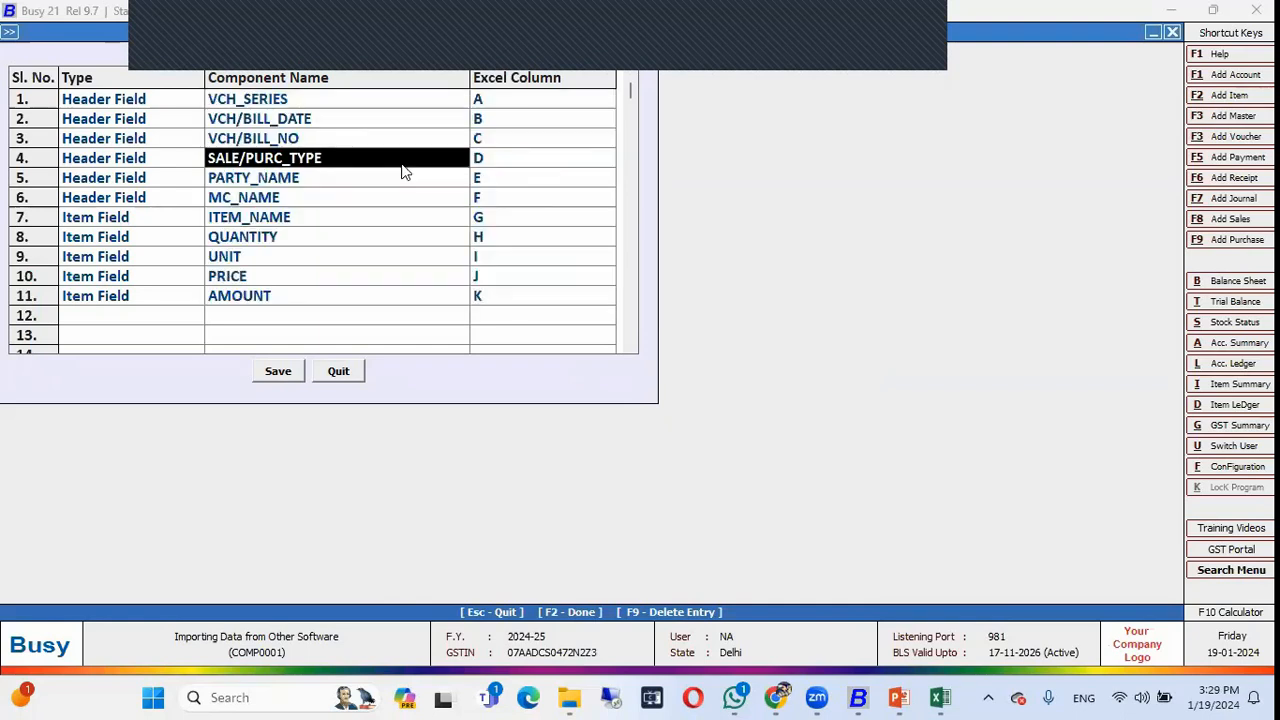
drag(396, 100, 519, 302)
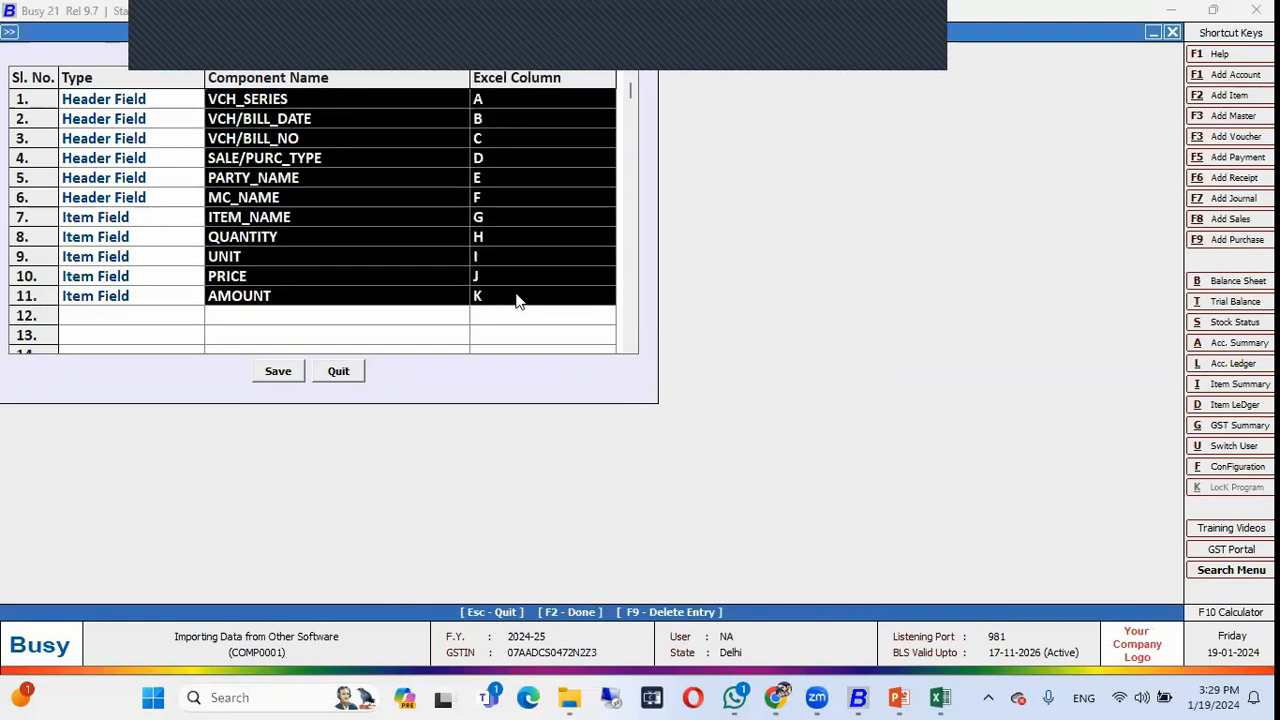
click(331, 178)
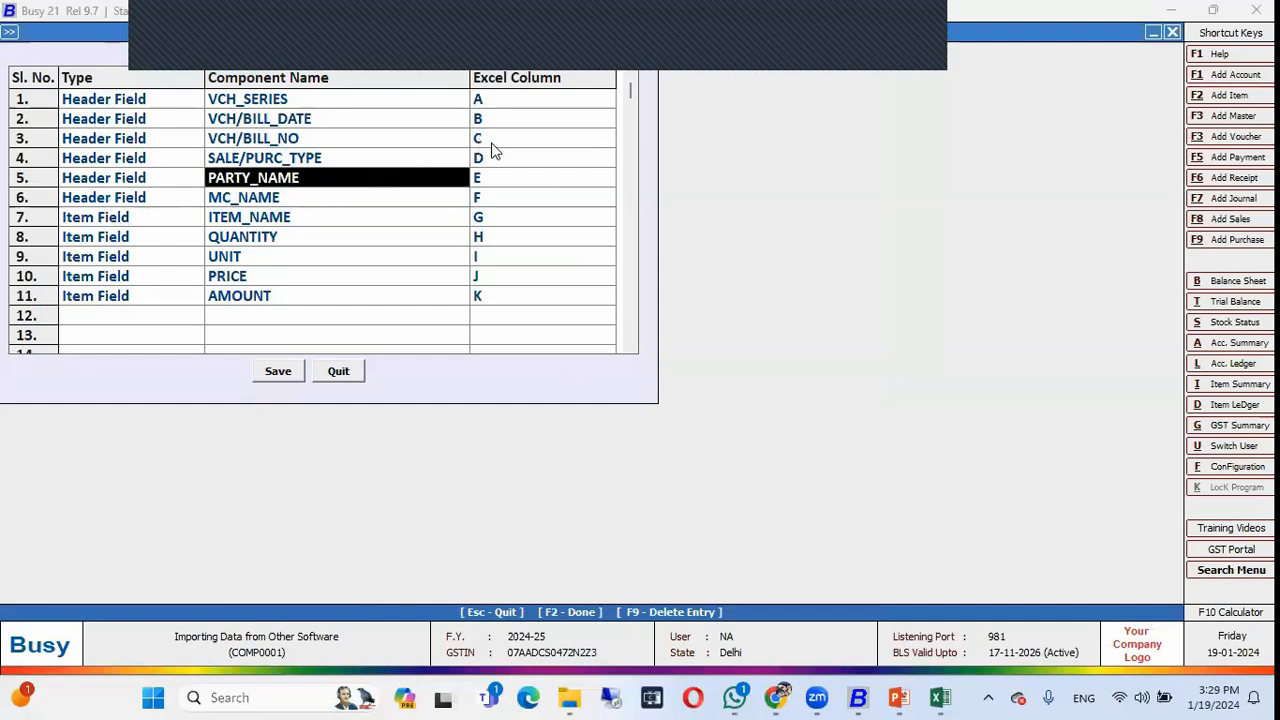
key(Escape)
key(Escape)
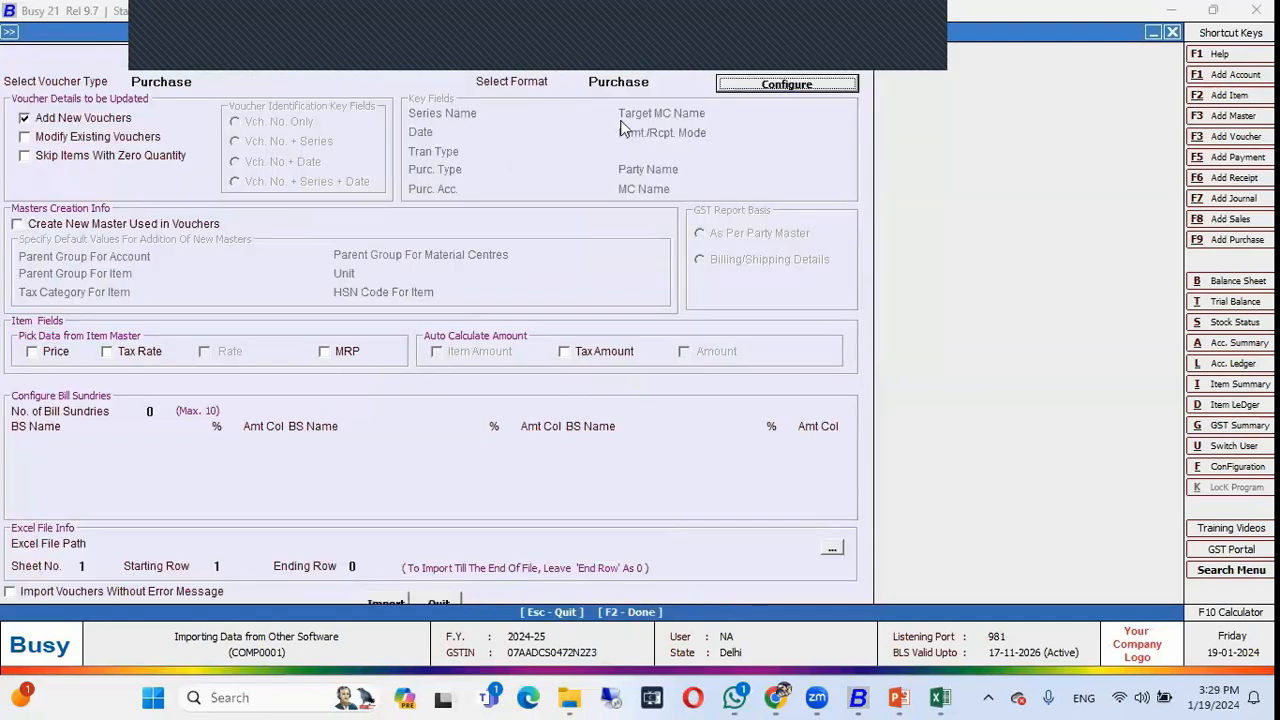
- Use the Purchase format with Price and Tax Rate picked from the item master and Tax Amount calculated automatically
click(665, 84)
key(Return)
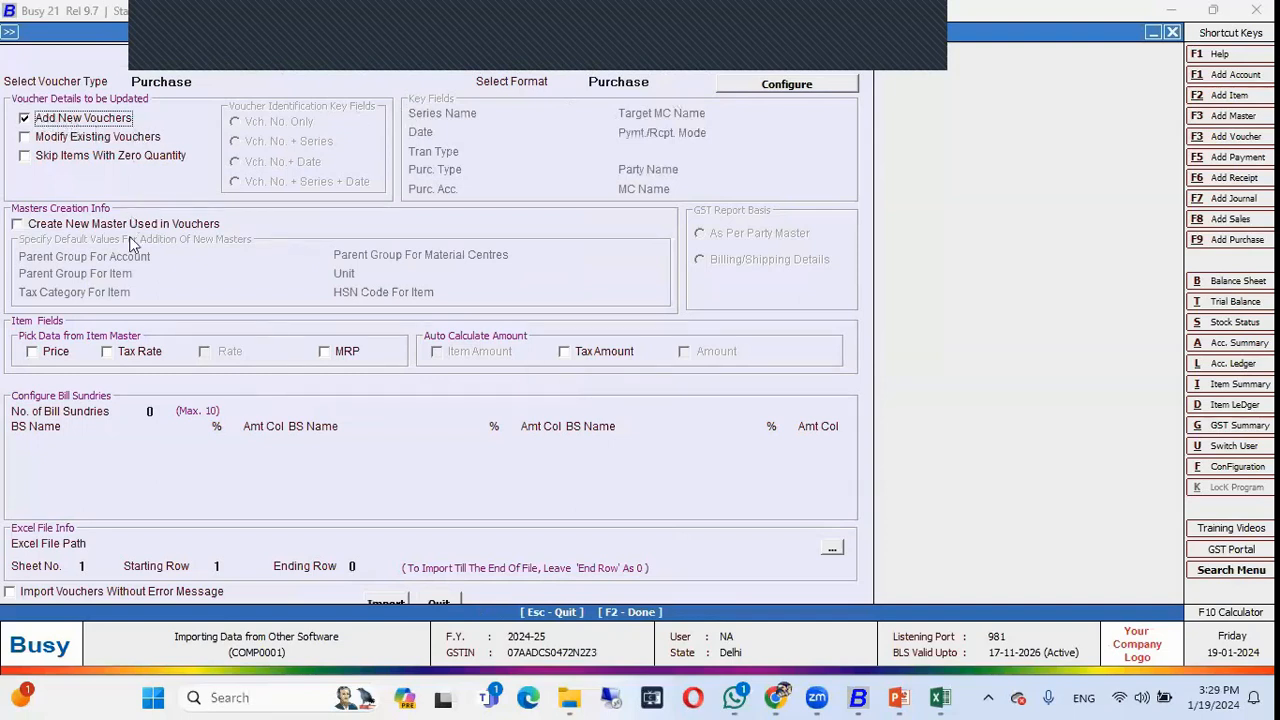
click(58, 358)
click(125, 360)
click(563, 353)
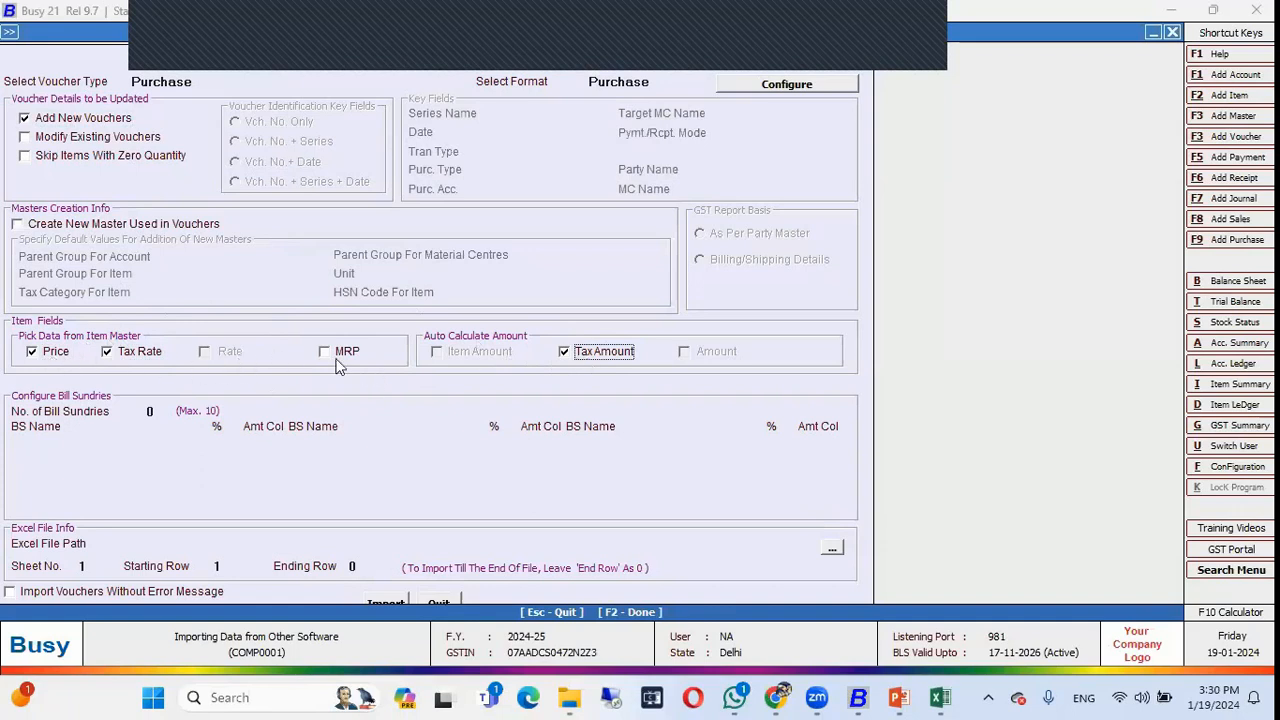
- Select Masters & Voucher.xlsx from the Excel Data folder as the import file and set the sheet number to 3
click(146, 541)
click(832, 547)
double_click(276, 169)
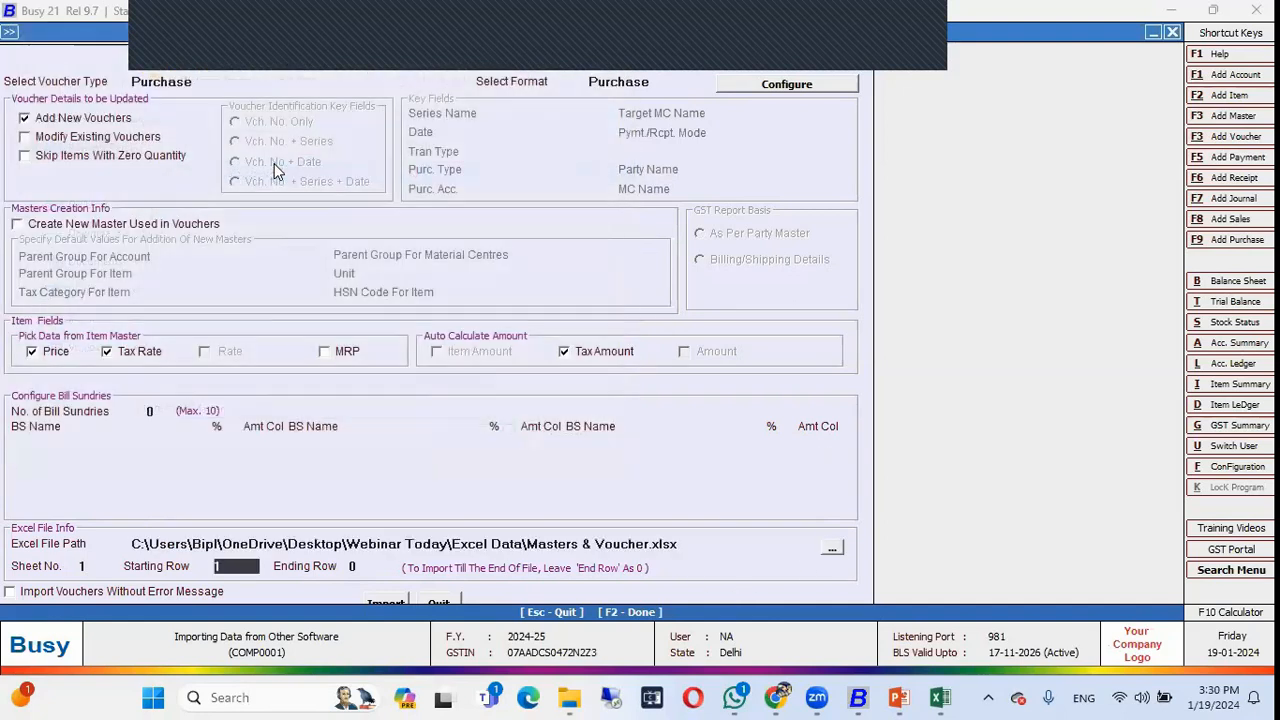
drag(86, 568, 1, 577)
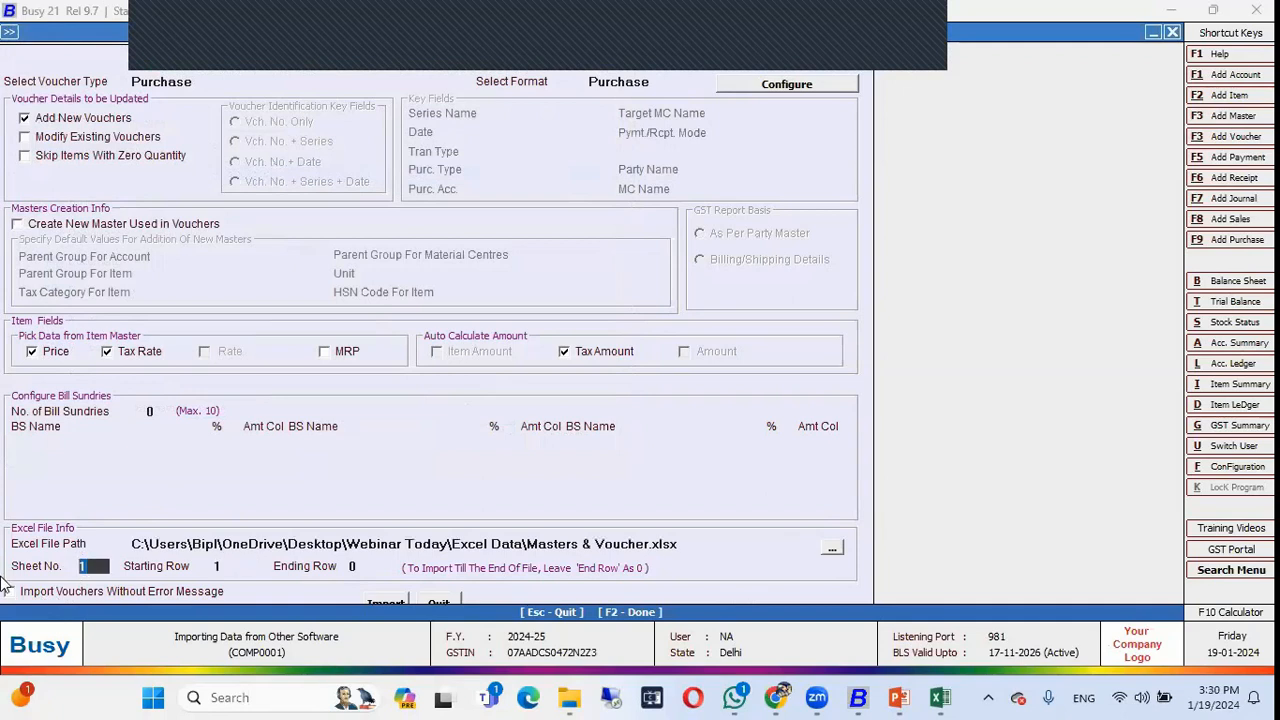
key(alt+Tab)
key(alt+Tab)
text(3)
key(Return)
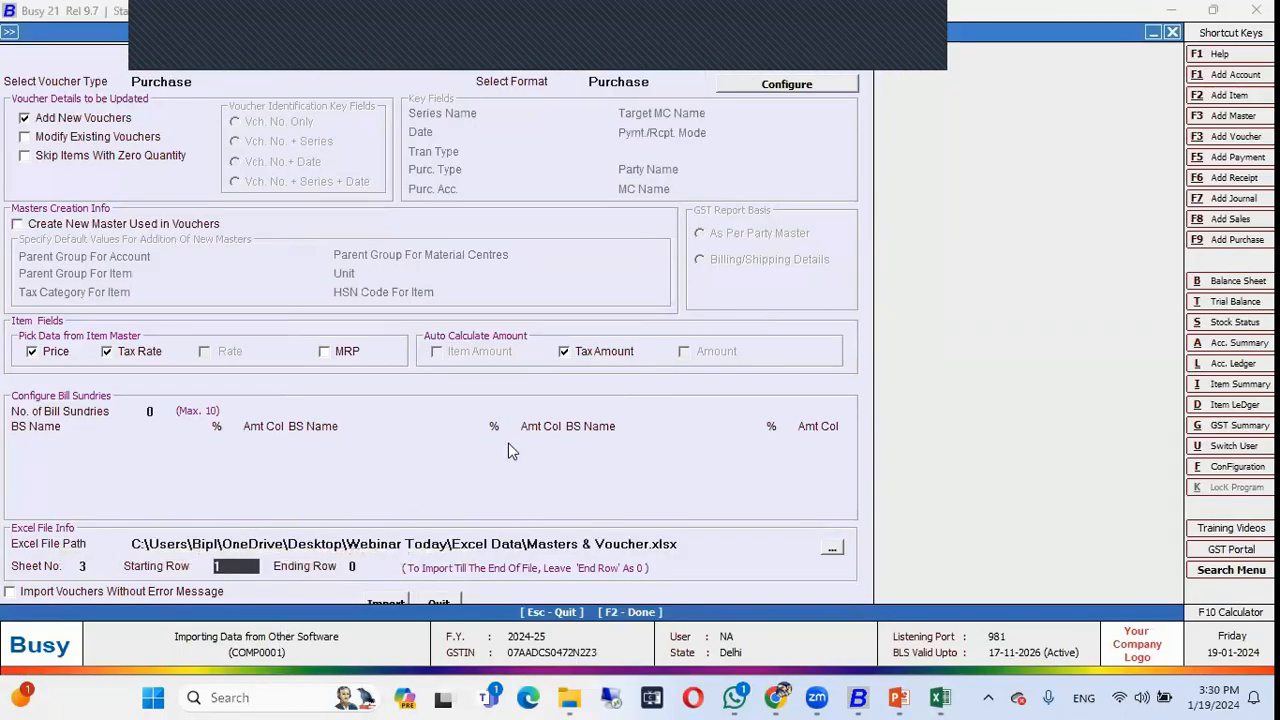
- Check where the data starts in the Excel Purchase sheet, and set the import's starting row to 2 in Busy
key(alt+Tab)
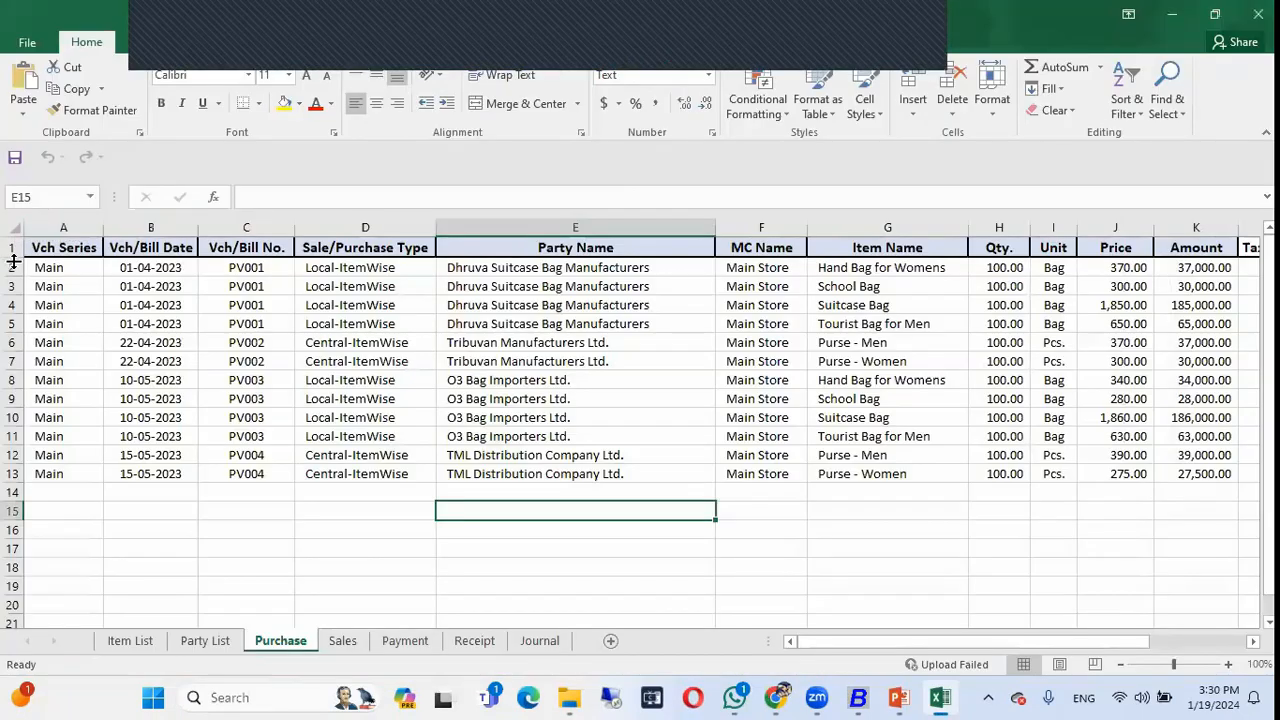
click(14, 262)
key(alt+Tab)
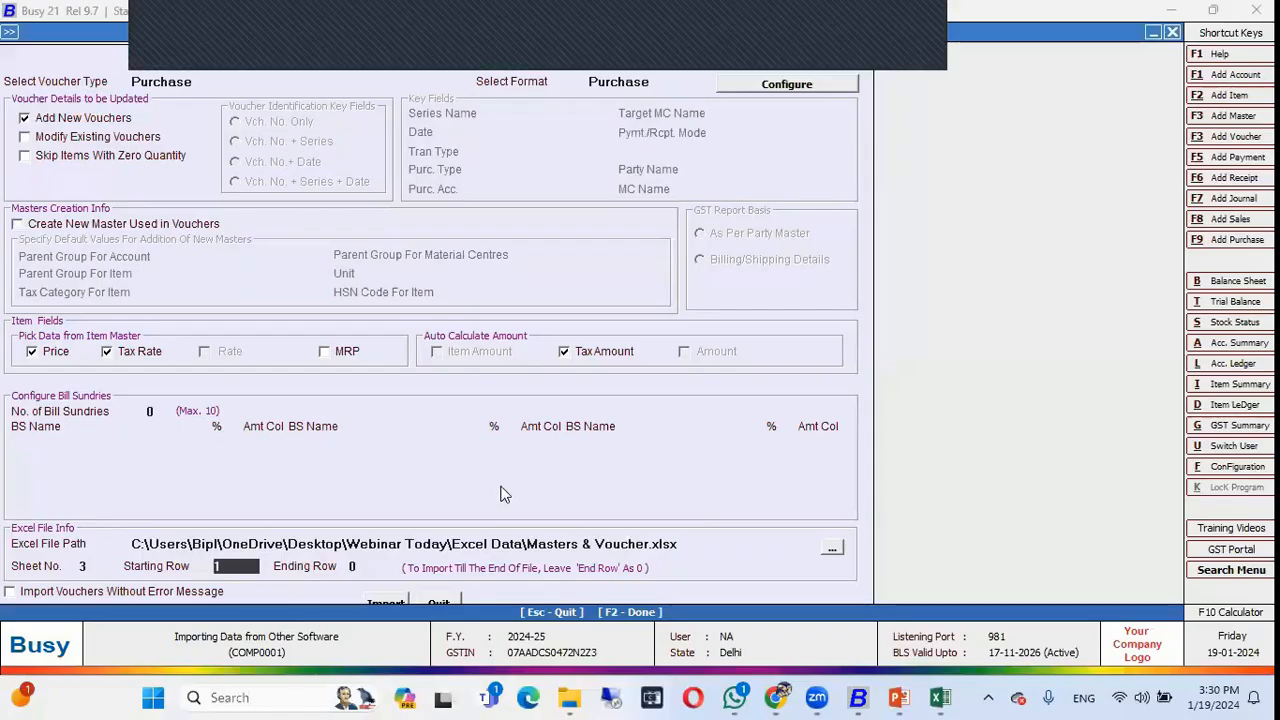
text(2)
key(Return)
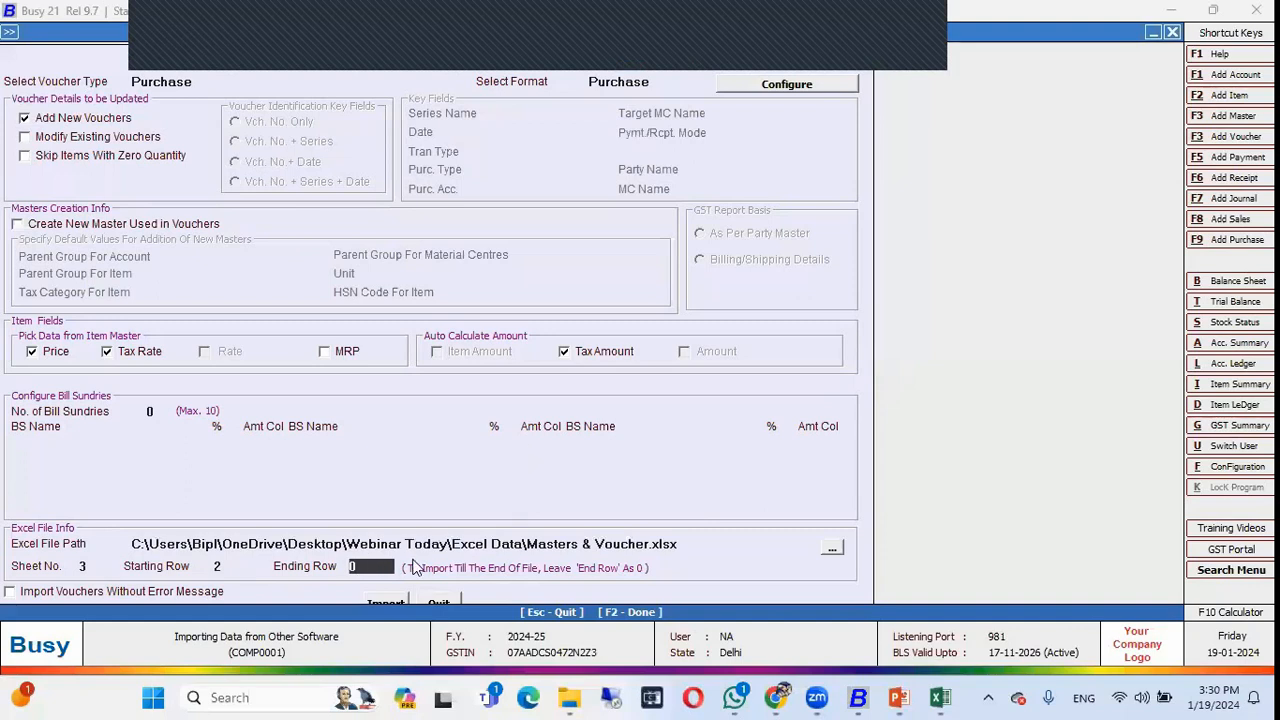
- Recheck the Purchase sheet's data range, close the workbook in Excel without saving changes, and return to Busy
key(alt+Tab)
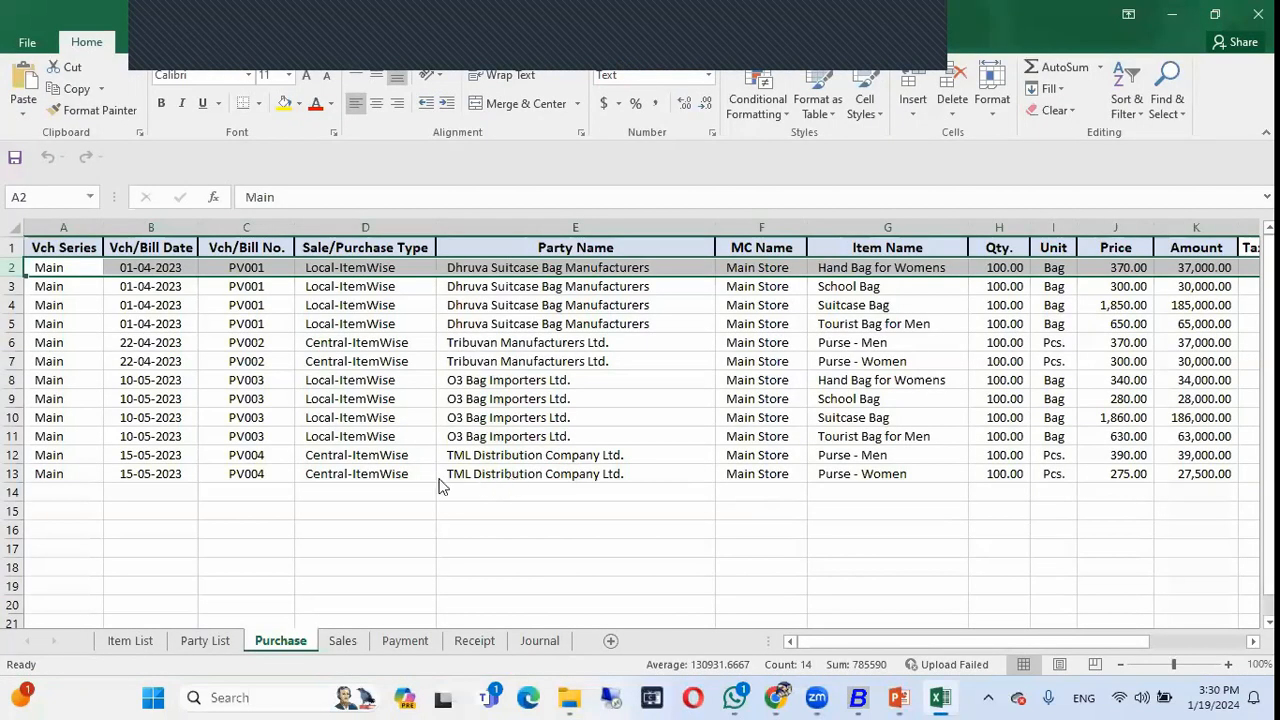
key(alt+Tab)
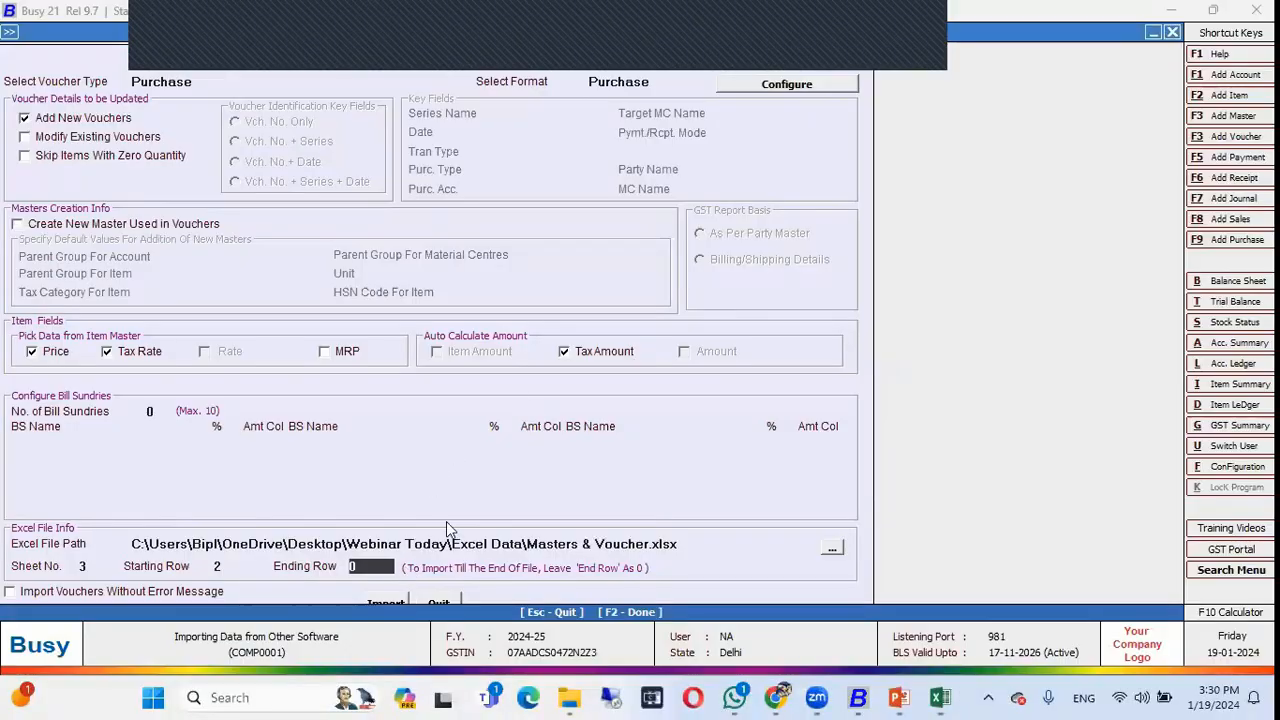
key(alt+Tab)
click(1244, 16)
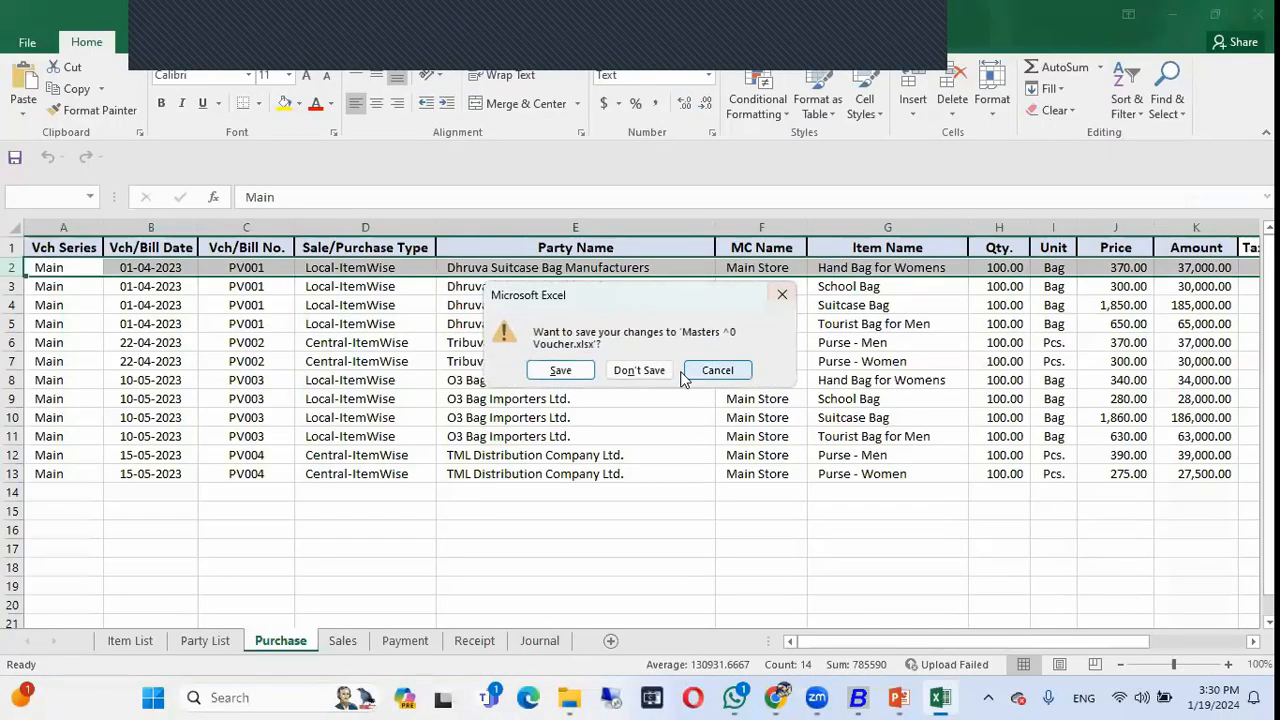
click(635, 369)
key(alt+Tab)
key(alt+Tab)
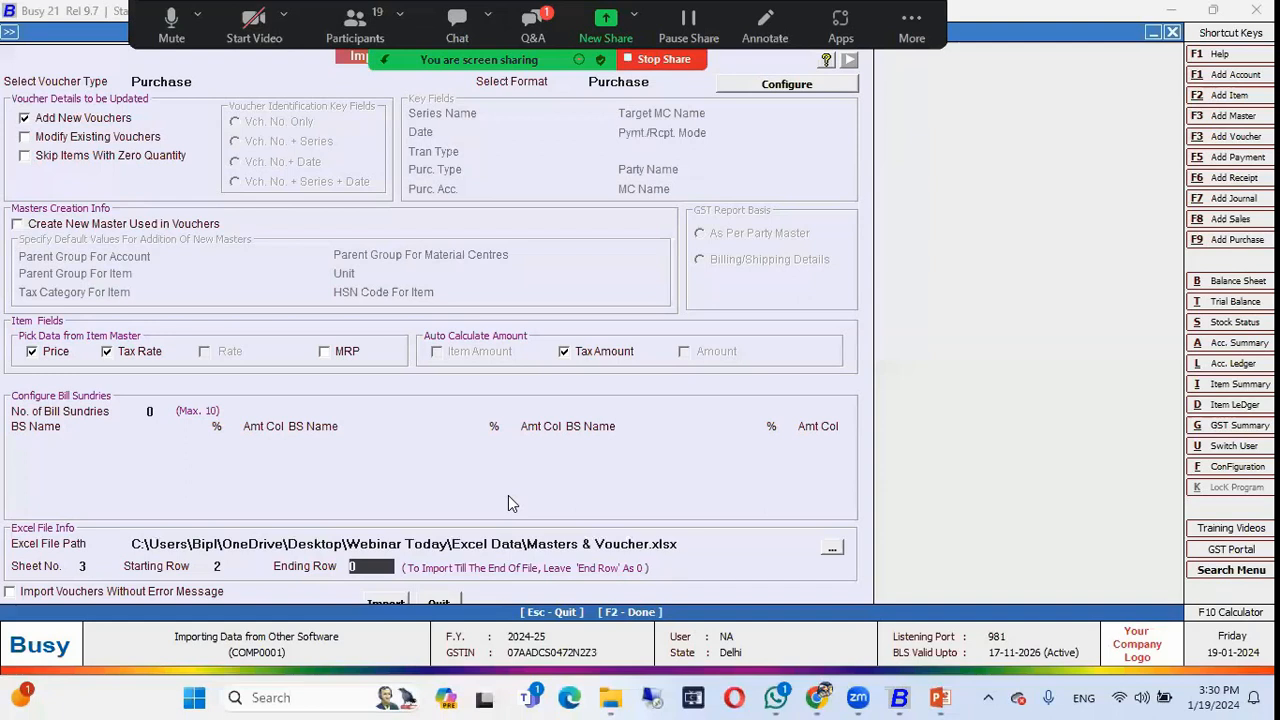
- Run the purchase voucher import, confirm its start, and leave the import screen once it finishes
click(388, 602)
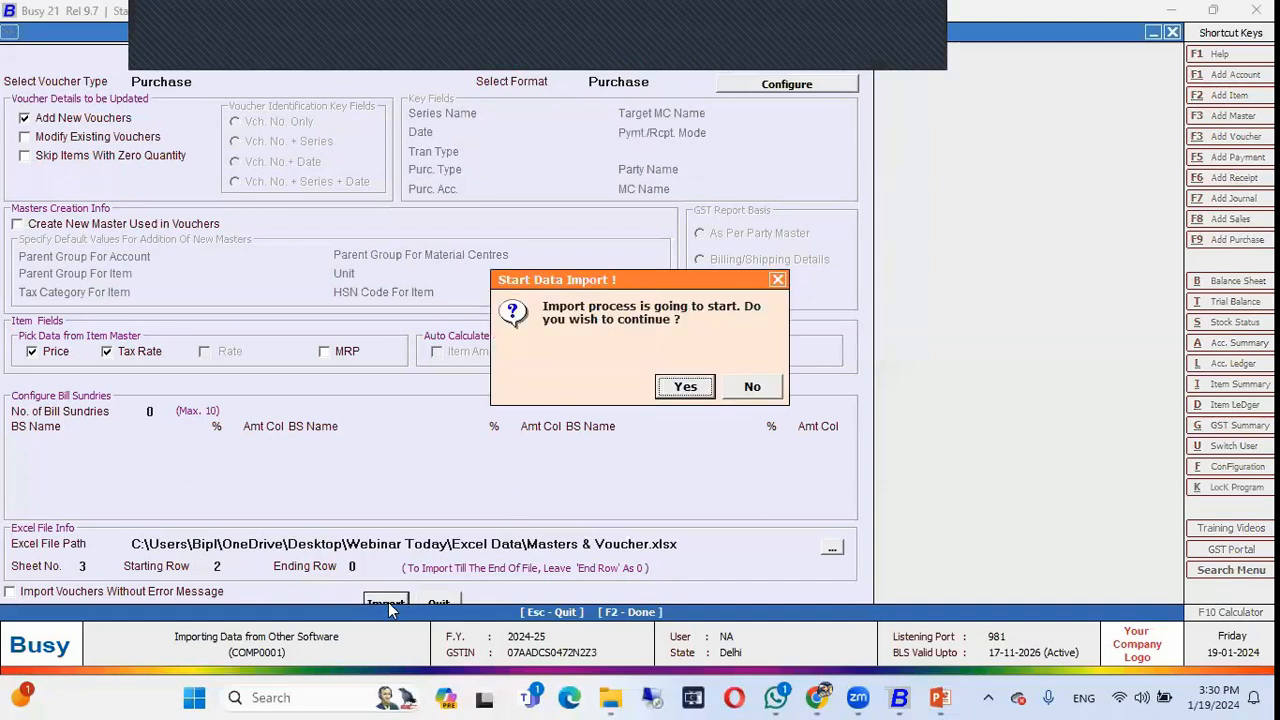
key(Return)
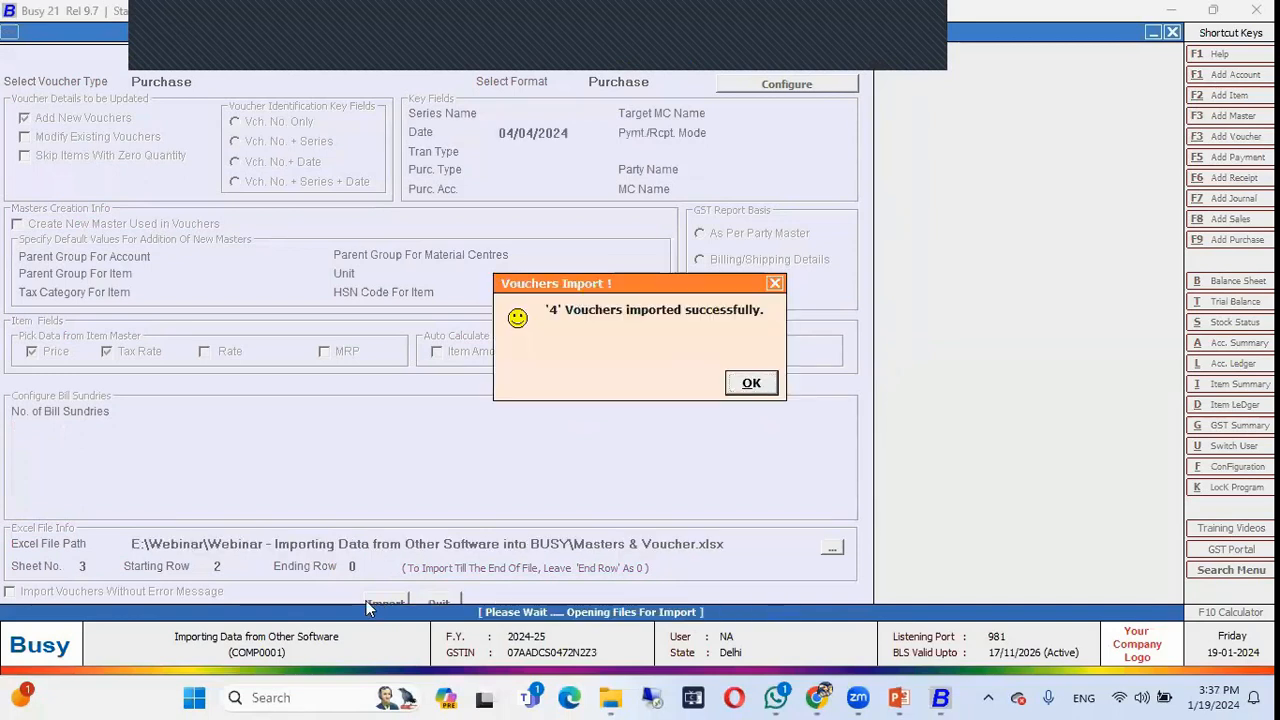
key(Return)
key(Escape)
- Open the purchase voucher list for all voucher series from 1/4/2024 to 4/4/2024
key(Up)
key(Right)
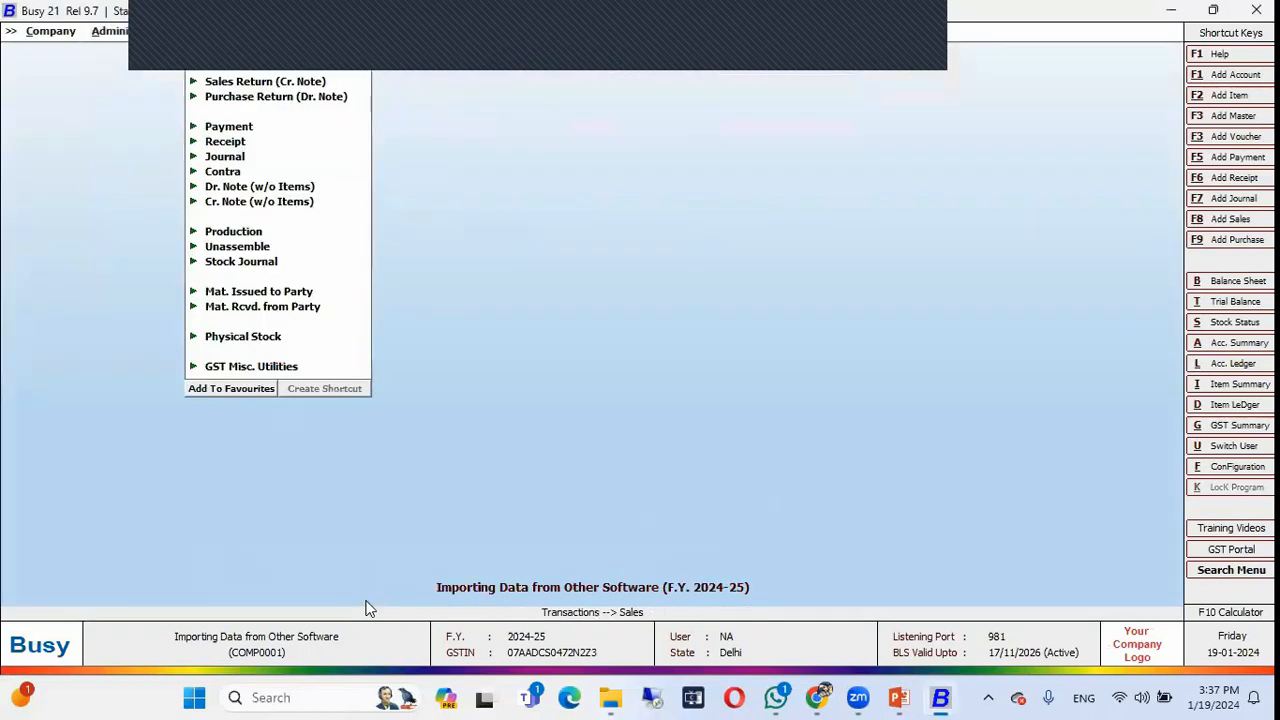
key(Up)
key(Return)
key(Down)
key(Down)
key(Return)
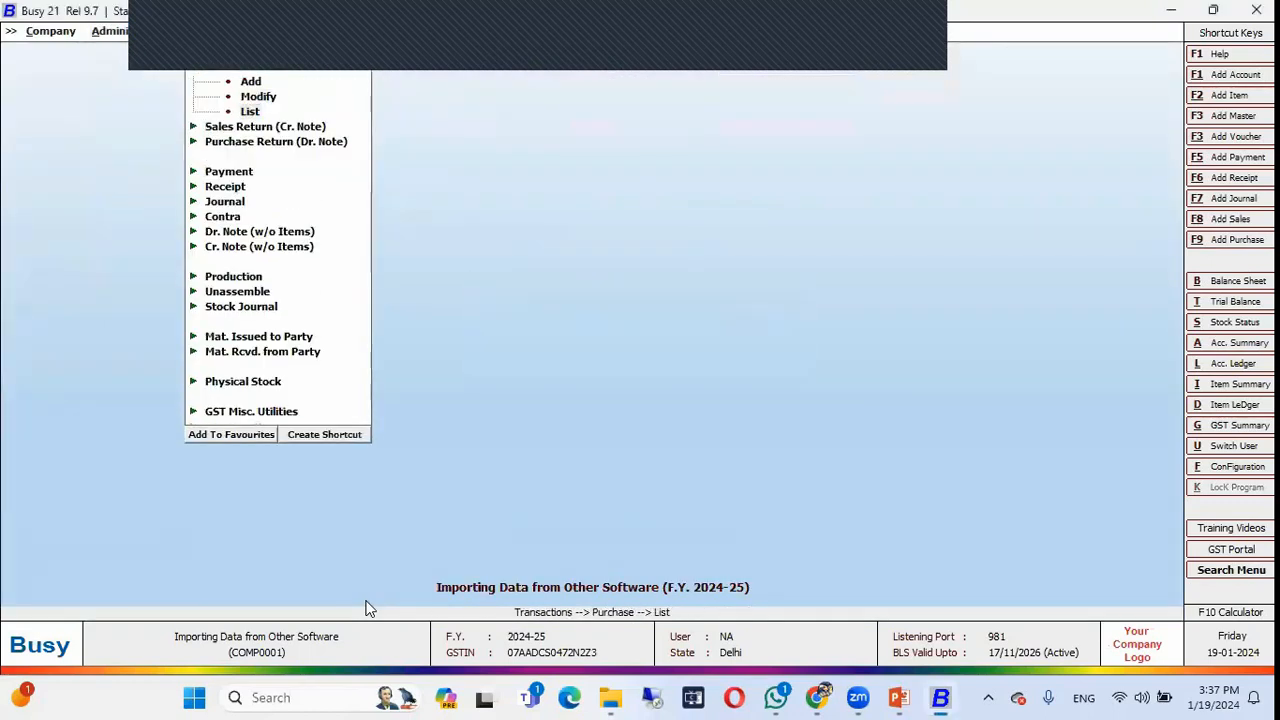
key(Return)
key(Return)
key(Return)
key(Return)
key(F2)
- Open the imported purchase voucher of Dhruva Suitcase Bag Manufacturers and examine its header details and the first item's GST breakup
key(Down)
key(Down)
key(Down)
key(Down)
key(Up)
key(Up)
key(Up)
key(Up)
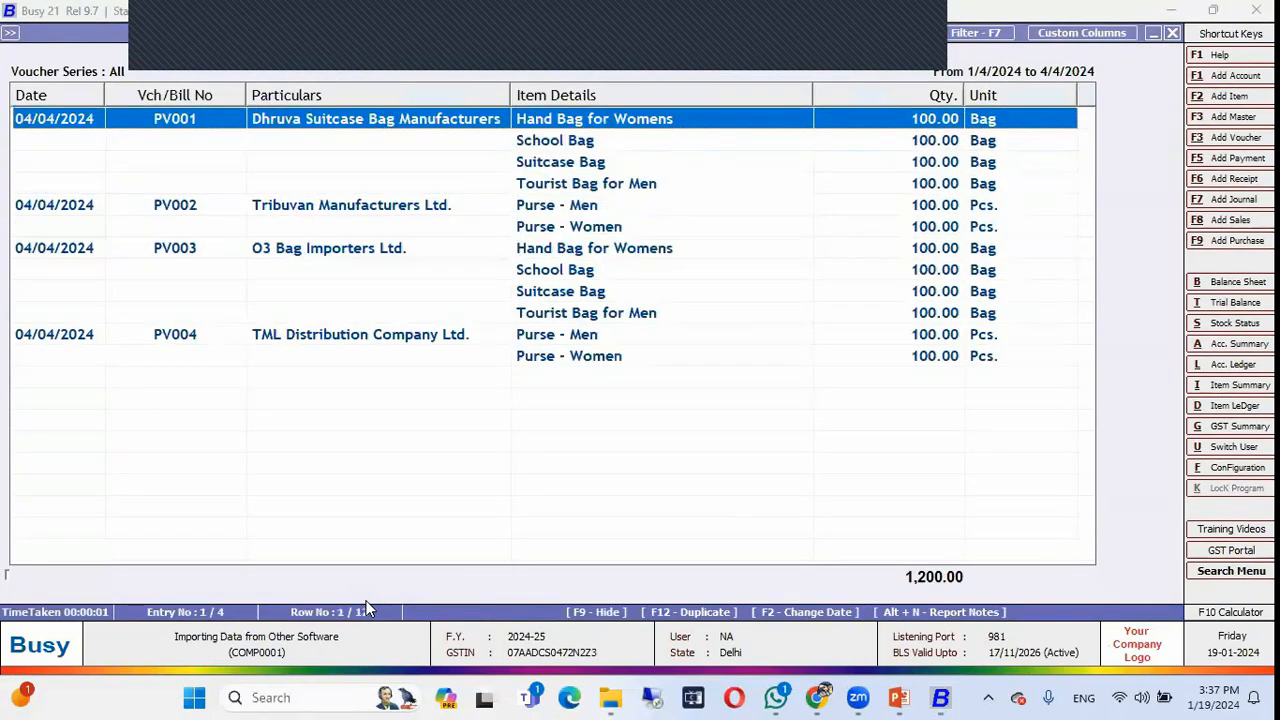
key(Return)
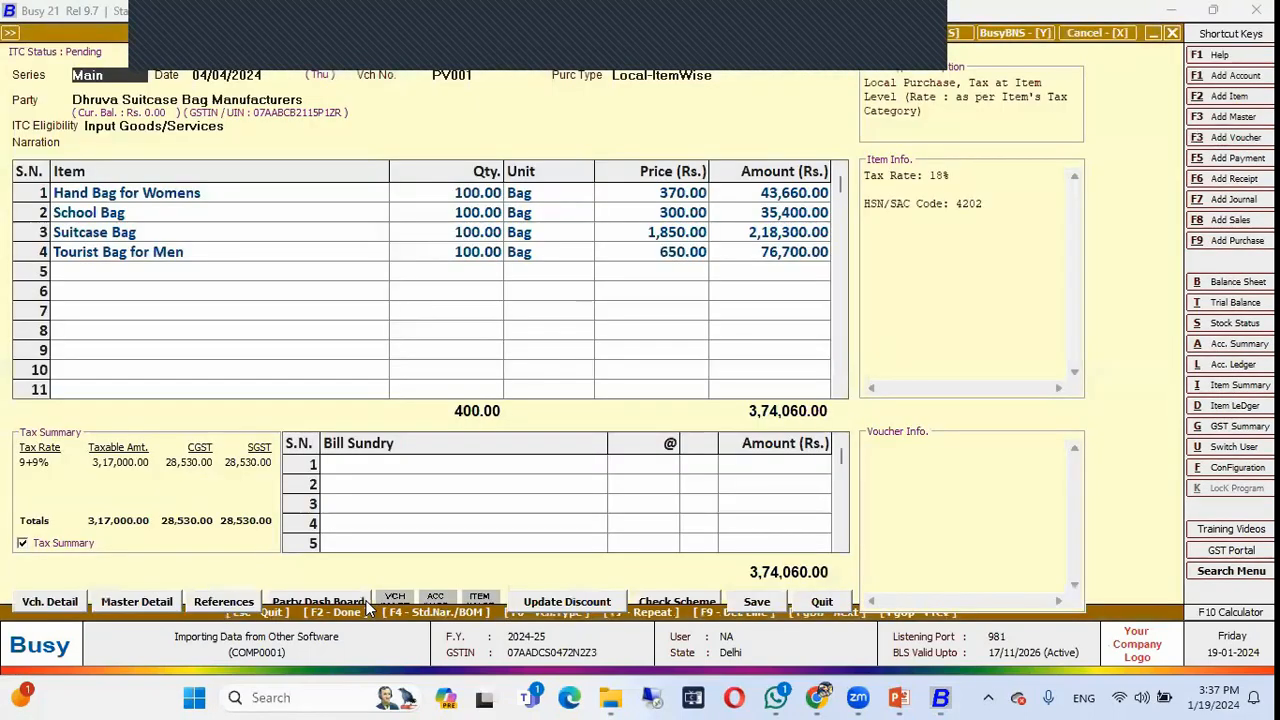
key(Return)
key(Return)
key(Return)
key(Return)
key(Return)
key(Return)
key(Return)
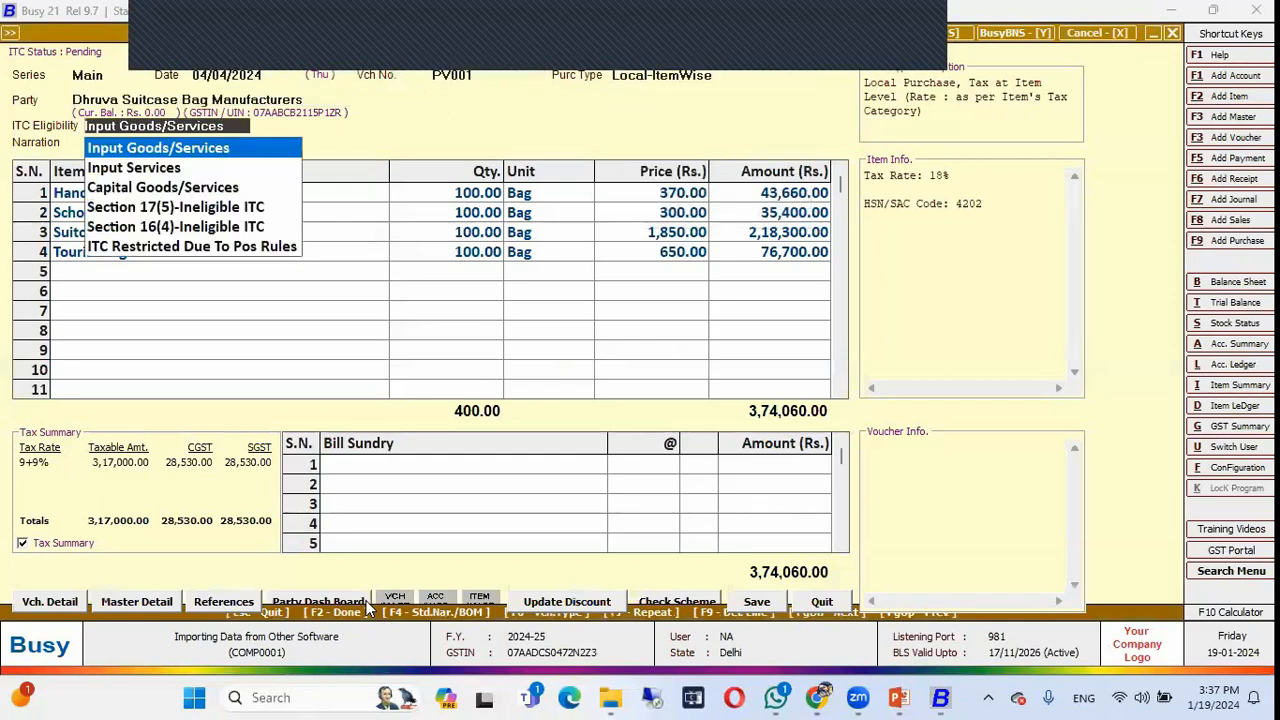
key(Return)
key(Return)
key(Return)
key(Return)
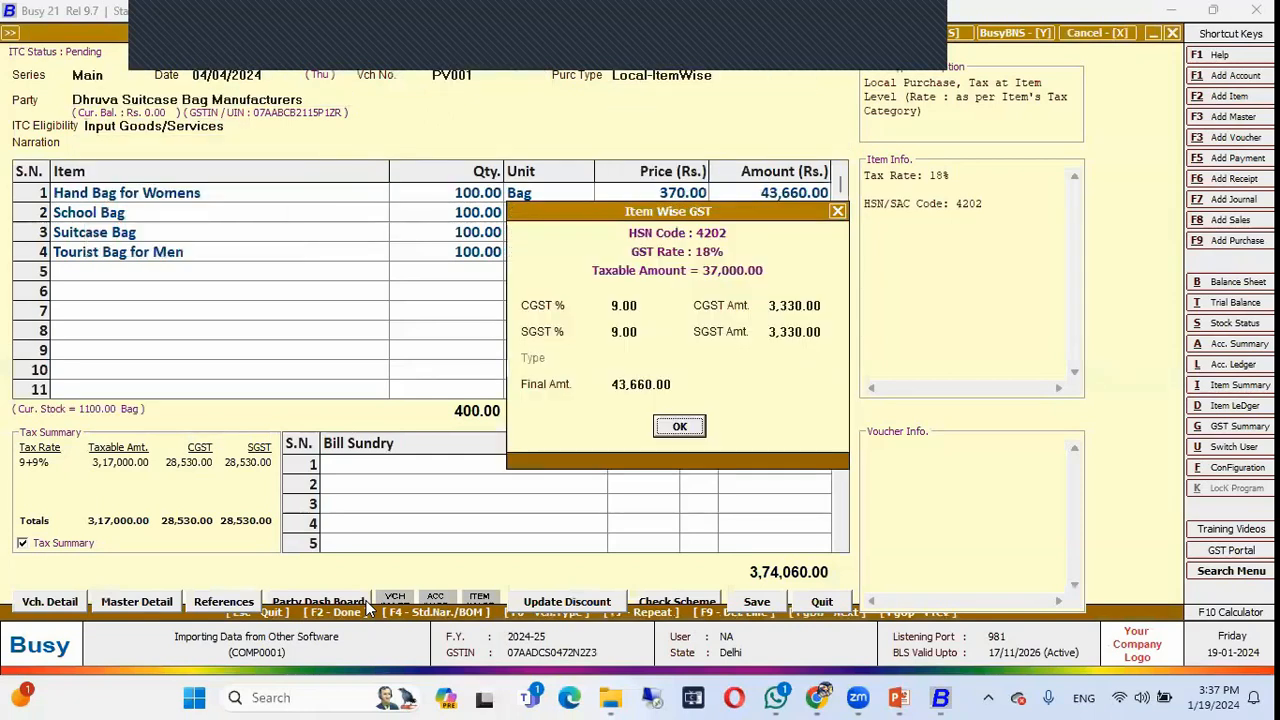
key(Escape)
- Review the imported purchase vouchers down to the last entry and leave the purchase list
key(Down)
key(Down)
key(Down)
key(Down)
key(Down)
key(Down)
key(Down)
key(Down)
key(Down)
key(Down)
key(Down)
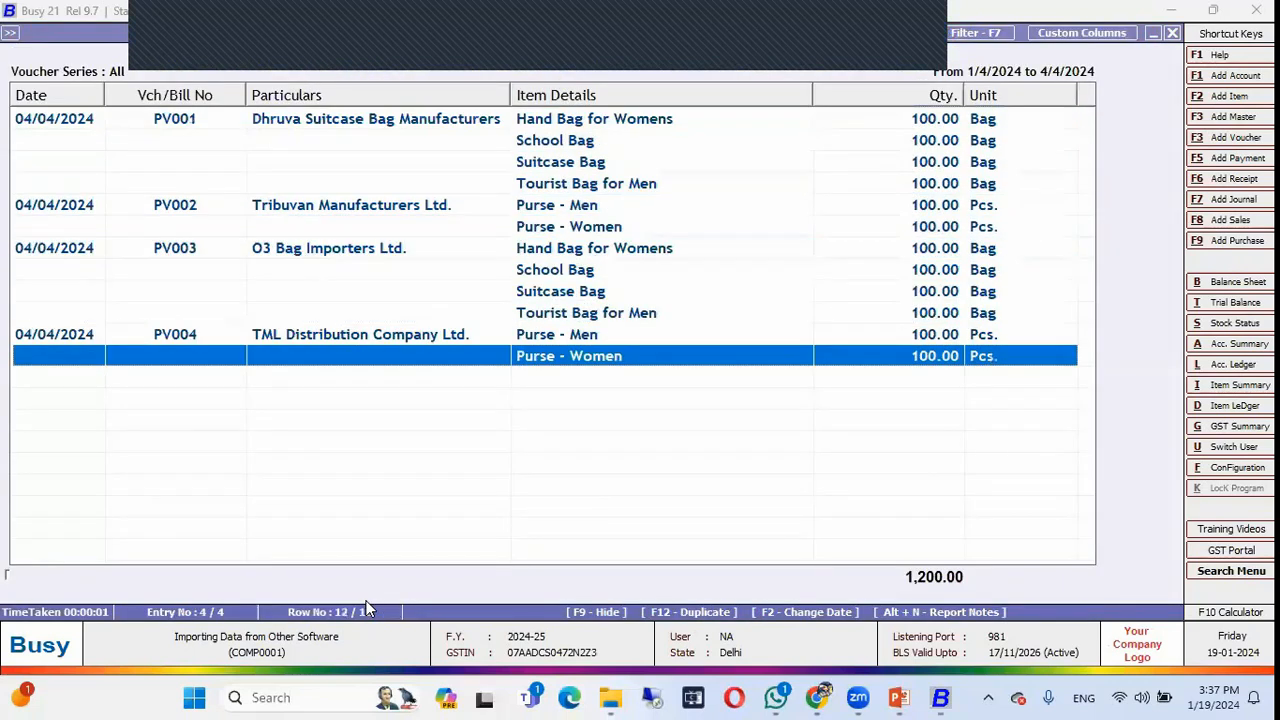
key(Escape)
key(Escape)
- Switch to File Explorer, open the Masters & Voucher workbook, dismiss the Office activation wizard, and maximize Excel
click(614, 697)
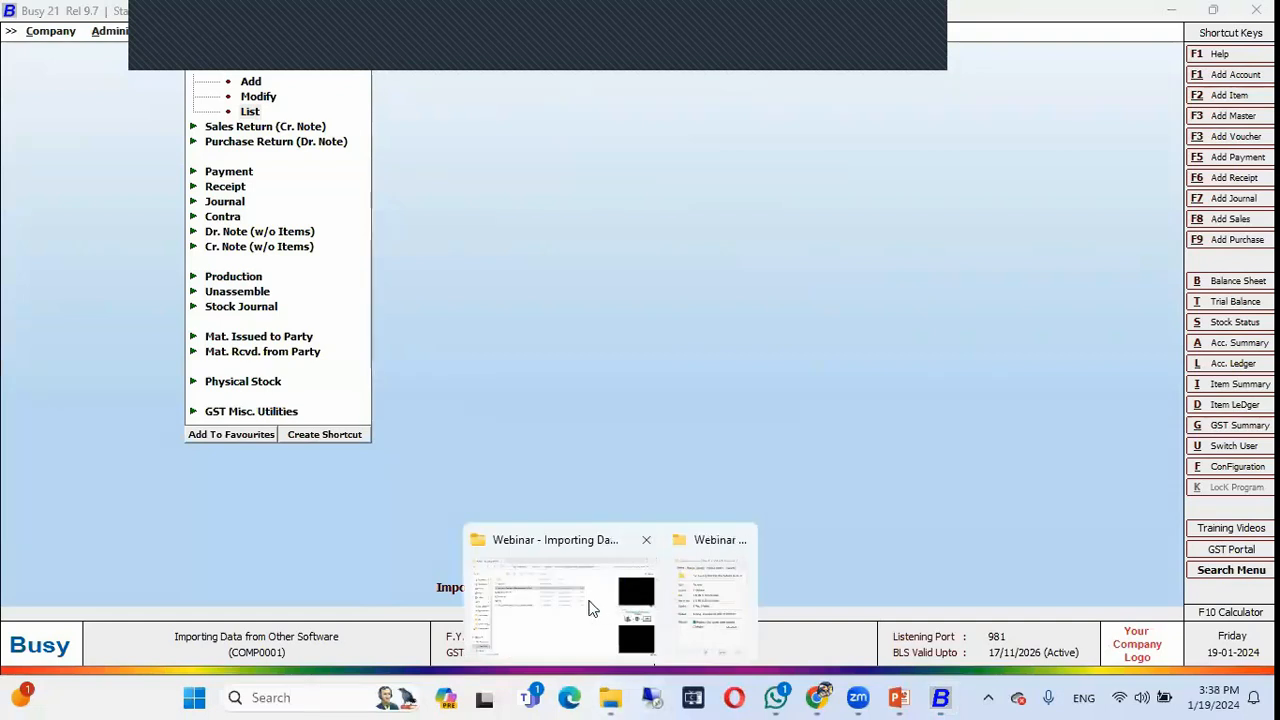
click(591, 607)
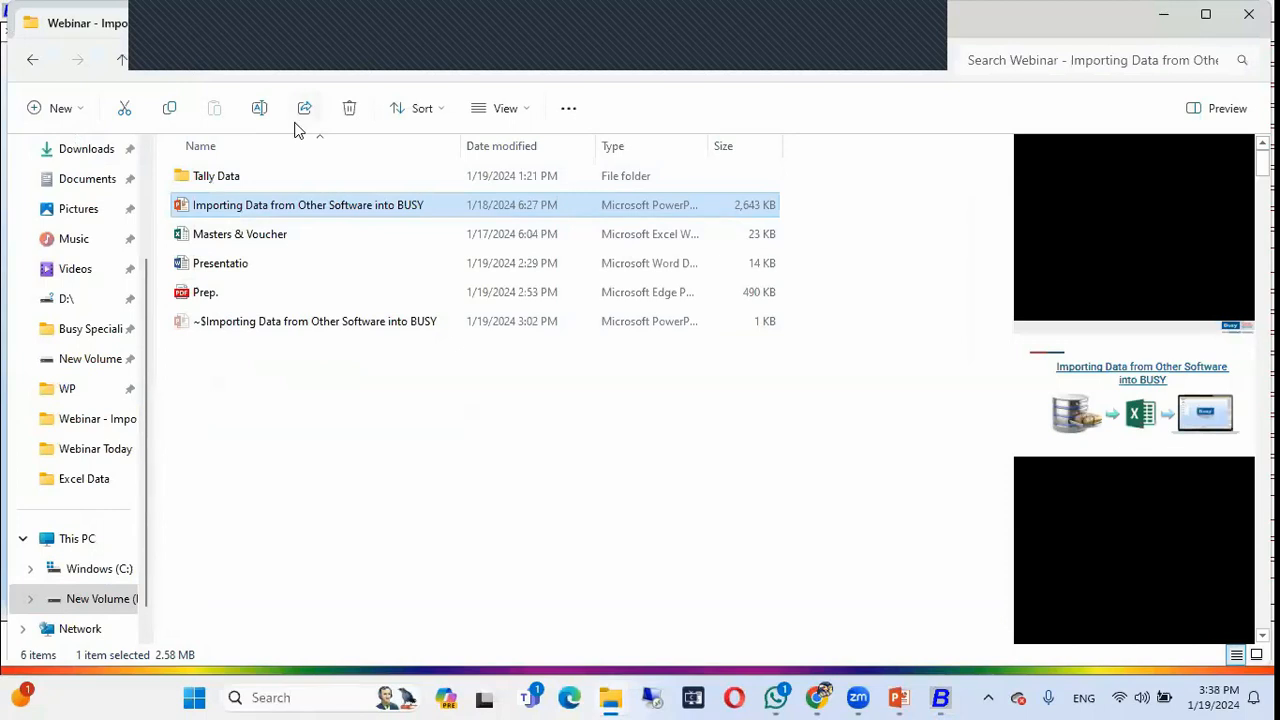
double_click(283, 238)
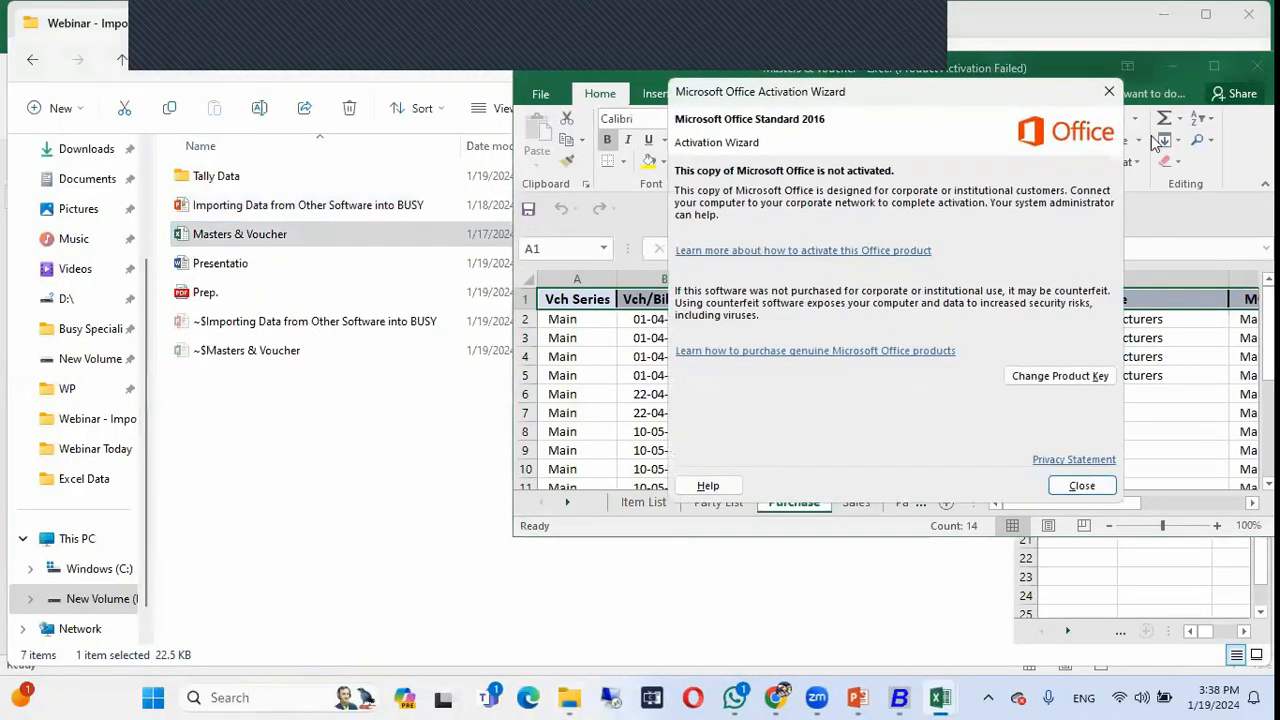
click(1107, 90)
click(1214, 66)
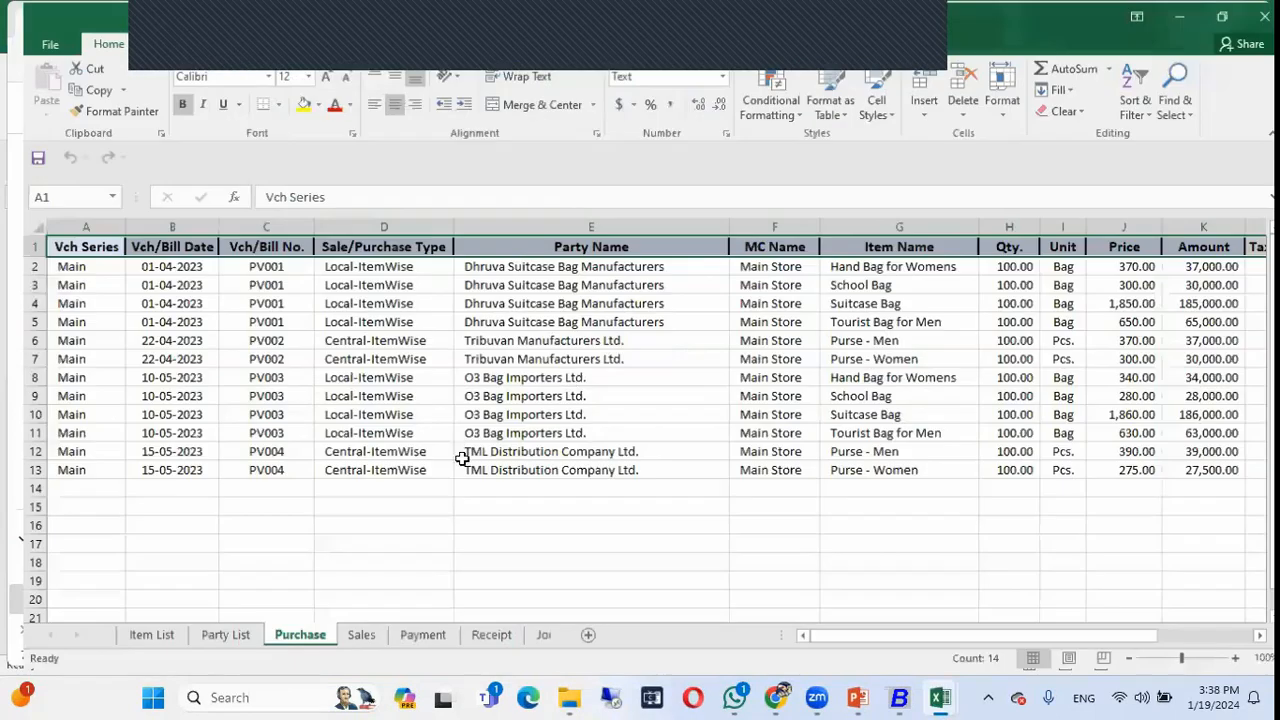
- Examine the voucher series, date, bill number, sale type, party, and item columns in the workbook's Sales sheet
click(343, 641)
click(397, 341)
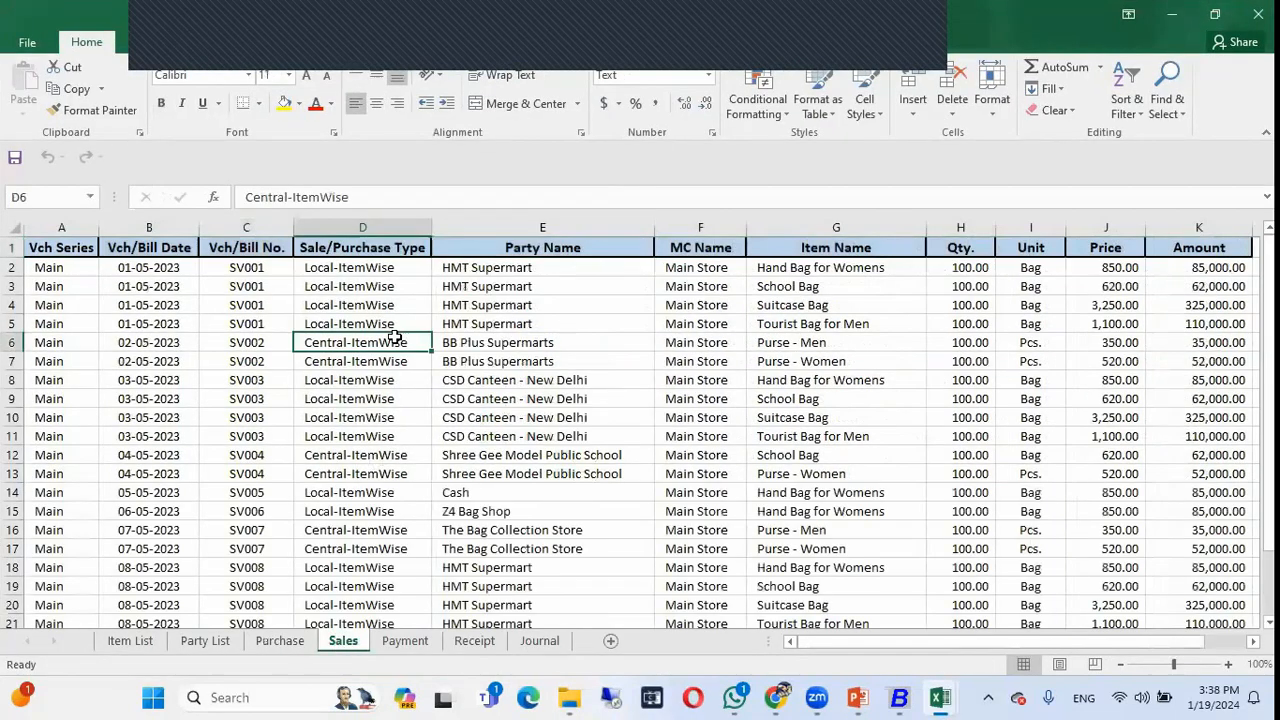
key(Left)
key(Left)
key(Left)
key(Right)
key(Right)
key(Right)
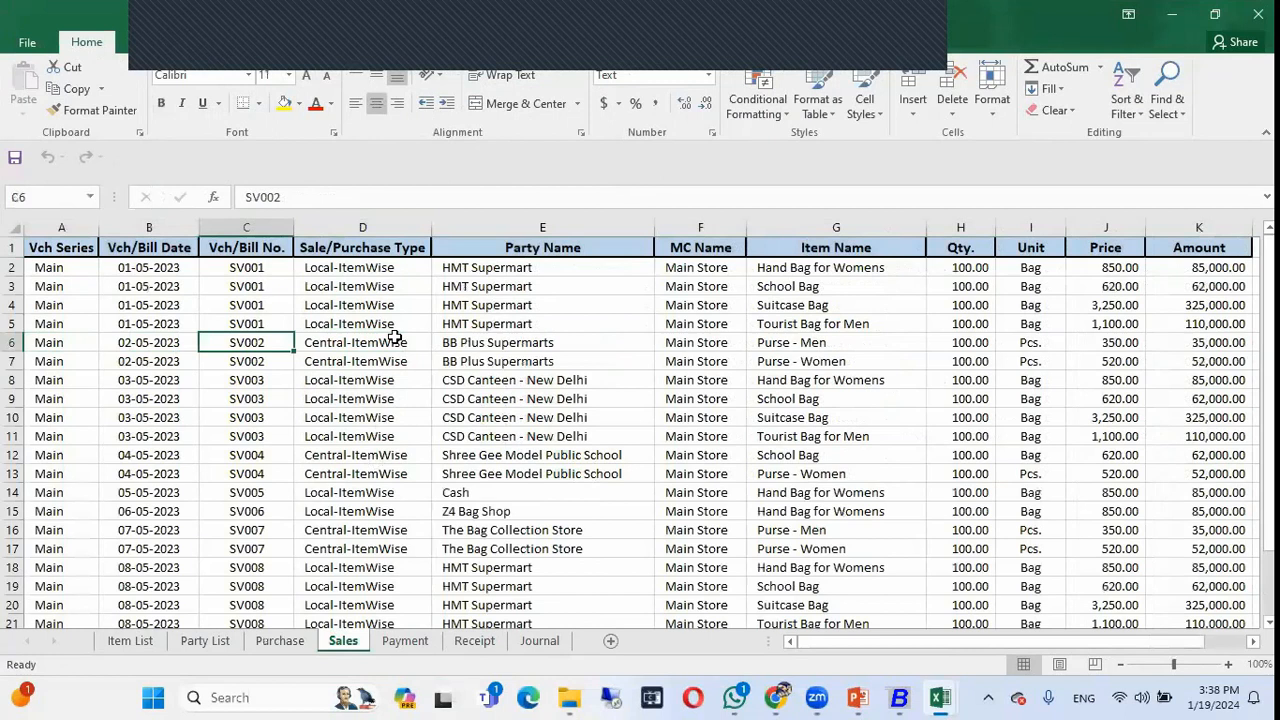
key(Right)
key(Right)
key(Right)
key(Left)
key(Left)
key(Left)
key(Left)
- Switch to Busy and open Import Vouchers from Excel with voucher type Sales and format Sales
key(alt+Tab)
key(Down)
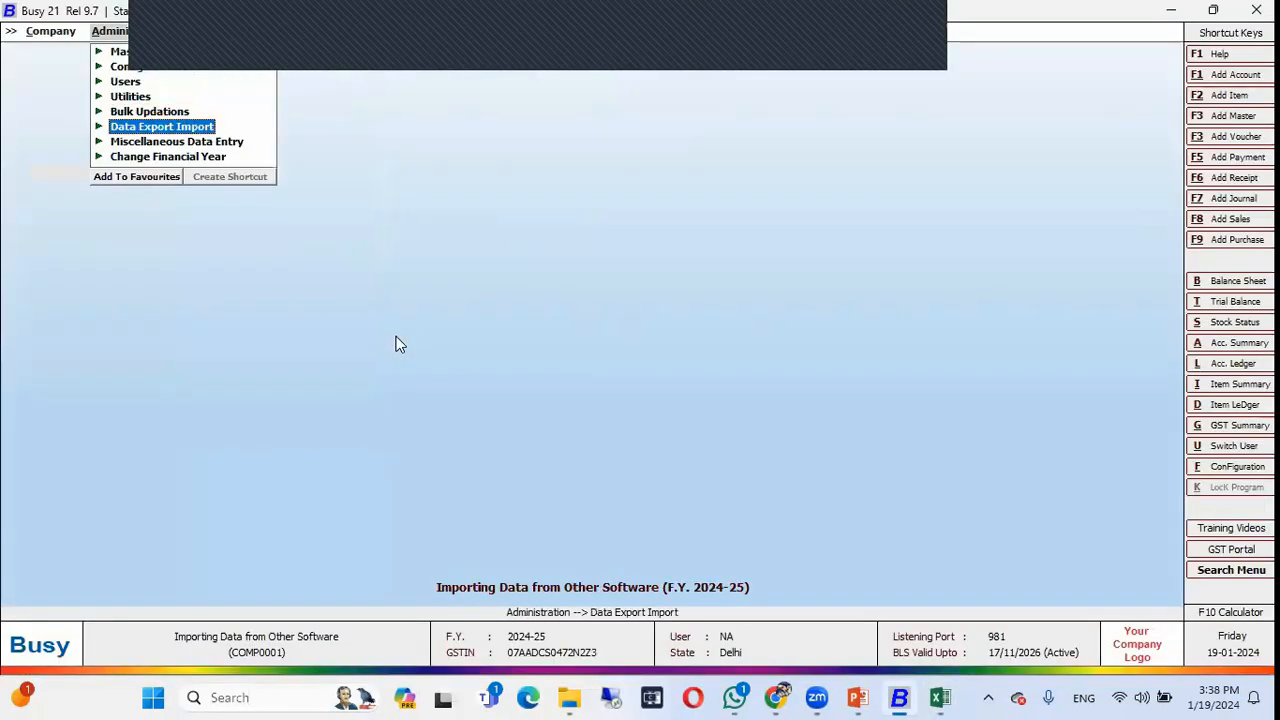
key(Return)
key(Down)
key(Down)
key(Down)
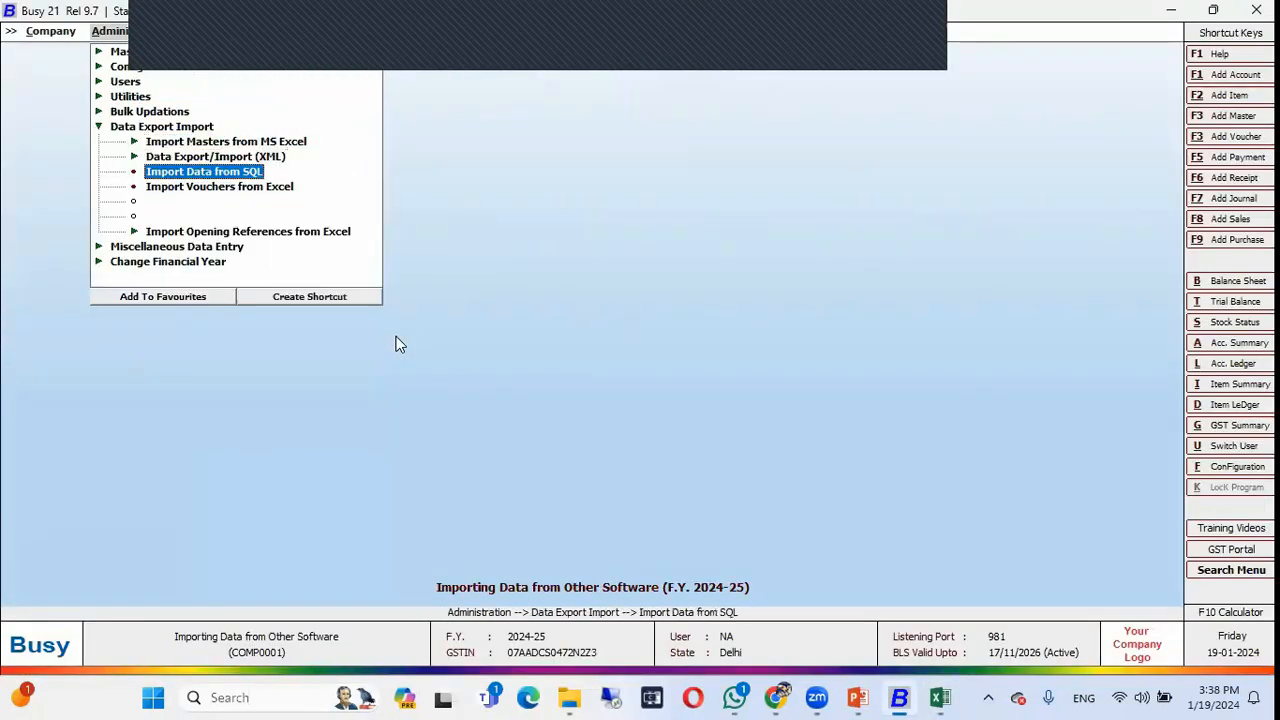
key(Return)
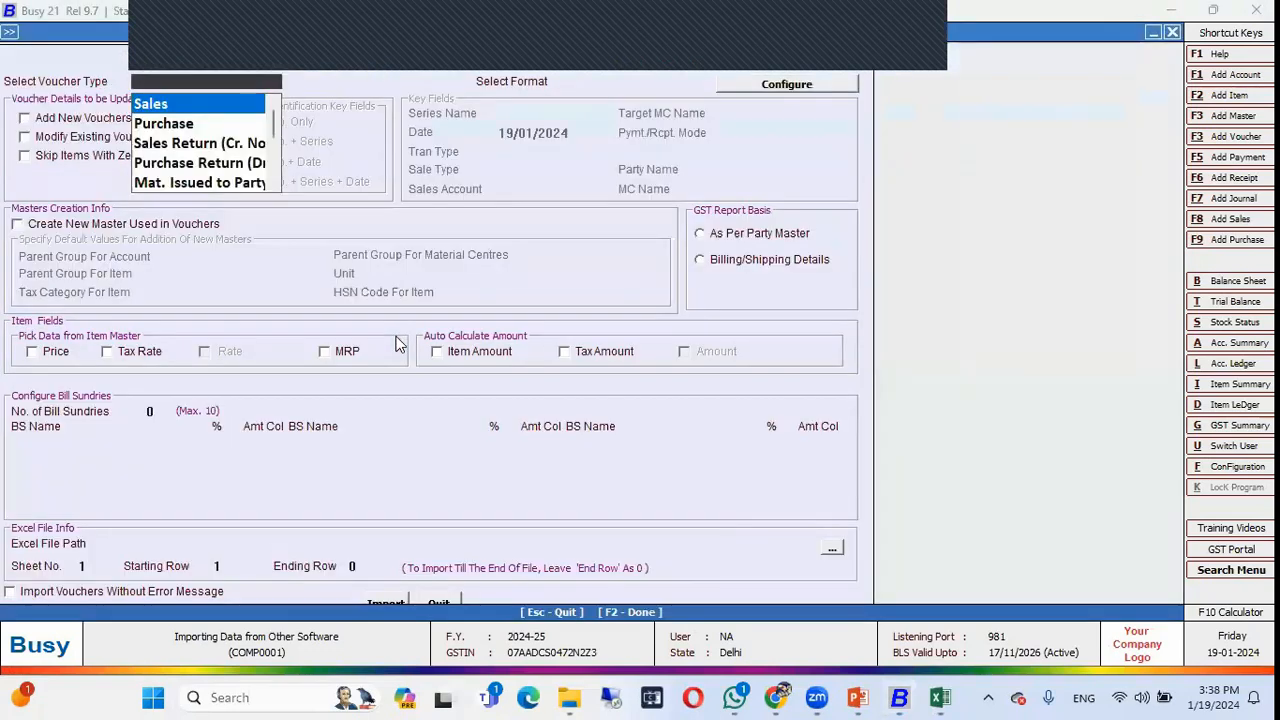
key(Return)
key(Return)
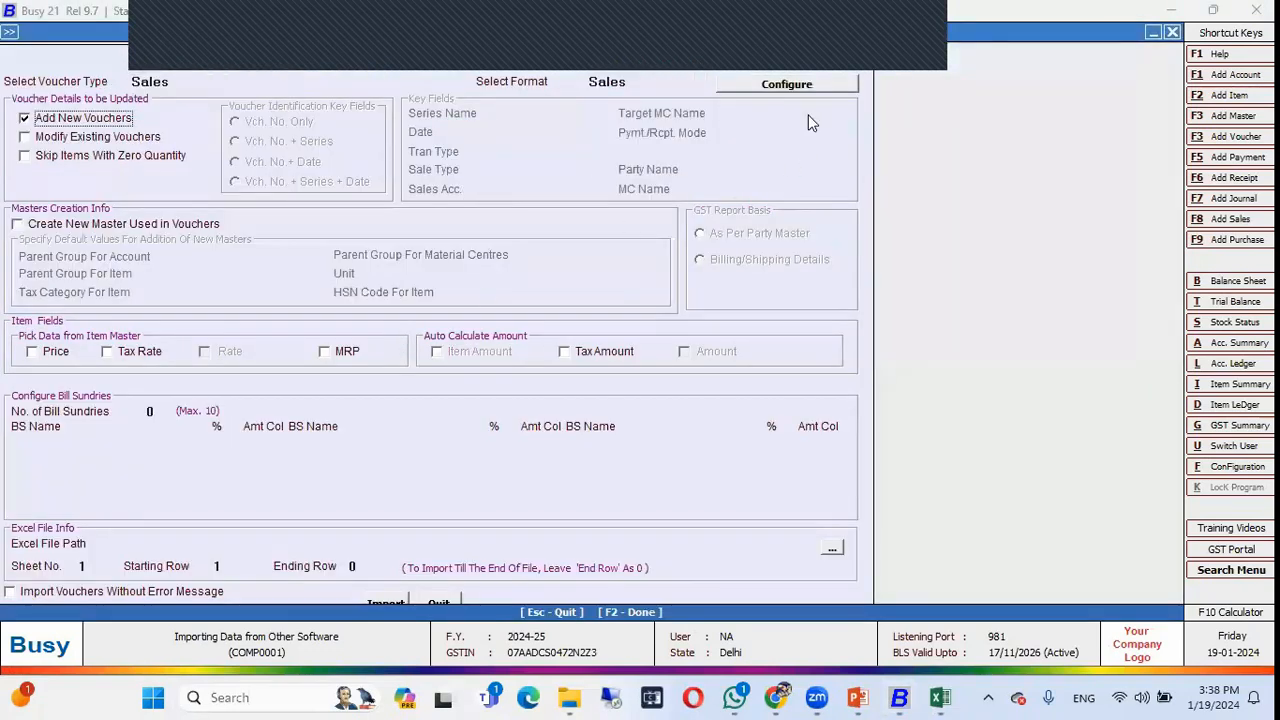
- Open the Sales format's field configuration and examine how its header and item components map to Excel columns
click(658, 85)
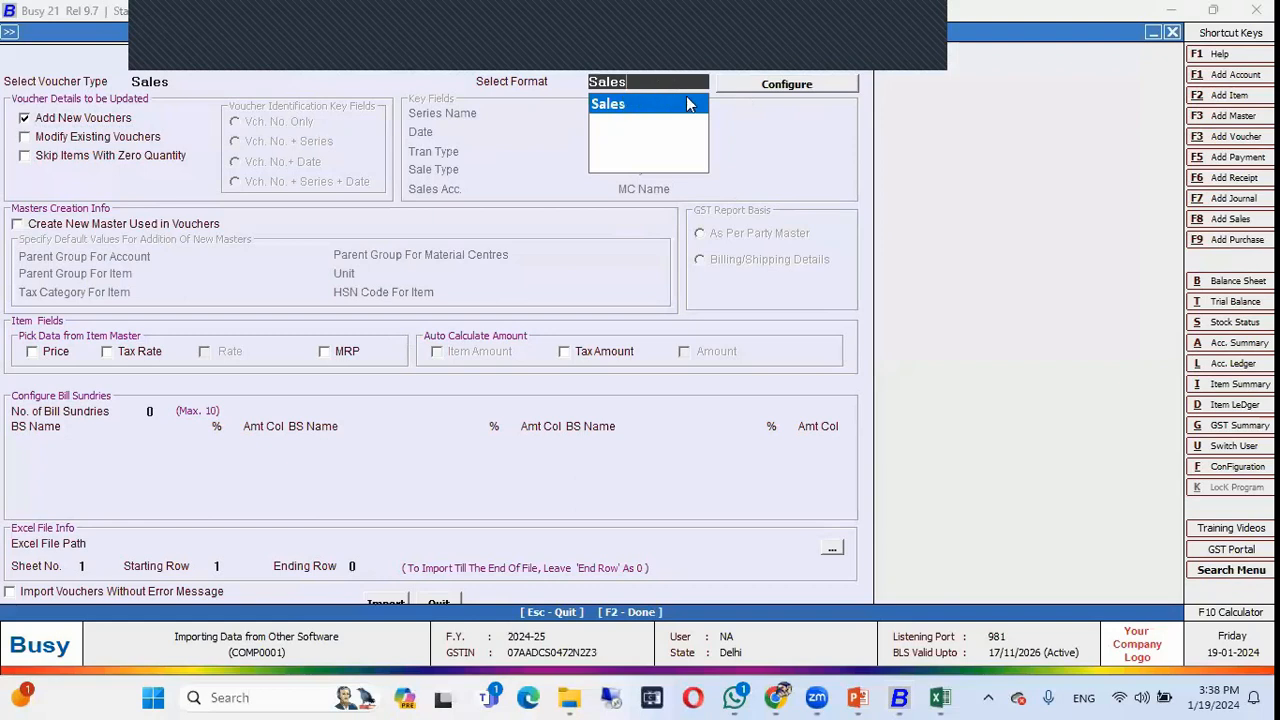
click(763, 88)
click(89, 127)
double_click(79, 112)
click(88, 130)
click(446, 332)
click(282, 120)
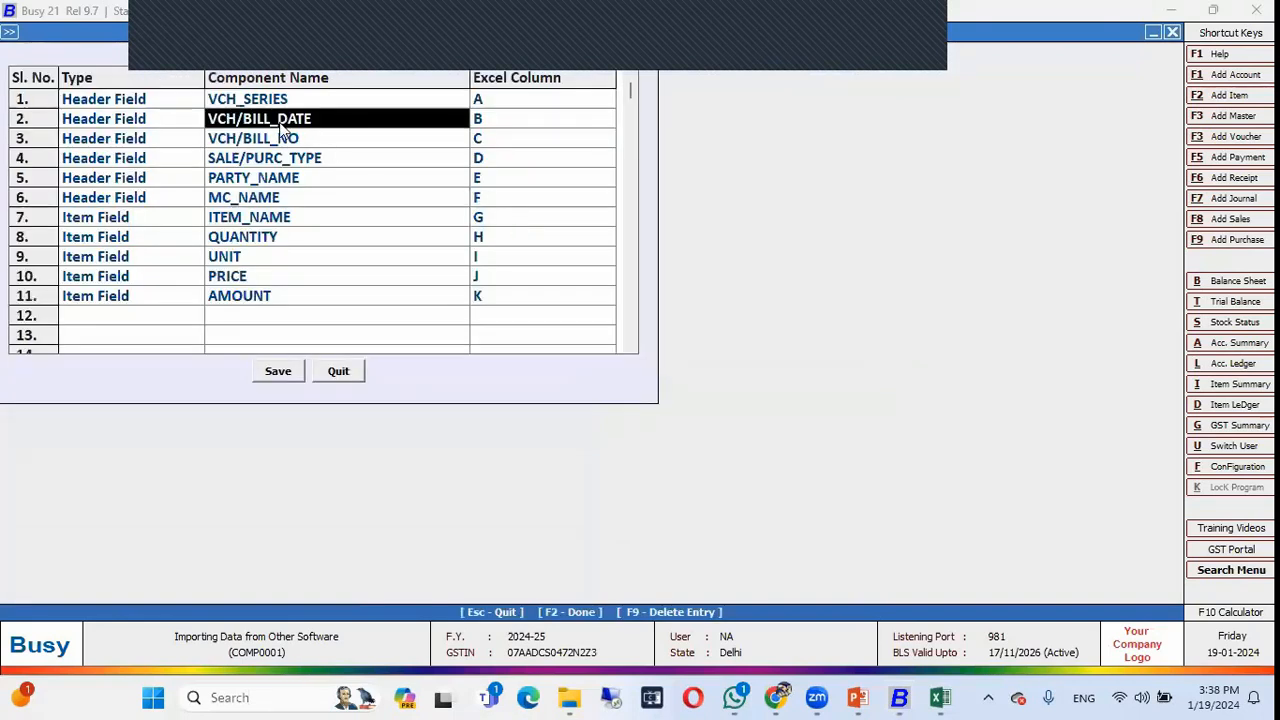
click(280, 123)
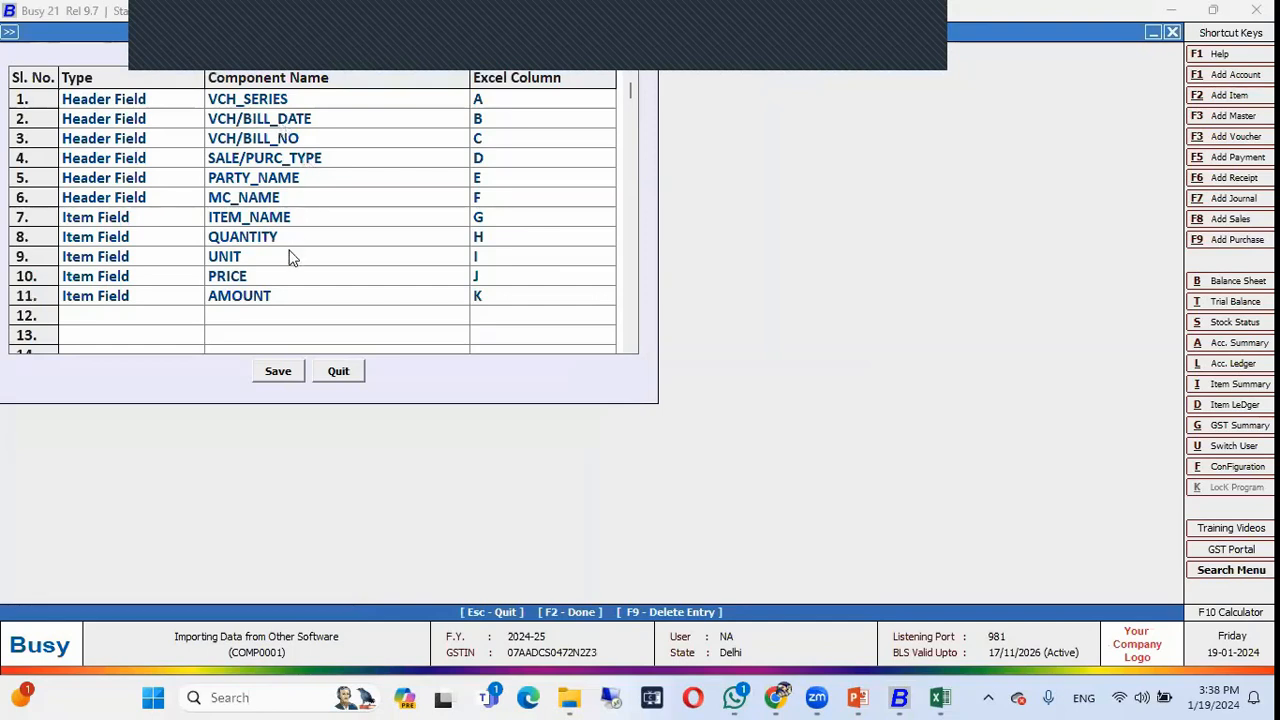
click(244, 146)
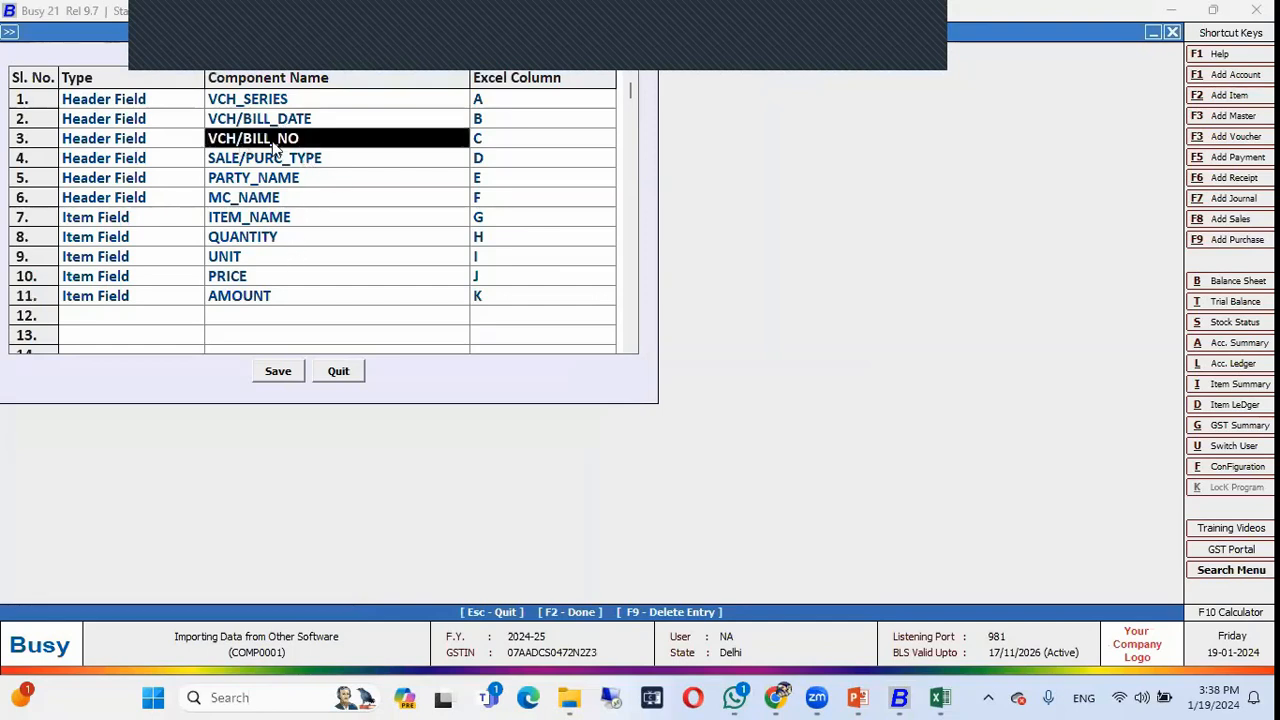
- Delete the VCH/BILL_DATE component from the Sales format, save the configuration, and return to the import screen
click(278, 120)
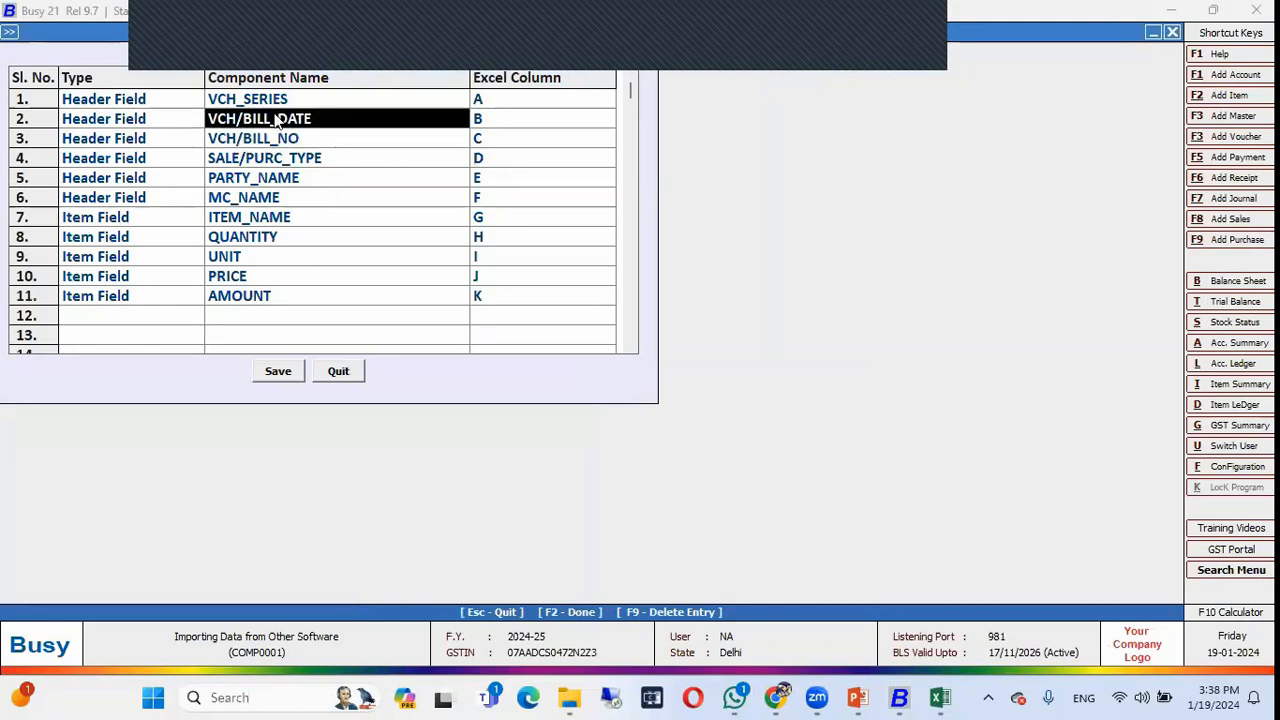
key(F9)
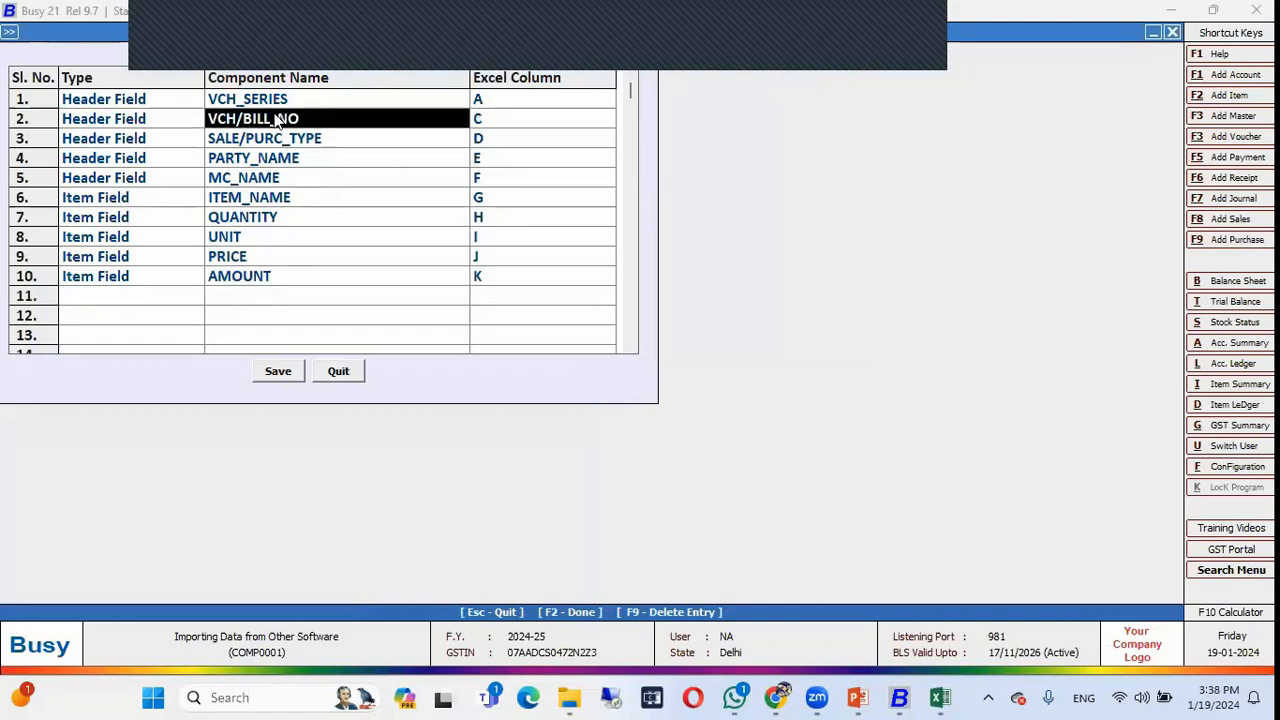
click(280, 370)
key(Escape)
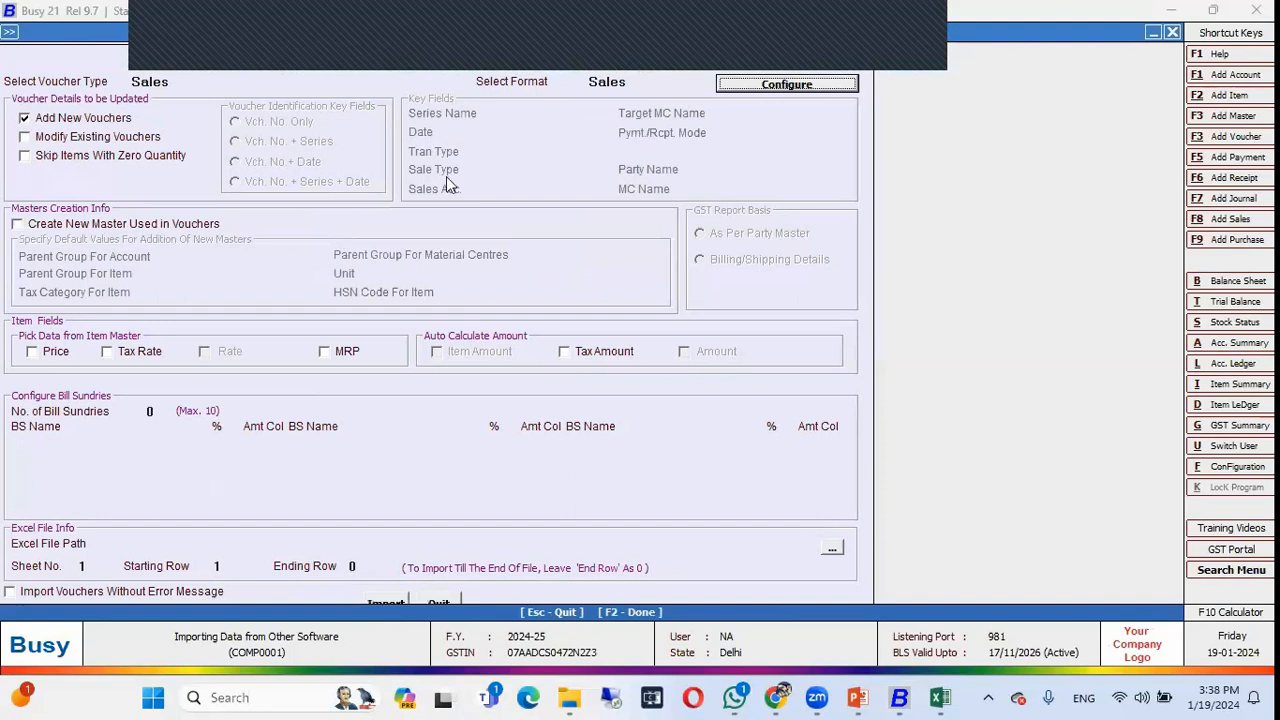
- Reselect the Sales format for adding new vouchers and set the voucher date to 01/05/2024
click(656, 80)
key(Return)
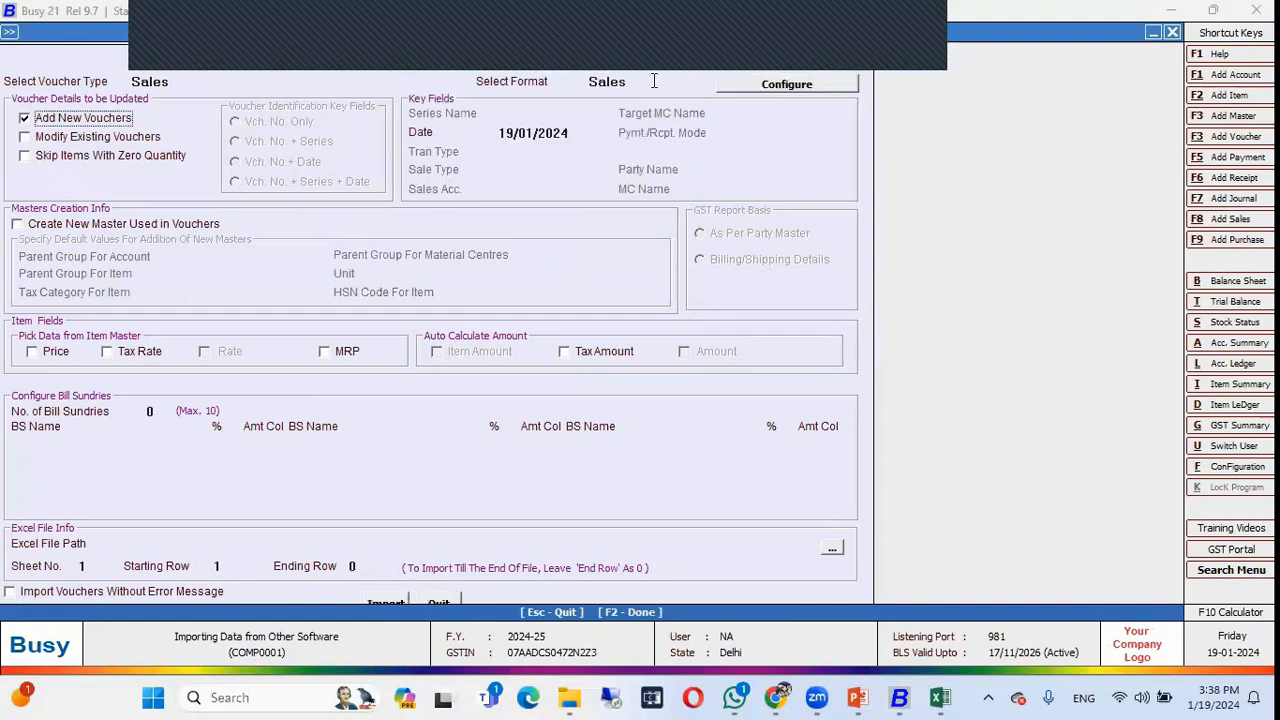
key(Return)
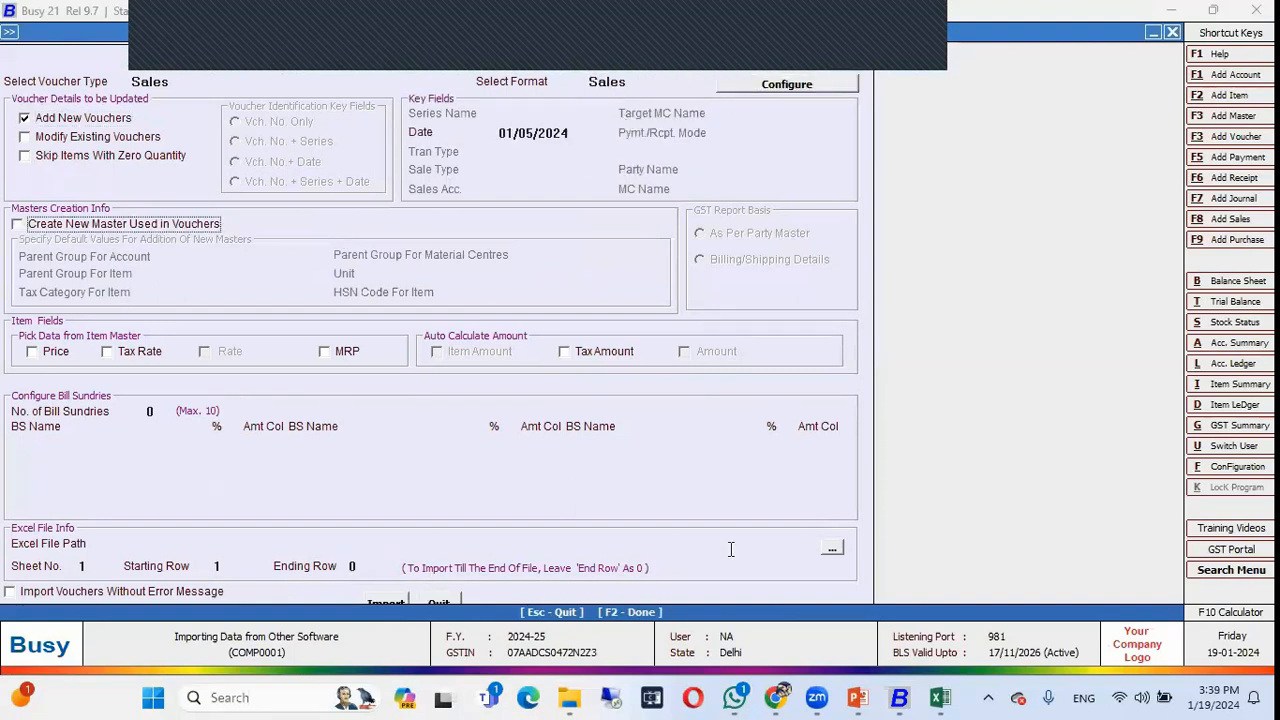
- Choose Masters & Voucher.xlsx as the Excel file for the sales import and set the sheet number to 4
click(832, 549)
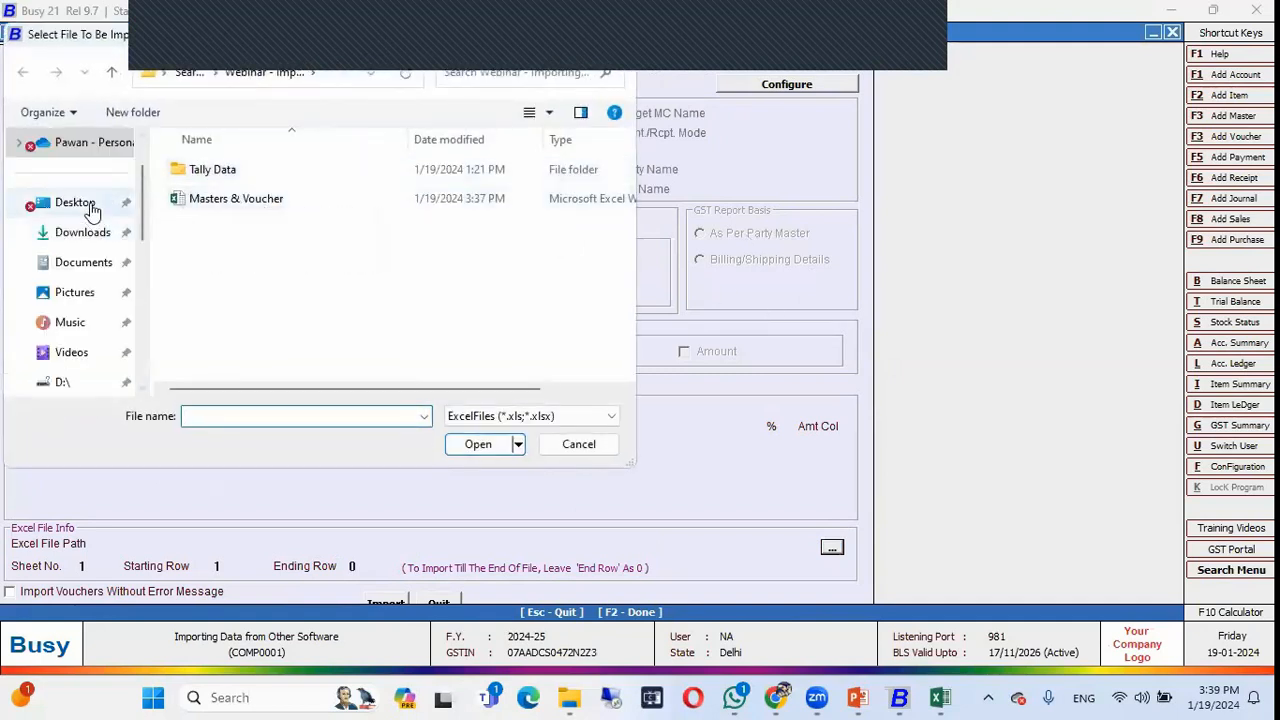
double_click(243, 200)
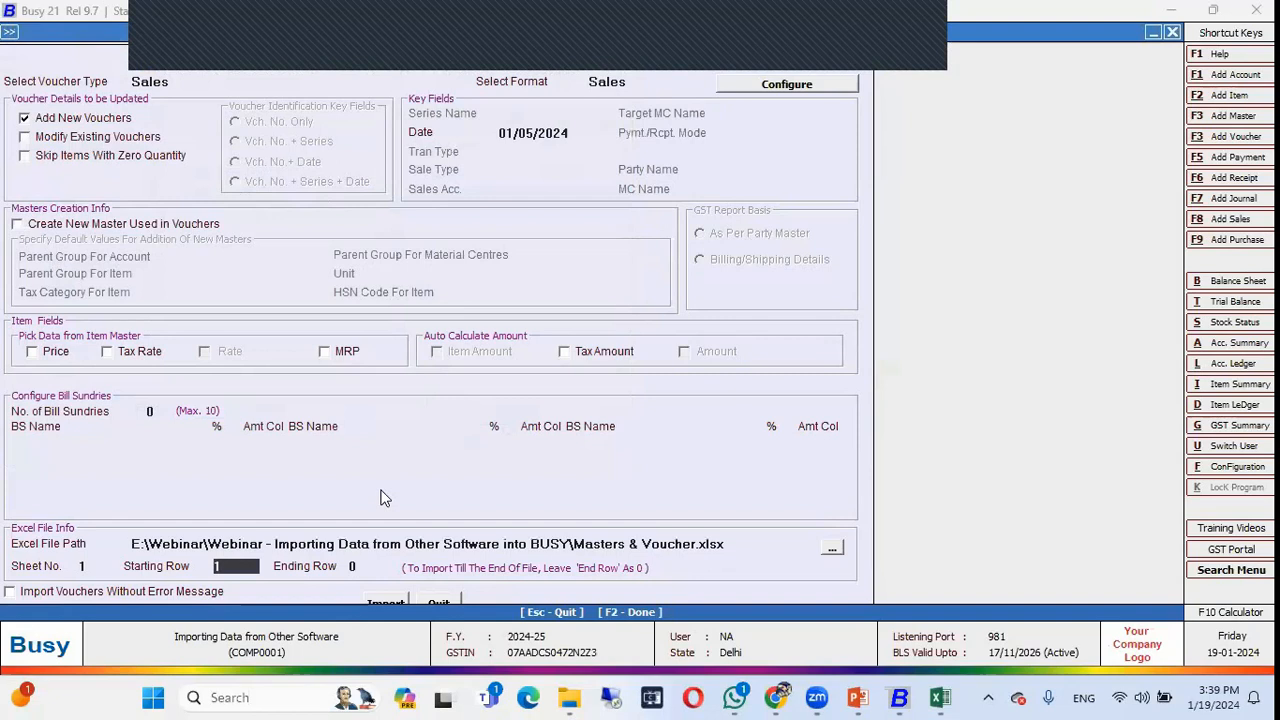
click(95, 566)
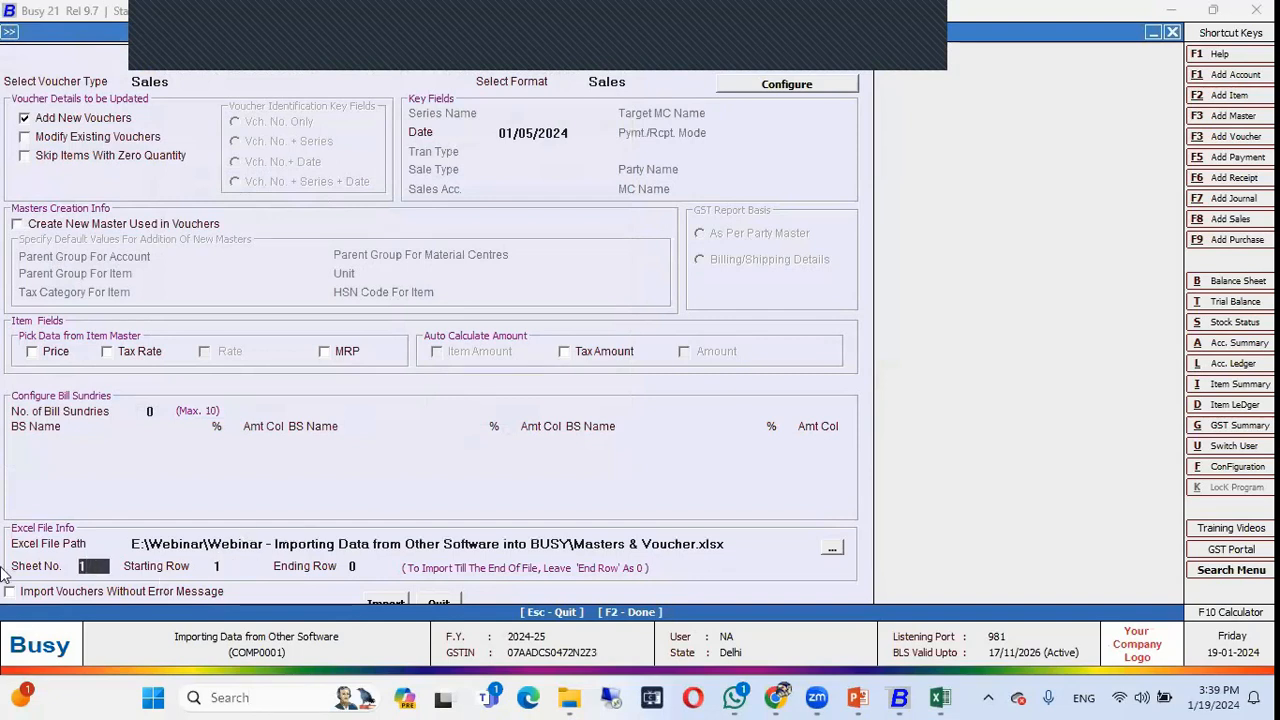
text(4)
key(Return)
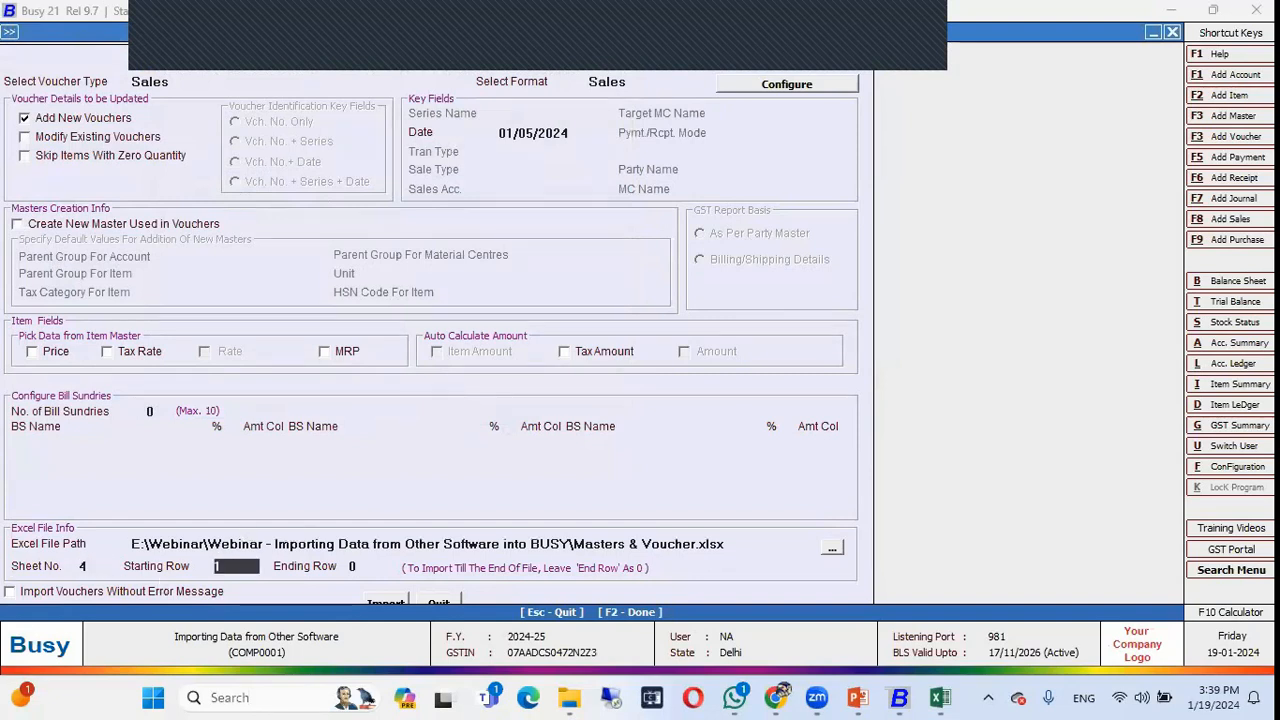
- Set the import's starting row to 2, checking in Excel where the Sales sheet's data begins, and return to Busy
mouse_move(940, 697)
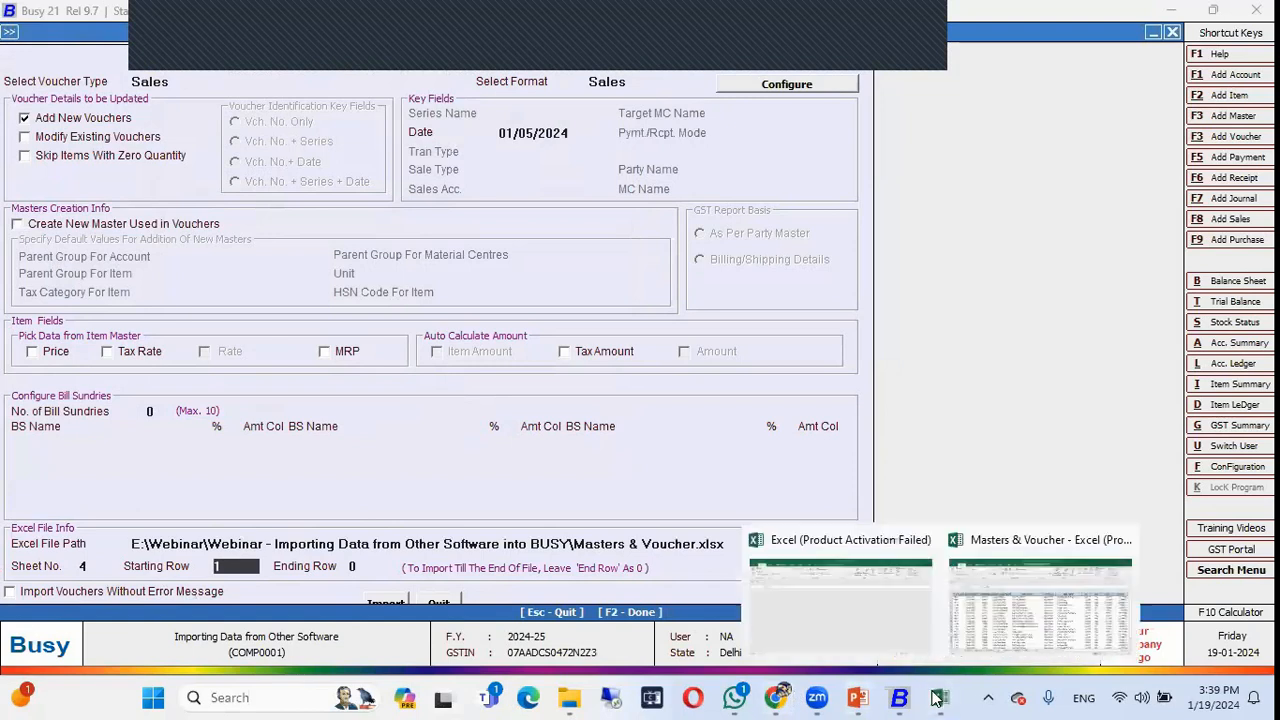
click(969, 615)
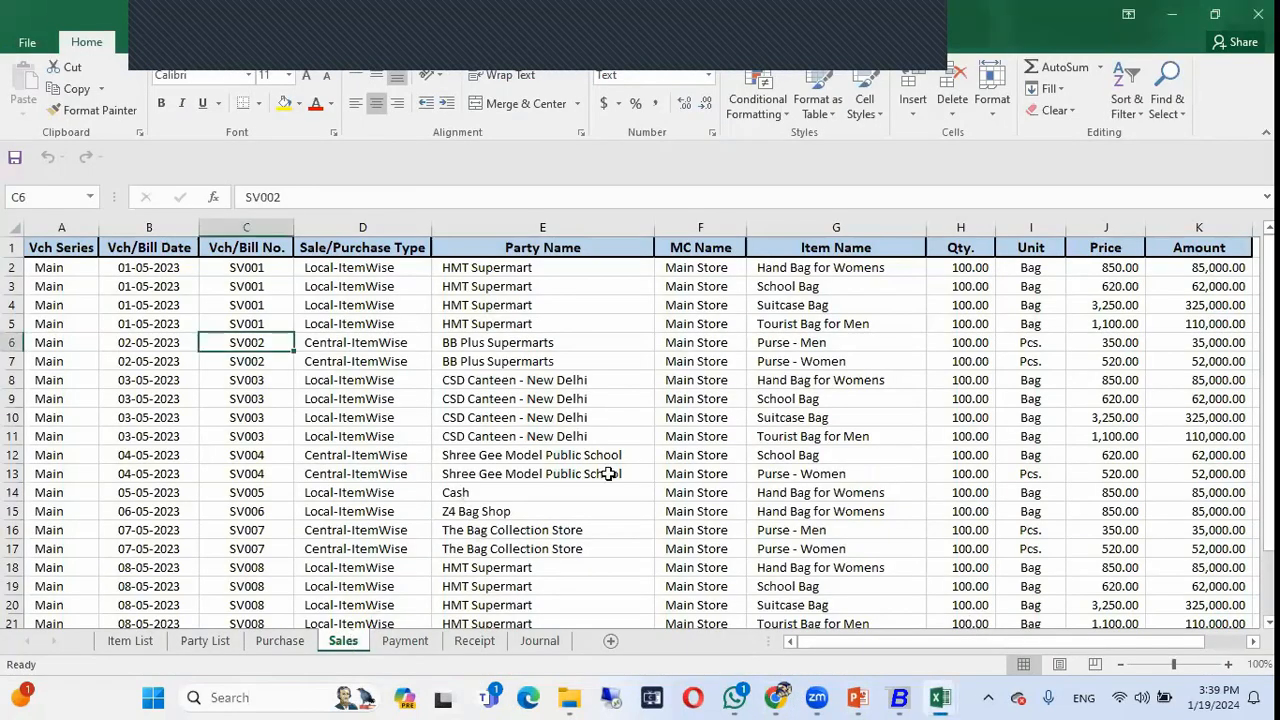
key(alt+Tab)
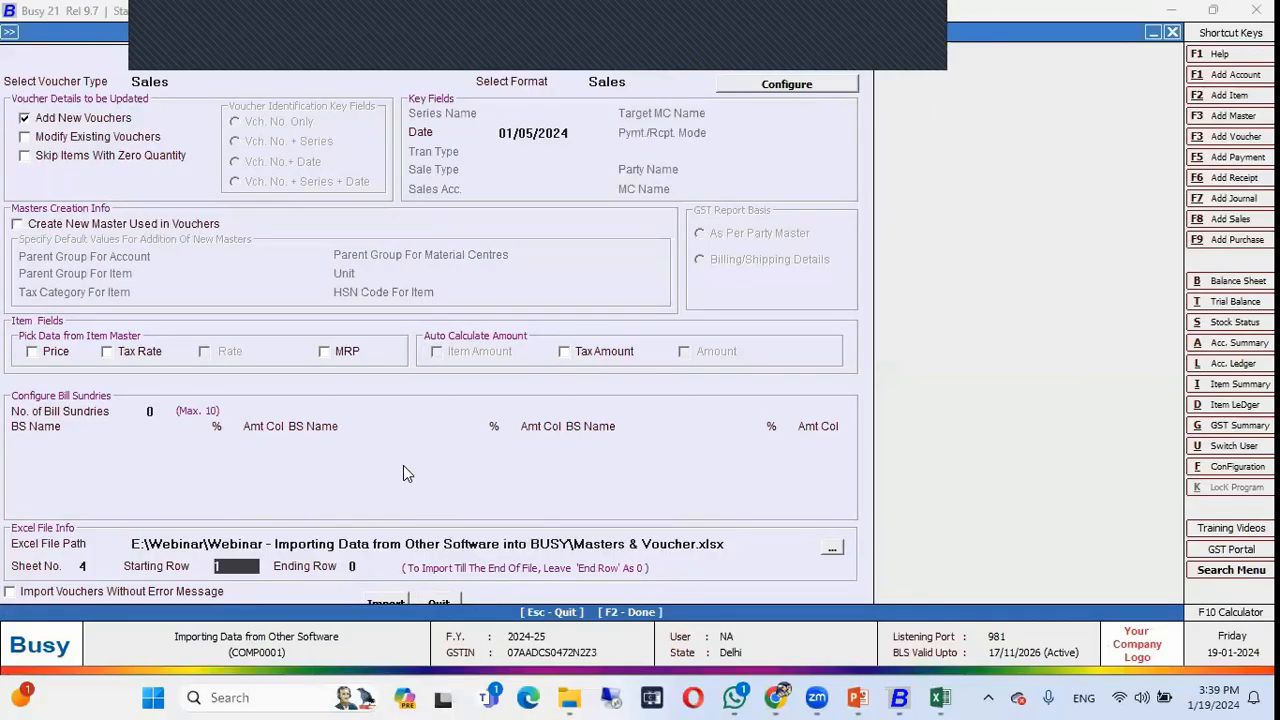
text(2)
key(Return)
key(alt+Tab)
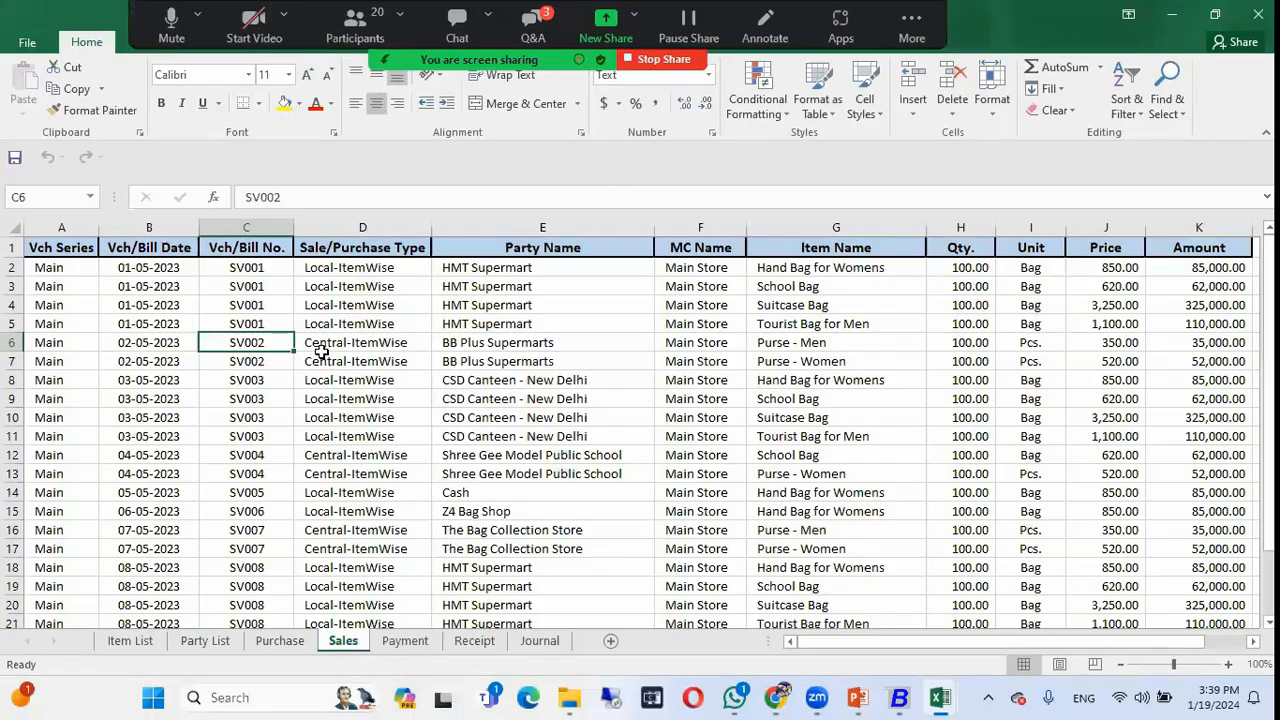
click(12, 268)
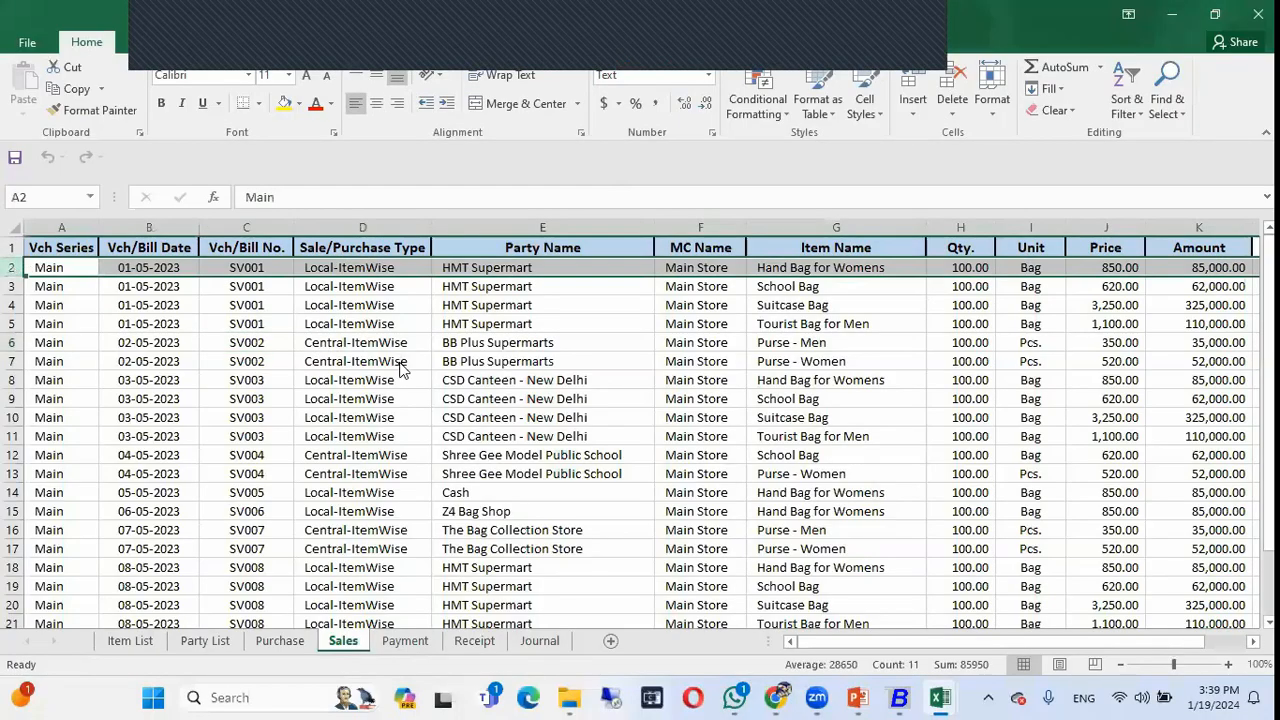
key(alt+Tab)
- Run the sales voucher import, confirm it, and close the import screen
click(386, 603)
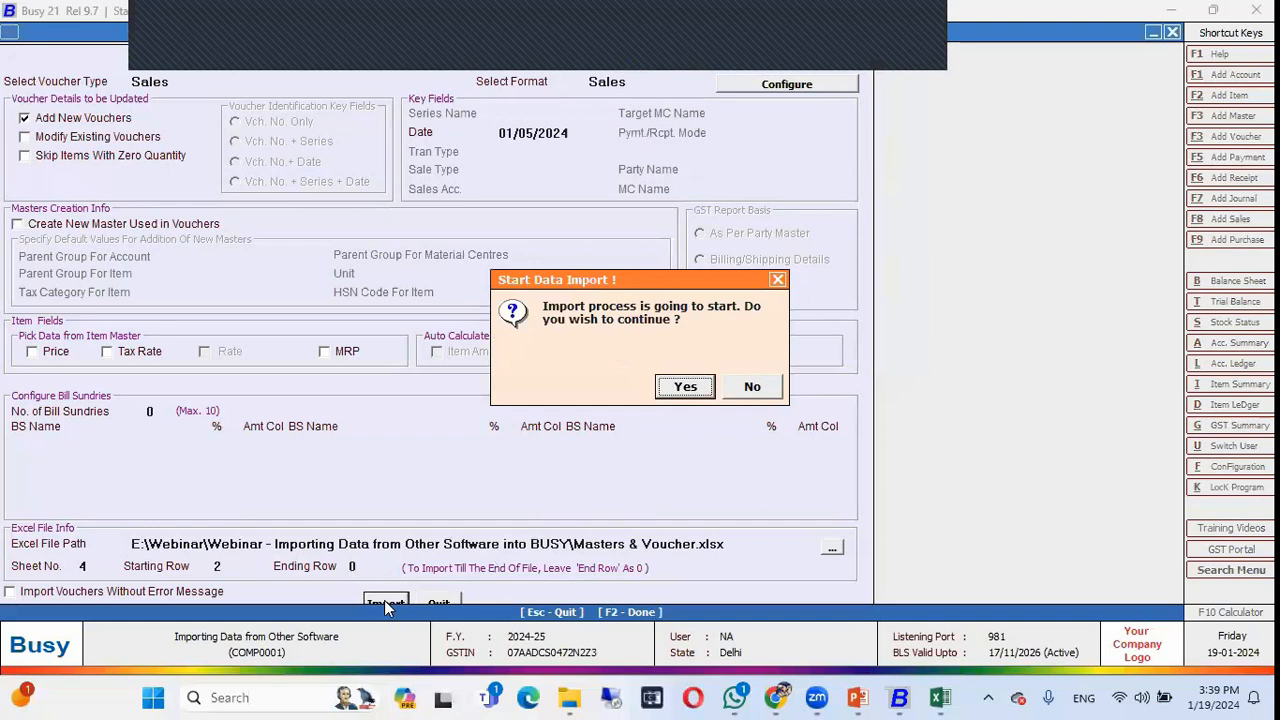
key(Return)
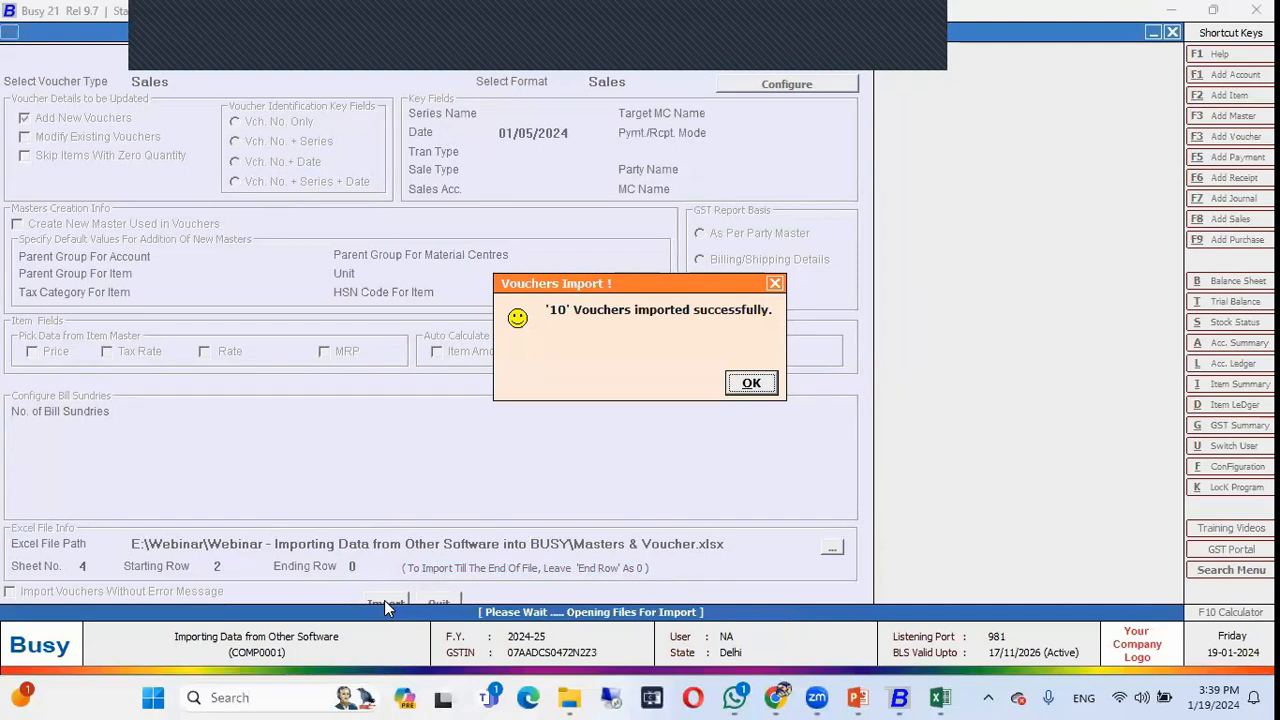
key(Return)
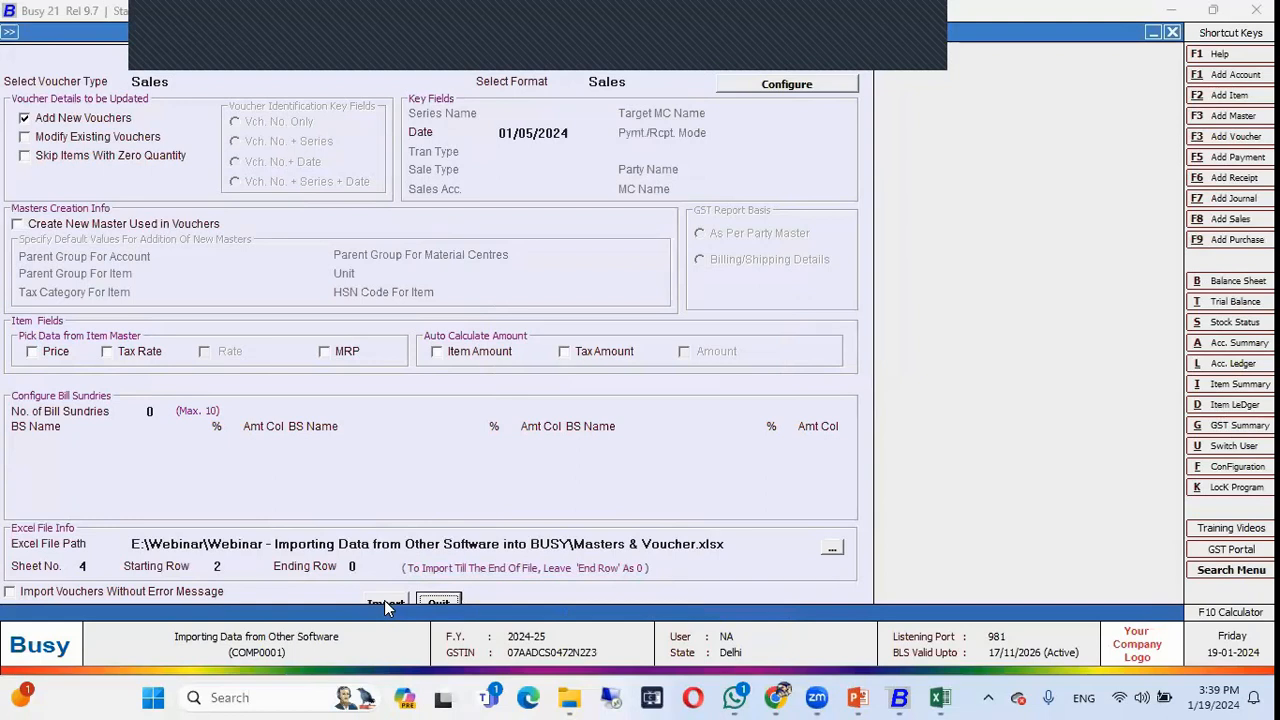
key(Return)
key(Escape)
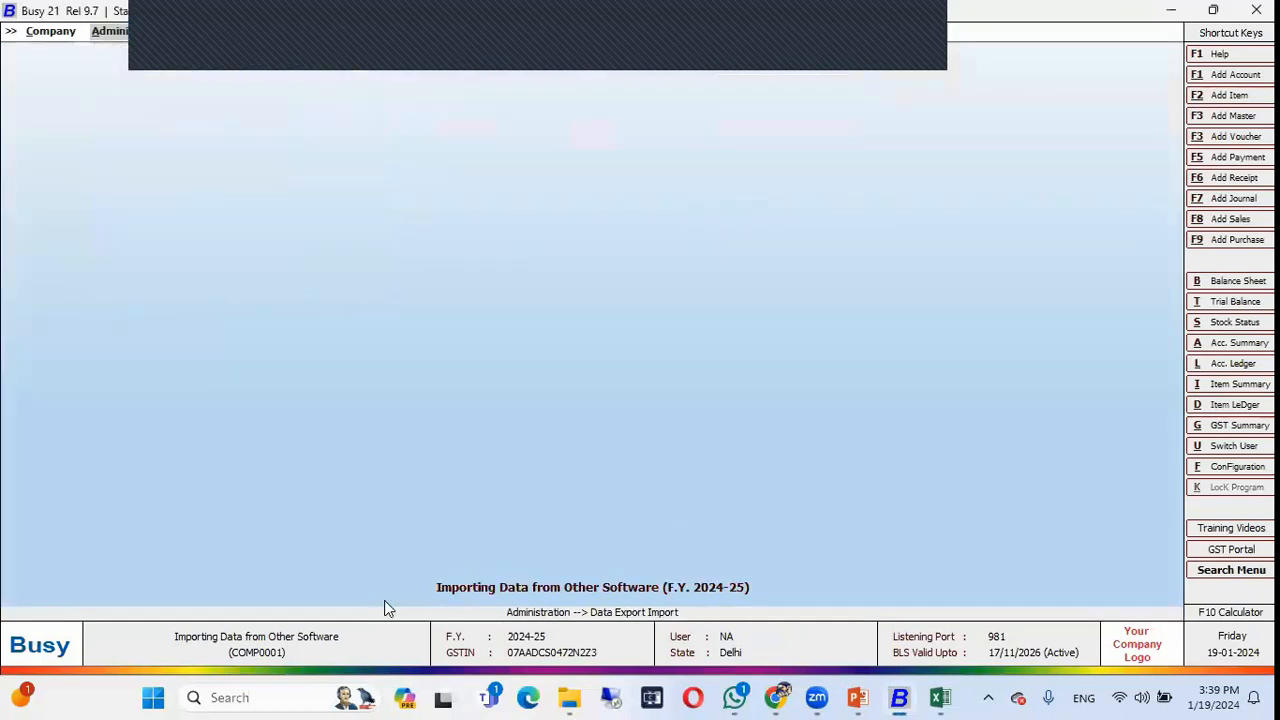